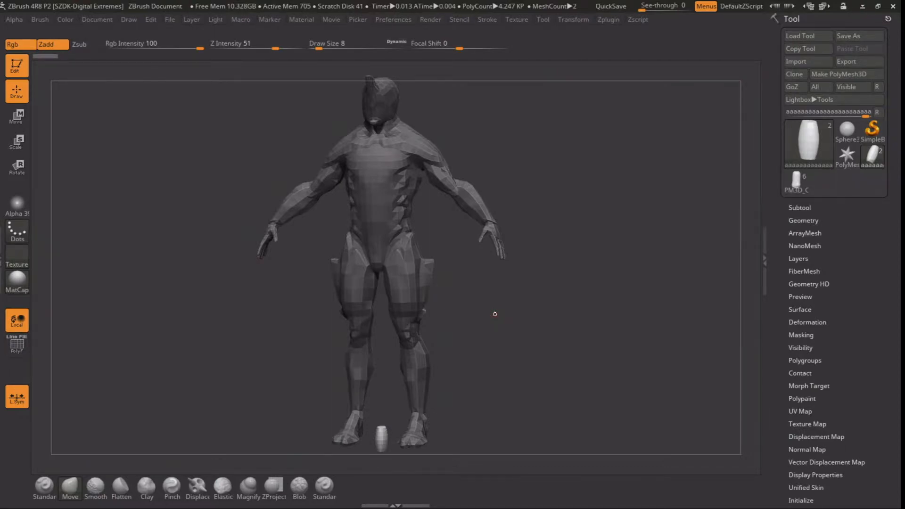
# Append a Cylinder3D primitive as a new subtool
pyautogui.keyDown('alt'); pyautogui.moveTo(474, 365); pyautogui.dragTo(448, 228); pyautogui.keyUp('alt')
pyautogui.moveTo(473, 156); pyautogui.dragTo(461, 213)
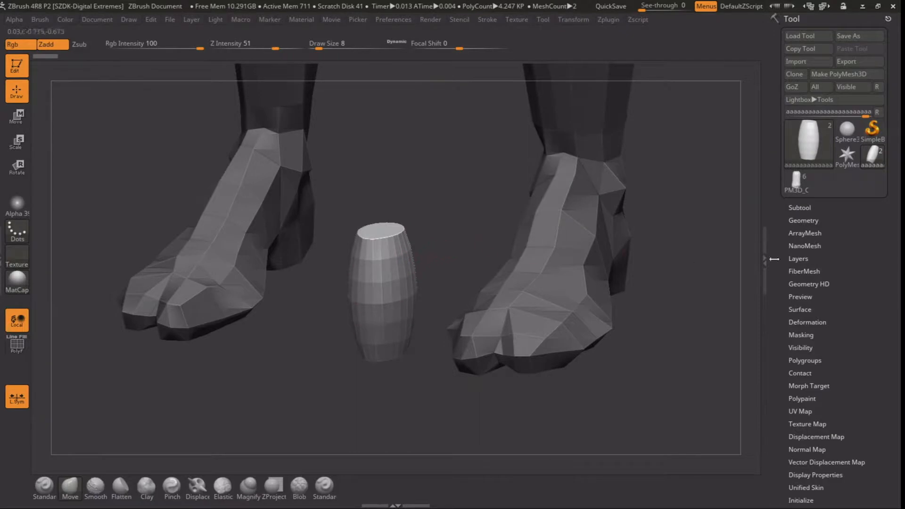
pyautogui.click(803, 219)
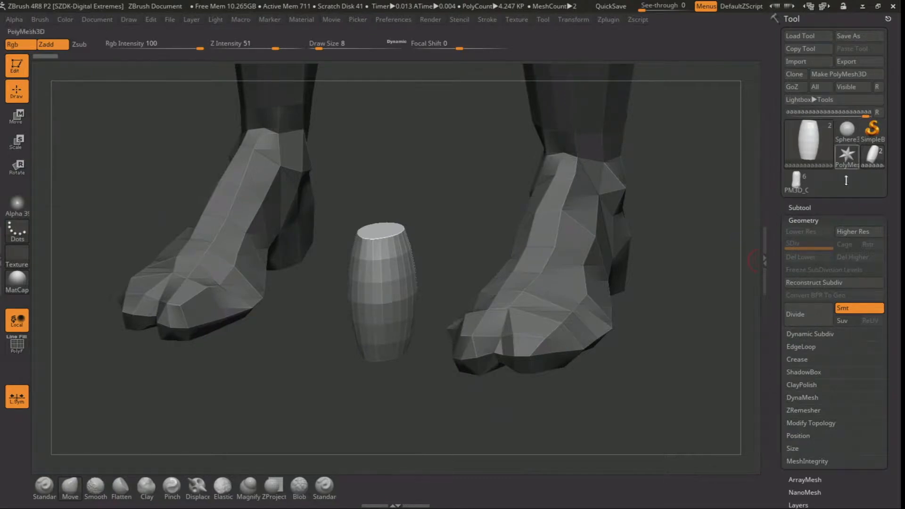
pyautogui.click(825, 210)
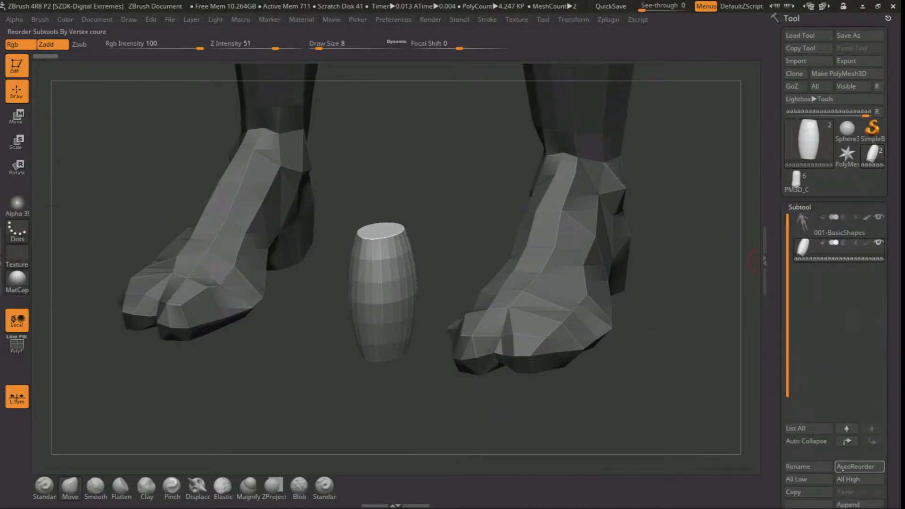
pyautogui.scroll(-1, 829, 460)
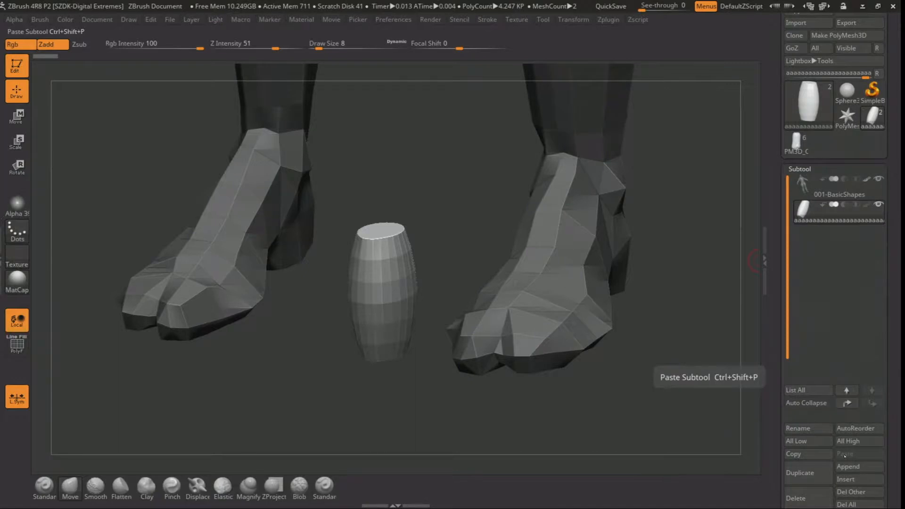
pyautogui.click(849, 467)
pyautogui.click(850, 465)
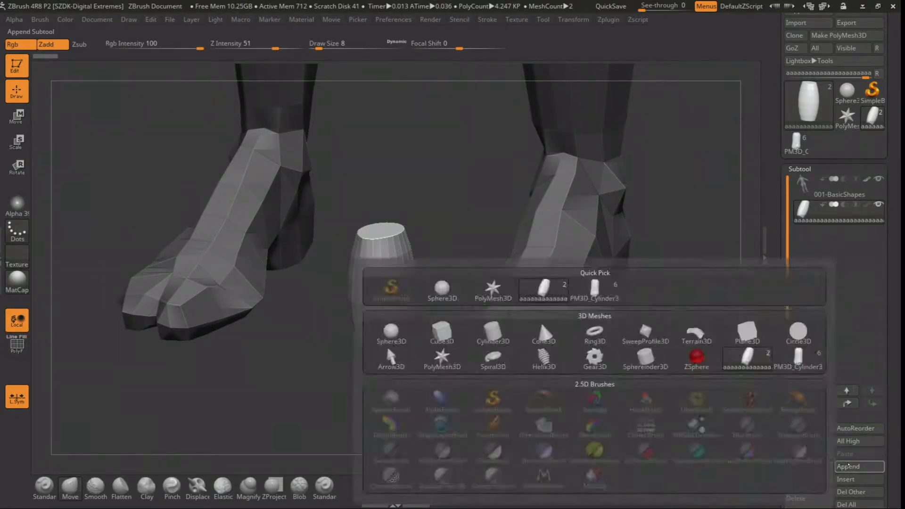
pyautogui.click(850, 466)
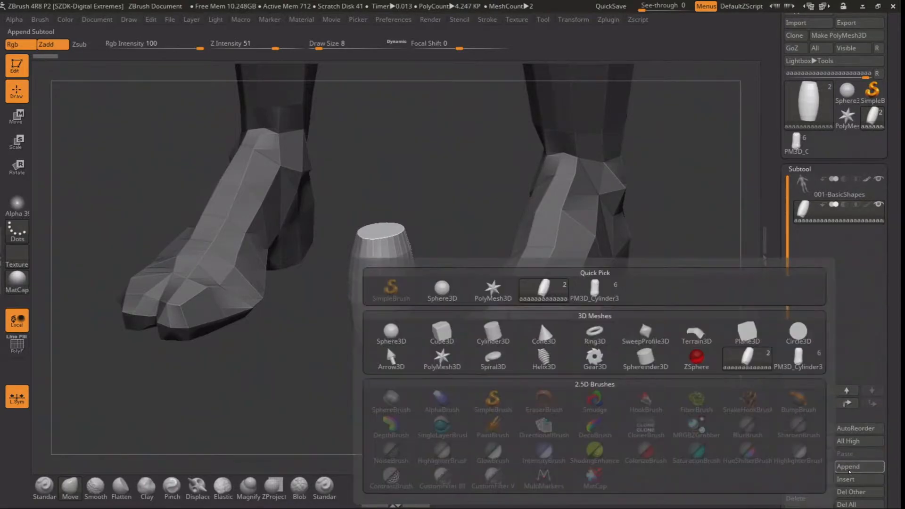
pyautogui.click(492, 335)
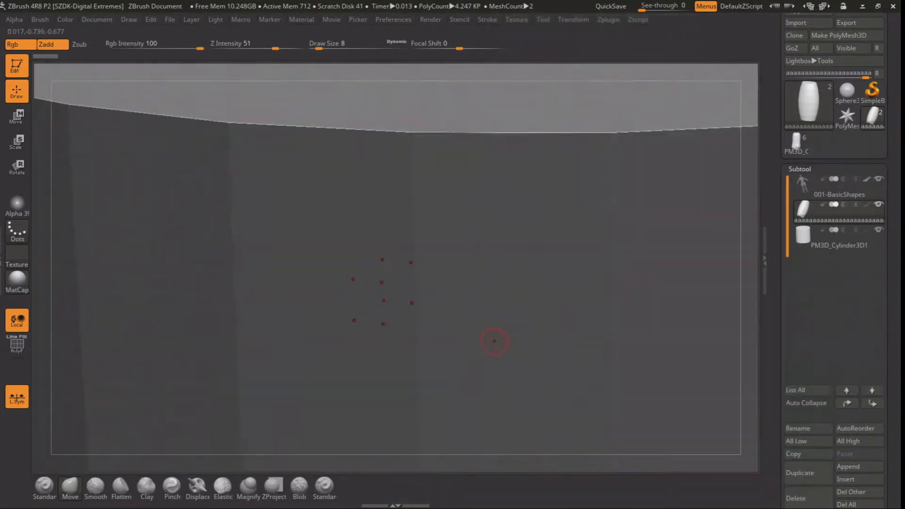
# Select the newly appended cylinder subtool and scale it down uniformly to roughly the barrel shape's size
pyautogui.keyDown('alt'); pyautogui.moveTo(412, 455); pyautogui.dragTo(398, 285); pyautogui.keyUp('alt')
pyautogui.moveTo(224, 289); pyautogui.dragTo(215, 314)
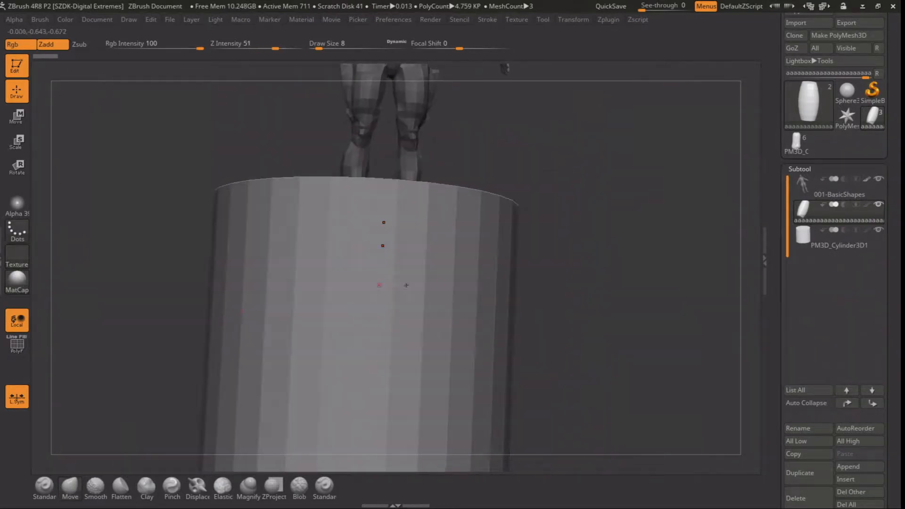
pyautogui.keyDown('shift'); pyautogui.moveTo(548, 303); pyautogui.dragTo(561, 312); pyautogui.keyUp('shift')
pyautogui.keyDown('alt'); pyautogui.moveTo(572, 346); pyautogui.dragTo(570, 276); pyautogui.keyUp('alt')
pyautogui.press('p')
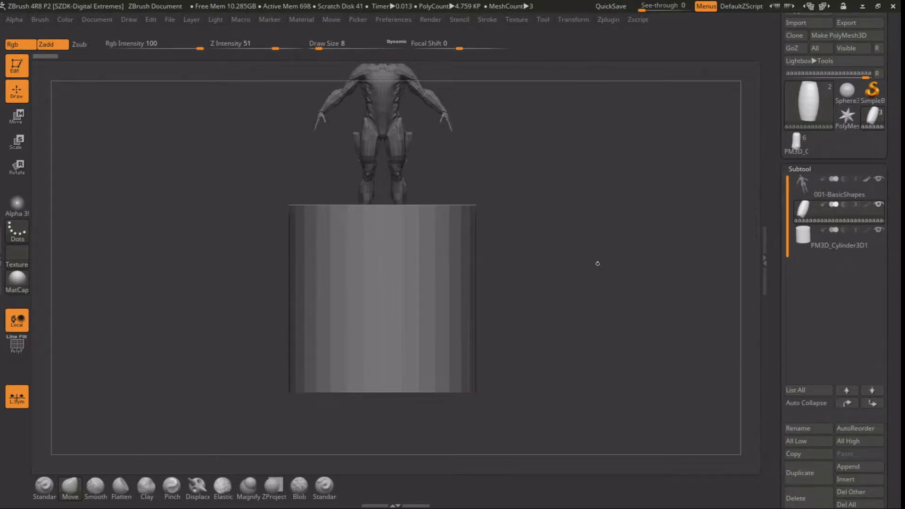
pyautogui.keyDown('alt'); pyautogui.moveTo(568, 137); pyautogui.dragTo(593, 198); pyautogui.keyUp('alt')
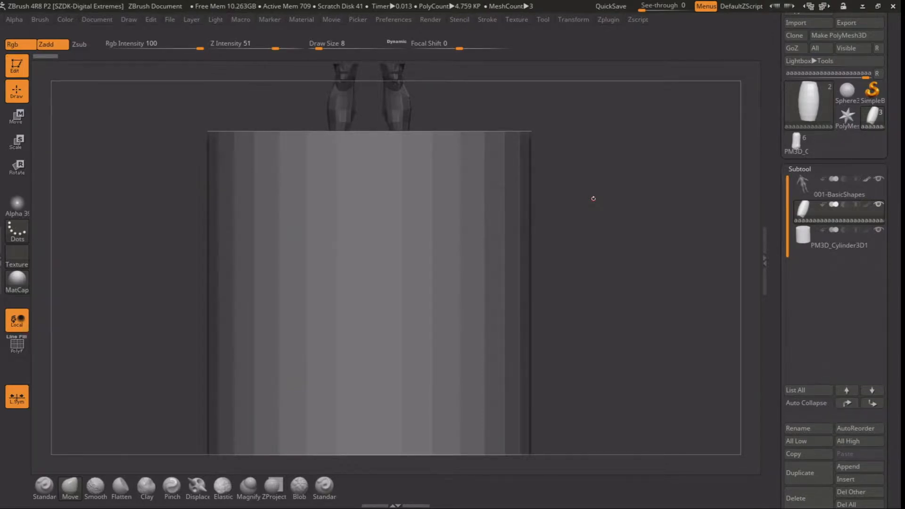
pyautogui.keyDown('alt'); pyautogui.moveTo(643, 262); pyautogui.dragTo(701, 228); pyautogui.keyUp('alt')
pyautogui.click(811, 249)
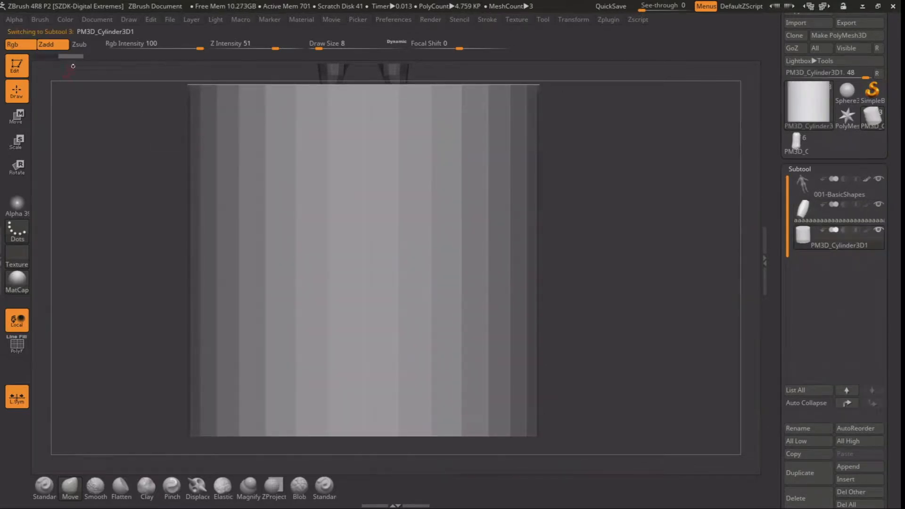
pyautogui.click(27, 120)
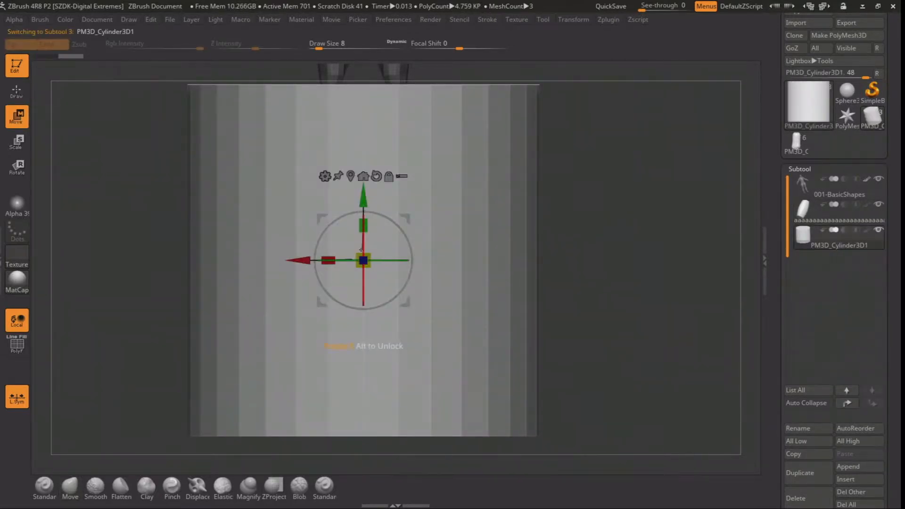
pyautogui.moveTo(366, 264); pyautogui.dragTo(212, 370)
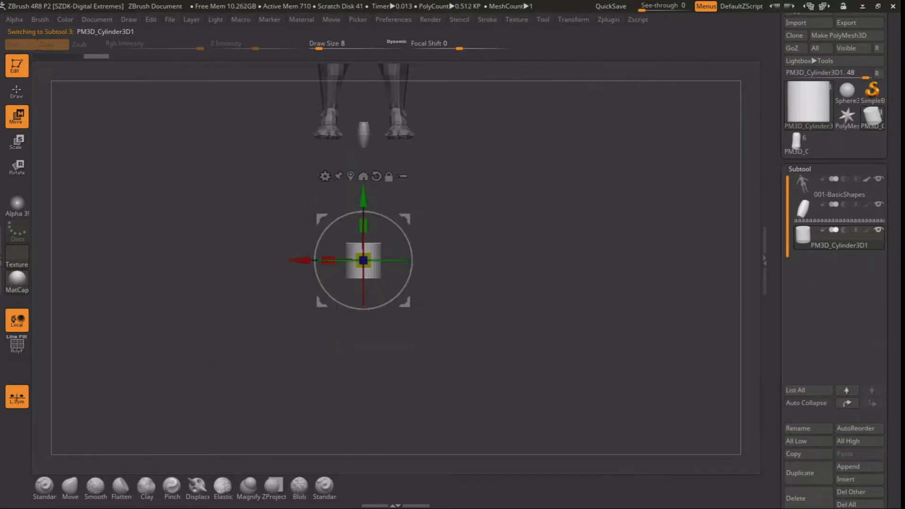
pyautogui.moveTo(367, 264); pyautogui.dragTo(279, 323)
# Move the small cylinder straight up between the feet until it overlaps the barrel shape
pyautogui.keyDown('alt'); pyautogui.moveTo(513, 208); pyautogui.dragTo(515, 424); pyautogui.keyUp('alt')
pyautogui.moveTo(367, 350); pyautogui.dragTo(367, 59)
pyautogui.keyDown('alt'); pyautogui.moveTo(424, 141); pyautogui.dragTo(399, 339); pyautogui.keyUp('alt')
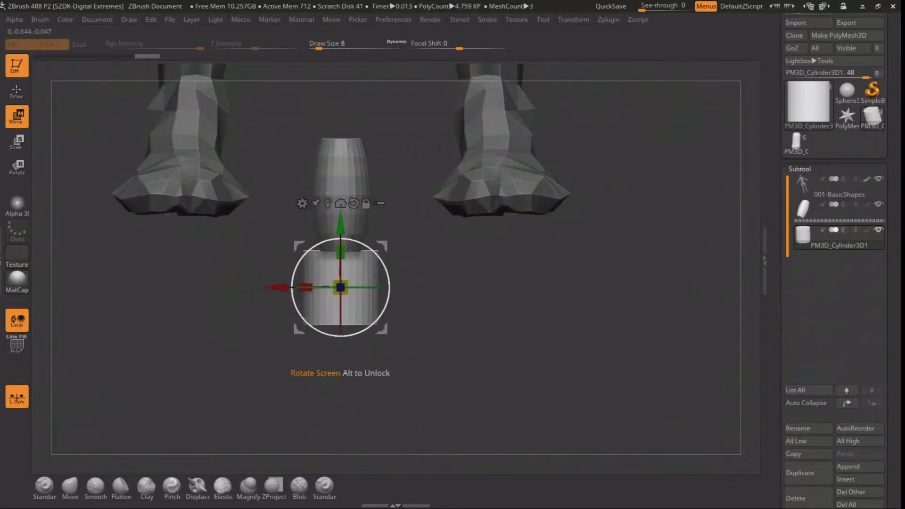
pyautogui.moveTo(352, 237); pyautogui.dragTo(352, 168)
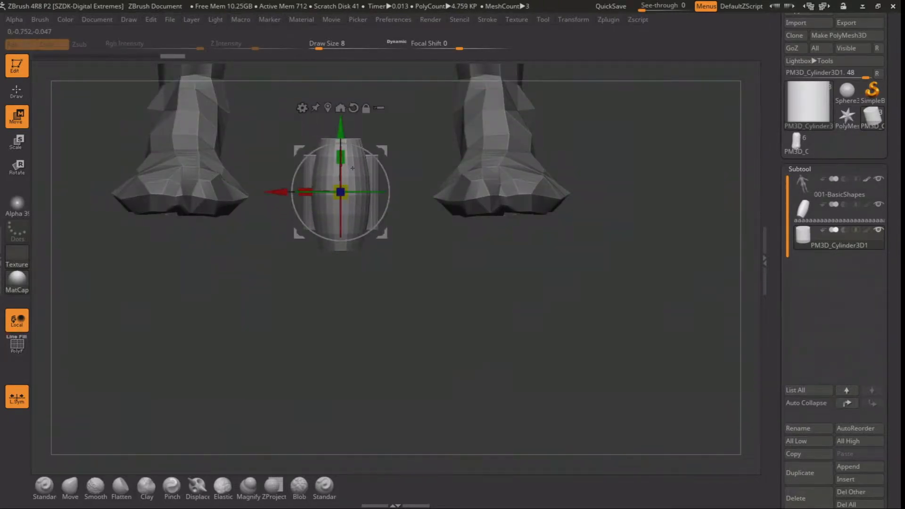
# Stretch the cylinder vertically and hide the 001-BasicShapes body and barrel subtools
pyautogui.moveTo(428, 273); pyautogui.dragTo(484, 169)
pyautogui.moveTo(393, 163)
pyautogui.mouseDown()
pyautogui.moveTo(375, 163)
pyautogui.moveTo(403, 160)
pyautogui.mouseUp()
pyautogui.click(879, 180)
pyautogui.keyDown('alt'); pyautogui.moveTo(403, 159); pyautogui.dragTo(360, 181, button='right'); pyautogui.keyUp('alt')
pyautogui.moveTo(334, 184); pyautogui.dragTo(344, 183)
pyautogui.moveTo(406, 151); pyautogui.dragTo(406, 117)
pyautogui.keyDown('shift'); pyautogui.moveTo(316, 267); pyautogui.dragTo(330, 338, button='right'); pyautogui.keyUp('shift')
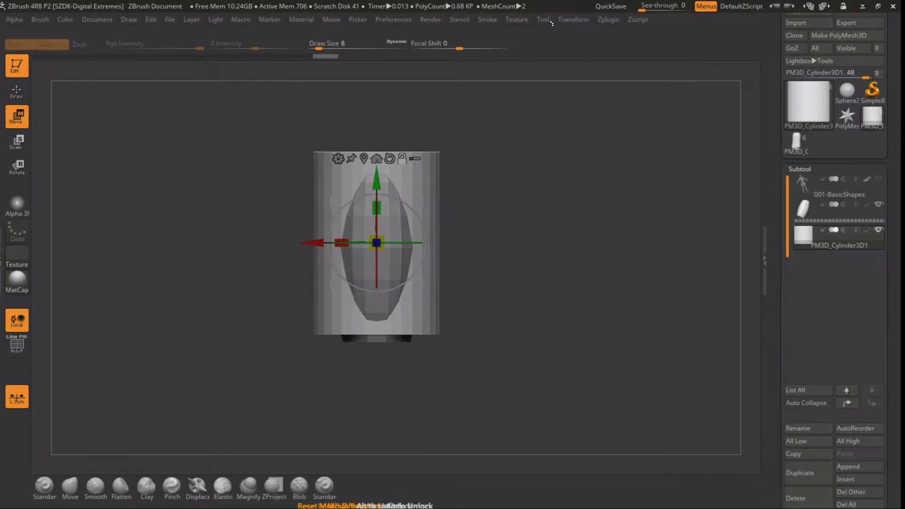
pyautogui.click(575, 21)
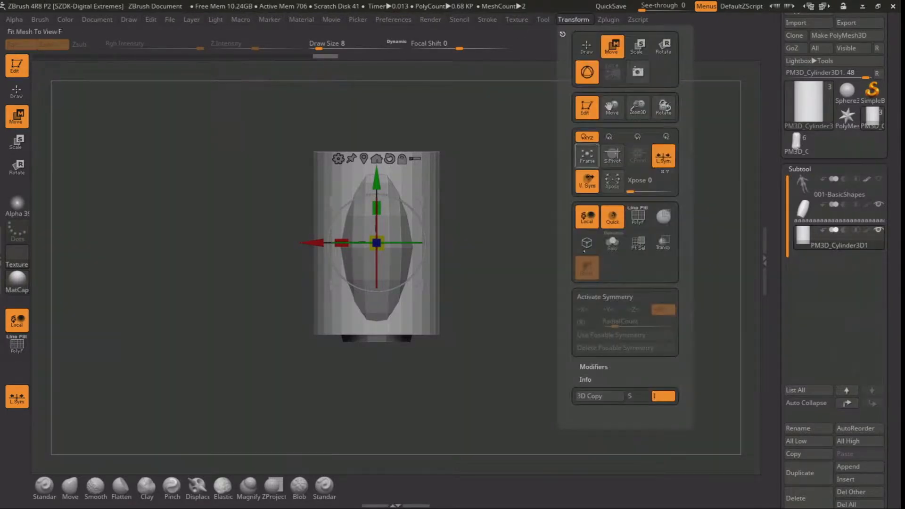
pyautogui.click(877, 203)
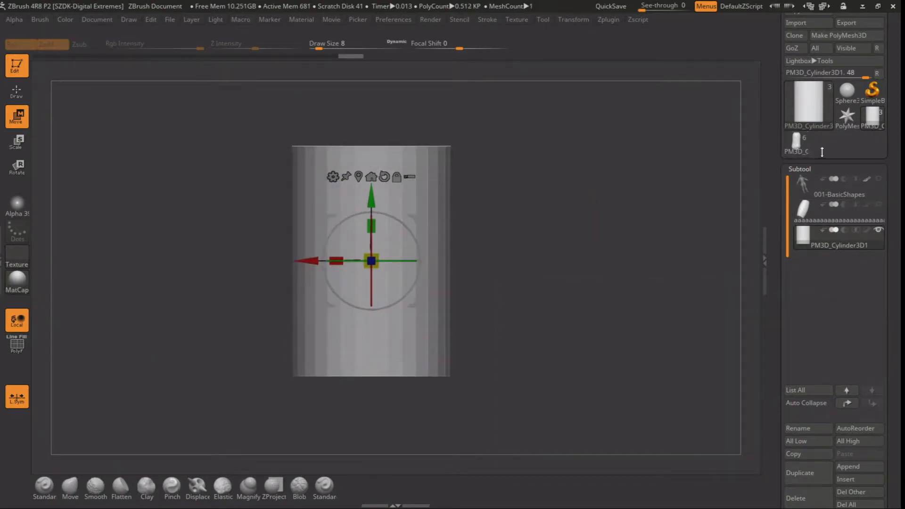
# Check the finished sculpted tool as a reference and return to the plain cylinder
pyautogui.click(796, 142)
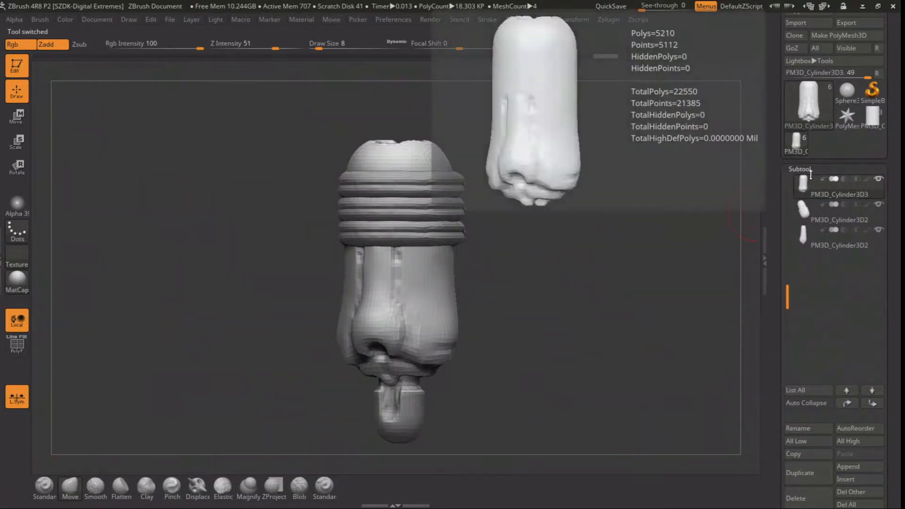
pyautogui.click(872, 115)
pyautogui.moveTo(569, 218); pyautogui.dragTo(575, 206)
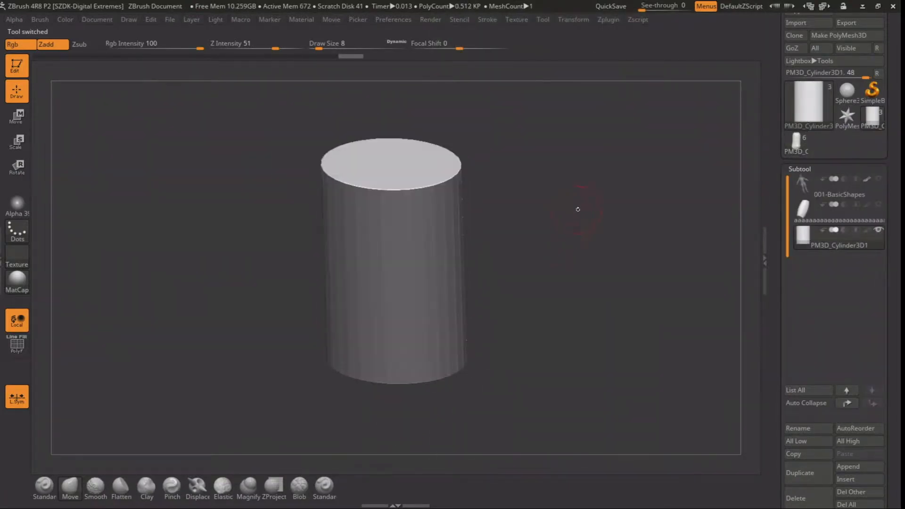
# Convert the cylinder to a DynaMesh at resolution 432
pyautogui.moveTo(783, 376); pyautogui.dragTo(784, 177)
pyautogui.moveTo(776, 299); pyautogui.dragTo(778, 283)
pyautogui.click(803, 461)
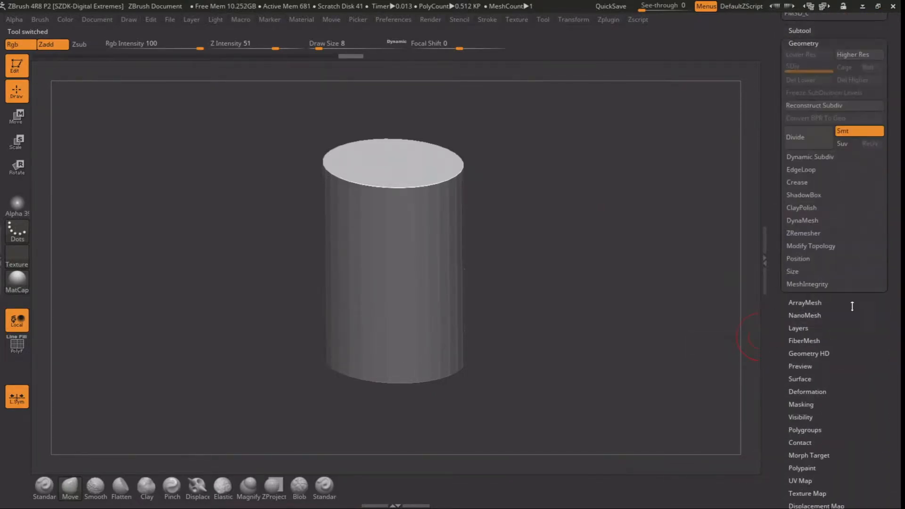
pyautogui.click(818, 222)
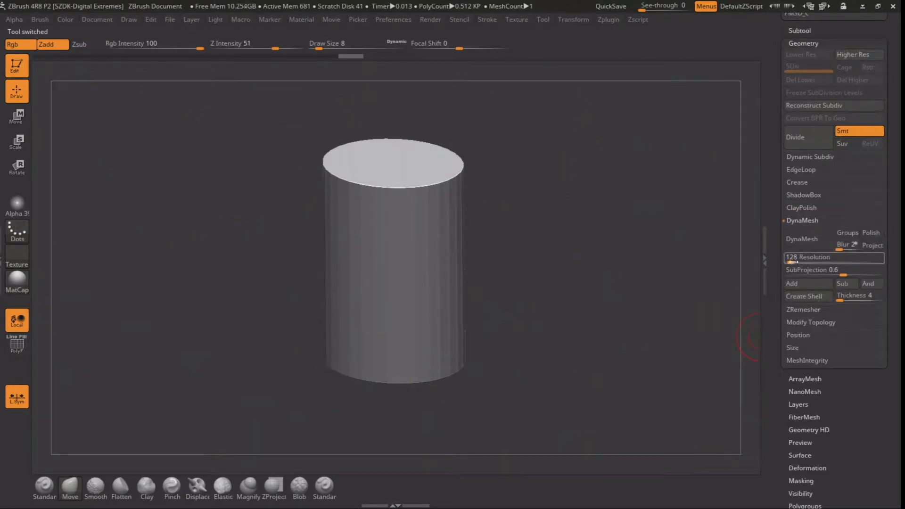
pyautogui.click(806, 239)
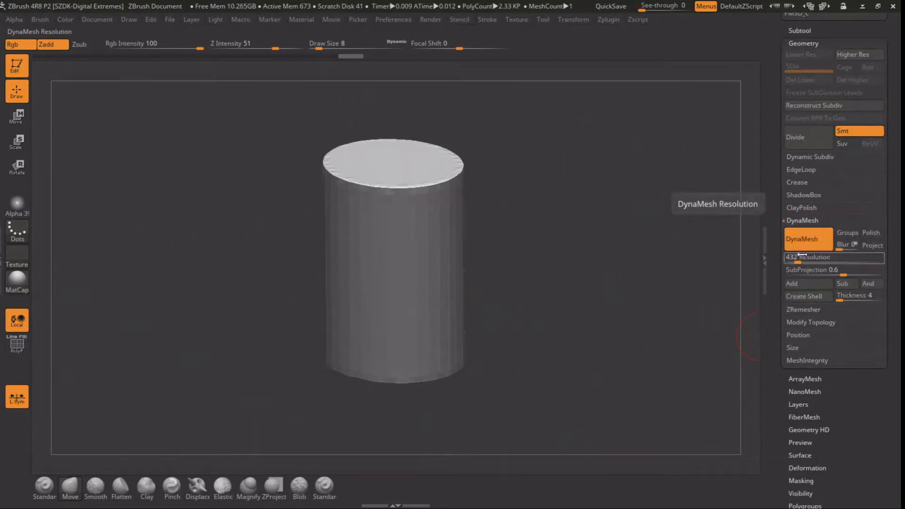
# Set the draw size to 11 and smooth the cylinder's hard edges into a rounded capsule
pyautogui.press('space')
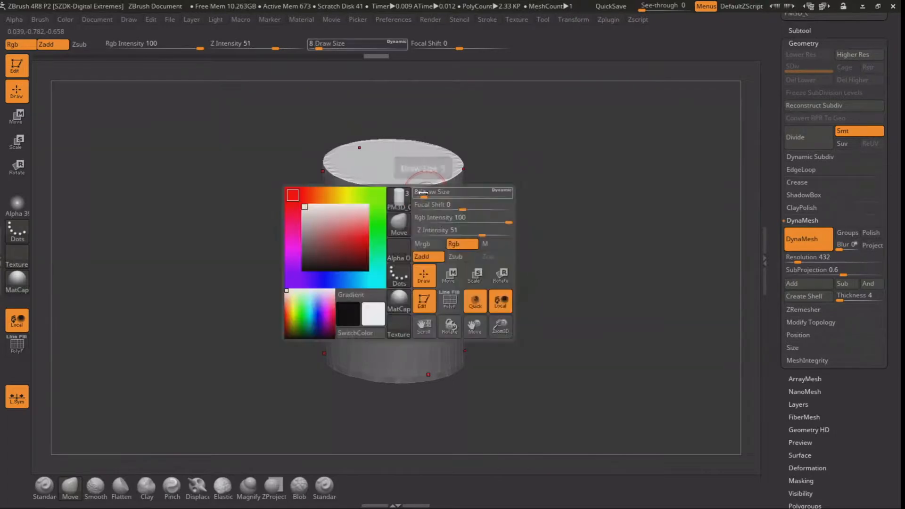
pyautogui.moveTo(424, 193)
pyautogui.mouseDown()
pyautogui.moveTo(432, 192)
pyautogui.moveTo(424, 184)
pyautogui.mouseUp()
pyautogui.moveTo(406, 241)
pyautogui.keyDown('shift'); pyautogui.mouseDown()
pyautogui.moveTo(418, 213)
pyautogui.moveTo(411, 186)
pyautogui.moveTo(430, 178)
pyautogui.moveTo(377, 185)
pyautogui.moveTo(424, 194)
pyautogui.moveTo(400, 204)
pyautogui.mouseUp(); pyautogui.keyUp('shift')
pyautogui.press('space')
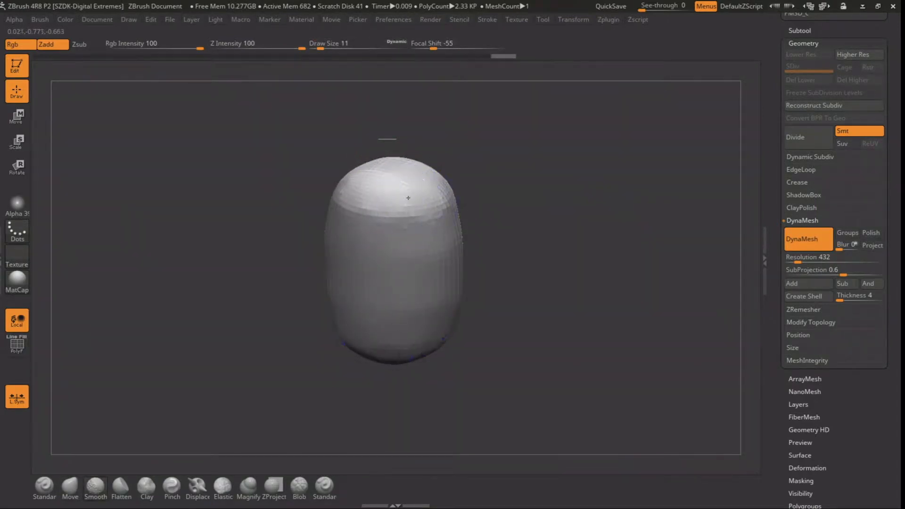
pyautogui.keyDown('shift'); pyautogui.moveTo(485, 216); pyautogui.dragTo(500, 221); pyautogui.keyUp('shift')
# Mask the capsule's two ends, invert the mask, and move the ends apart to lengthen the capsule
pyautogui.click(18, 116)
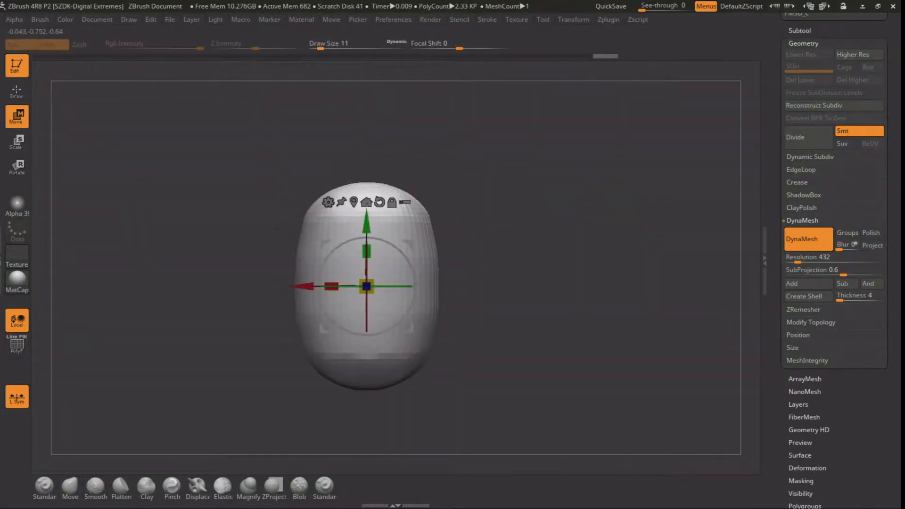
pyautogui.keyDown('ctrl'); pyautogui.moveTo(256, 258); pyautogui.dragTo(476, 151); pyautogui.keyUp('ctrl')
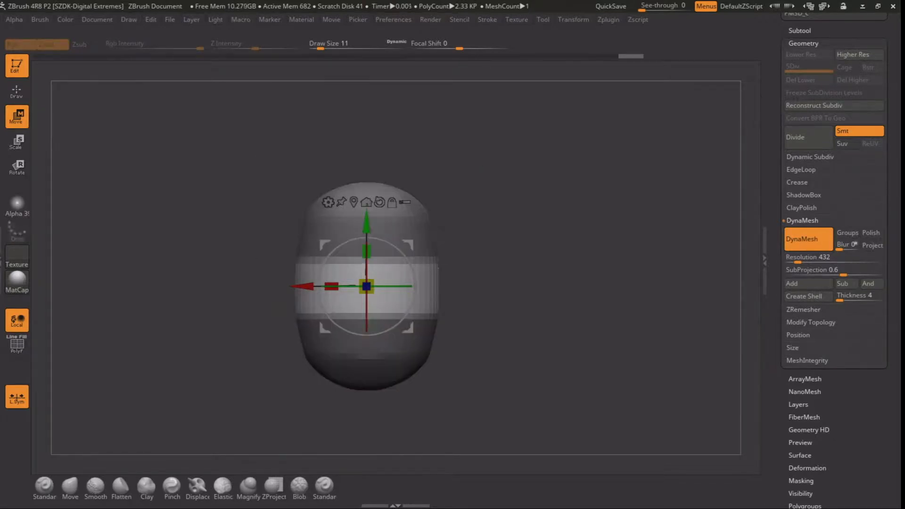
pyautogui.hotkey('ctrl', 'i')
pyautogui.moveTo(361, 227)
pyautogui.mouseDown()
pyautogui.moveTo(362, 219)
pyautogui.moveTo(361, 276)
pyautogui.mouseUp()
pyautogui.keyDown('ctrl'); pyautogui.moveTo(264, 194); pyautogui.dragTo(271, 202); pyautogui.keyUp('ctrl')
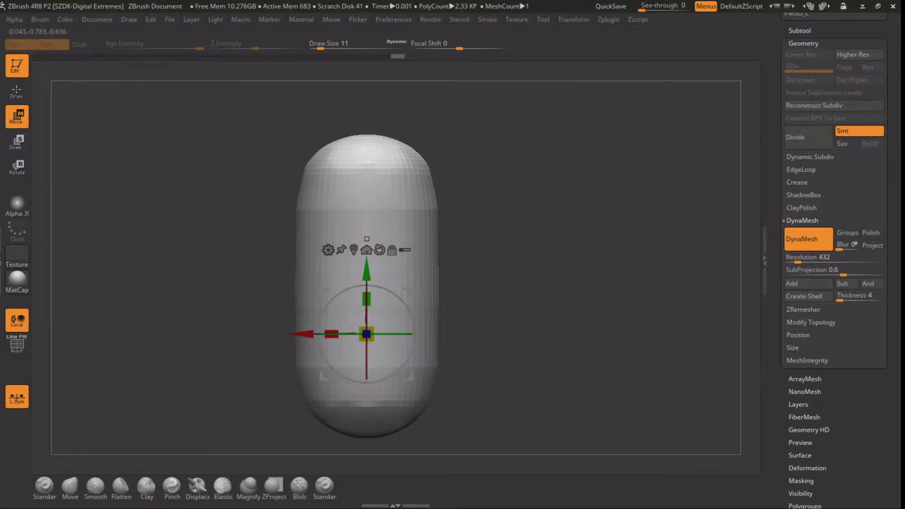
# Rebuild the lengthened capsule's DynaMesh and smooth its sides and ends
pyautogui.press('q')
pyautogui.moveTo(359, 205)
pyautogui.keyDown('shift'); pyautogui.mouseDown()
pyautogui.moveTo(307, 200)
pyautogui.moveTo(311, 212)
pyautogui.mouseUp(); pyautogui.keyUp('shift')
pyautogui.keyDown('ctrl'); pyautogui.moveTo(523, 190); pyautogui.dragTo(454, 257); pyautogui.keyUp('ctrl')
pyautogui.moveTo(349, 216)
pyautogui.keyDown('shift'); pyautogui.mouseDown()
pyautogui.moveTo(334, 214)
pyautogui.moveTo(313, 166)
pyautogui.mouseUp(); pyautogui.keyUp('shift')
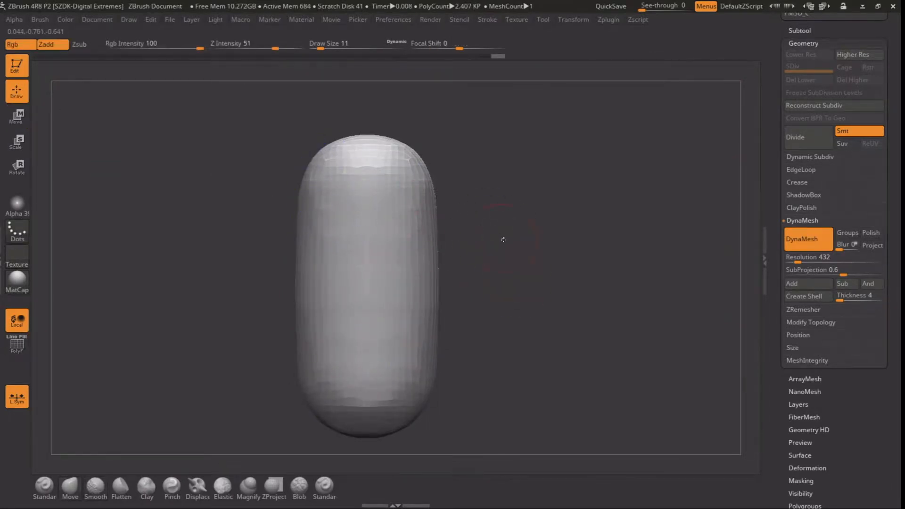
pyautogui.keyDown('alt'); pyautogui.moveTo(519, 244); pyautogui.dragTo(480, 245); pyautogui.keyUp('alt')
pyautogui.moveTo(379, 324)
pyautogui.keyDown('shift'); pyautogui.mouseDown()
pyautogui.moveTo(365, 351)
pyautogui.moveTo(352, 346)
pyautogui.moveTo(394, 312)
pyautogui.moveTo(411, 264)
pyautogui.moveTo(376, 262)
pyautogui.mouseUp(); pyautogui.keyUp('shift')
pyautogui.moveTo(462, 291)
pyautogui.keyDown('alt'); pyautogui.mouseDown()
pyautogui.moveTo(462, 273)
pyautogui.moveTo(462, 285)
pyautogui.mouseUp(); pyautogui.keyUp('alt')
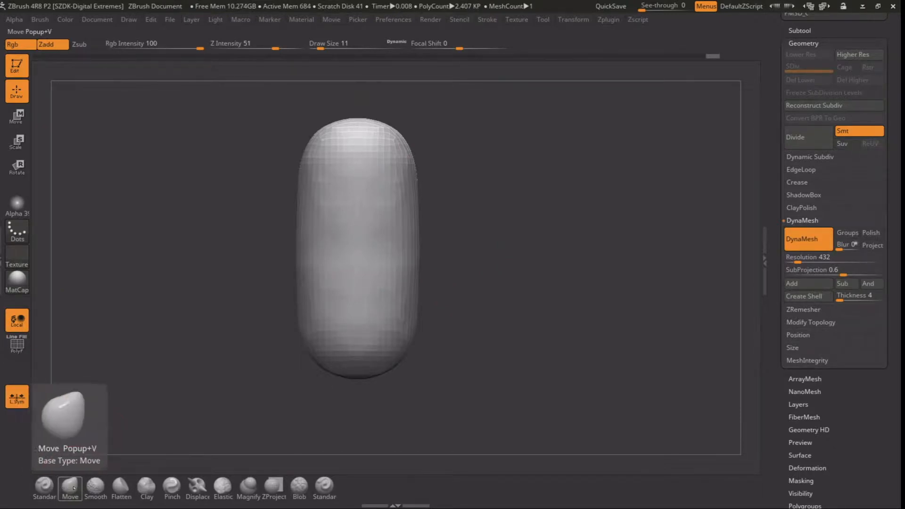
# Choose the ClayBuildup brush and carve a shallow hollow into the capsule's top with a draw size of 5
pyautogui.click(120, 487)
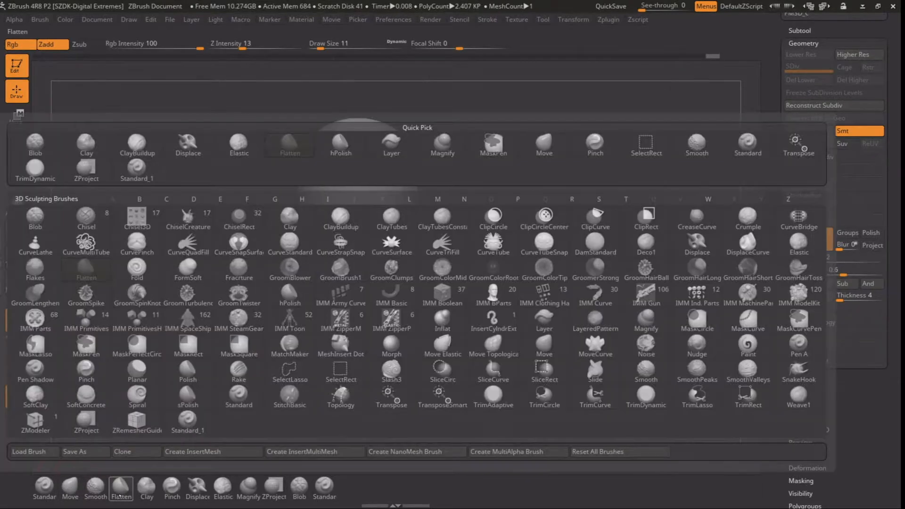
pyautogui.press('c')
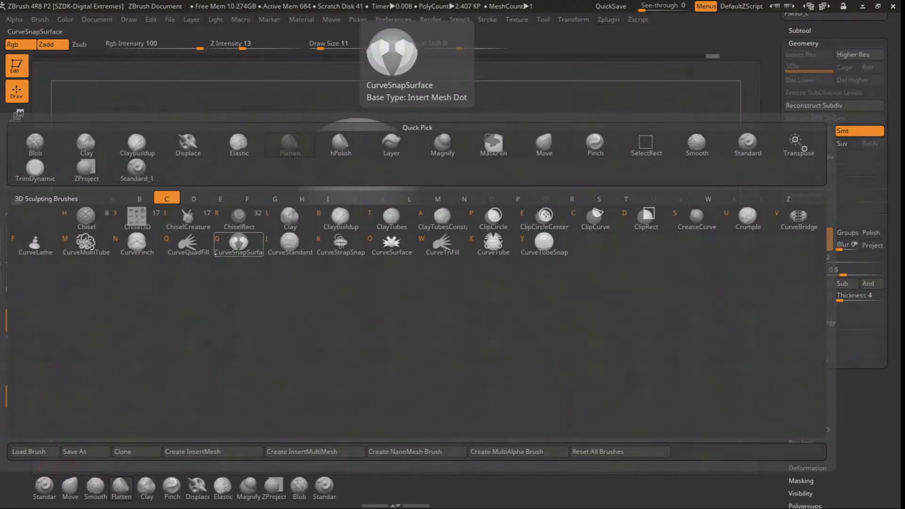
pyautogui.click(340, 216)
pyautogui.moveTo(477, 205)
pyautogui.mouseDown()
pyautogui.moveTo(343, 188)
pyautogui.moveTo(360, 178)
pyautogui.moveTo(345, 197)
pyautogui.moveTo(363, 184)
pyautogui.moveTo(365, 192)
pyautogui.moveTo(349, 196)
pyautogui.mouseUp()
pyautogui.press('space')
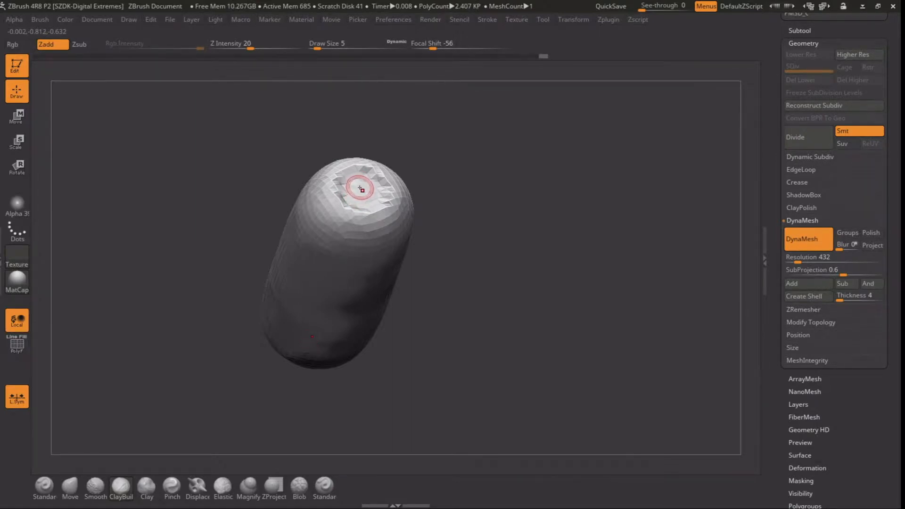
# Refine the hollow in the capsule's top and carve a short groove outward from its rim at draw size 4
pyautogui.moveTo(446, 197)
pyautogui.mouseDown()
pyautogui.moveTo(490, 191)
pyautogui.moveTo(501, 212)
pyautogui.moveTo(492, 222)
pyautogui.moveTo(478, 200)
pyautogui.moveTo(450, 216)
pyautogui.mouseUp()
pyautogui.press('space')
pyautogui.moveTo(391, 213)
pyautogui.mouseDown()
pyautogui.moveTo(385, 196)
pyautogui.moveTo(351, 220)
pyautogui.moveTo(335, 282)
pyautogui.moveTo(348, 267)
pyautogui.moveTo(343, 247)
pyautogui.moveTo(387, 209)
pyautogui.moveTo(384, 226)
pyautogui.mouseUp()
pyautogui.moveTo(450, 203)
pyautogui.mouseDown()
pyautogui.moveTo(450, 181)
pyautogui.moveTo(453, 236)
pyautogui.mouseUp()
pyautogui.press('space')
pyautogui.moveTo(408, 168); pyautogui.dragTo(400, 169)
pyautogui.moveTo(453, 142); pyautogui.dragTo(455, 186)
pyautogui.moveTo(386, 137)
pyautogui.mouseDown()
pyautogui.moveTo(392, 143)
pyautogui.moveTo(380, 128)
pyautogui.mouseUp()
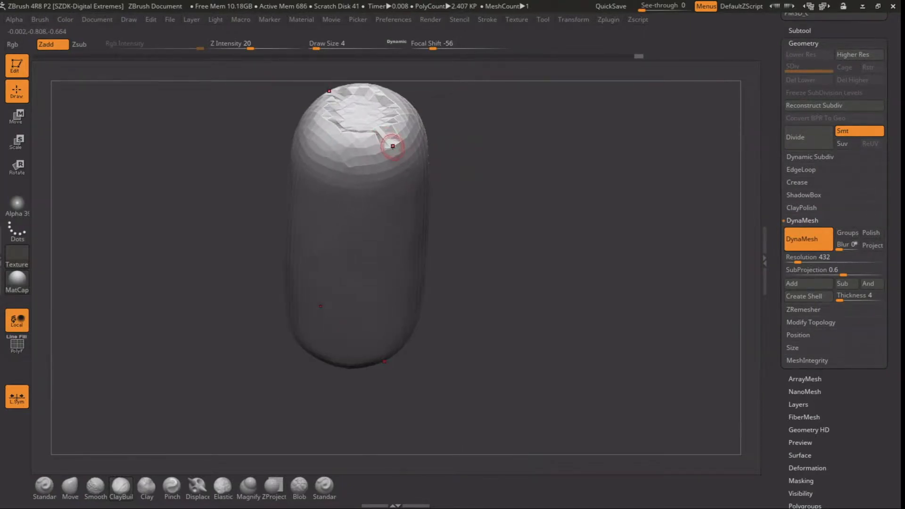
pyautogui.moveTo(512, 222)
pyautogui.keyDown('alt'); pyautogui.mouseDown()
pyautogui.moveTo(445, 188)
pyautogui.moveTo(456, 204)
pyautogui.moveTo(464, 189)
pyautogui.mouseUp(); pyautogui.keyUp('alt')
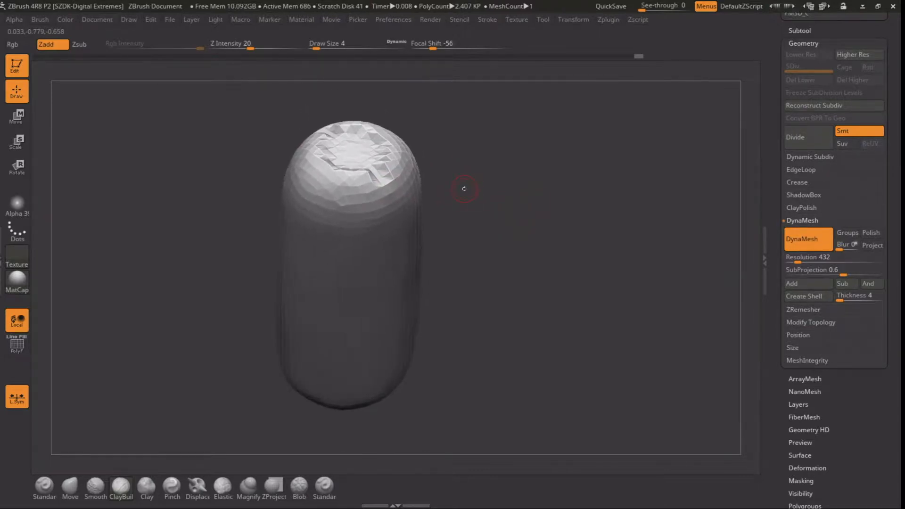
# Duplicate the carved capsule subtool
pyautogui.keyDown('alt'); pyautogui.moveTo(594, 236); pyautogui.dragTo(608, 216); pyautogui.keyUp('alt')
pyautogui.scroll(-1, 775, 141)
pyautogui.click(798, 23)
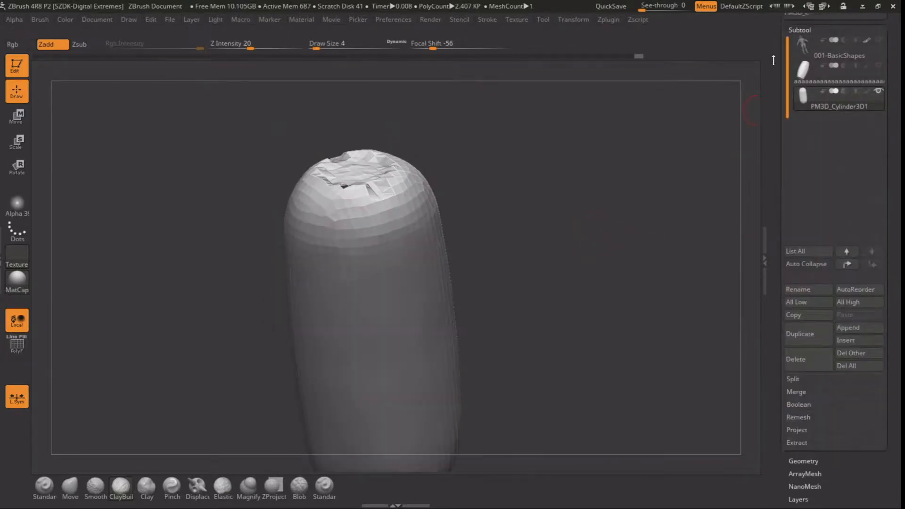
pyautogui.click(808, 339)
pyautogui.keyDown('alt'); pyautogui.moveTo(565, 256); pyautogui.dragTo(543, 258); pyautogui.keyUp('alt')
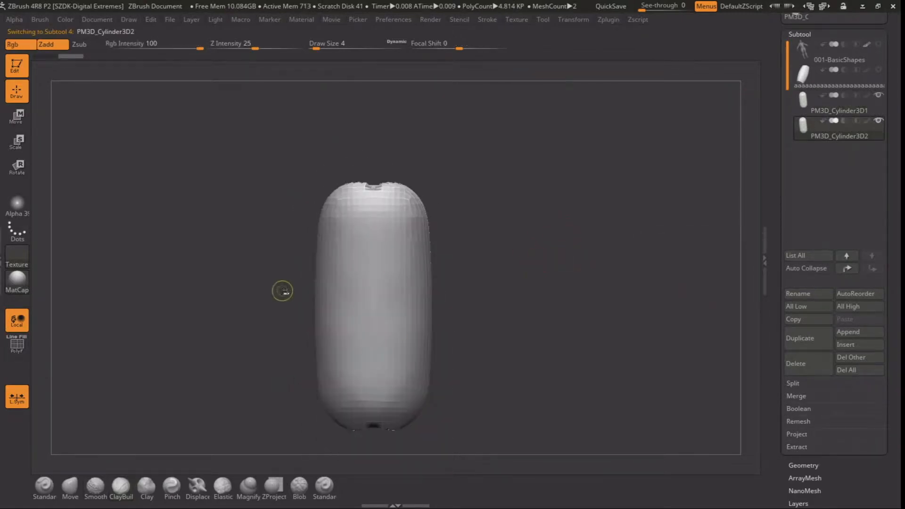
pyautogui.click(571, 19)
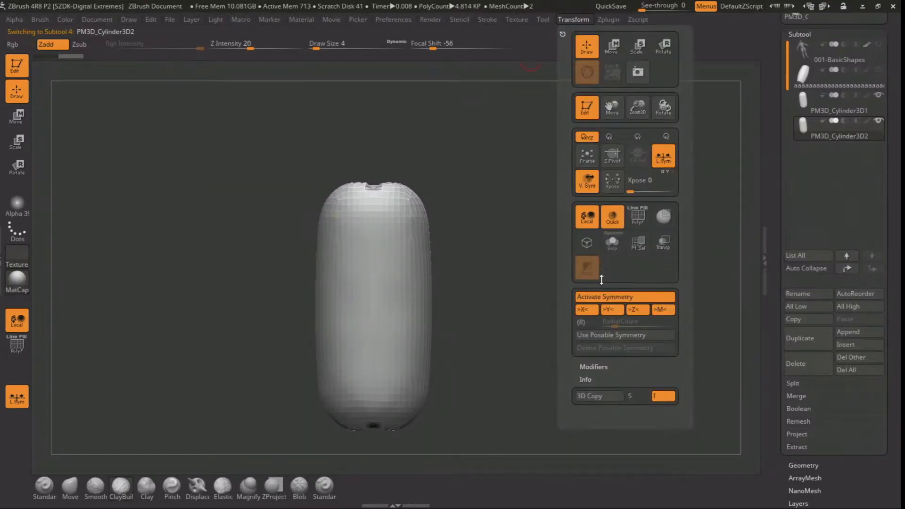
pyautogui.click(602, 297)
pyautogui.click(602, 298)
pyautogui.click(602, 297)
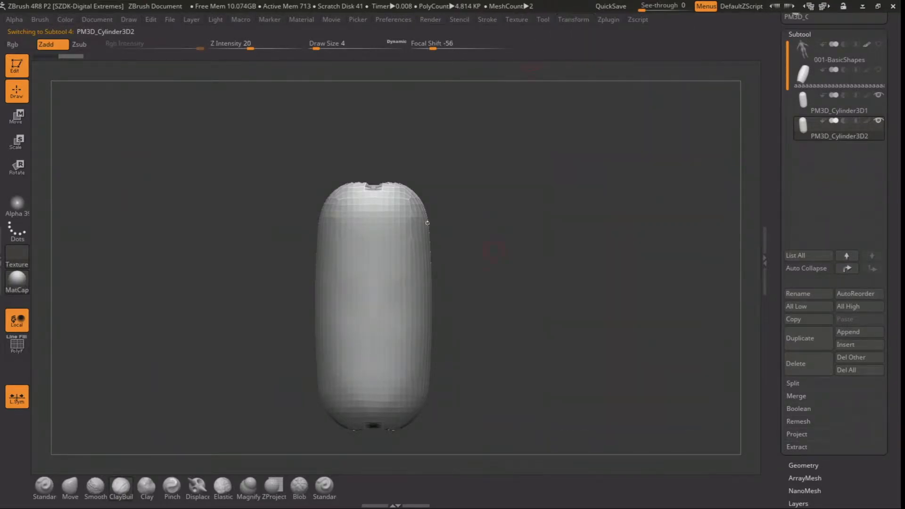
pyautogui.click(17, 117)
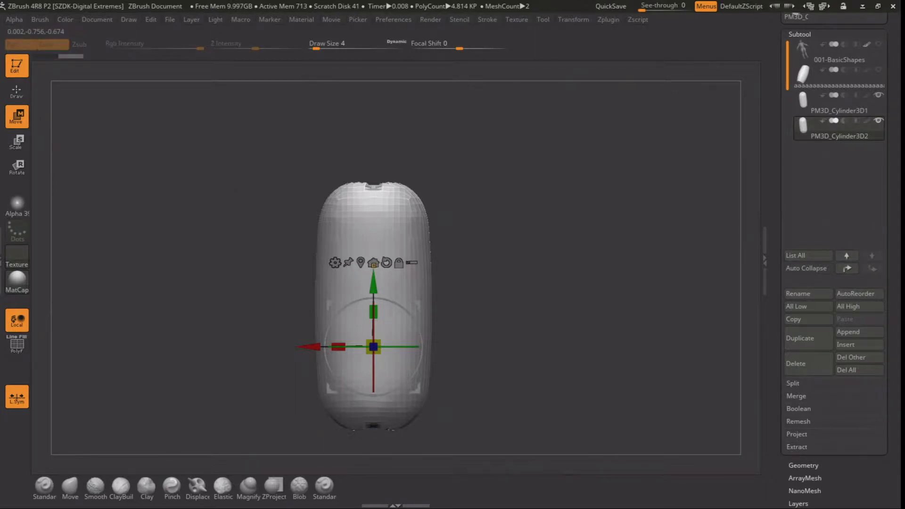
pyautogui.moveTo(369, 287); pyautogui.dragTo(369, 260)
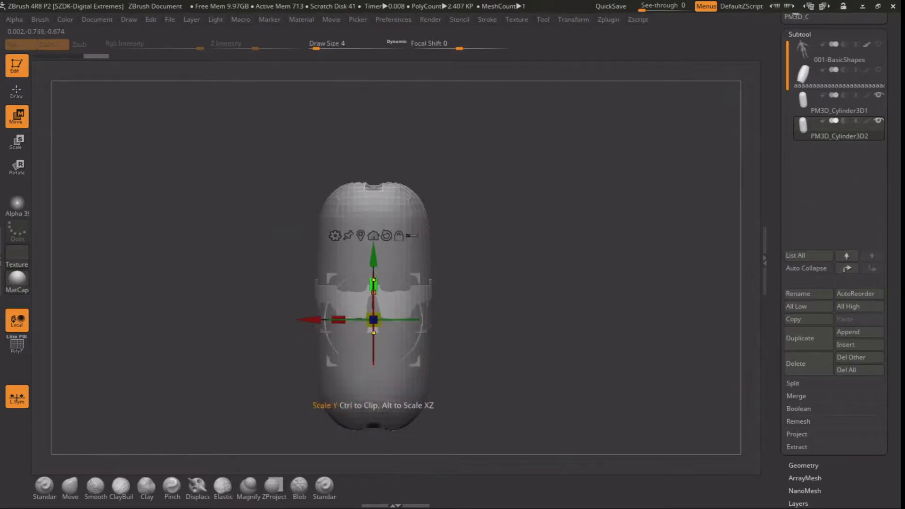
pyautogui.hotkey('ctrl', 'z')
# Turn symmetry off, move the duplicate up the capsule, and scale it down so its rounded end protrudes from the top
pyautogui.click(572, 20)
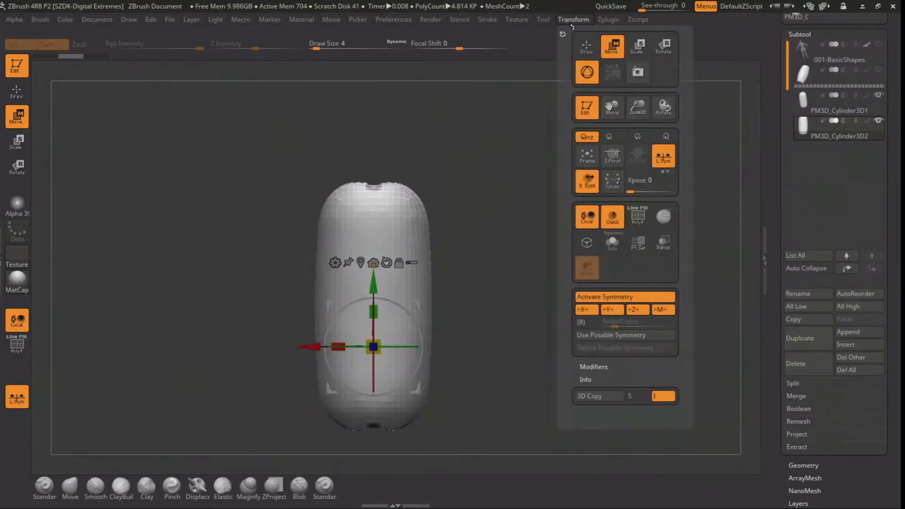
pyautogui.moveTo(375, 278); pyautogui.dragTo(376, 140)
pyautogui.moveTo(379, 203); pyautogui.dragTo(347, 233)
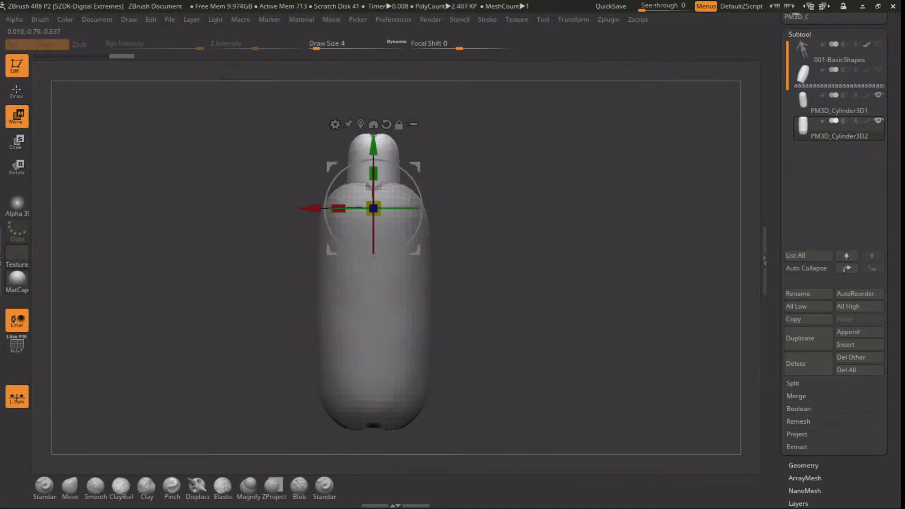
# Mask the small duplicate's rounded end and reshape the area beneath it into a collar
pyautogui.keyDown('ctrl'); pyautogui.moveTo(483, 177); pyautogui.dragTo(438, 225, button='right'); pyautogui.keyUp('ctrl')
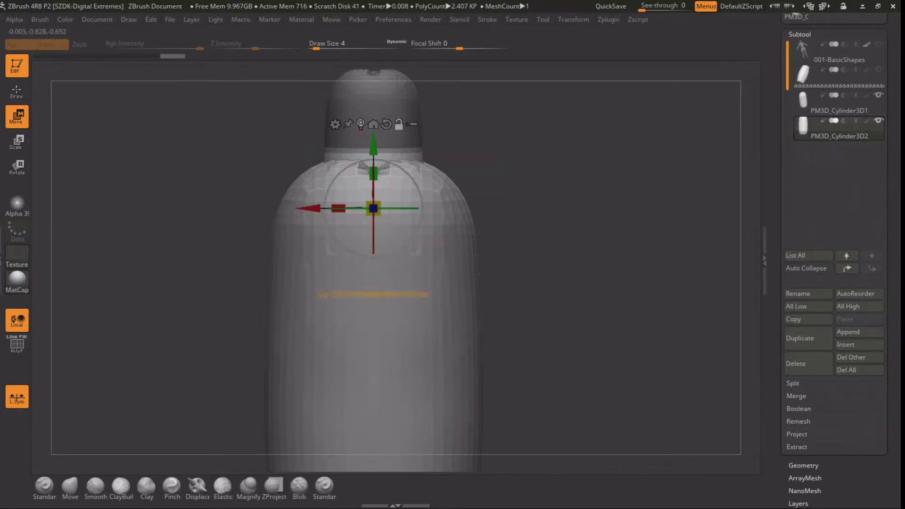
pyautogui.keyDown('alt'); pyautogui.click(361, 126); pyautogui.keyUp('alt')
pyautogui.moveTo(381, 209); pyautogui.dragTo(379, 211)
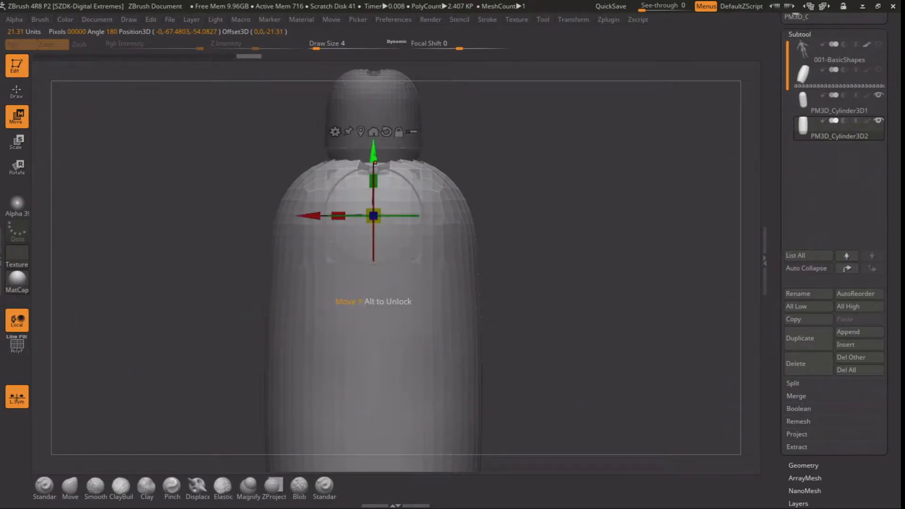
pyautogui.moveTo(376, 155); pyautogui.dragTo(375, 148)
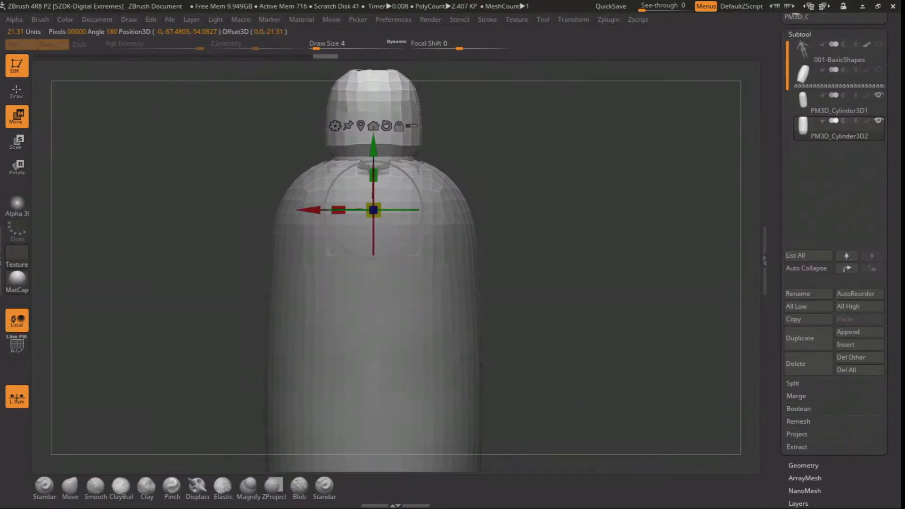
pyautogui.moveTo(564, 232)
pyautogui.keyDown('alt'); pyautogui.mouseDown()
pyautogui.moveTo(564, 292)
pyautogui.moveTo(557, 238)
pyautogui.mouseUp(); pyautogui.keyUp('alt')
# Rotate the small capped piece upside down and place it protruding from the large capsule's bottom end
pyautogui.moveTo(405, 231); pyautogui.dragTo(341, 310)
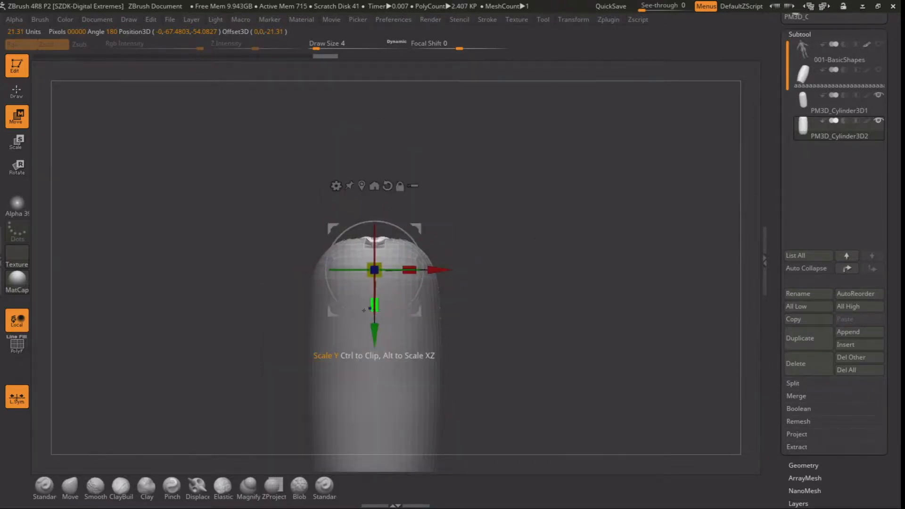
pyautogui.keyDown('alt'); pyautogui.moveTo(381, 342); pyautogui.dragTo(383, 196, button='right'); pyautogui.keyUp('alt')
pyautogui.moveTo(379, 197); pyautogui.dragTo(381, 419)
pyautogui.keyDown('alt'); pyautogui.moveTo(381, 419); pyautogui.dragTo(375, 389, button='right'); pyautogui.keyUp('alt')
pyautogui.moveTo(375, 389); pyautogui.dragTo(348, 388, button='right')
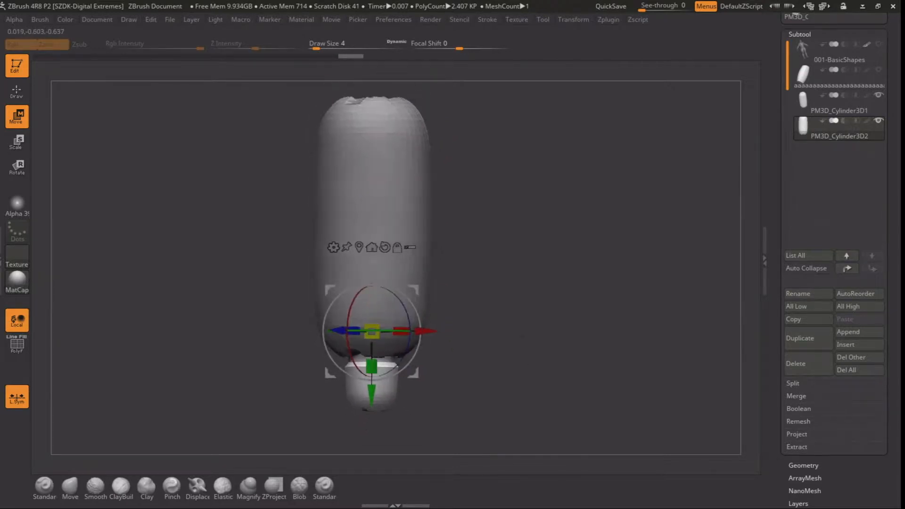
pyautogui.keyDown('alt'); pyautogui.moveTo(517, 320); pyautogui.dragTo(518, 286, button='right'); pyautogui.keyUp('alt')
pyautogui.moveTo(518, 286)
pyautogui.keyDown('ctrl'); pyautogui.mouseDown(button='right')
pyautogui.moveTo(518, 300)
pyautogui.moveTo(525, 296)
pyautogui.mouseUp(button='right'); pyautogui.keyUp('ctrl')
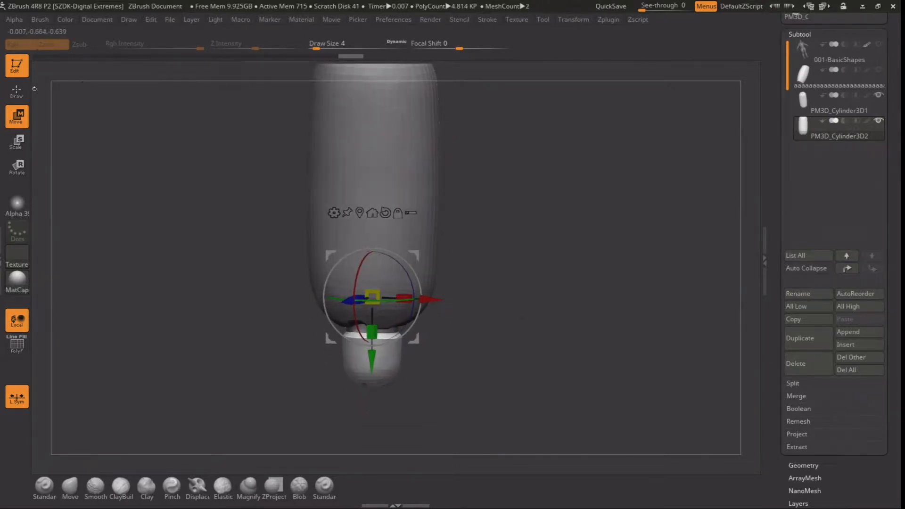
pyautogui.click(17, 91)
# Select the large capsule subtool and duplicate it
pyautogui.moveTo(499, 204)
pyautogui.keyDown('alt'); pyautogui.mouseDown(button='right')
pyautogui.moveTo(499, 250)
pyautogui.moveTo(498, 239)
pyautogui.mouseUp(button='right'); pyautogui.keyUp('alt')
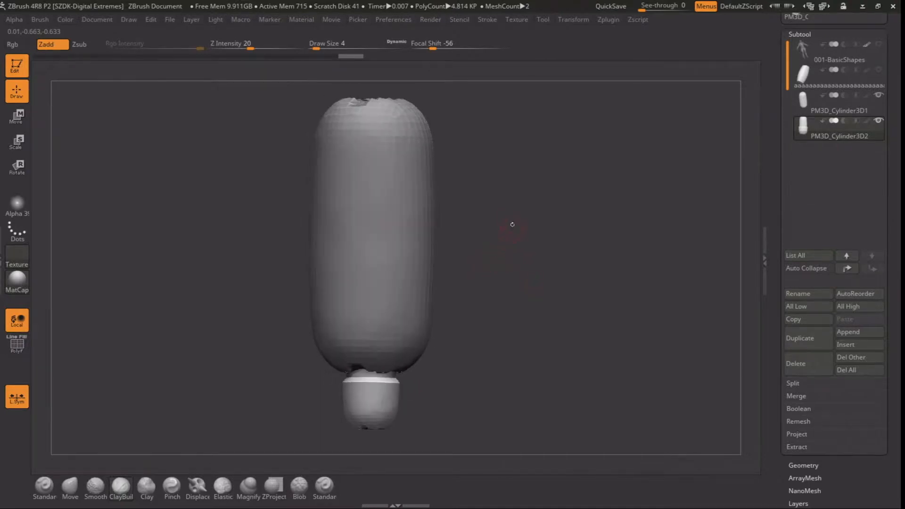
pyautogui.keyDown('alt'); pyautogui.click(400, 238); pyautogui.keyUp('alt')
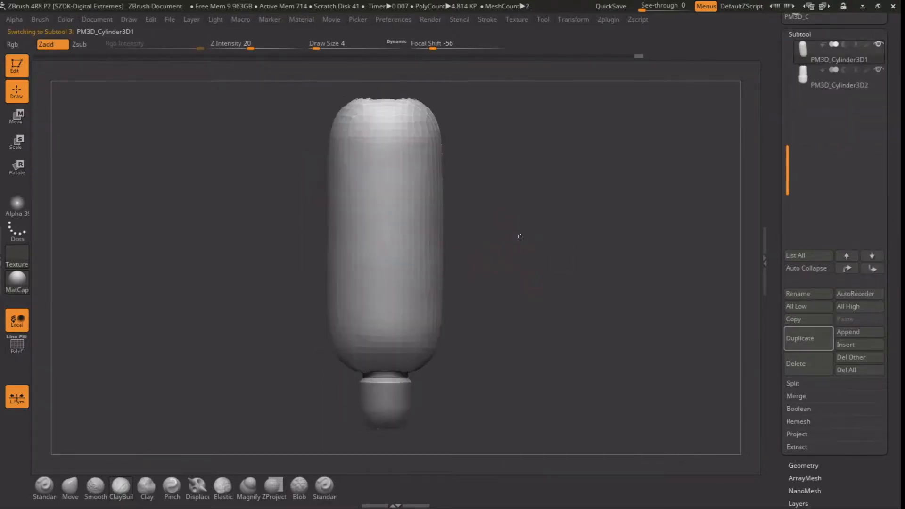
pyautogui.click(800, 338)
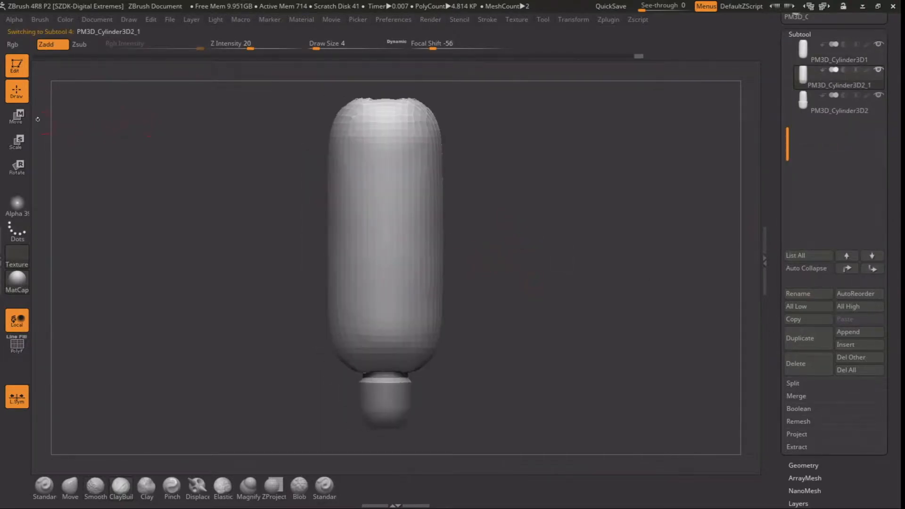
pyautogui.click(17, 117)
pyautogui.moveTo(321, 281); pyautogui.dragTo(298, 281)
pyautogui.hotkey('ctrl', 'z')
# Turn off Z symmetry and move the new duplicate sideways so it protrudes from the large capsule's side
pyautogui.click(573, 20)
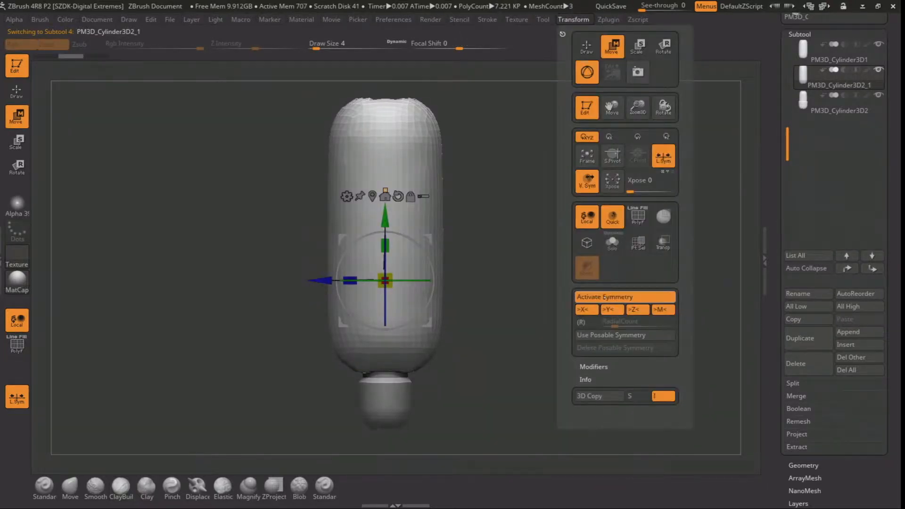
pyautogui.click(632, 310)
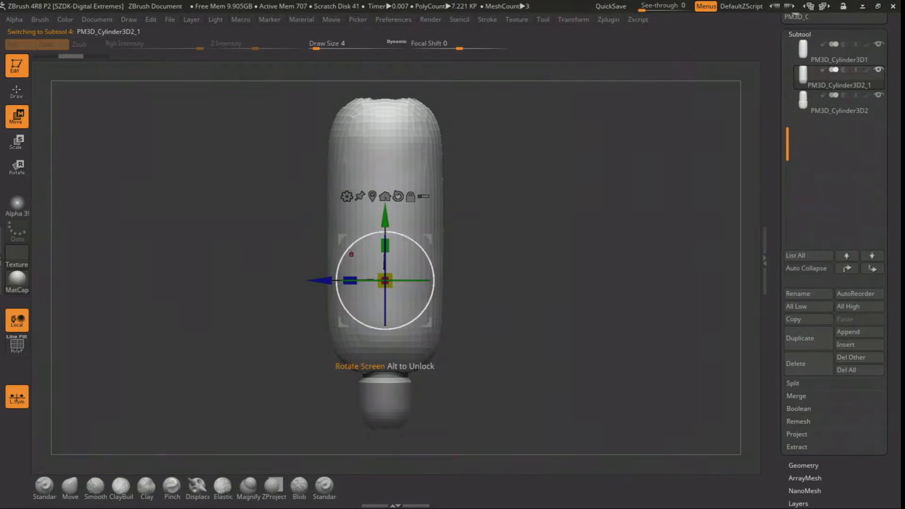
pyautogui.moveTo(322, 281); pyautogui.dragTo(284, 279)
pyautogui.press('q')
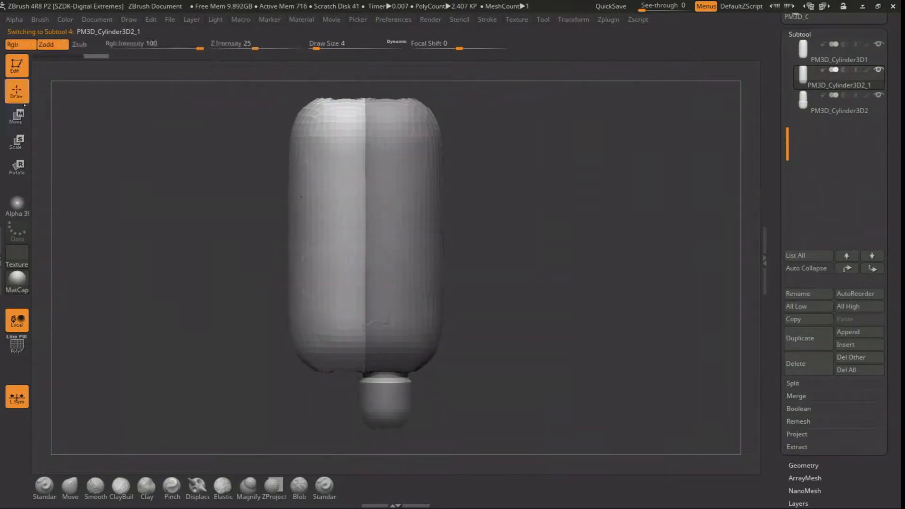
# Scale the side duplicate down in width and depth so it forms a slim strip along the large capsule
pyautogui.moveTo(238, 223)
pyautogui.mouseDown()
pyautogui.moveTo(258, 223)
pyautogui.moveTo(249, 224)
pyautogui.moveTo(264, 246)
pyautogui.mouseUp()
pyautogui.click(19, 118)
pyautogui.moveTo(313, 279); pyautogui.dragTo(333, 279)
pyautogui.moveTo(490, 250); pyautogui.dragTo(453, 250)
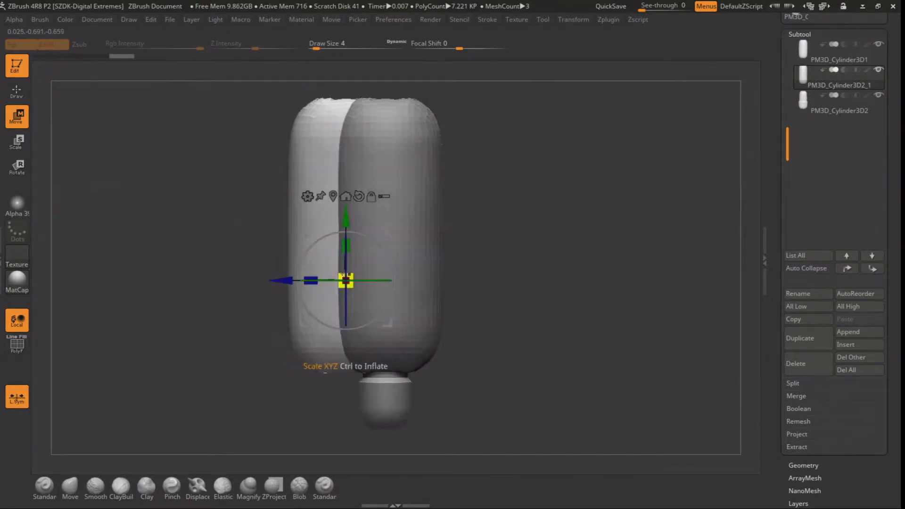
pyautogui.moveTo(311, 280); pyautogui.dragTo(332, 280)
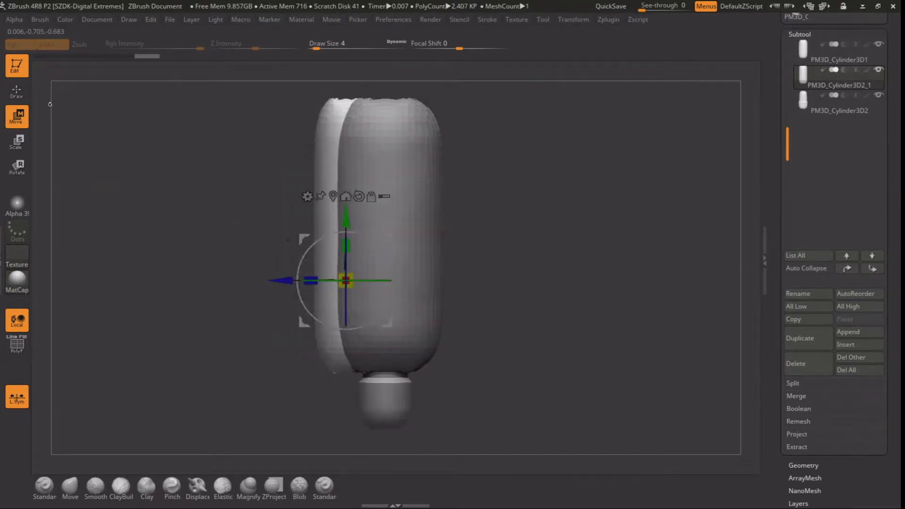
pyautogui.click(16, 91)
# Choose the Move brush at draw size 20 and try reshaping the slim strip's upper end
pyautogui.press('space')
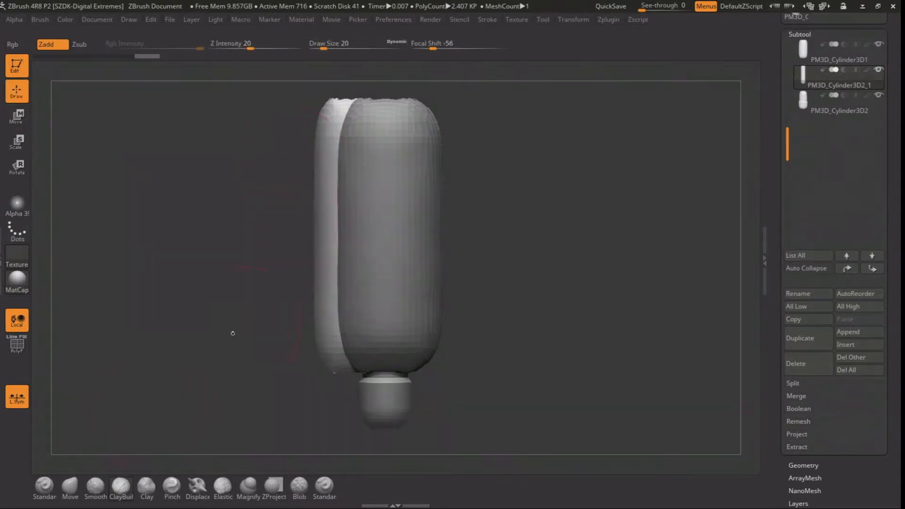
pyautogui.click(69, 485)
pyautogui.moveTo(329, 115); pyautogui.dragTo(331, 104)
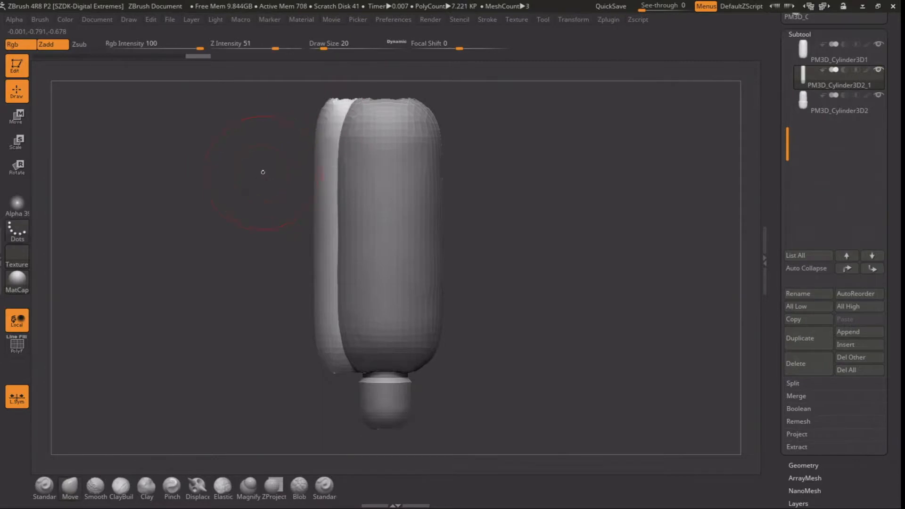
pyautogui.moveTo(265, 172); pyautogui.dragTo(297, 172)
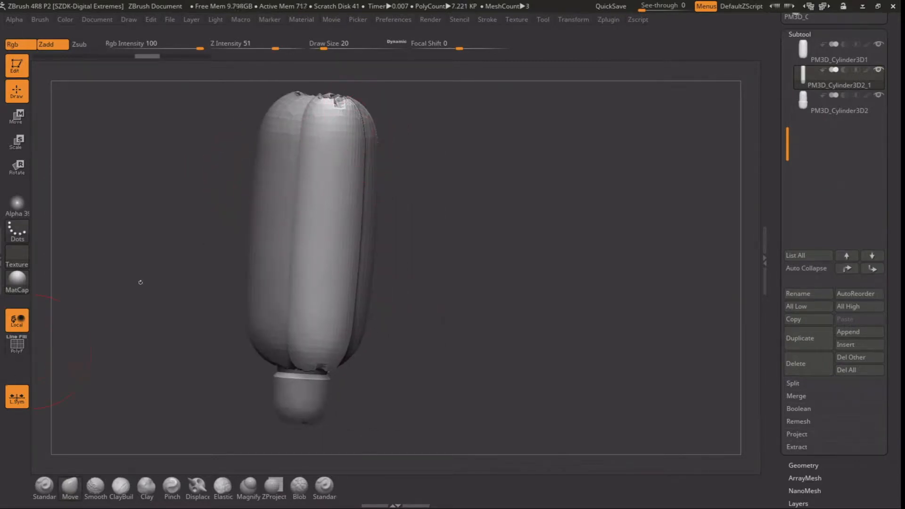
pyautogui.moveTo(472, 166)
pyautogui.keyDown('shift'); pyautogui.mouseDown()
pyautogui.moveTo(460, 171)
pyautogui.moveTo(364, 111)
pyautogui.moveTo(333, 151)
pyautogui.mouseUp(); pyautogui.keyUp('shift')
# Toggle symmetry and use the Move brush at draw size 33 to bulge the strip's lower part outward and slim its upper part
pyautogui.click(583, 25)
pyautogui.click(593, 296)
pyautogui.press('space')
pyautogui.moveTo(334, 306); pyautogui.dragTo(316, 312)
pyautogui.moveTo(328, 348); pyautogui.dragTo(338, 334)
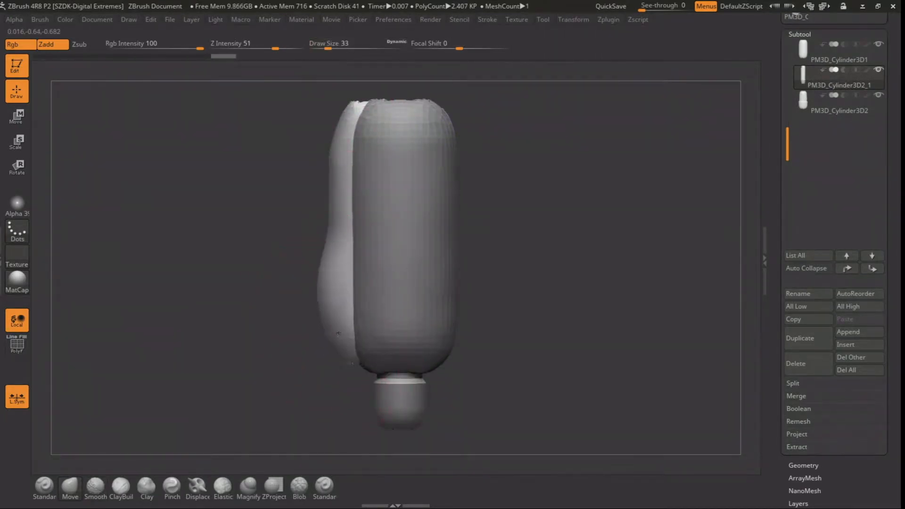
pyautogui.moveTo(322, 287); pyautogui.dragTo(326, 323)
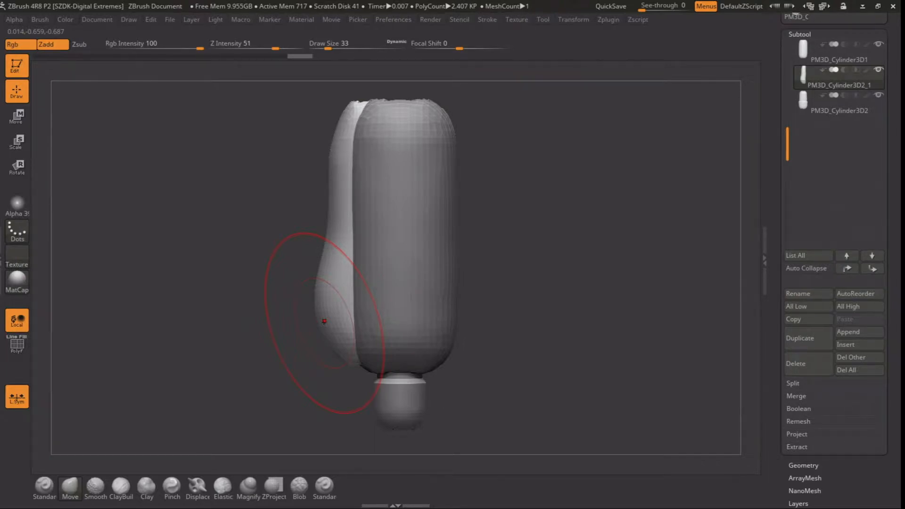
pyautogui.moveTo(335, 157)
pyautogui.mouseDown()
pyautogui.moveTo(341, 143)
pyautogui.moveTo(339, 230)
pyautogui.moveTo(319, 289)
pyautogui.moveTo(303, 267)
pyautogui.moveTo(304, 238)
pyautogui.moveTo(287, 263)
pyautogui.mouseUp()
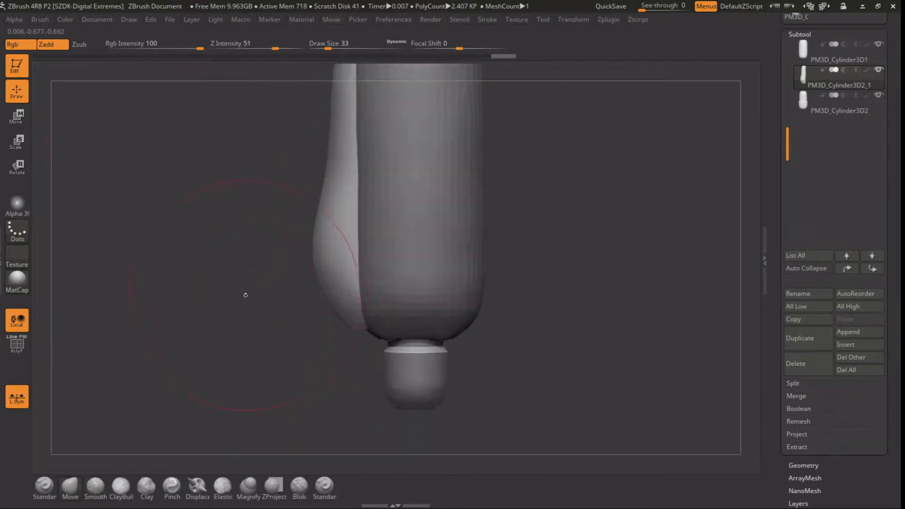
# Choose the hPolish brush and flatten a patch on the strip's lower bulge at draw size 17
pyautogui.moveTo(242, 292); pyautogui.dragTo(181, 363)
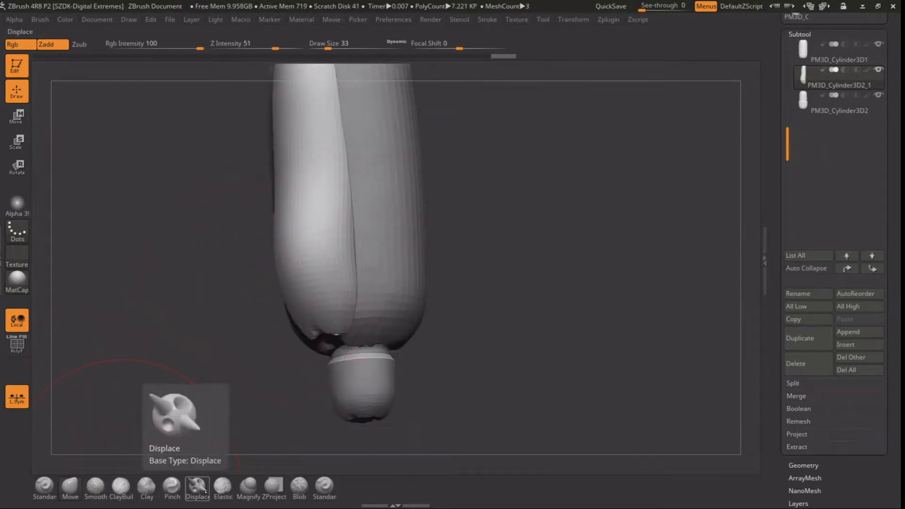
pyautogui.click(148, 489)
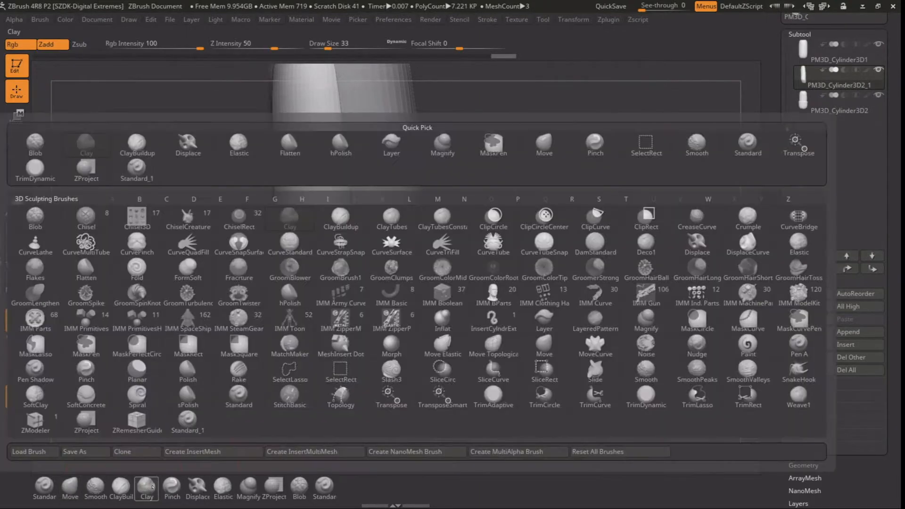
pyautogui.click(190, 371)
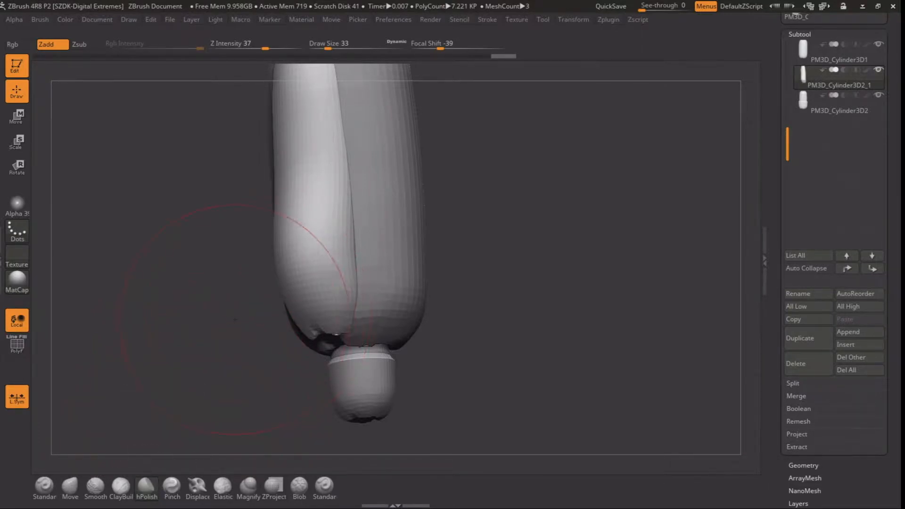
pyautogui.moveTo(234, 319); pyautogui.dragTo(257, 315)
pyautogui.press('space')
pyautogui.moveTo(295, 293); pyautogui.dragTo(288, 293)
pyautogui.moveTo(289, 298)
pyautogui.mouseDown()
pyautogui.moveTo(303, 310)
pyautogui.moveTo(292, 300)
pyautogui.mouseUp()
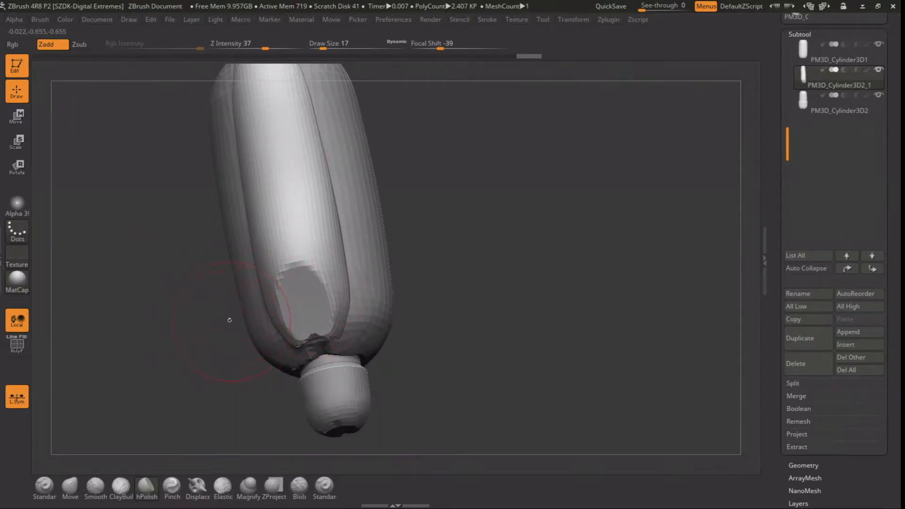
# Use the Move brush at draw size 17 to widen the sides of the strip's lower bulge and narrow its upper part
pyautogui.click(70, 485)
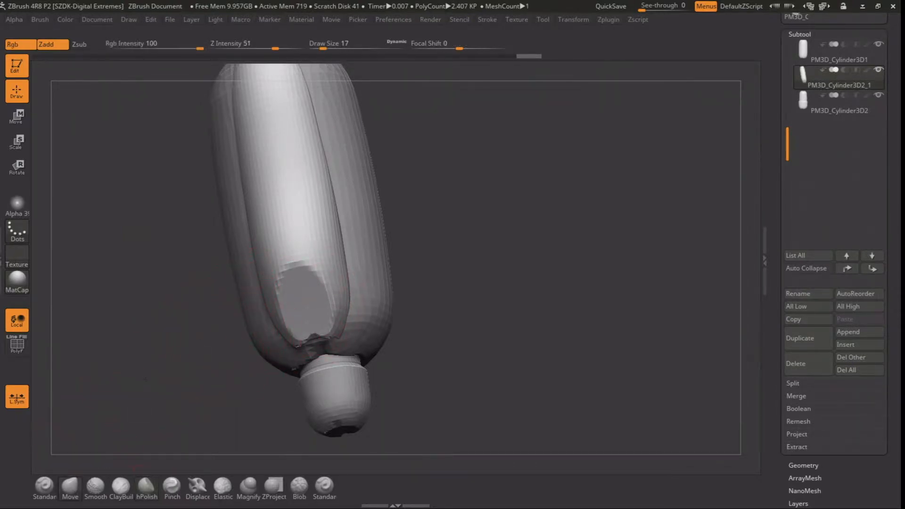
pyautogui.moveTo(375, 253); pyautogui.dragTo(379, 253)
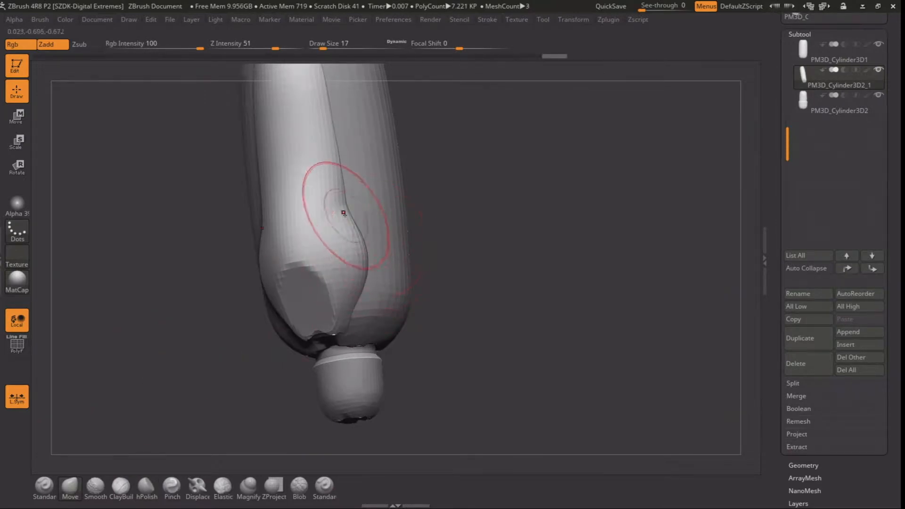
pyautogui.keyDown('shift'); pyautogui.moveTo(455, 193); pyautogui.dragTo(481, 190); pyautogui.keyUp('shift')
pyautogui.moveTo(343, 186); pyautogui.dragTo(332, 191)
pyautogui.moveTo(337, 147); pyautogui.dragTo(332, 148)
pyautogui.keyDown('alt'); pyautogui.moveTo(430, 137); pyautogui.dragTo(430, 208); pyautogui.keyUp('alt')
pyautogui.moveTo(337, 177)
pyautogui.keyDown('shift'); pyautogui.mouseDown()
pyautogui.moveTo(336, 146)
pyautogui.moveTo(335, 210)
pyautogui.moveTo(318, 121)
pyautogui.mouseUp(); pyautogui.keyUp('shift')
pyautogui.moveTo(289, 183)
pyautogui.keyDown('shift'); pyautogui.mouseDown()
pyautogui.moveTo(277, 178)
pyautogui.moveTo(276, 264)
pyautogui.moveTo(262, 266)
pyautogui.mouseUp(); pyautogui.keyUp('shift')
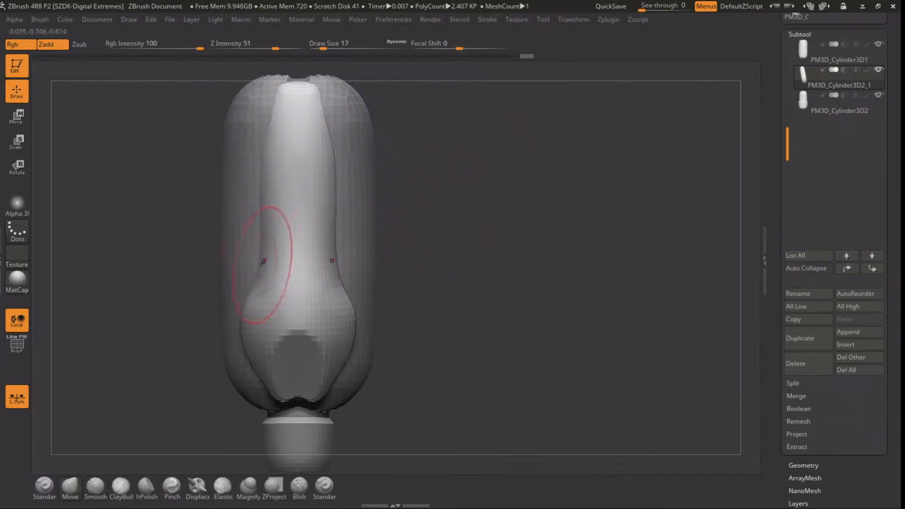
# Use the Move brush at draw size 17 to widen the strip's upper end and even out its sides
pyautogui.moveTo(260, 204); pyautogui.dragTo(262, 204)
pyautogui.moveTo(281, 113); pyautogui.dragTo(279, 107)
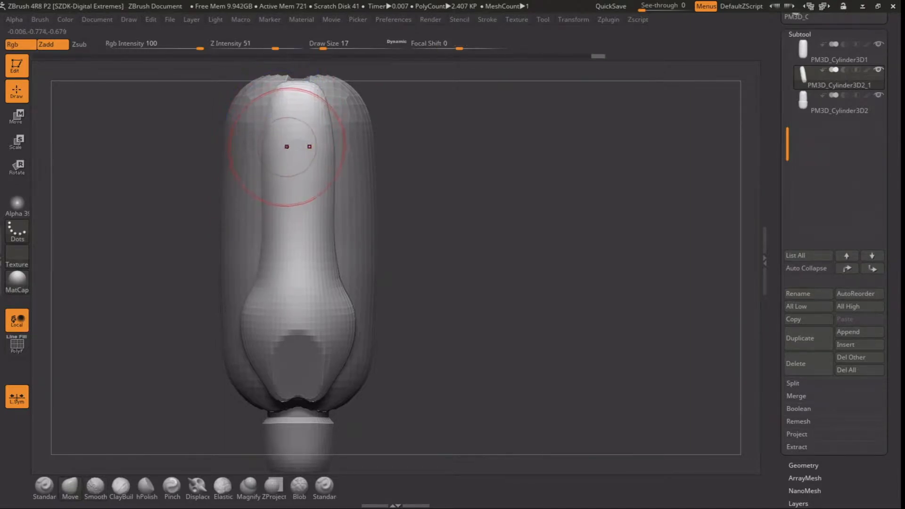
pyautogui.keyDown('alt'); pyautogui.moveTo(436, 235); pyautogui.dragTo(432, 196); pyautogui.keyUp('alt')
pyautogui.moveTo(466, 226)
pyautogui.mouseDown()
pyautogui.moveTo(438, 240)
pyautogui.moveTo(436, 198)
pyautogui.moveTo(458, 219)
pyautogui.mouseUp()
pyautogui.moveTo(287, 218); pyautogui.dragTo(283, 218)
pyautogui.moveTo(201, 295)
pyautogui.keyDown('alt'); pyautogui.mouseDown()
pyautogui.moveTo(205, 279)
pyautogui.moveTo(200, 317)
pyautogui.moveTo(232, 311)
pyautogui.mouseUp(); pyautogui.keyUp('alt')
pyautogui.moveTo(447, 278)
pyautogui.mouseDown()
pyautogui.moveTo(422, 283)
pyautogui.moveTo(450, 236)
pyautogui.moveTo(462, 258)
pyautogui.mouseUp()
# Raise the DynaMesh resolution of the strip to 736
pyautogui.hotkey('shift', 'd')
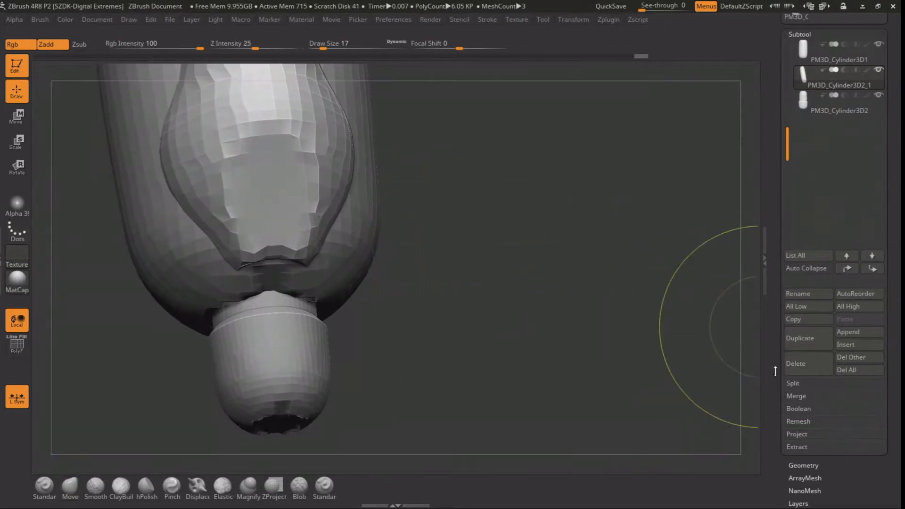
pyautogui.press('d')
pyautogui.click(802, 464)
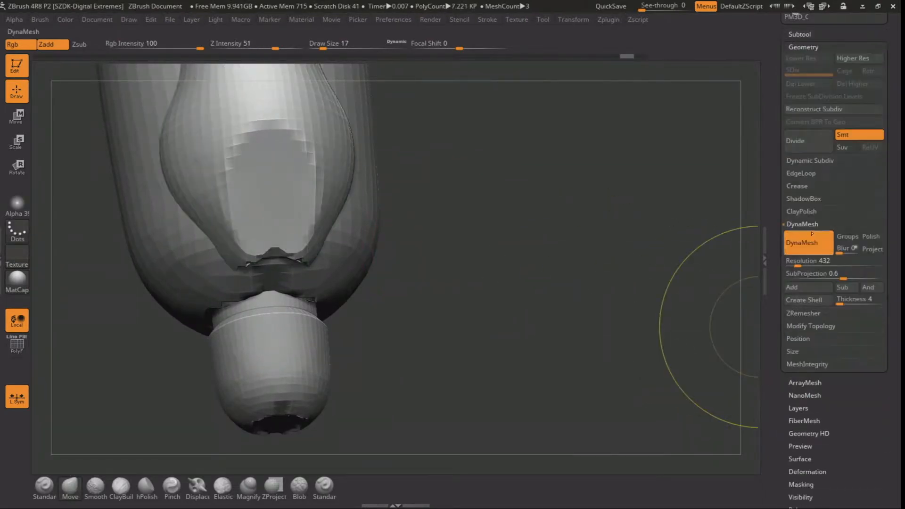
pyautogui.moveTo(798, 262); pyautogui.dragTo(805, 262)
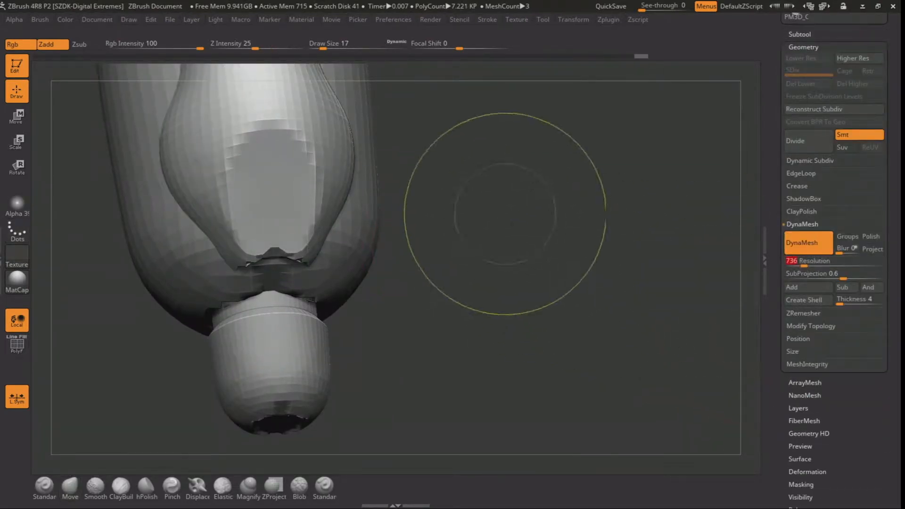
# Remesh the strip and use the ClayBuildup brush at draw size 4 to carve recesses into its lower flattened patch
pyautogui.press('space')
pyautogui.moveTo(265, 161); pyautogui.dragTo(257, 161)
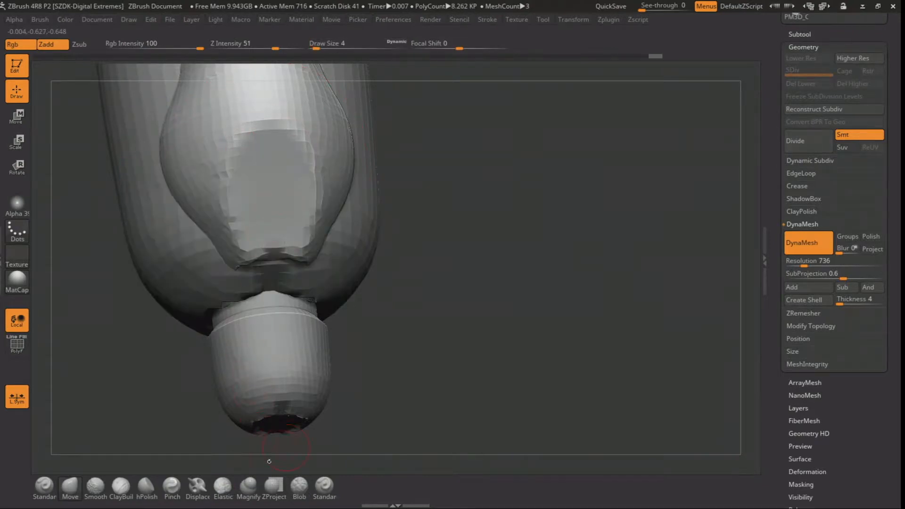
pyautogui.click(121, 485)
pyautogui.press('space')
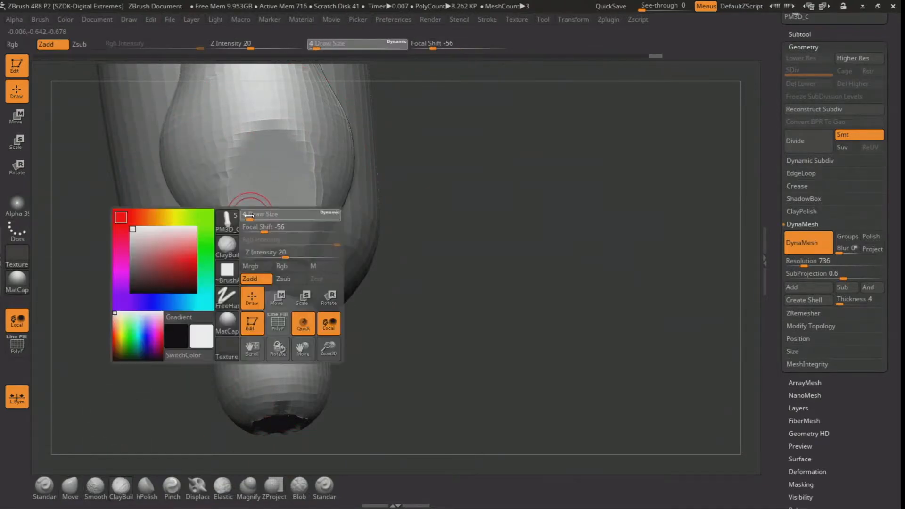
pyautogui.moveTo(241, 253)
pyautogui.mouseDown()
pyautogui.moveTo(304, 237)
pyautogui.moveTo(245, 198)
pyautogui.moveTo(301, 165)
pyautogui.moveTo(246, 161)
pyautogui.moveTo(274, 157)
pyautogui.moveTo(241, 204)
pyautogui.moveTo(301, 217)
pyautogui.mouseUp()
pyautogui.moveTo(431, 165)
pyautogui.keyDown('alt'); pyautogui.mouseDown()
pyautogui.moveTo(440, 247)
pyautogui.moveTo(439, 226)
pyautogui.mouseUp(); pyautogui.keyUp('alt')
pyautogui.moveTo(278, 184); pyautogui.dragTo(270, 226)
pyautogui.moveTo(495, 318)
pyautogui.keyDown('alt'); pyautogui.mouseDown()
pyautogui.moveTo(442, 194)
pyautogui.moveTo(454, 250)
pyautogui.mouseUp(); pyautogui.keyUp('alt')
pyautogui.moveTo(454, 203)
pyautogui.mouseDown()
pyautogui.moveTo(405, 198)
pyautogui.moveTo(494, 190)
pyautogui.moveTo(455, 186)
pyautogui.mouseUp()
pyautogui.keyDown('alt'); pyautogui.moveTo(509, 167); pyautogui.dragTo(469, 287); pyautogui.keyUp('alt')
# Select the main capsule body and duplicate it as a new subtool
pyautogui.keyDown('alt'); pyautogui.click(383, 221); pyautogui.keyUp('alt')
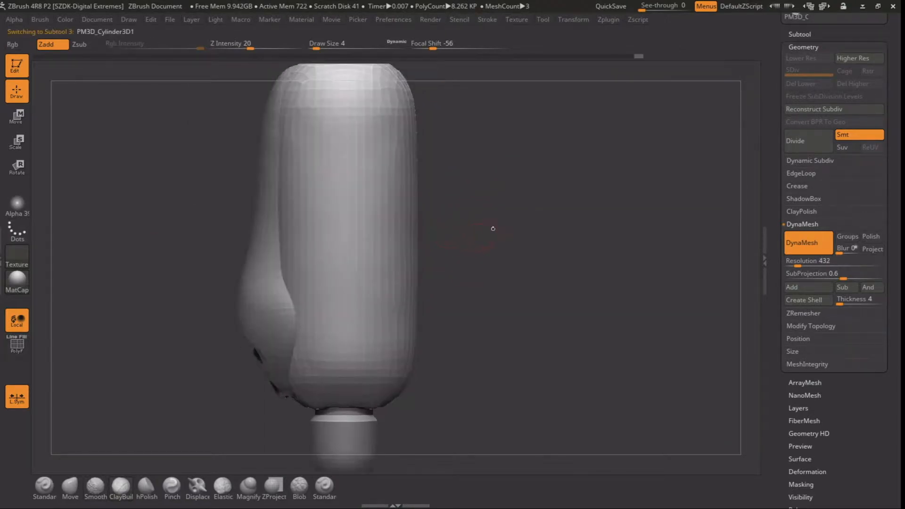
pyautogui.click(799, 34)
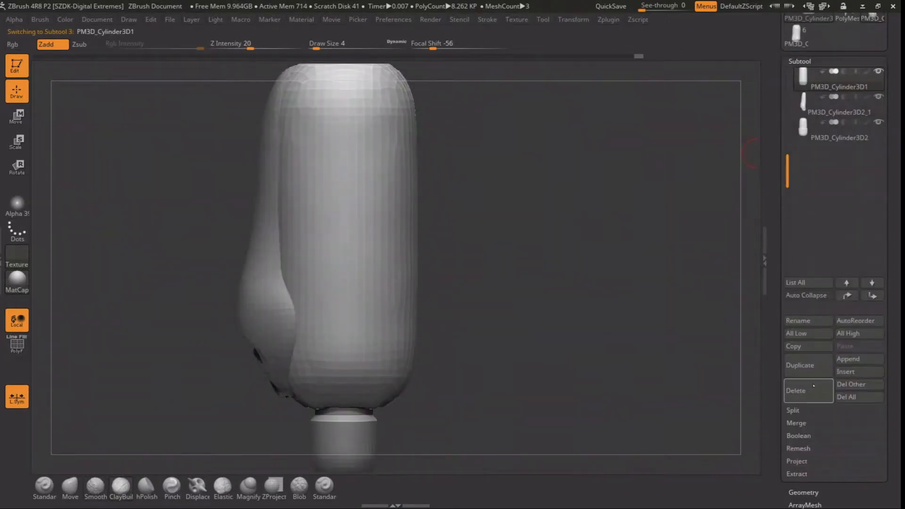
pyautogui.click(806, 370)
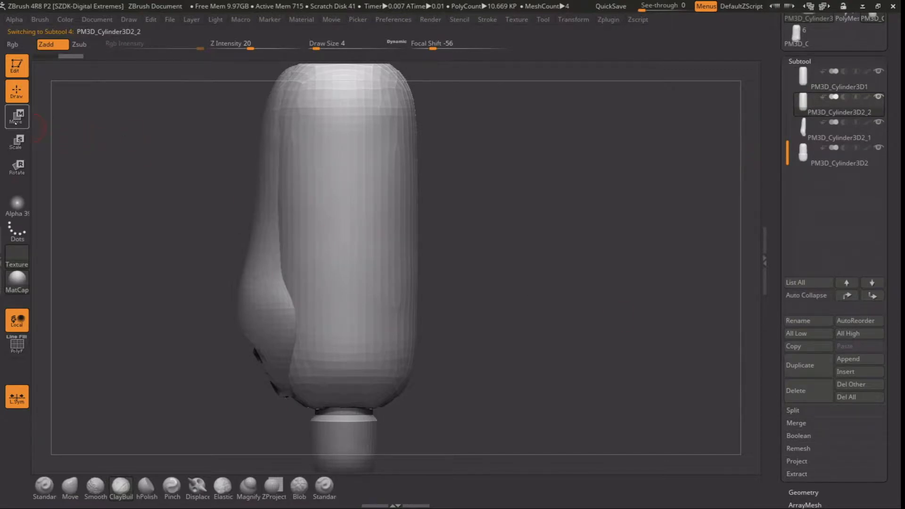
# Toggle symmetry and mask a horizontal band around the upper part of the duplicated body
pyautogui.moveTo(197, 136)
pyautogui.keyDown('ctrl'); pyautogui.mouseDown()
pyautogui.moveTo(379, 184)
pyautogui.moveTo(457, 188)
pyautogui.moveTo(506, 226)
pyautogui.mouseUp(); pyautogui.keyUp('ctrl')
pyautogui.click(565, 22)
pyautogui.click(607, 297)
pyautogui.keyDown('ctrl'); pyautogui.moveTo(495, 137); pyautogui.dragTo(218, 182); pyautogui.keyUp('ctrl')
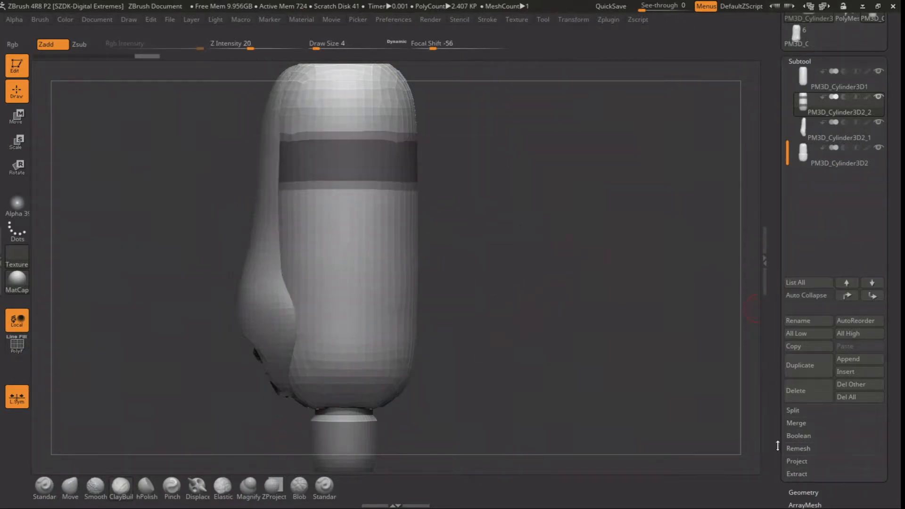
# Split the masked band of the duplicated body into its own subtool
pyautogui.scroll(-2, 789, 433)
pyautogui.click(801, 452)
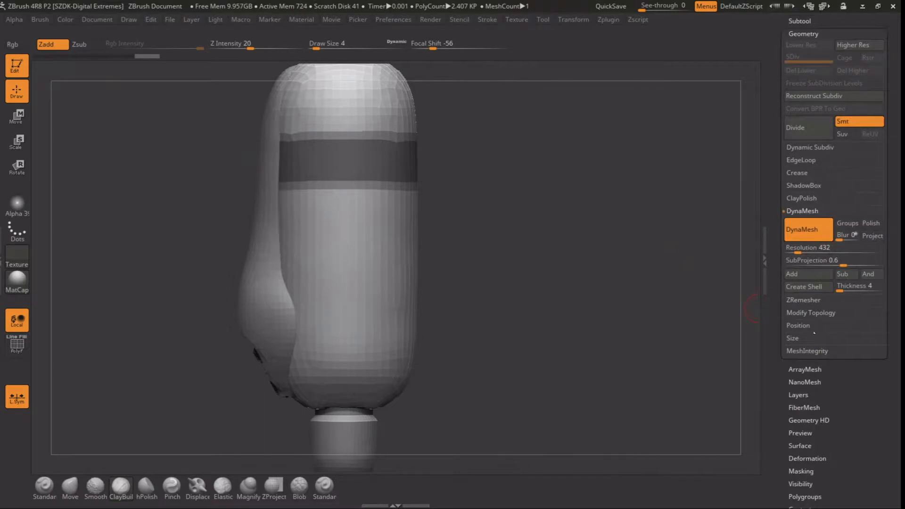
pyautogui.moveTo(774, 318); pyautogui.dragTo(783, 328)
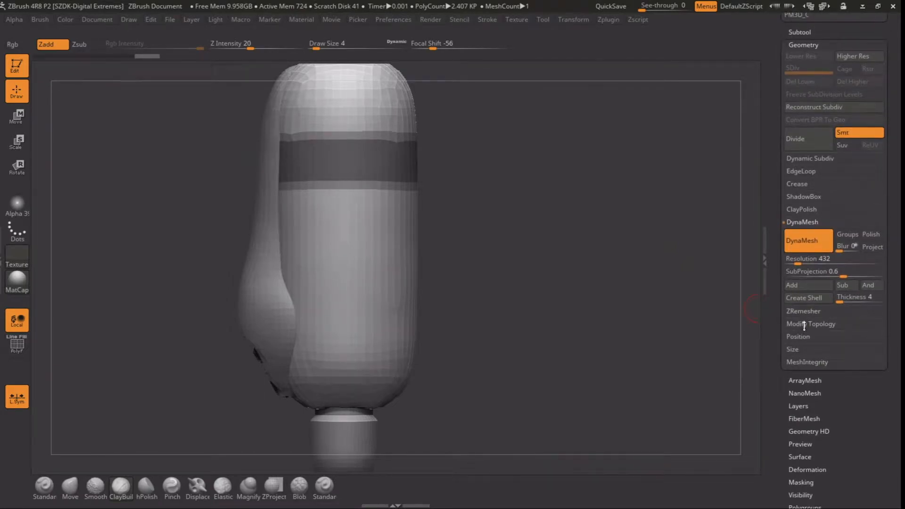
pyautogui.scroll(5, 782, 290)
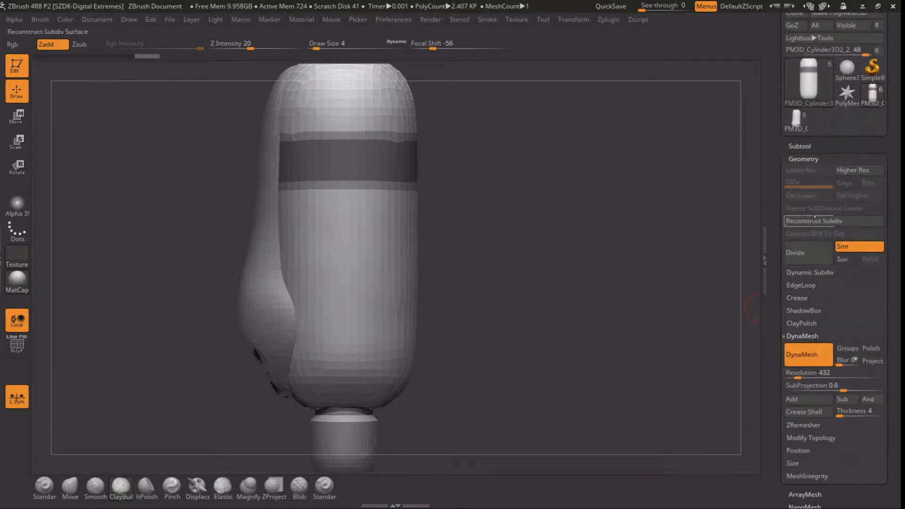
pyautogui.click(807, 144)
pyautogui.moveTo(778, 480); pyautogui.dragTo(783, 450)
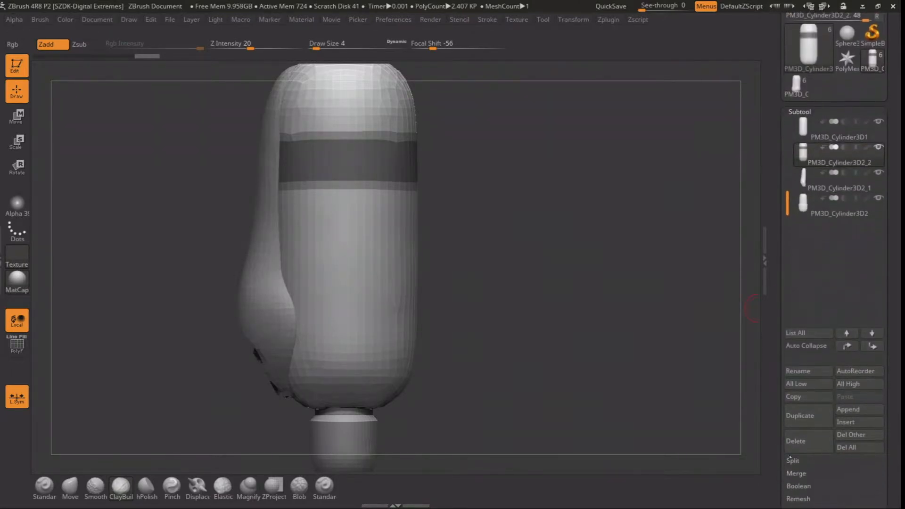
pyautogui.click(794, 462)
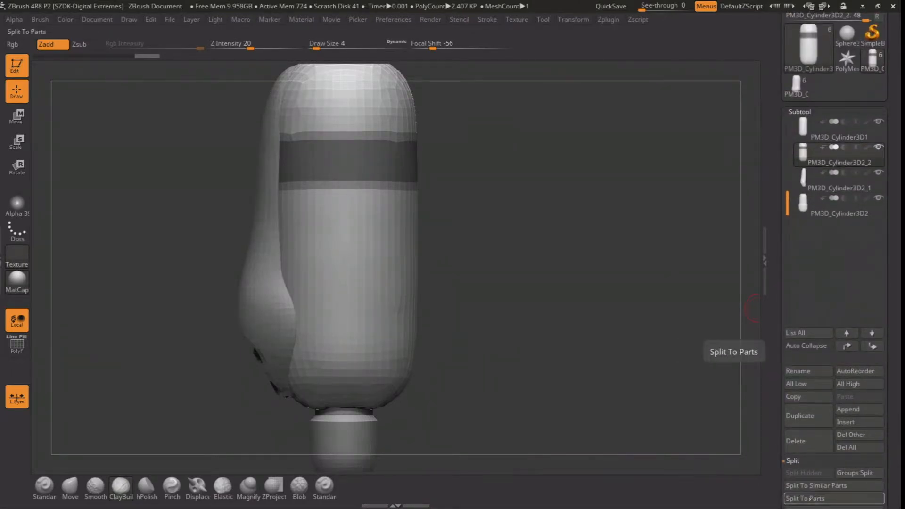
pyautogui.scroll(-2, 778, 484)
pyautogui.click(797, 473)
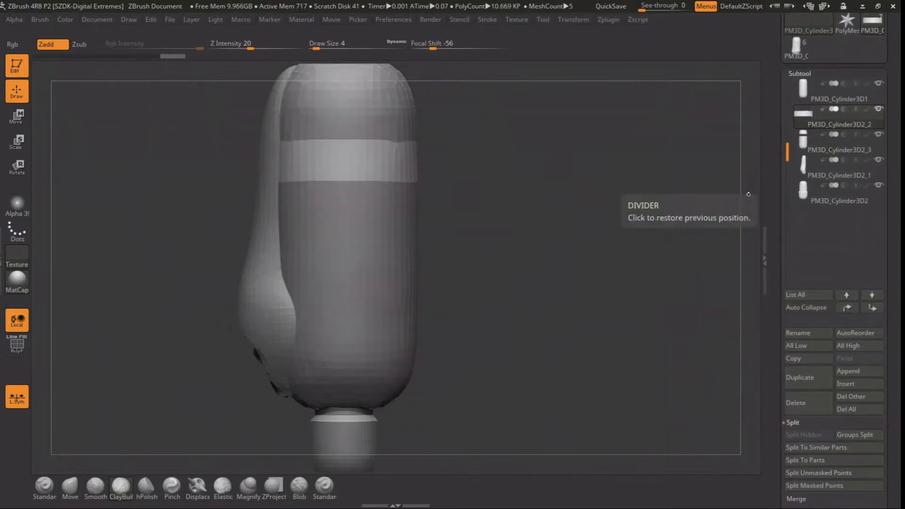
# Delete the remaining part of the duplicated body, keeping only the split-off band
pyautogui.moveTo(804, 96)
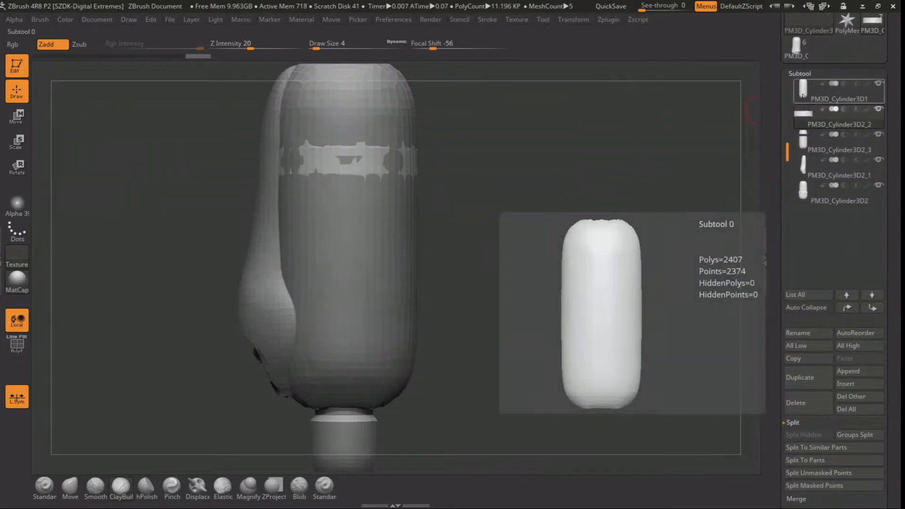
pyautogui.click(796, 403)
pyautogui.click(710, 430)
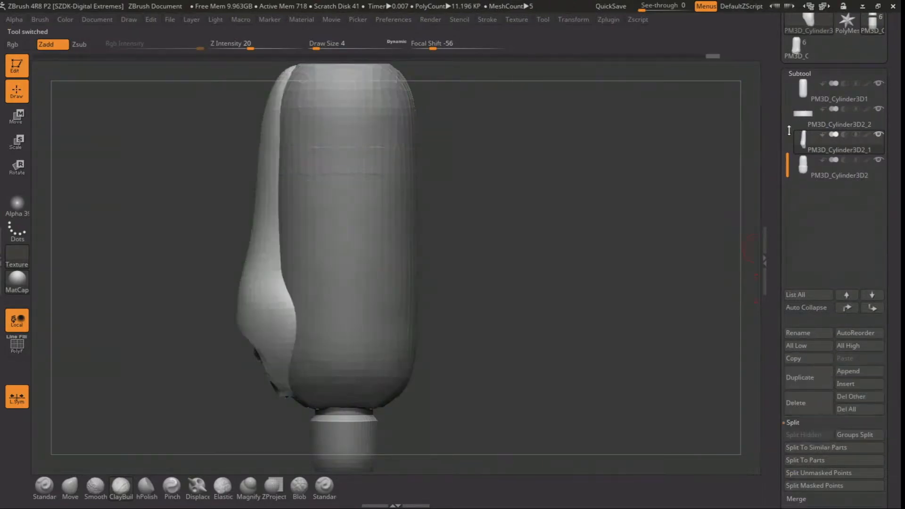
# Center the transform gizmo on the band and scale it outward into a ring around the body
pyautogui.click(20, 118)
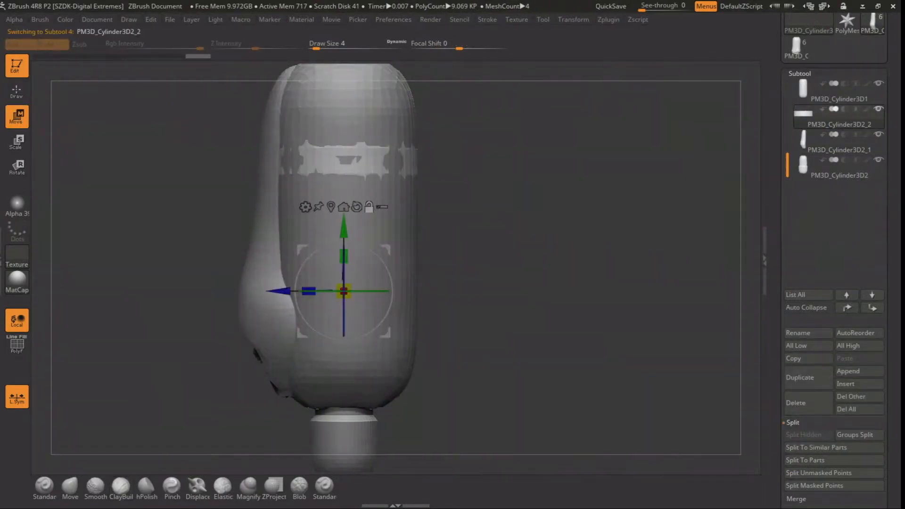
pyautogui.keyDown('alt'); pyautogui.moveTo(374, 194); pyautogui.dragTo(381, 232, button='right'); pyautogui.keyUp('alt')
pyautogui.keyDown('alt'); pyautogui.click(362, 254); pyautogui.keyUp('alt')
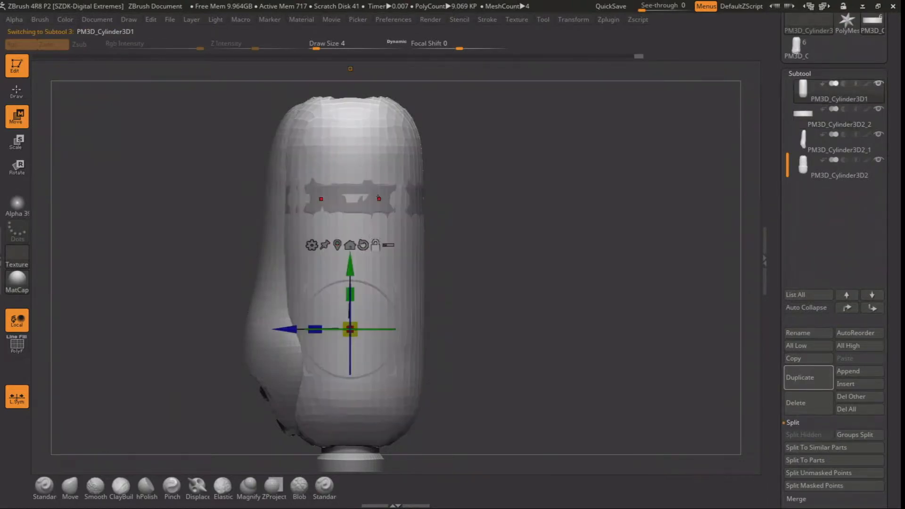
pyautogui.keyDown('alt'); pyautogui.click(366, 194); pyautogui.keyUp('alt')
pyautogui.click(377, 169)
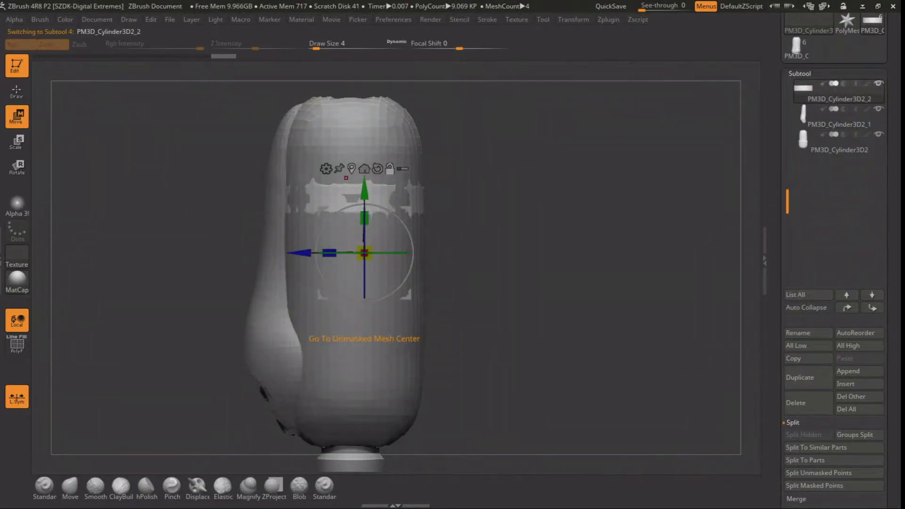
pyautogui.click(352, 169)
pyautogui.moveTo(352, 194); pyautogui.dragTo(357, 175)
pyautogui.moveTo(398, 113); pyautogui.dragTo(409, 137, button='right')
pyautogui.click(18, 93)
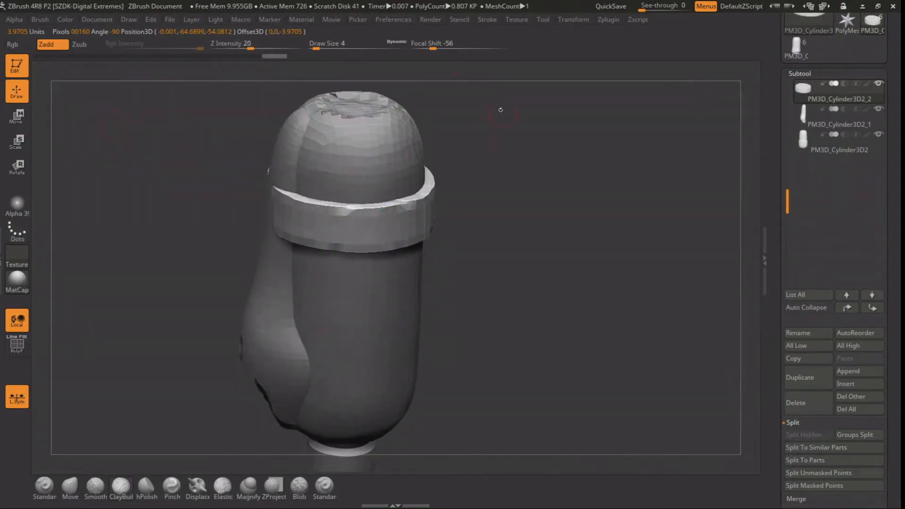
# Activate symmetry and smooth the ring into a rounded shape at draw size 17
pyautogui.click(573, 19)
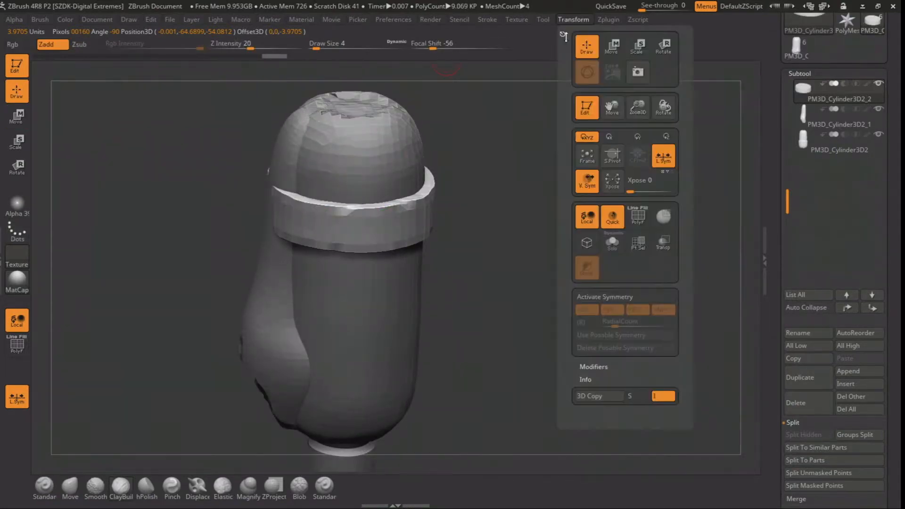
pyautogui.click(598, 300)
pyautogui.press('space')
pyautogui.moveTo(348, 217); pyautogui.dragTo(404, 183)
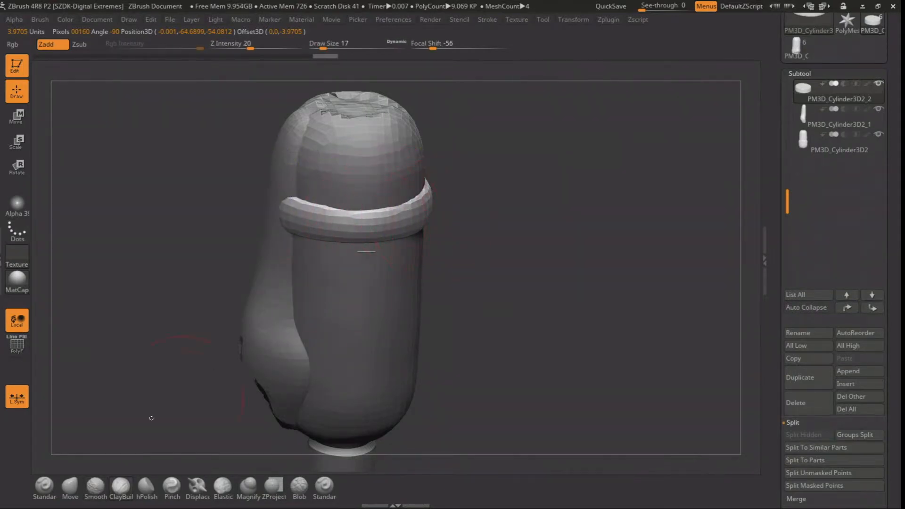
# Adjust the symmetry settings and use the Move brush at draw size 17 to open the ring on both sides of the strip
pyautogui.click(70, 486)
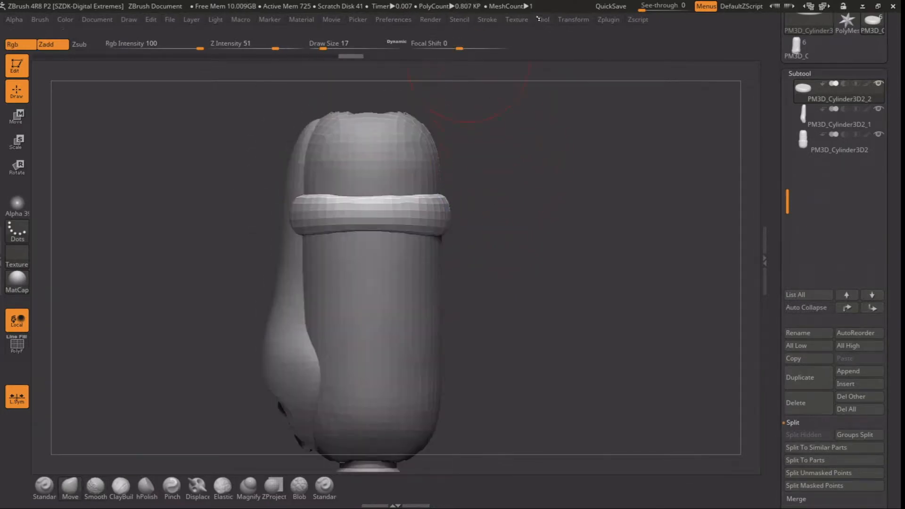
pyautogui.click(569, 19)
pyautogui.click(572, 19)
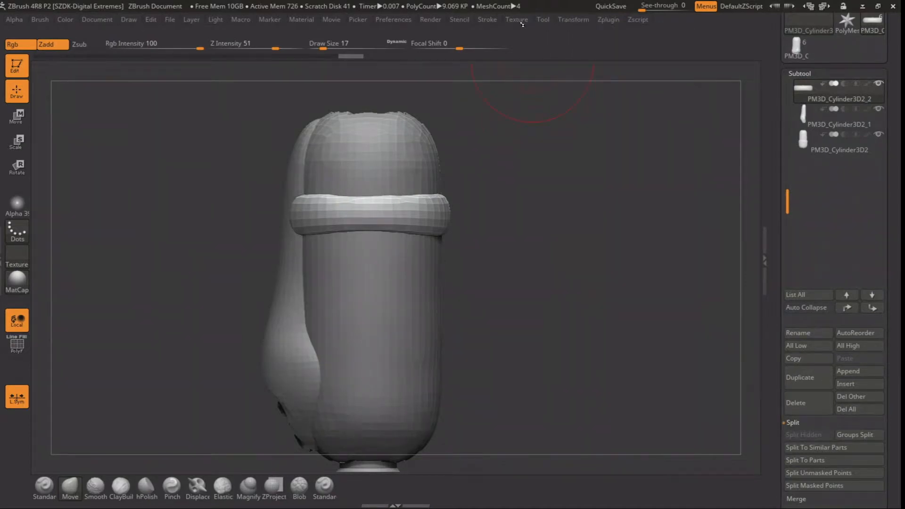
pyautogui.click(572, 20)
pyautogui.click(572, 19)
pyautogui.moveTo(266, 181); pyautogui.dragTo(331, 219)
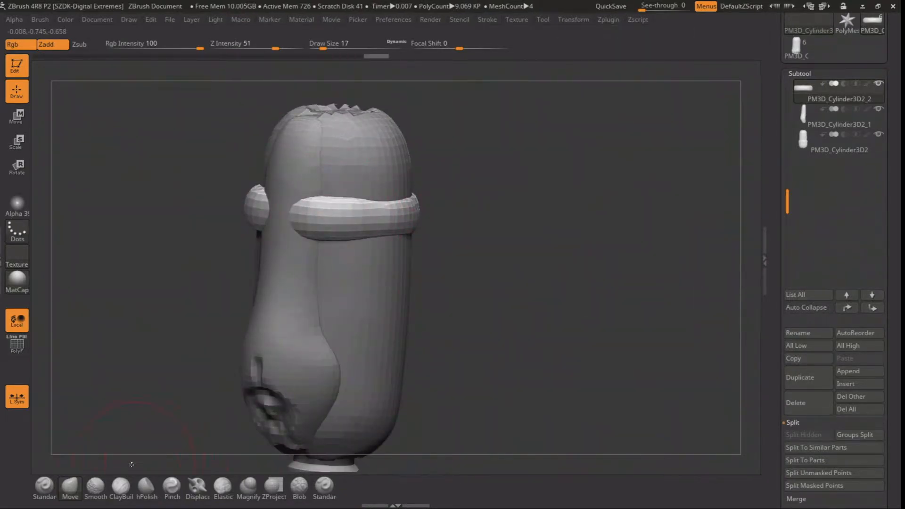
# Choose the ClayBuildup brush at draw size 4 and set the ring's DynaMesh resolution to 880
pyautogui.click(121, 486)
pyautogui.press('space')
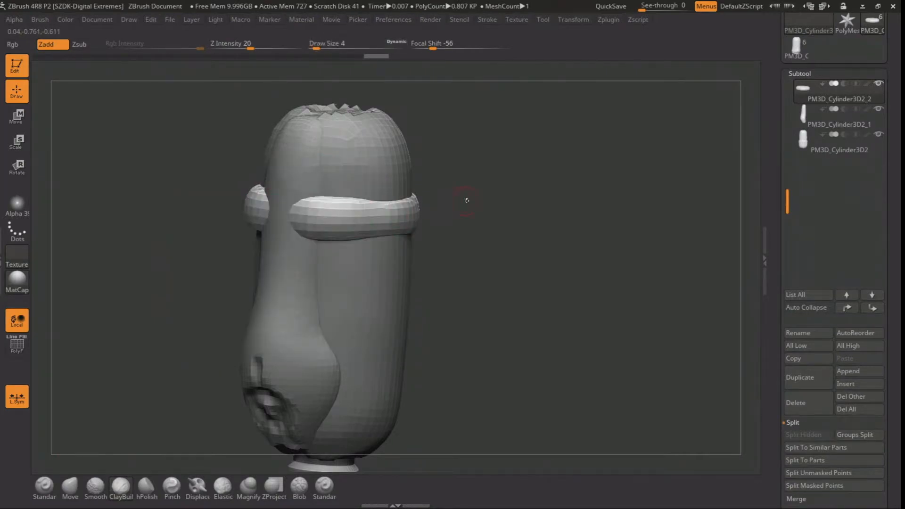
pyautogui.keyDown('shift'); pyautogui.moveTo(460, 201); pyautogui.dragTo(388, 228); pyautogui.keyUp('shift')
pyautogui.moveTo(312, 219); pyautogui.dragTo(297, 208)
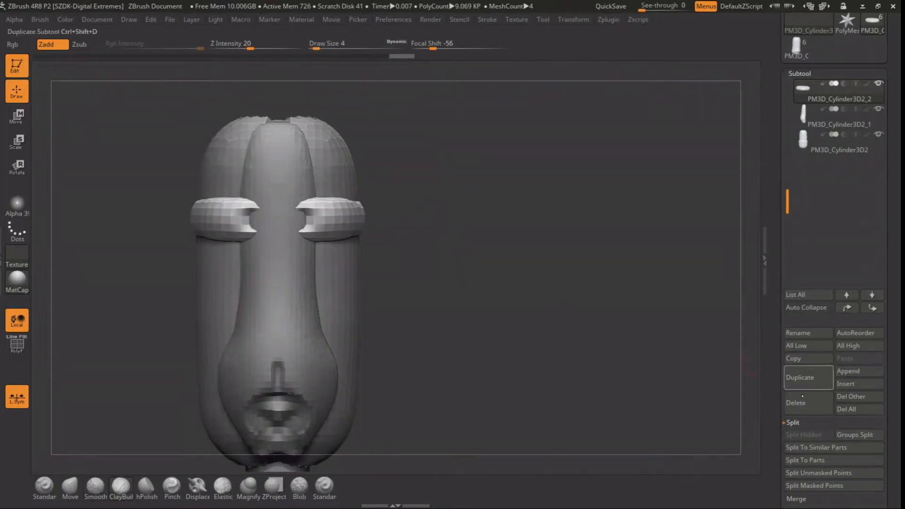
pyautogui.scroll(-3, 789, 448)
pyautogui.click(792, 497)
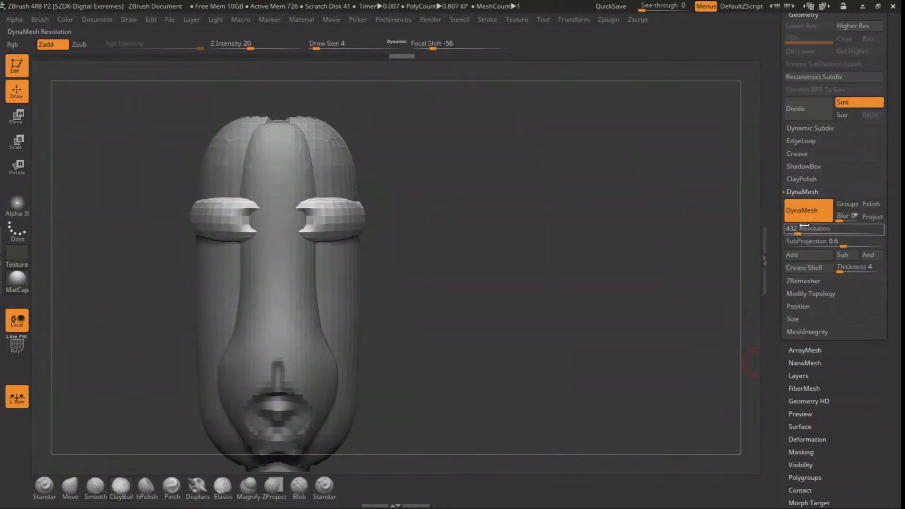
pyautogui.click(807, 230)
# Use the ClayBuildup brush at draw size 3 to build up the ring's open ends and add horizontal strokes around its outside
pyautogui.keyDown('ctrl'); pyautogui.moveTo(499, 220); pyautogui.dragTo(447, 216); pyautogui.keyUp('ctrl')
pyautogui.press('space')
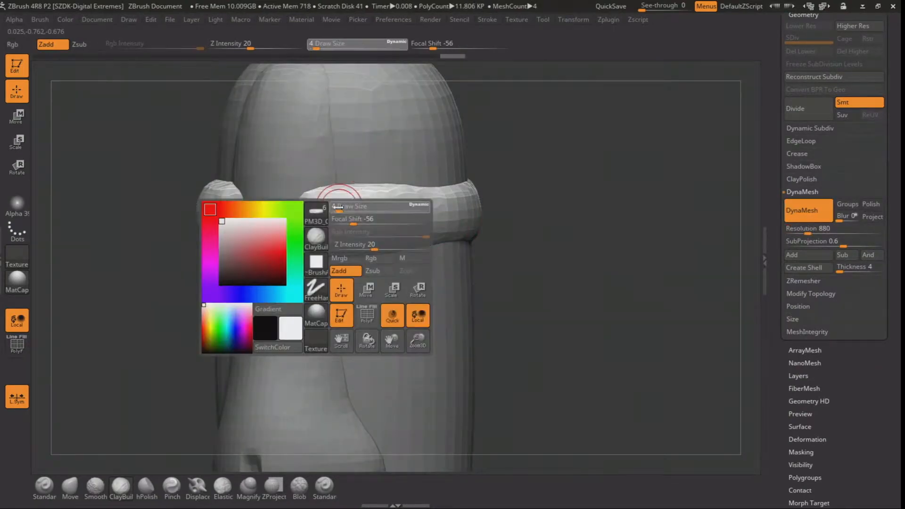
pyautogui.moveTo(337, 207)
pyautogui.mouseDown()
pyautogui.moveTo(317, 209)
pyautogui.moveTo(332, 221)
pyautogui.moveTo(322, 204)
pyautogui.moveTo(360, 208)
pyautogui.mouseUp()
pyautogui.moveTo(505, 215); pyautogui.dragTo(512, 221)
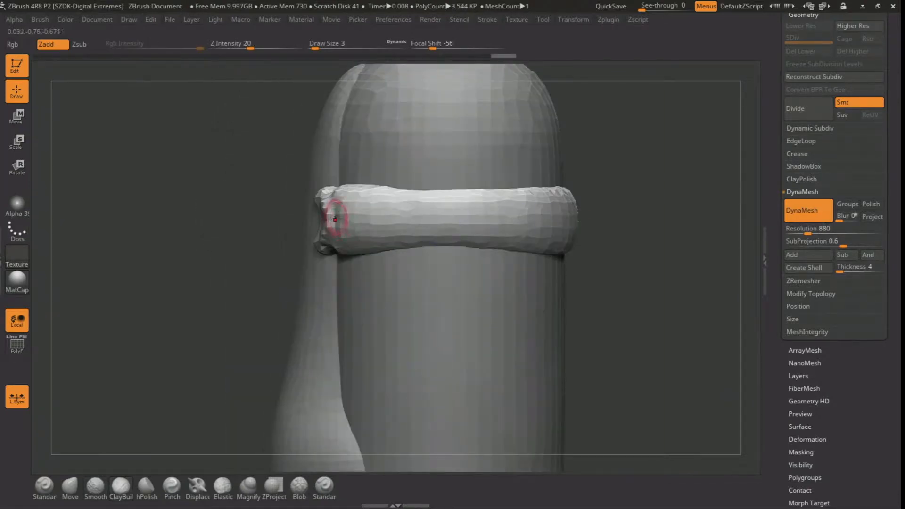
pyautogui.moveTo(574, 220)
pyautogui.mouseDown()
pyautogui.moveTo(598, 227)
pyautogui.moveTo(582, 227)
pyautogui.mouseUp()
pyautogui.moveTo(365, 221); pyautogui.dragTo(537, 220)
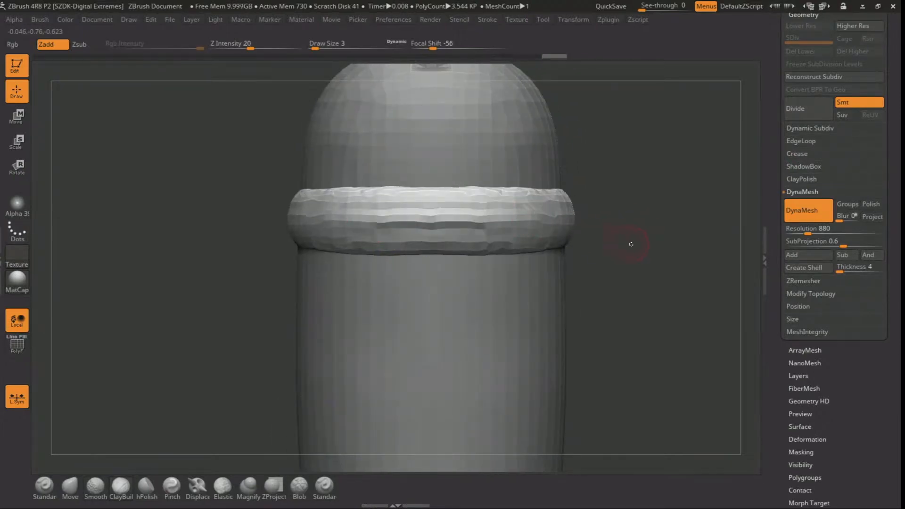
# Use the Move brush at draw size 13 to refine the shape of the ring around the upper body
pyautogui.keyDown('alt'); pyautogui.moveTo(629, 244); pyautogui.dragTo(608, 215); pyautogui.keyUp('alt')
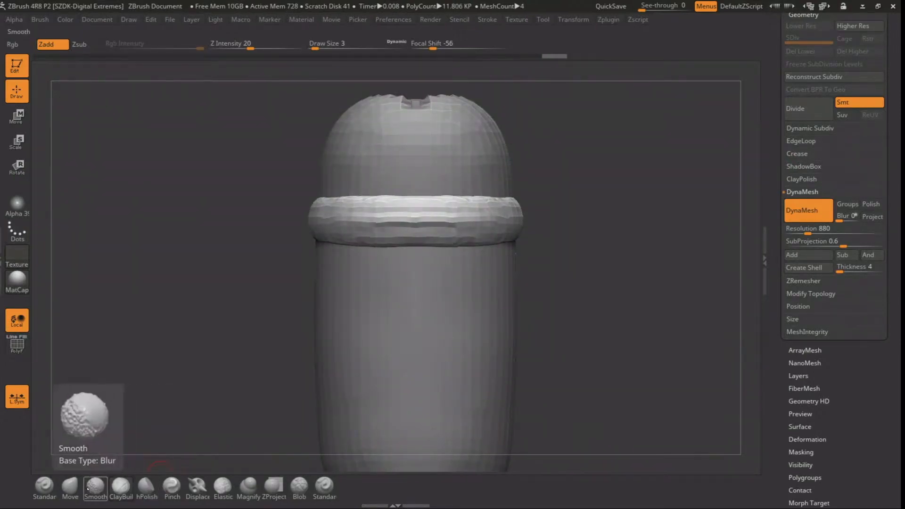
pyautogui.click(70, 485)
pyautogui.press('space')
pyautogui.moveTo(420, 219); pyautogui.dragTo(427, 220)
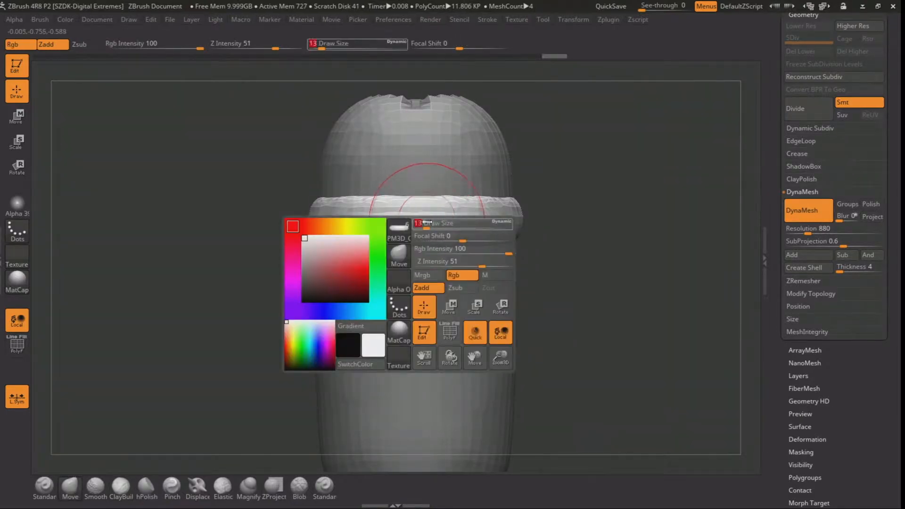
pyautogui.moveTo(375, 193); pyautogui.dragTo(375, 200)
pyautogui.moveTo(278, 207); pyautogui.dragTo(343, 212)
pyautogui.moveTo(244, 234); pyautogui.dragTo(259, 230)
pyautogui.moveTo(501, 162)
pyautogui.mouseDown()
pyautogui.moveTo(521, 240)
pyautogui.moveTo(517, 185)
pyautogui.mouseUp()
# Set the Move brush's draw size to 18, try another adjustment of the ring and undo it
pyautogui.press('space')
pyautogui.moveTo(309, 212)
pyautogui.mouseDown()
pyautogui.moveTo(326, 213)
pyautogui.moveTo(273, 219)
pyautogui.mouseUp()
pyautogui.press('space')
pyautogui.hotkey('ctrl', 'z')
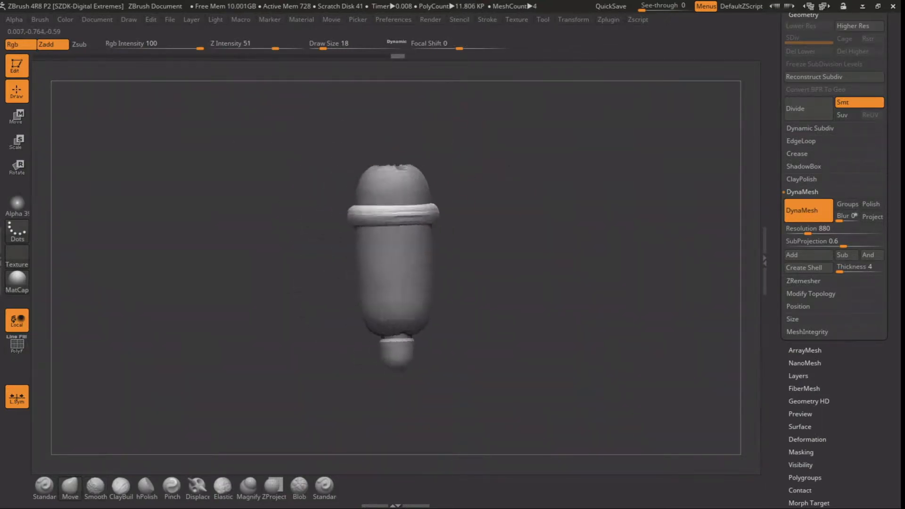
pyautogui.moveTo(454, 201); pyautogui.dragTo(483, 205)
# Duplicate the ring subtool
pyautogui.scroll(5, 796, 175)
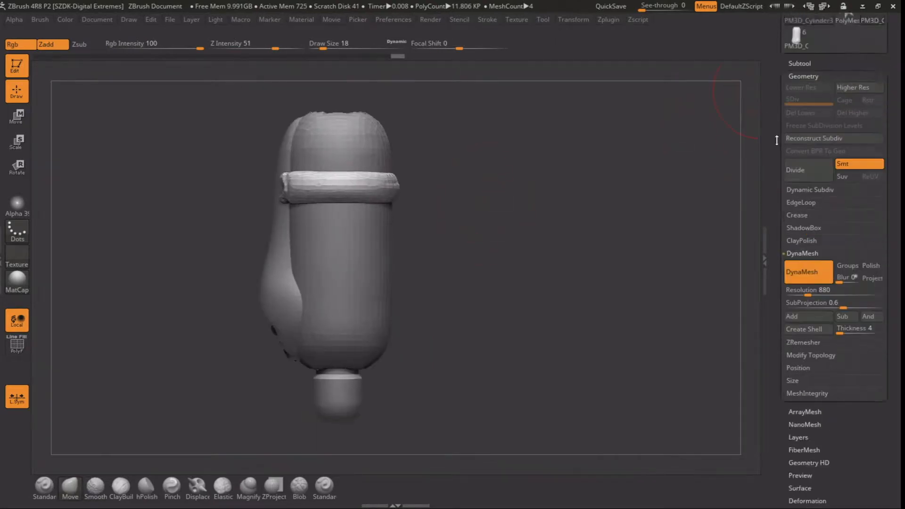
pyautogui.click(798, 208)
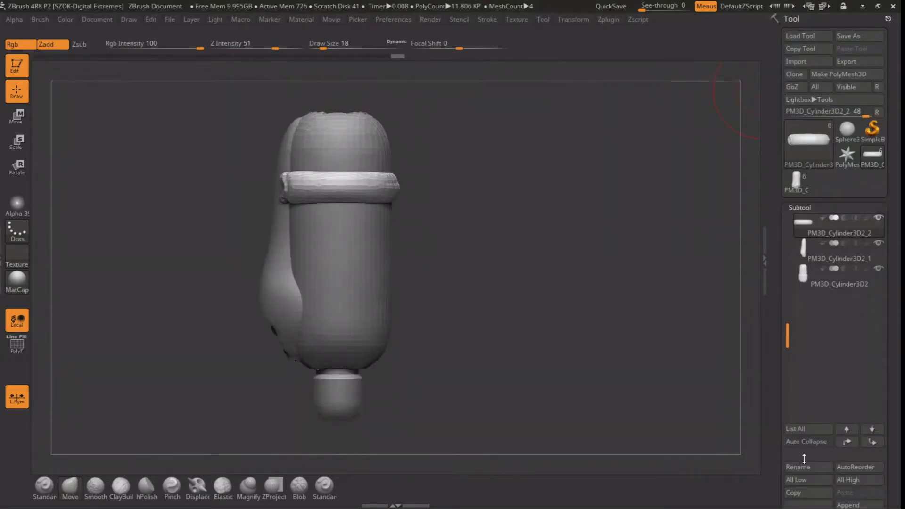
pyautogui.scroll(-5, 801, 438)
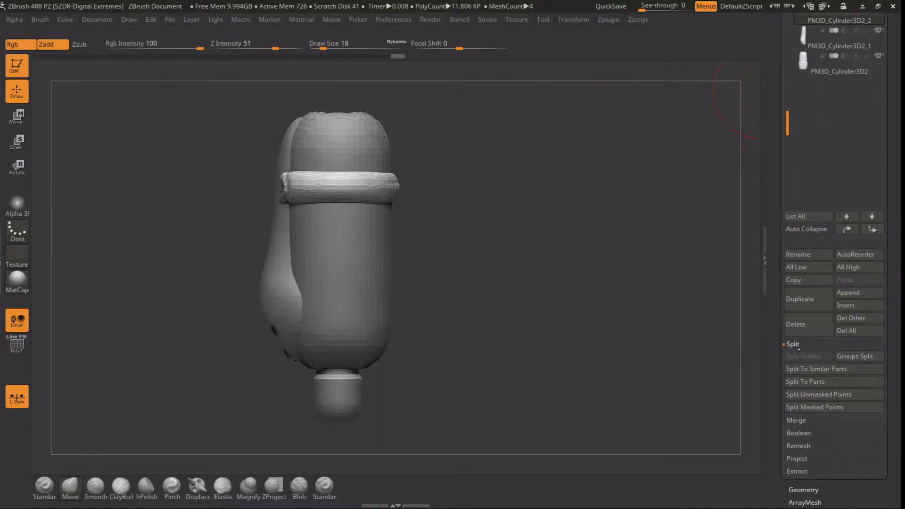
pyautogui.click(796, 344)
pyautogui.click(803, 422)
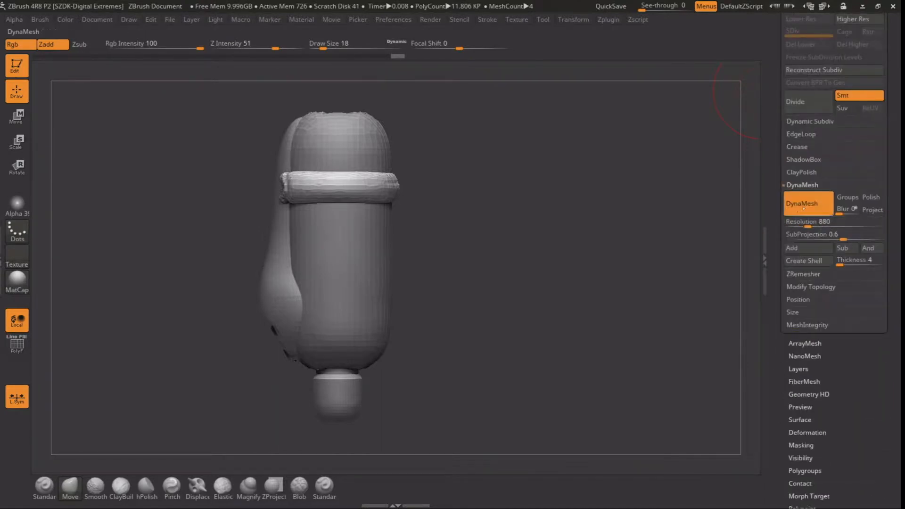
pyautogui.click(803, 185)
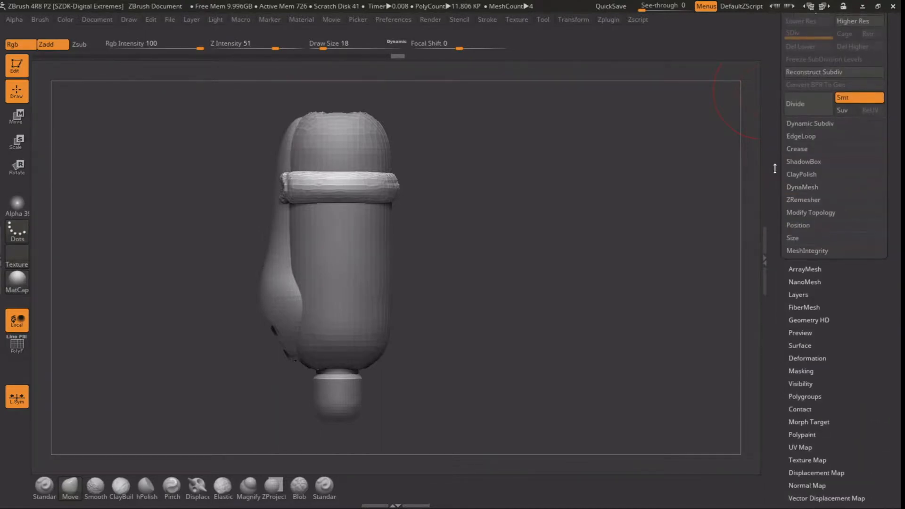
pyautogui.moveTo(773, 164); pyautogui.dragTo(779, 278)
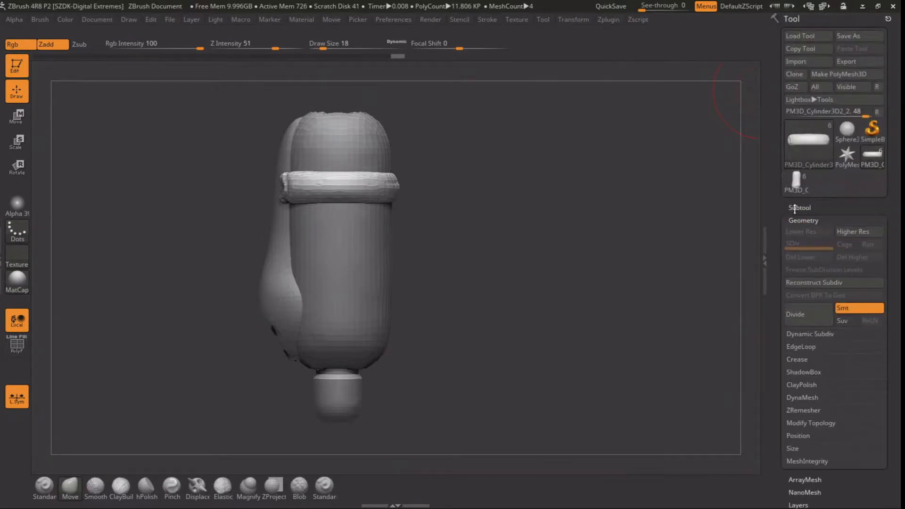
pyautogui.click(794, 208)
pyautogui.moveTo(771, 449); pyautogui.dragTo(774, 346)
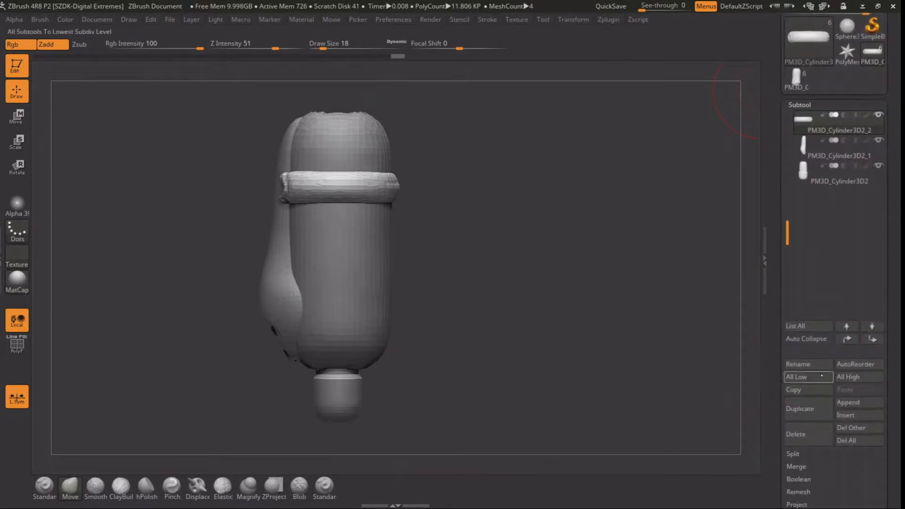
pyautogui.click(800, 408)
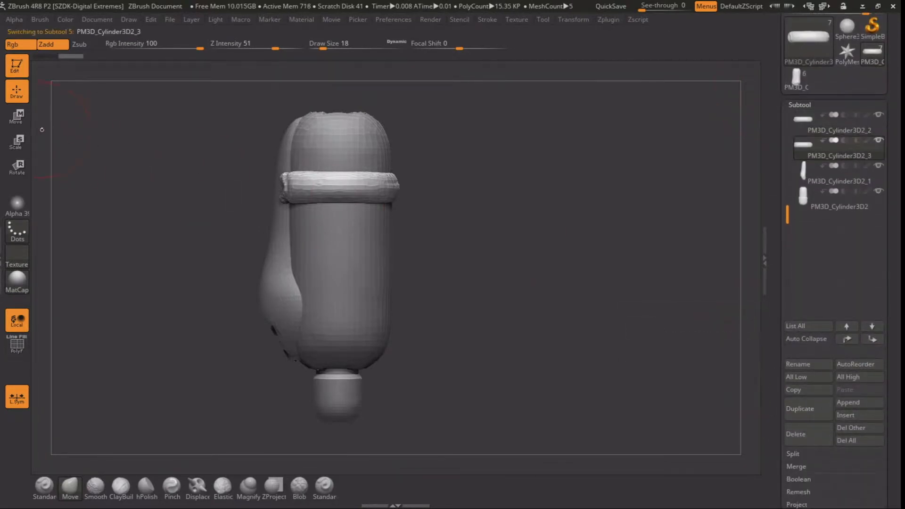
# Duplicate the ring once more and move the copies vertically to stack one above and one below the original
pyautogui.press('w')
pyautogui.click(562, 22)
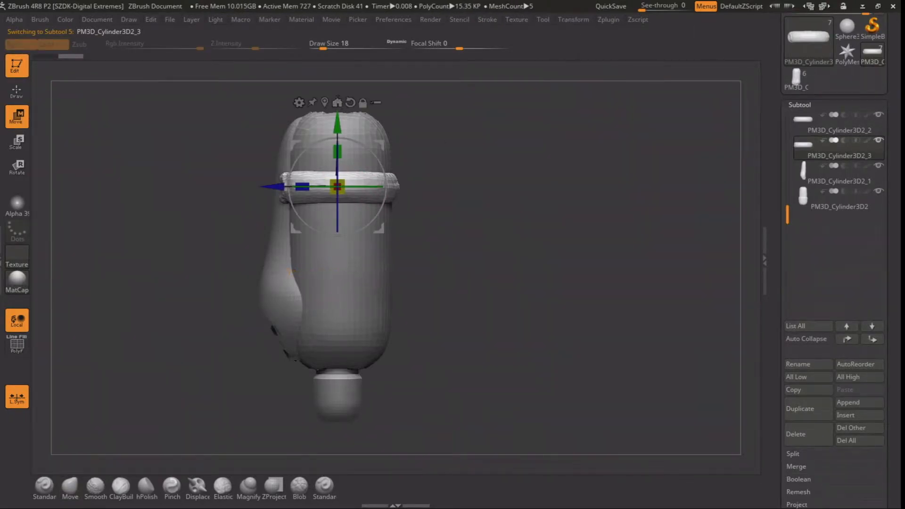
pyautogui.moveTo(336, 118); pyautogui.dragTo(341, 90)
pyautogui.click(807, 408)
pyautogui.moveTo(528, 231); pyautogui.dragTo(556, 223)
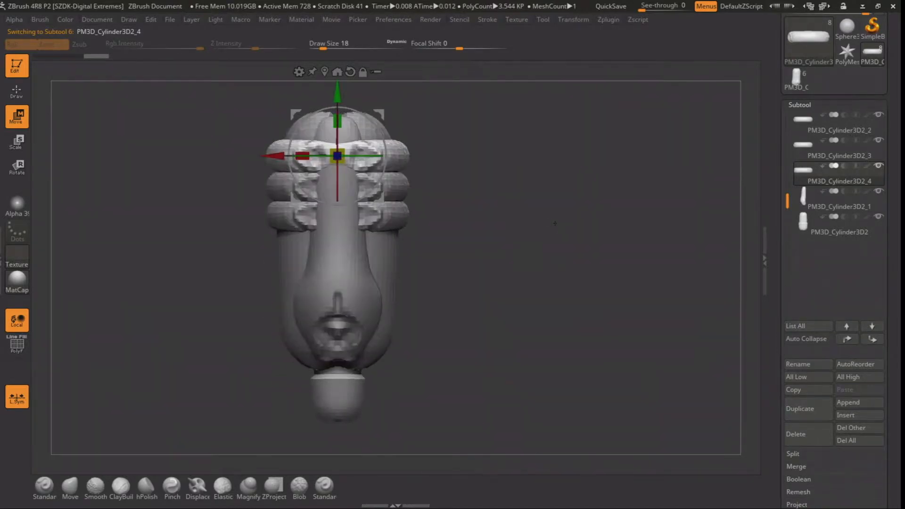
# Select the original ring and merge it down with both copies into one subtool, skipping the non-undoable note until restart
pyautogui.press('Up')
pyautogui.press('Up')
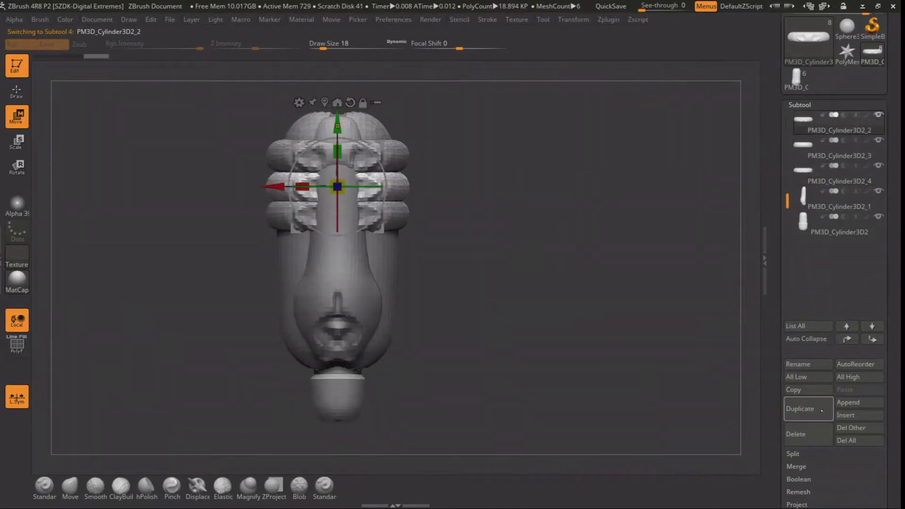
pyautogui.click(795, 466)
pyautogui.click(804, 482)
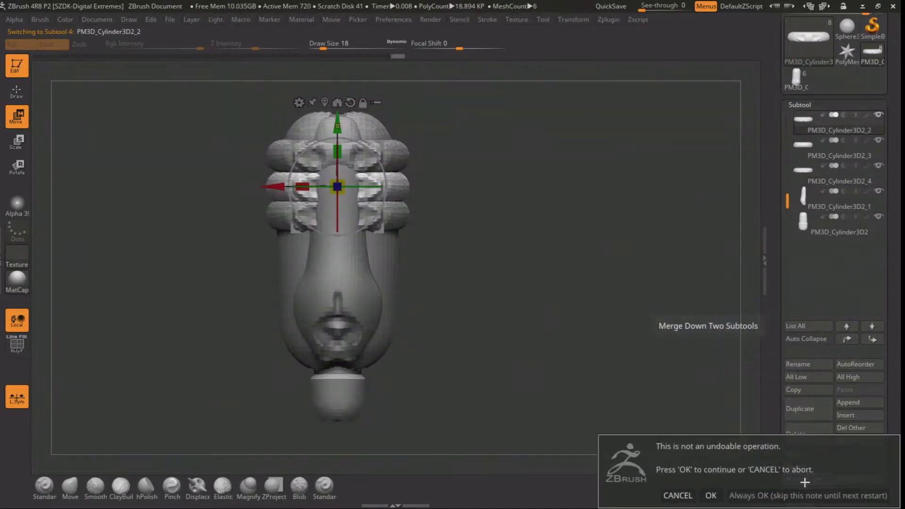
pyautogui.click(766, 495)
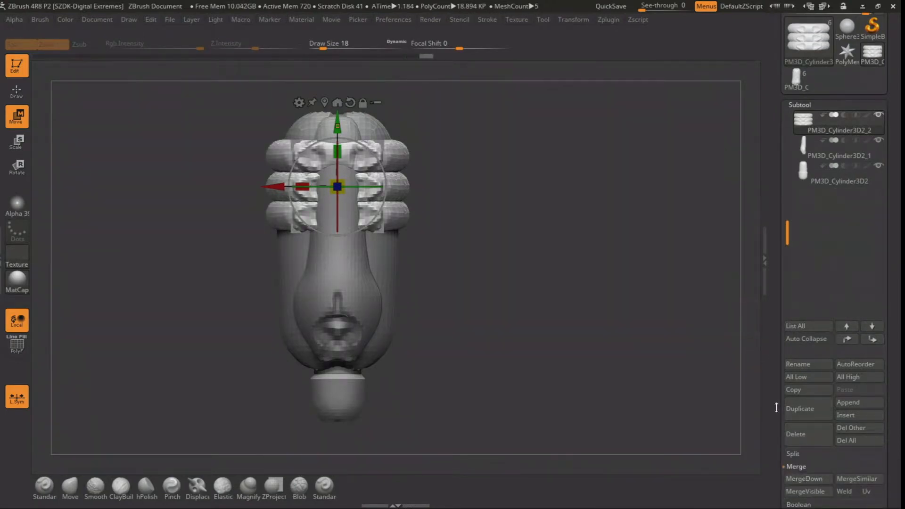
# Move the merged stack of three rings slightly down the body and open the DynaMesh settings
pyautogui.moveTo(505, 203); pyautogui.dragTo(389, 204)
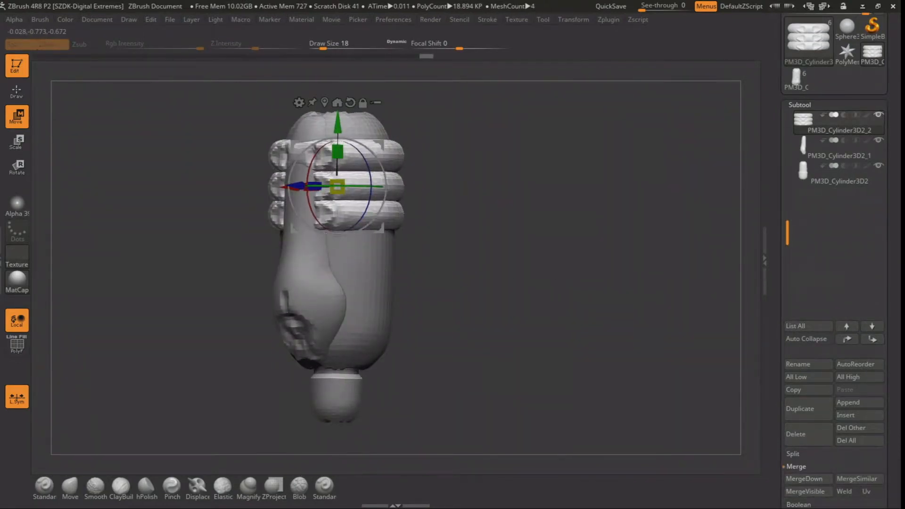
pyautogui.click(17, 92)
pyautogui.press('w')
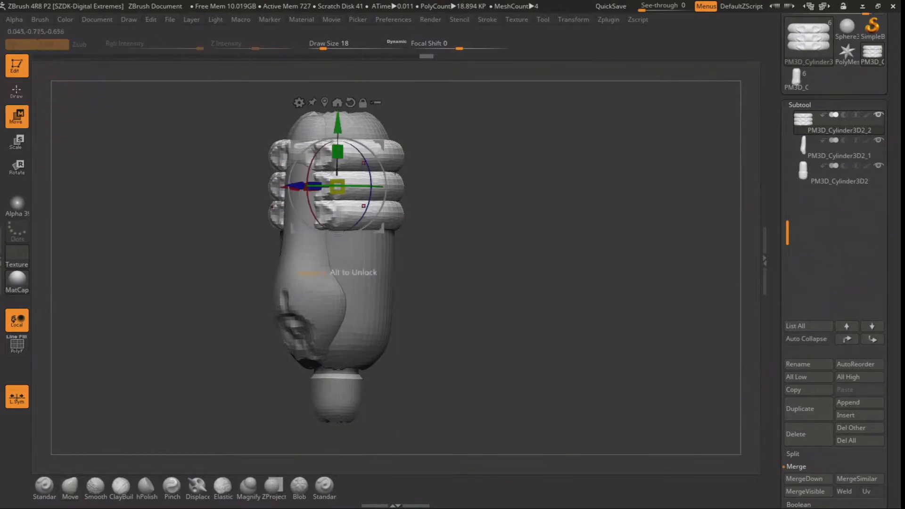
pyautogui.moveTo(338, 116)
pyautogui.mouseDown()
pyautogui.moveTo(337, 126)
pyautogui.moveTo(337, 116)
pyautogui.mouseUp()
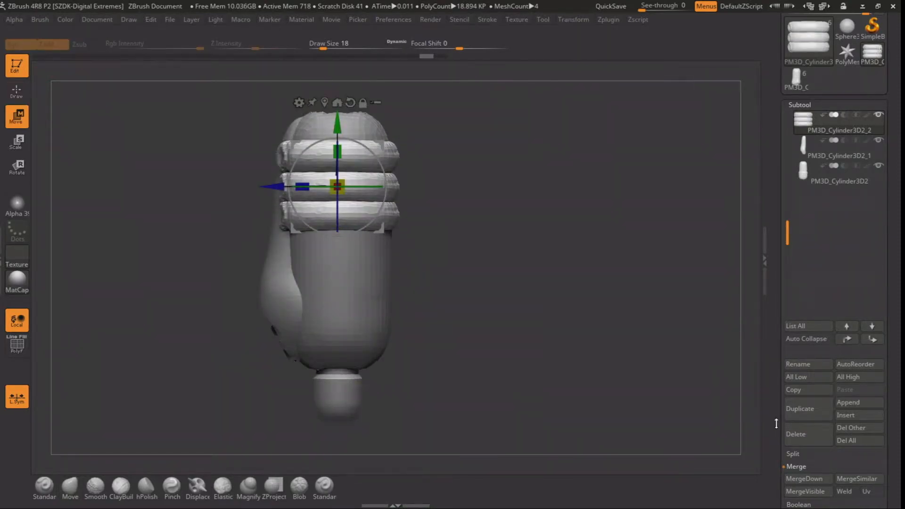
pyautogui.moveTo(773, 423); pyautogui.dragTo(773, 354)
pyautogui.click(797, 491)
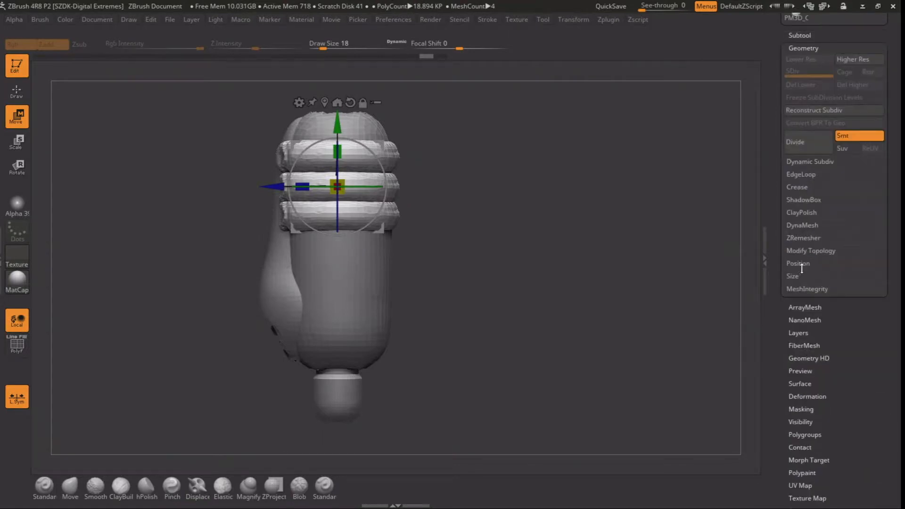
pyautogui.click(803, 226)
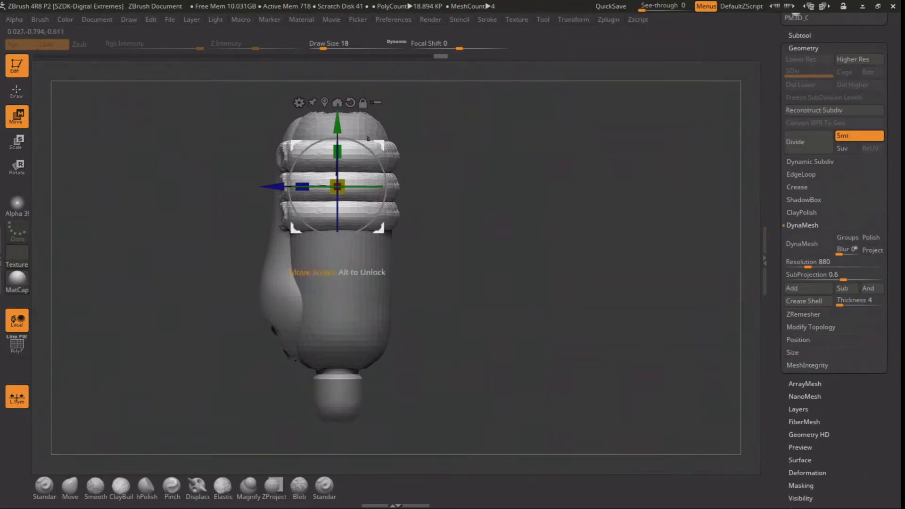
pyautogui.moveTo(343, 123); pyautogui.dragTo(342, 142)
pyautogui.keyDown('shift'); pyautogui.moveTo(475, 302); pyautogui.dragTo(572, 325); pyautogui.keyUp('shift')
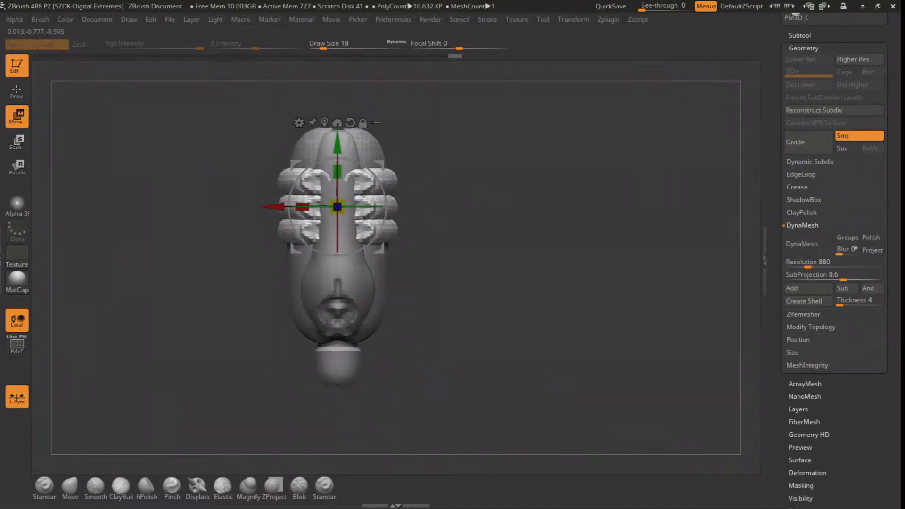
# Select the side strip subtool and use the Move brush at draw size 18 to adjust its upper part
pyautogui.click(20, 91)
pyautogui.keyDown('alt'); pyautogui.moveTo(461, 167); pyautogui.dragTo(464, 212); pyautogui.keyUp('alt')
pyautogui.keyDown('alt'); pyautogui.click(332, 195); pyautogui.keyUp('alt')
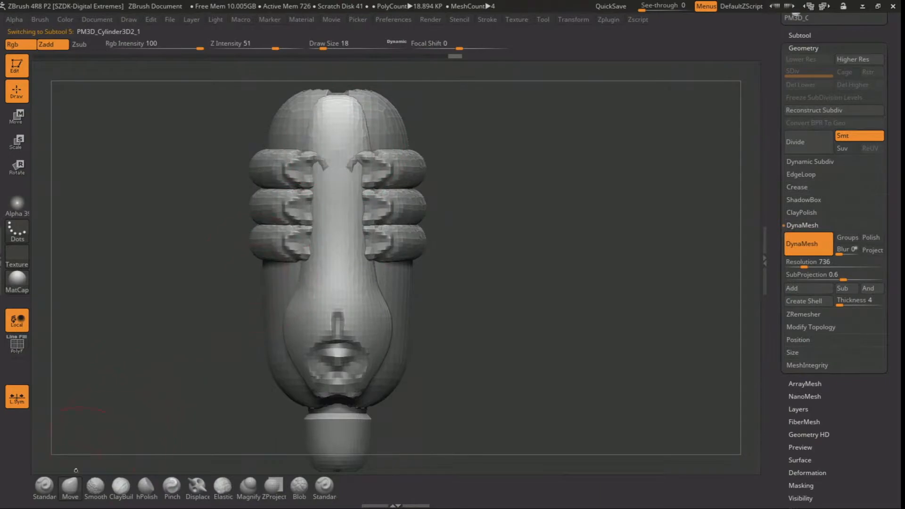
pyautogui.keyDown('alt'); pyautogui.moveTo(333, 159); pyautogui.dragTo(339, 159); pyautogui.keyUp('alt')
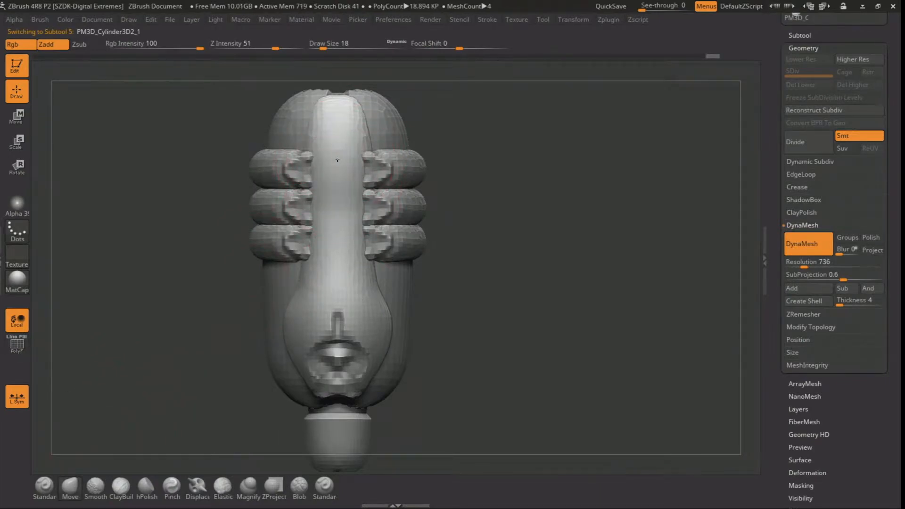
pyautogui.moveTo(332, 124); pyautogui.dragTo(336, 96)
pyautogui.keyDown('alt'); pyautogui.moveTo(480, 203); pyautogui.dragTo(483, 171); pyautogui.keyUp('alt')
pyautogui.moveTo(471, 235); pyautogui.dragTo(404, 247)
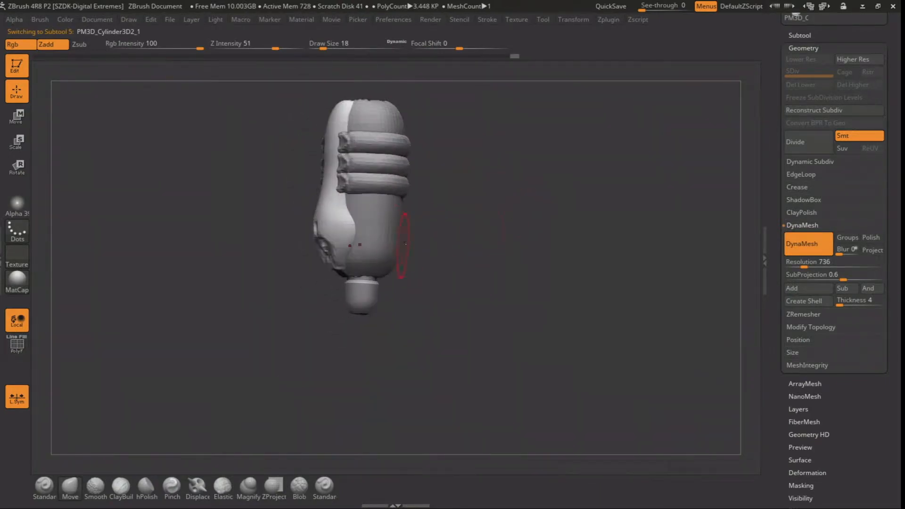
# Select the main body, adjust the symmetry settings and widen its lower part with the Move brush at draw size 27
pyautogui.keyDown('alt'); pyautogui.click(379, 228); pyautogui.keyUp('alt')
pyautogui.press('space')
pyautogui.moveTo(378, 229); pyautogui.dragTo(382, 229)
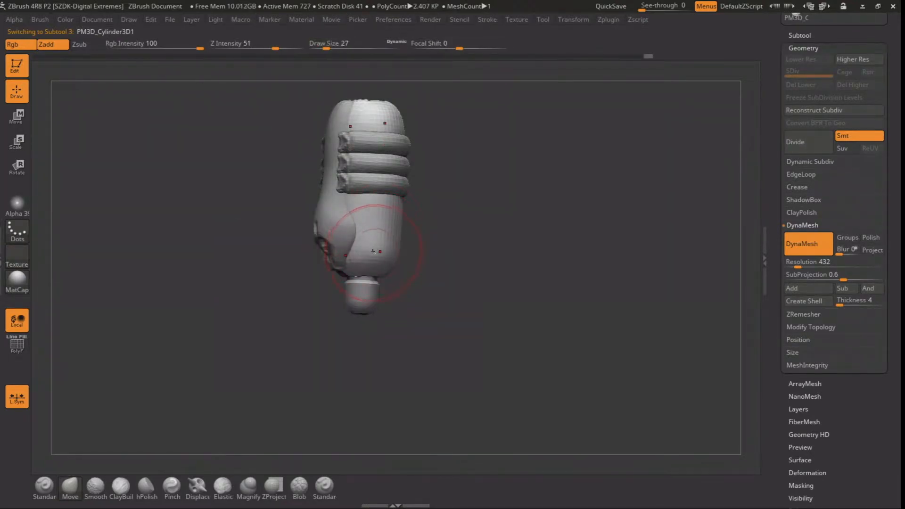
pyautogui.click(573, 19)
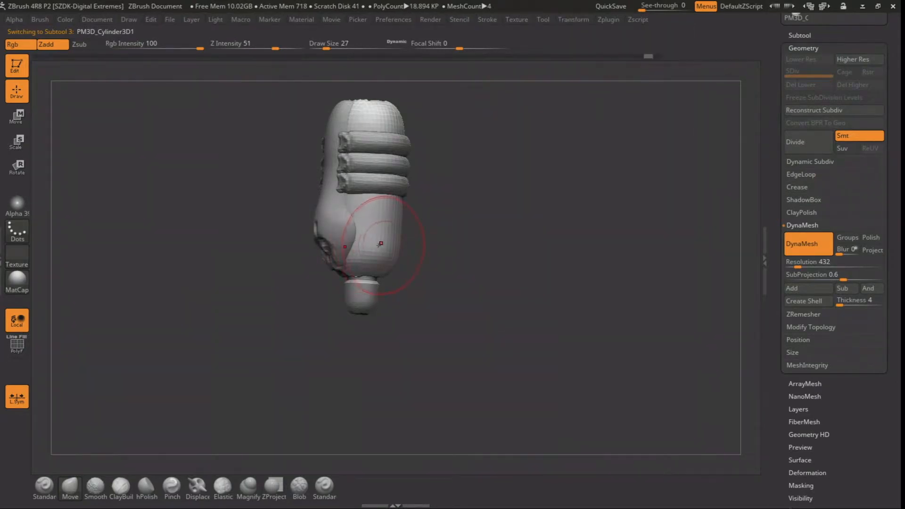
pyautogui.moveTo(375, 246); pyautogui.dragTo(387, 244)
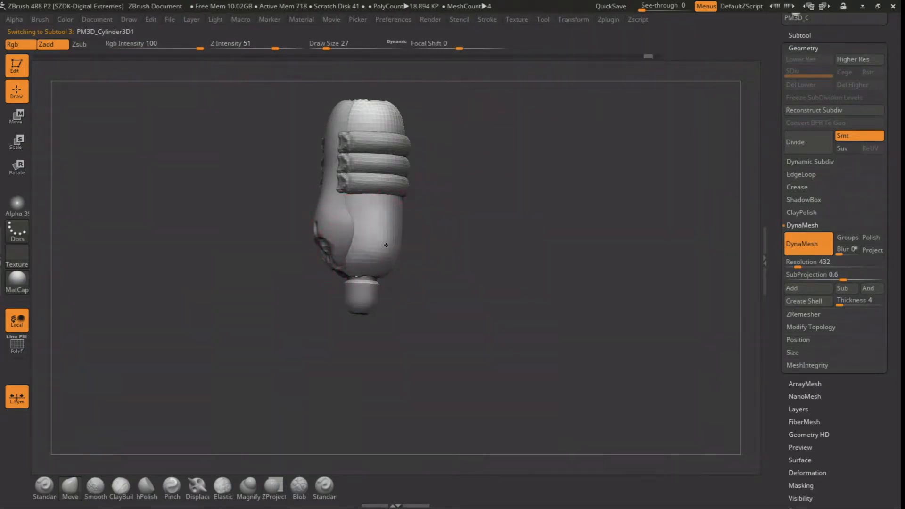
# Use the Move brush at draw size 14 to reshape the body's bottom end around the cap
pyautogui.moveTo(443, 252)
pyautogui.mouseDown()
pyautogui.moveTo(459, 239)
pyautogui.moveTo(409, 176)
pyautogui.moveTo(436, 214)
pyautogui.moveTo(399, 182)
pyautogui.moveTo(401, 189)
pyautogui.moveTo(407, 128)
pyautogui.mouseUp()
pyautogui.press('space')
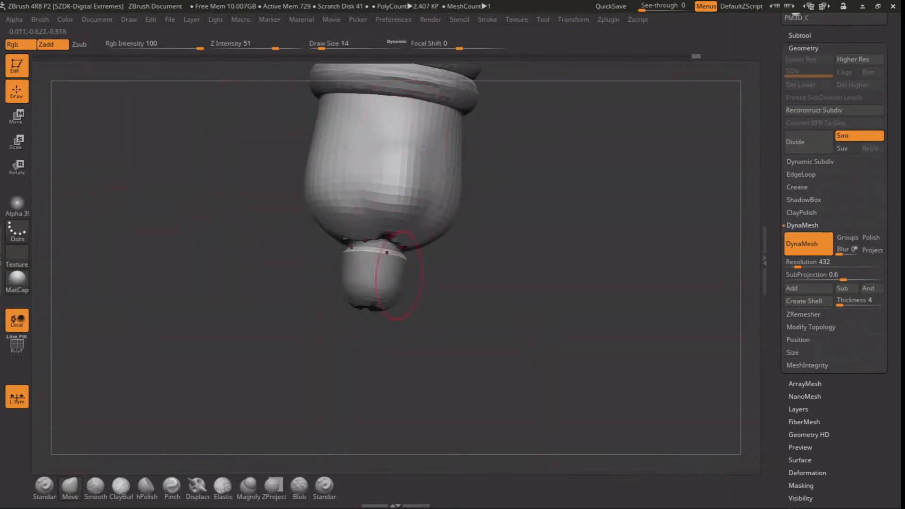
pyautogui.keyDown('ctrl'); pyautogui.moveTo(533, 216); pyautogui.dragTo(546, 226); pyautogui.keyUp('ctrl')
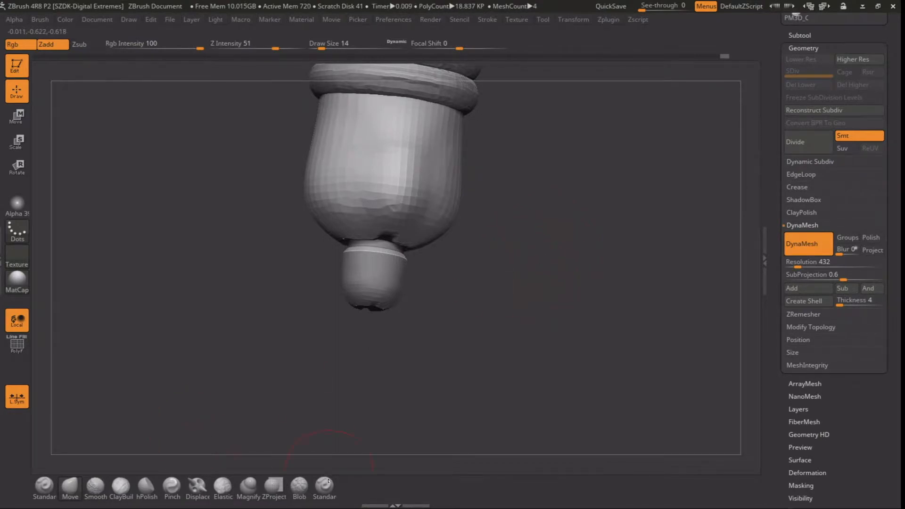
# Use the ClayBuildup brush at draw size 4 to sculpt vertical ridges and a raised band around the lower body
pyautogui.click(121, 486)
pyautogui.press('space')
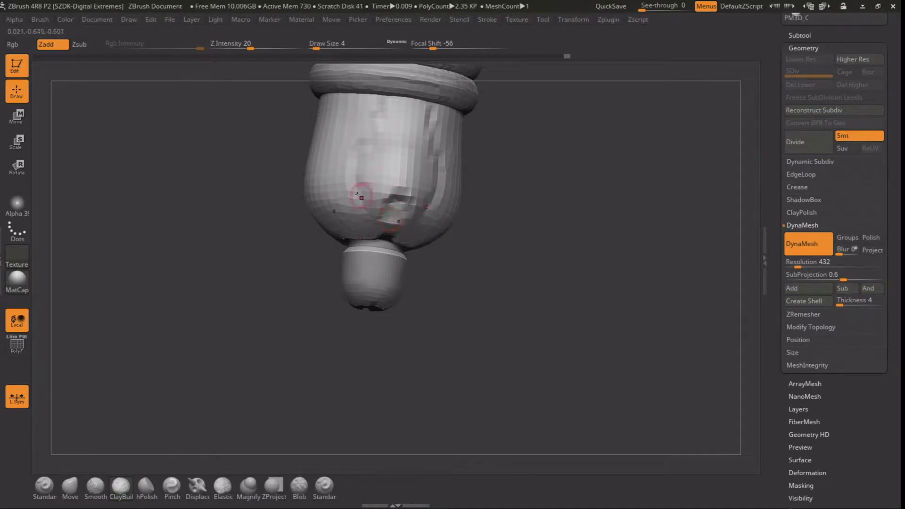
pyautogui.moveTo(286, 308)
pyautogui.mouseDown()
pyautogui.moveTo(387, 207)
pyautogui.moveTo(326, 235)
pyautogui.mouseUp()
pyautogui.moveTo(452, 254); pyautogui.dragTo(425, 214)
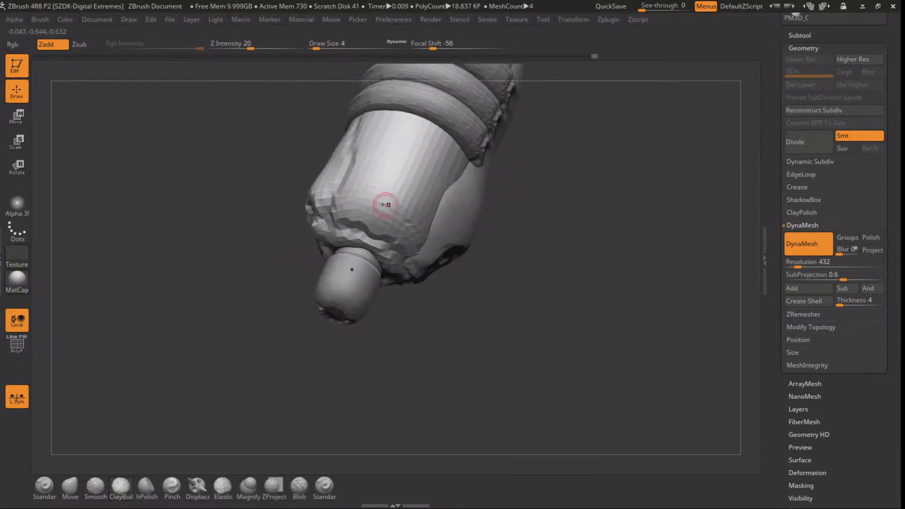
# Use the ClayBuildup brush at draw size 4 to roughen the body's domed top and the strip's upper end
pyautogui.moveTo(502, 193)
pyautogui.keyDown('alt'); pyautogui.mouseDown()
pyautogui.moveTo(504, 144)
pyautogui.moveTo(542, 188)
pyautogui.moveTo(507, 211)
pyautogui.moveTo(358, 225)
pyautogui.mouseUp(); pyautogui.keyUp('alt')
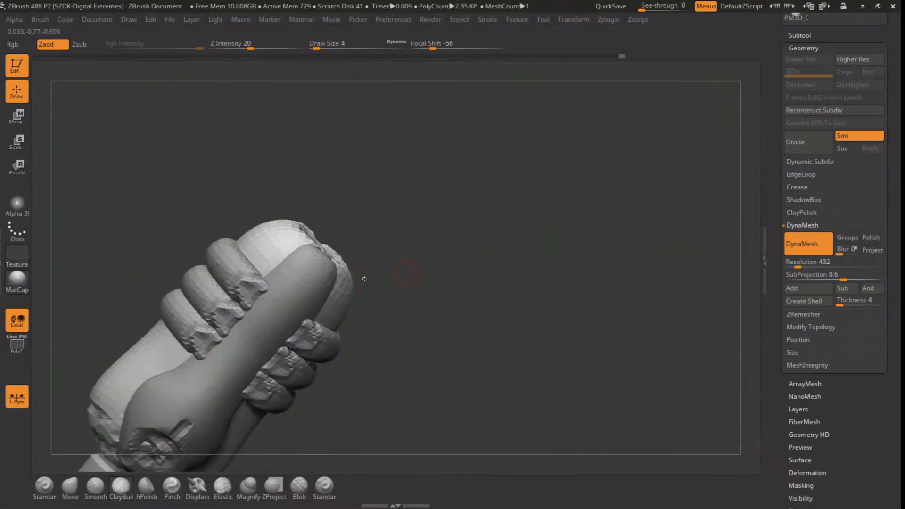
pyautogui.keyDown('alt'); pyautogui.click(343, 273); pyautogui.keyUp('alt')
pyautogui.moveTo(344, 273); pyautogui.dragTo(327, 179)
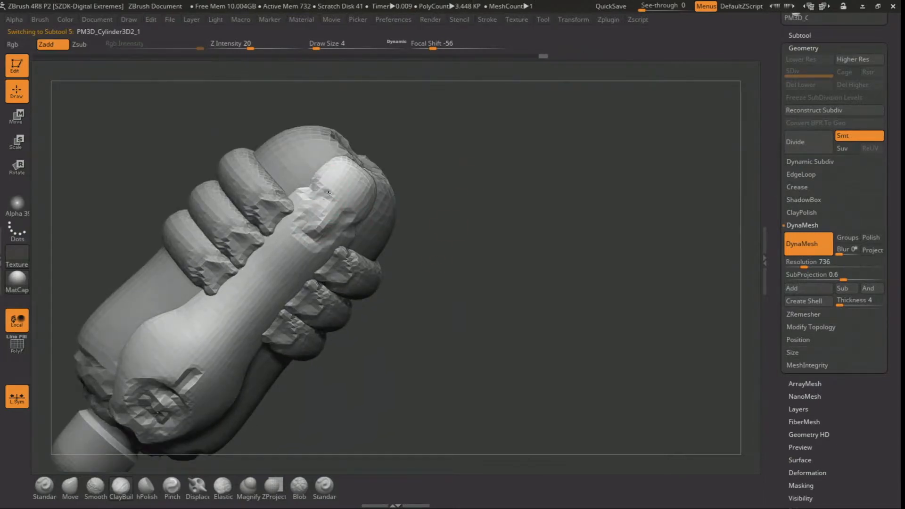
# Select the bottom cap and toggle its Y-axis symmetry
pyautogui.keyDown('alt'); pyautogui.moveTo(417, 202); pyautogui.dragTo(407, 308); pyautogui.keyUp('alt')
pyautogui.keyDown('alt'); pyautogui.click(239, 354); pyautogui.keyUp('alt')
pyautogui.moveTo(351, 377); pyautogui.dragTo(400, 372)
pyautogui.keyDown('alt'); pyautogui.moveTo(401, 372); pyautogui.dragTo(354, 211); pyautogui.keyUp('alt')
pyautogui.keyDown('alt'); pyautogui.moveTo(353, 211); pyautogui.dragTo(357, 284); pyautogui.keyUp('alt')
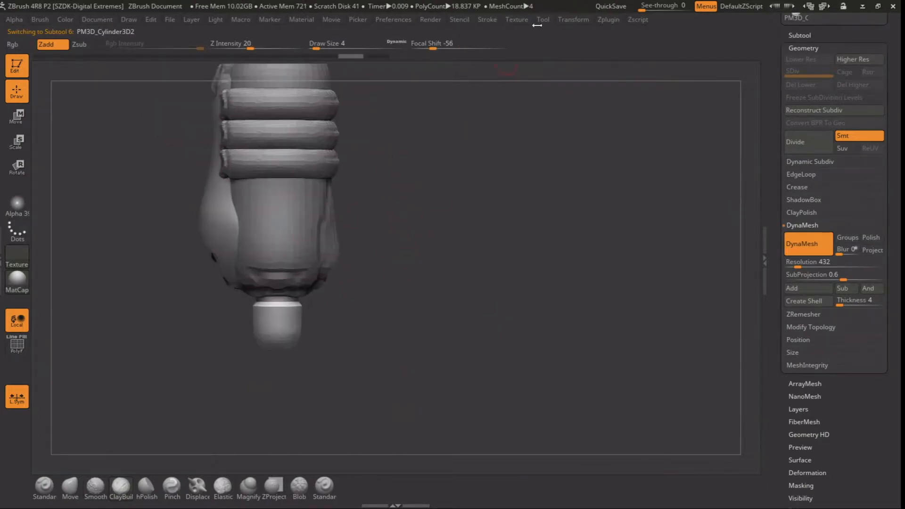
pyautogui.click(575, 21)
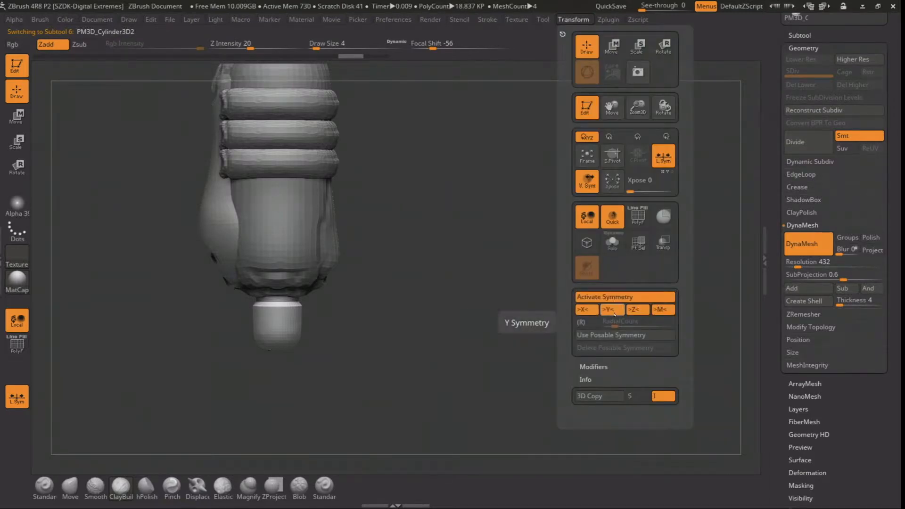
pyautogui.click(613, 314)
# Set the cap's DynaMesh resolution to 856 and sculpt grooves into its surface with ClayBuildup at draw size 4
pyautogui.moveTo(356, 308)
pyautogui.keyDown('alt'); pyautogui.mouseDown()
pyautogui.moveTo(395, 218)
pyautogui.moveTo(397, 283)
pyautogui.mouseUp(); pyautogui.keyUp('alt')
pyautogui.moveTo(333, 233)
pyautogui.mouseDown()
pyautogui.moveTo(348, 242)
pyautogui.moveTo(349, 275)
pyautogui.mouseUp()
pyautogui.moveTo(790, 264); pyautogui.dragTo(801, 264)
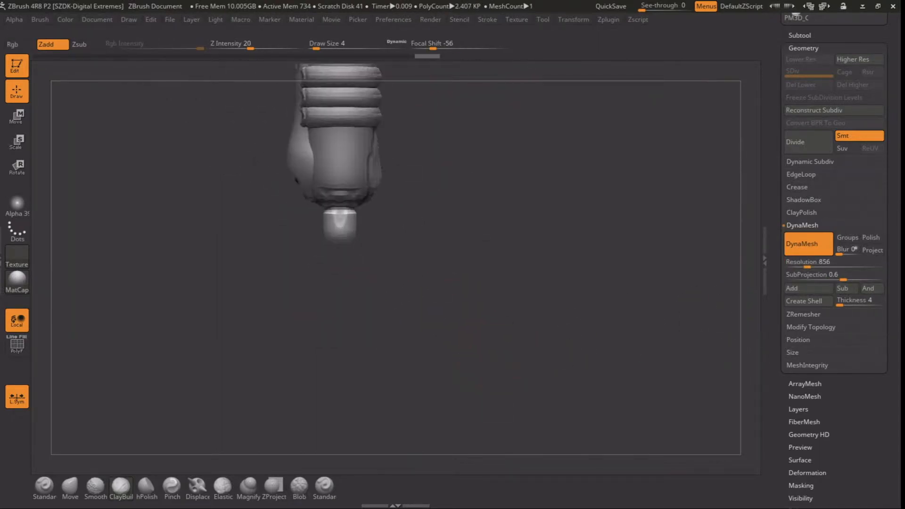
pyautogui.moveTo(422, 252)
pyautogui.keyDown('alt'); pyautogui.mouseDown()
pyautogui.moveTo(422, 230)
pyautogui.moveTo(419, 318)
pyautogui.mouseUp(); pyautogui.keyUp('alt')
pyautogui.moveTo(350, 244); pyautogui.dragTo(345, 246)
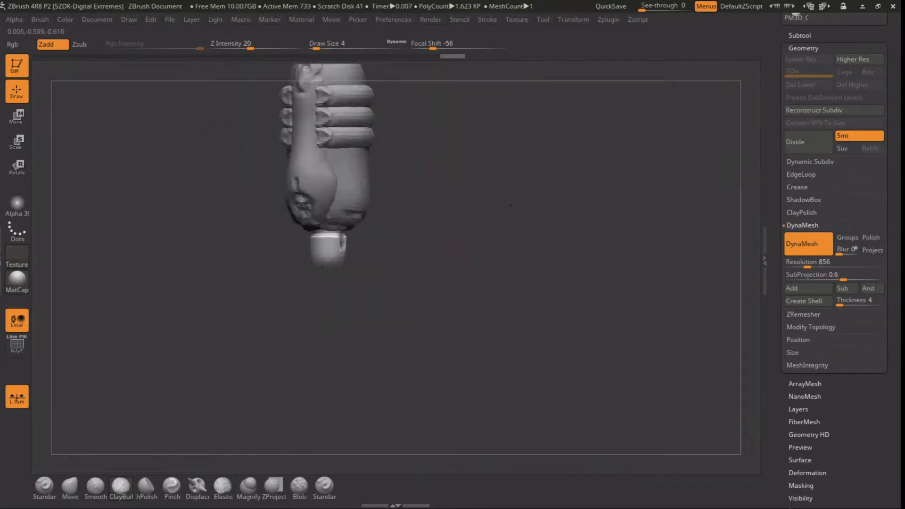
pyautogui.keyDown('alt'); pyautogui.moveTo(492, 264); pyautogui.dragTo(487, 218); pyautogui.keyUp('alt')
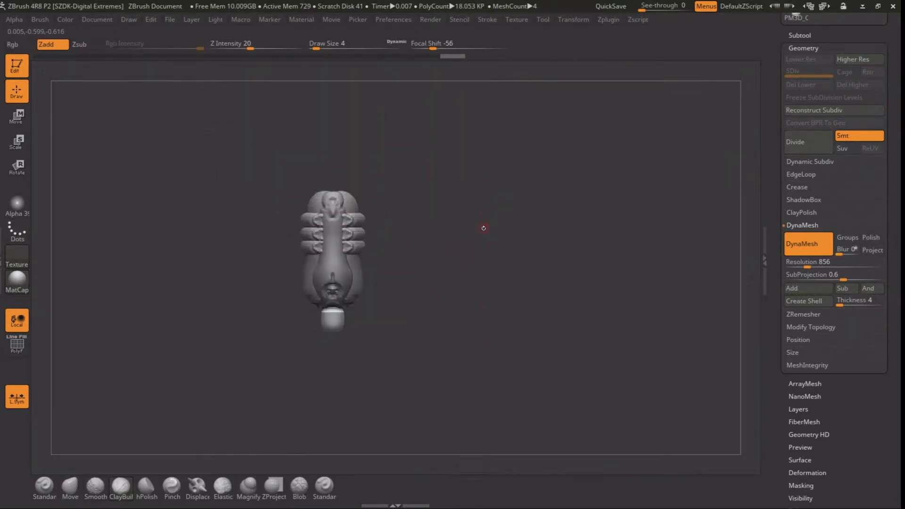
# Select the side strip and build a rough clay ridge along the edge of its lower bulb with ClayBuildup
pyautogui.moveTo(483, 247); pyautogui.dragTo(522, 378)
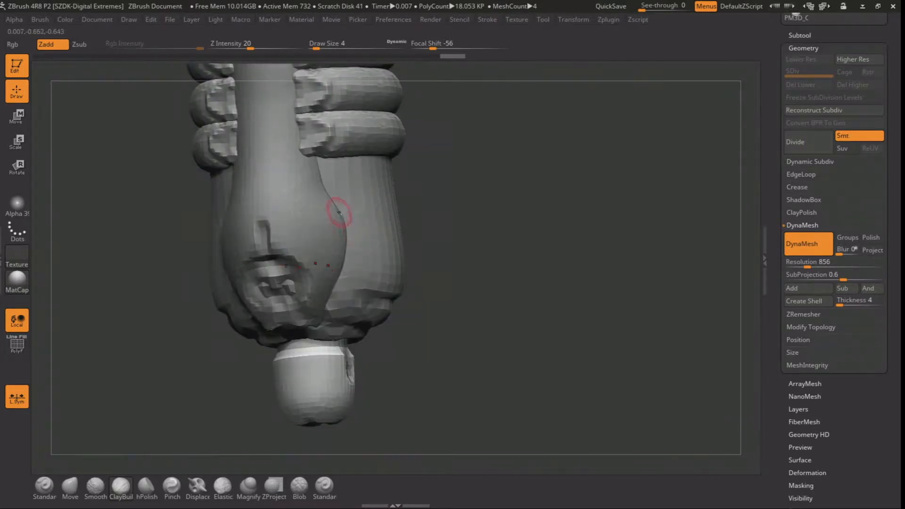
pyautogui.keyDown('alt'); pyautogui.click(327, 216); pyautogui.keyUp('alt')
pyautogui.moveTo(531, 196); pyautogui.dragTo(485, 197)
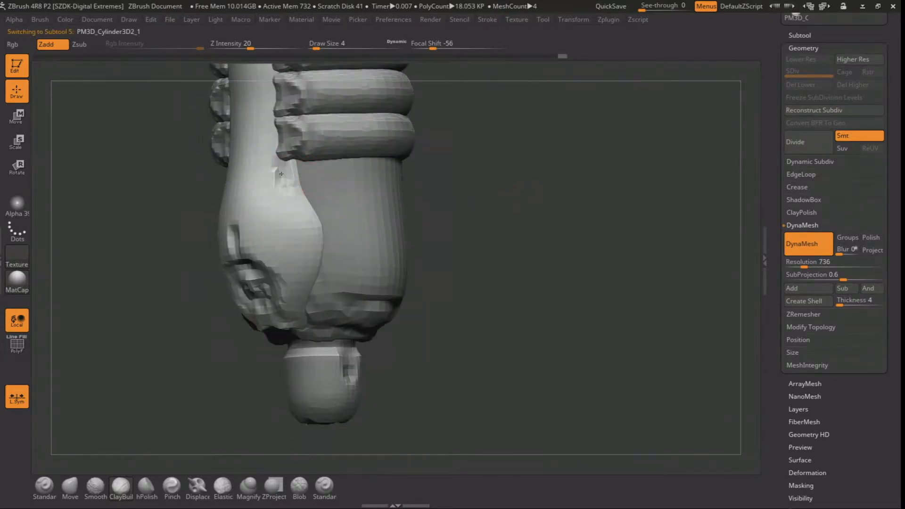
pyautogui.moveTo(290, 302); pyautogui.dragTo(273, 192)
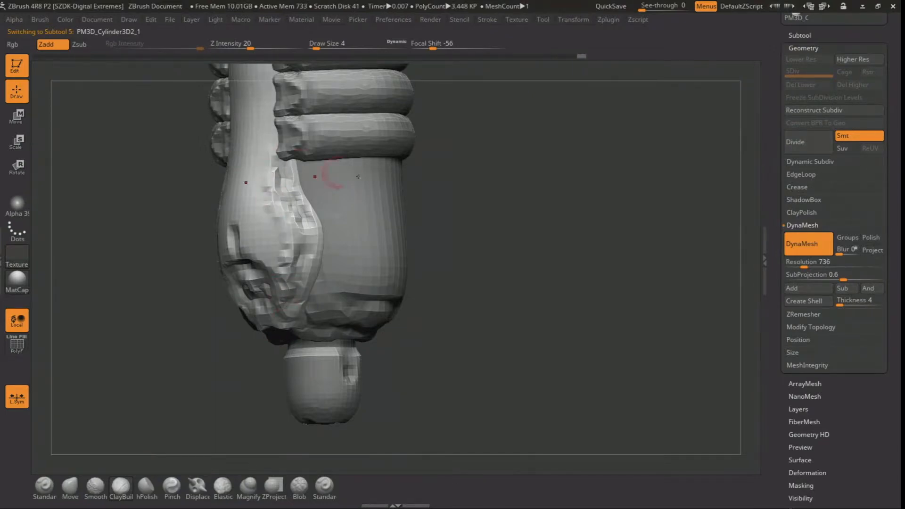
# Roughen the strip's upper end with ClayBuildup and flatten parts of it with hPolish at draw size 4
pyautogui.keyDown('alt'); pyautogui.moveTo(490, 180); pyautogui.dragTo(507, 329); pyautogui.keyUp('alt')
pyautogui.moveTo(296, 149); pyautogui.dragTo(288, 151)
pyautogui.moveTo(472, 190); pyautogui.dragTo(412, 184)
pyautogui.moveTo(281, 154); pyautogui.dragTo(283, 156)
pyautogui.click(147, 486)
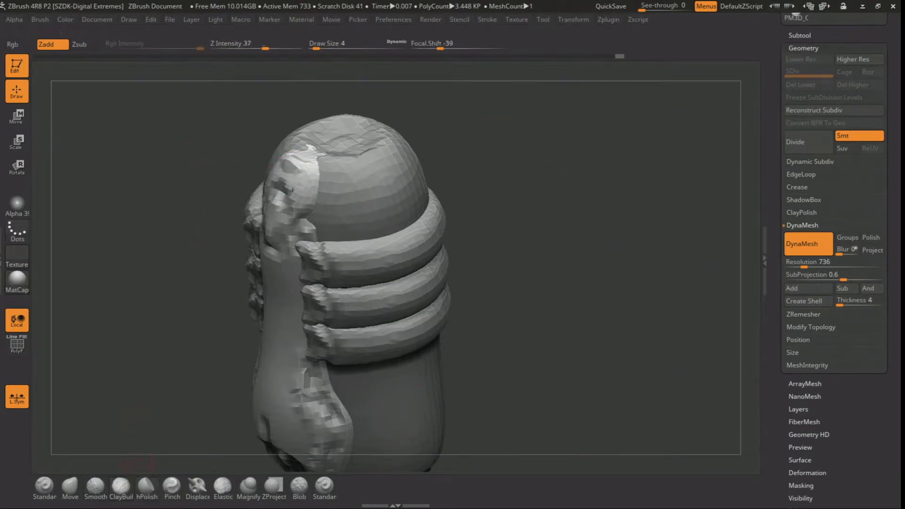
pyautogui.keyDown('shift'); pyautogui.moveTo(291, 159); pyautogui.dragTo(302, 158); pyautogui.keyUp('shift')
pyautogui.moveTo(212, 178)
pyautogui.mouseDown()
pyautogui.moveTo(188, 292)
pyautogui.moveTo(133, 381)
pyautogui.mouseUp()
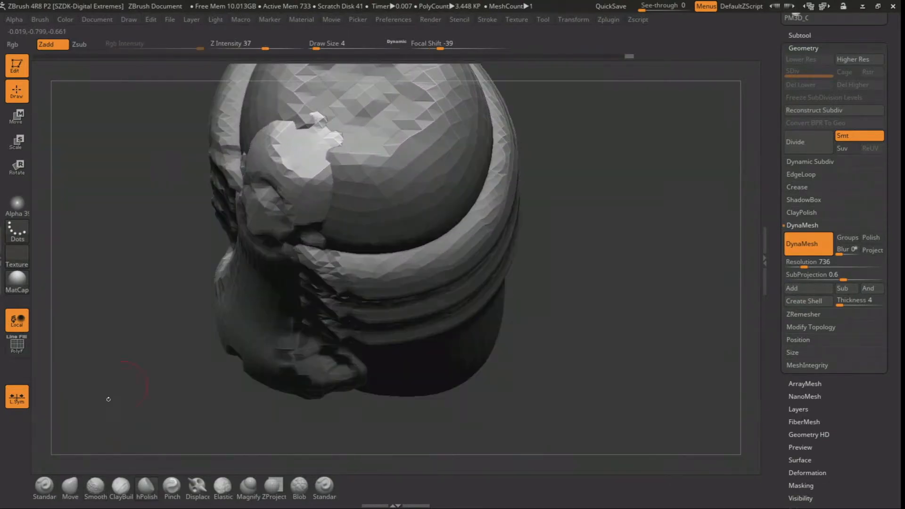
pyautogui.click(121, 488)
pyautogui.moveTo(343, 135)
pyautogui.mouseDown()
pyautogui.moveTo(316, 134)
pyautogui.moveTo(332, 134)
pyautogui.mouseUp()
# Select the three open rings and toggle their sculpting symmetry
pyautogui.keyDown('alt'); pyautogui.moveTo(542, 264); pyautogui.dragTo(476, 141); pyautogui.keyUp('alt')
pyautogui.keyDown('alt'); pyautogui.moveTo(476, 217); pyautogui.dragTo(424, 301); pyautogui.keyUp('alt')
pyautogui.keyDown('alt'); pyautogui.click(310, 211); pyautogui.keyUp('alt')
pyautogui.moveTo(176, 259)
pyautogui.mouseDown()
pyautogui.moveTo(176, 301)
pyautogui.moveTo(192, 256)
pyautogui.mouseUp()
pyautogui.keyDown('ctrl'); pyautogui.moveTo(247, 119); pyautogui.dragTo(302, 150); pyautogui.keyUp('ctrl')
pyautogui.keyDown('ctrl'); pyautogui.moveTo(209, 162); pyautogui.dragTo(214, 172); pyautogui.keyUp('ctrl')
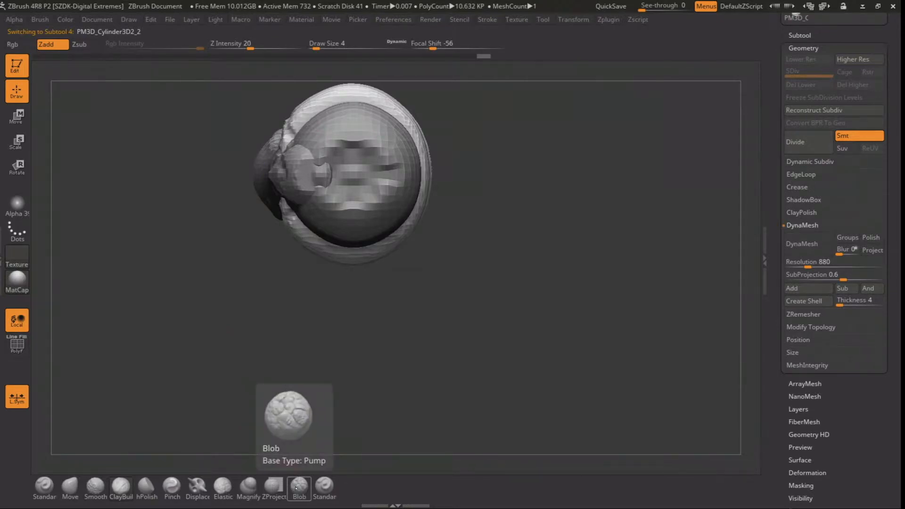
pyautogui.click(574, 20)
pyautogui.click(613, 296)
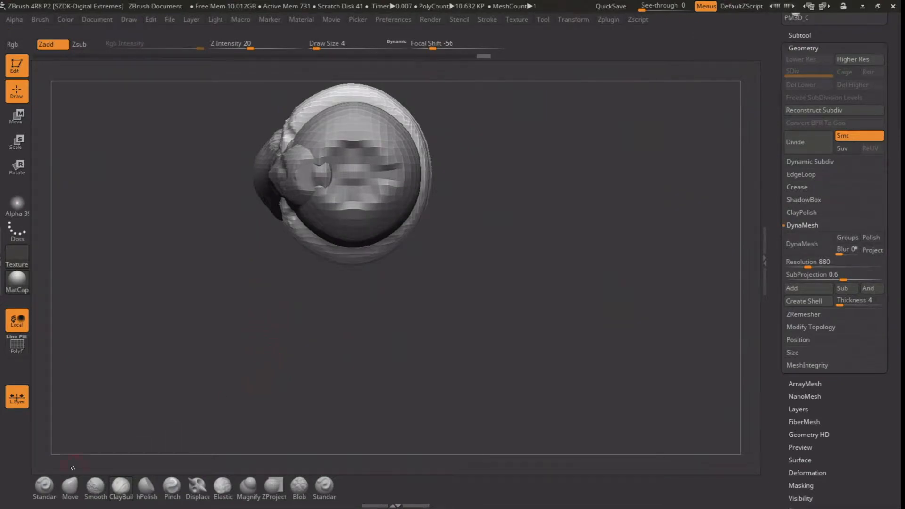
pyautogui.moveTo(284, 135)
pyautogui.keyDown('shift'); pyautogui.mouseDown()
pyautogui.moveTo(293, 143)
pyautogui.moveTo(296, 113)
pyautogui.moveTo(262, 161)
pyautogui.mouseUp(); pyautogui.keyUp('shift')
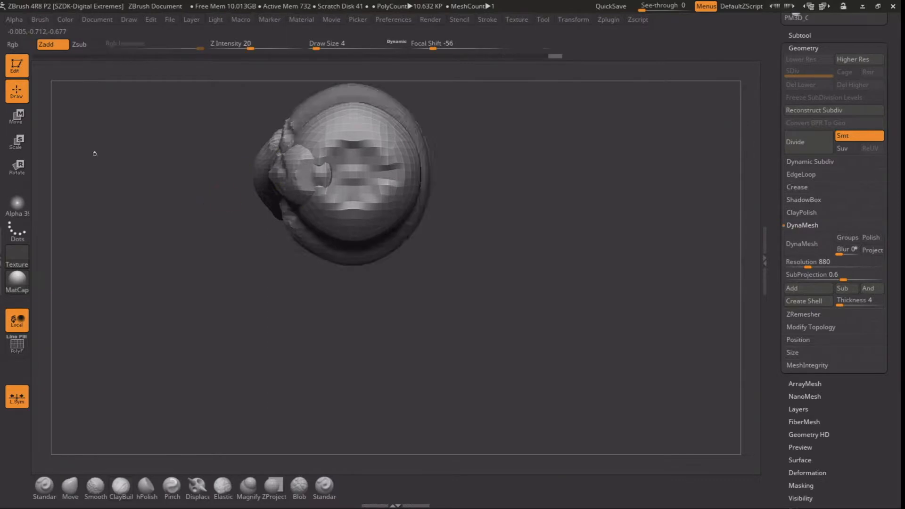
# Shift the three rings slightly toward the side strip with the Move gizmo, and return to Draw mode
pyautogui.click(17, 116)
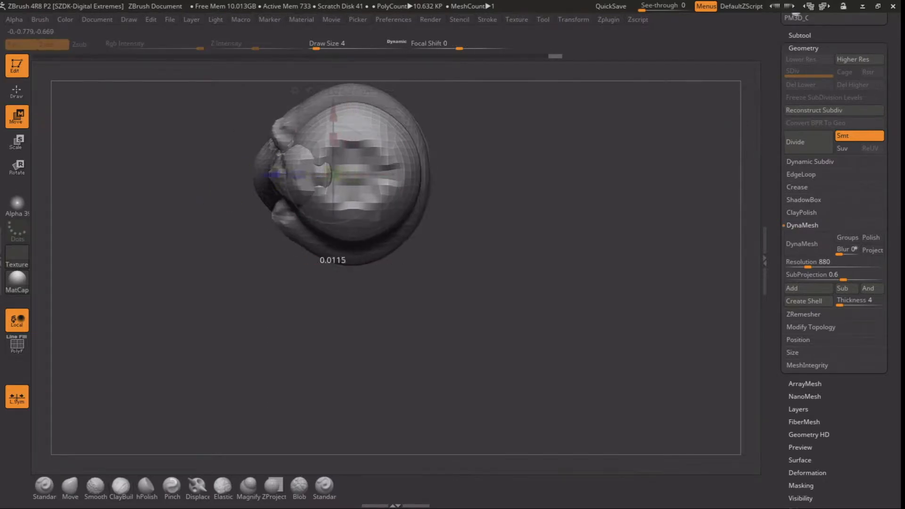
pyautogui.moveTo(179, 301)
pyautogui.mouseDown()
pyautogui.moveTo(193, 212)
pyautogui.moveTo(226, 198)
pyautogui.moveTo(207, 189)
pyautogui.mouseUp()
pyautogui.click(24, 91)
pyautogui.keyDown('alt'); pyautogui.moveTo(123, 167); pyautogui.dragTo(118, 111); pyautogui.keyUp('alt')
pyautogui.keyDown('shift'); pyautogui.moveTo(482, 185); pyautogui.dragTo(442, 152); pyautogui.keyUp('shift')
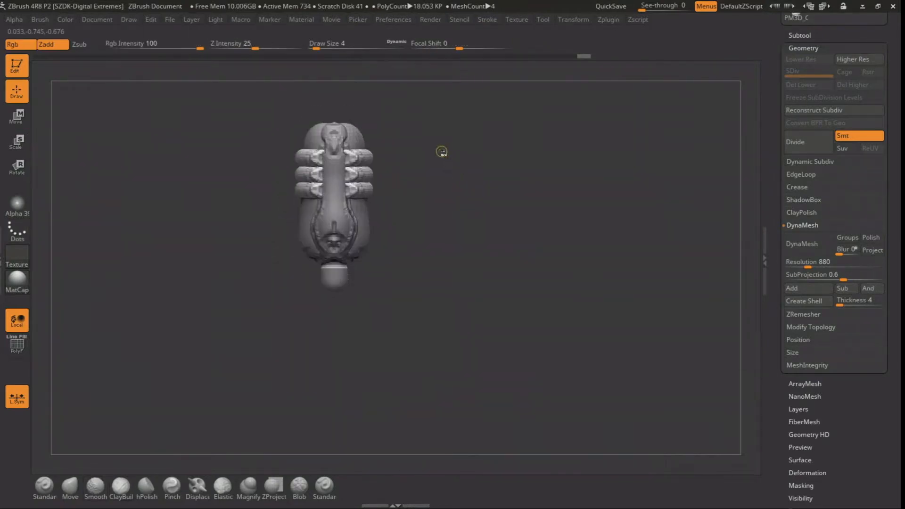
# Select the side strip, open the empty side tray and dock the Color palette in it
pyautogui.moveTo(471, 201)
pyautogui.keyDown('alt'); pyautogui.mouseDown()
pyautogui.moveTo(498, 208)
pyautogui.moveTo(483, 210)
pyautogui.moveTo(486, 201)
pyautogui.moveTo(499, 198)
pyautogui.moveTo(405, 272)
pyautogui.moveTo(476, 257)
pyautogui.mouseUp(); pyautogui.keyUp('alt')
pyautogui.keyDown('alt'); pyautogui.click(320, 272); pyautogui.keyUp('alt')
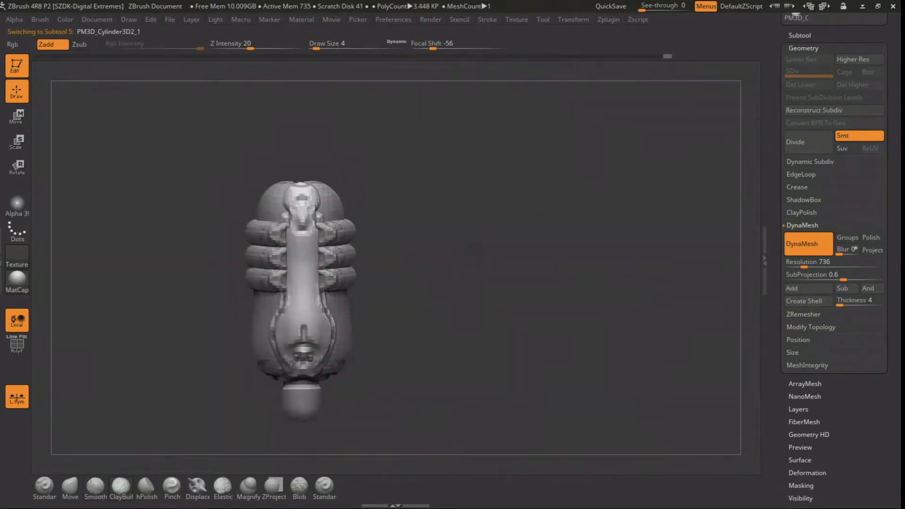
pyautogui.keyDown('shift'); pyautogui.moveTo(476, 247); pyautogui.dragTo(473, 250); pyautogui.keyUp('shift')
pyautogui.click(2, 254)
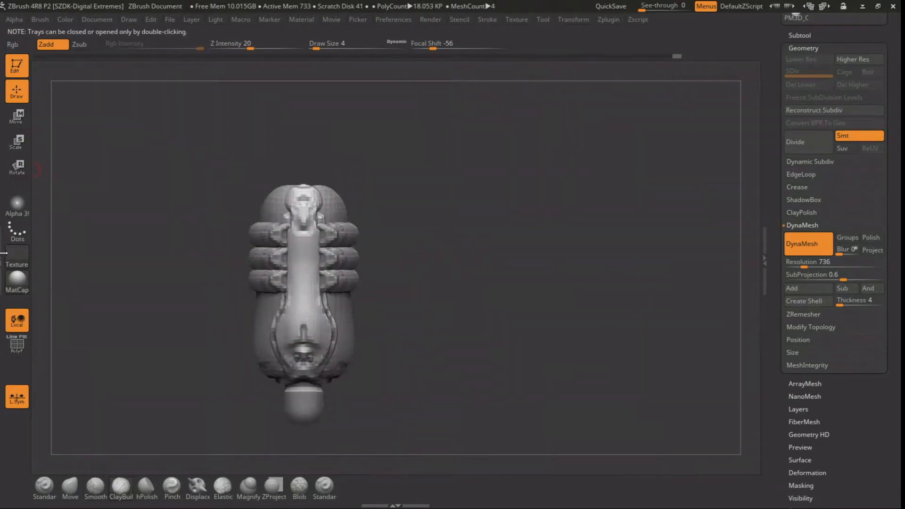
pyautogui.doubleClick(2, 261)
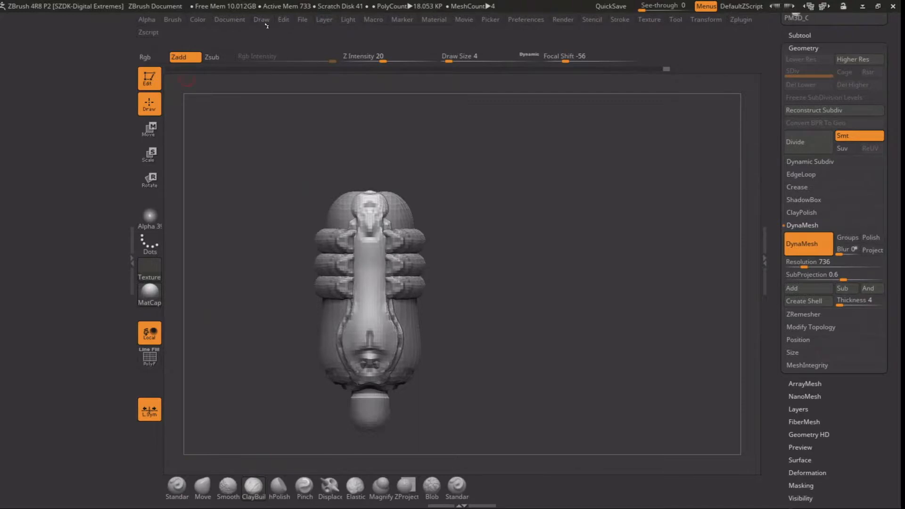
pyautogui.click(205, 20)
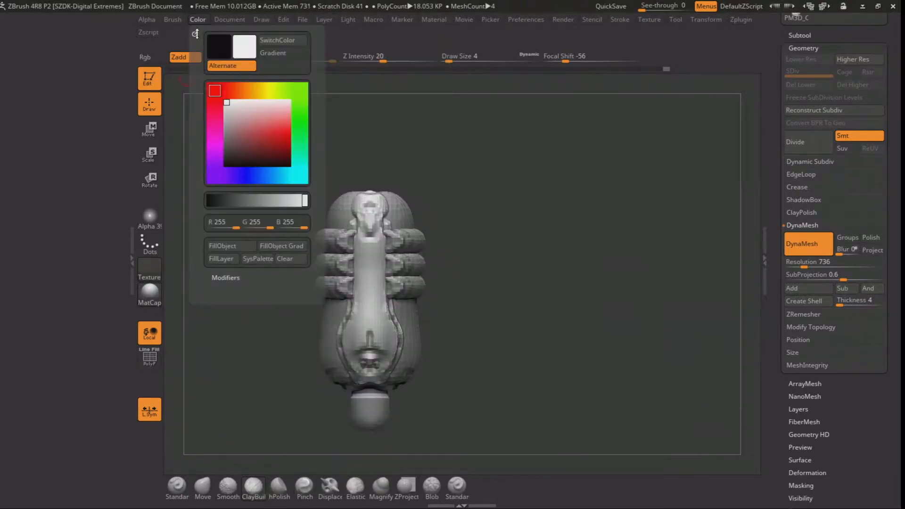
pyautogui.moveTo(194, 33); pyautogui.dragTo(61, 75)
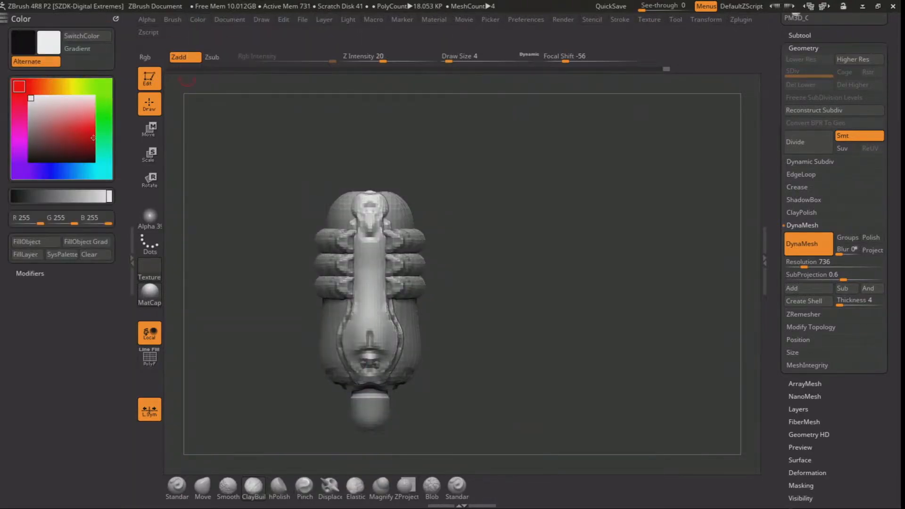
# Select the three rings and fill them with mid grey, RGB 100, 100, 100
pyautogui.moveTo(468, 224); pyautogui.dragTo(463, 218)
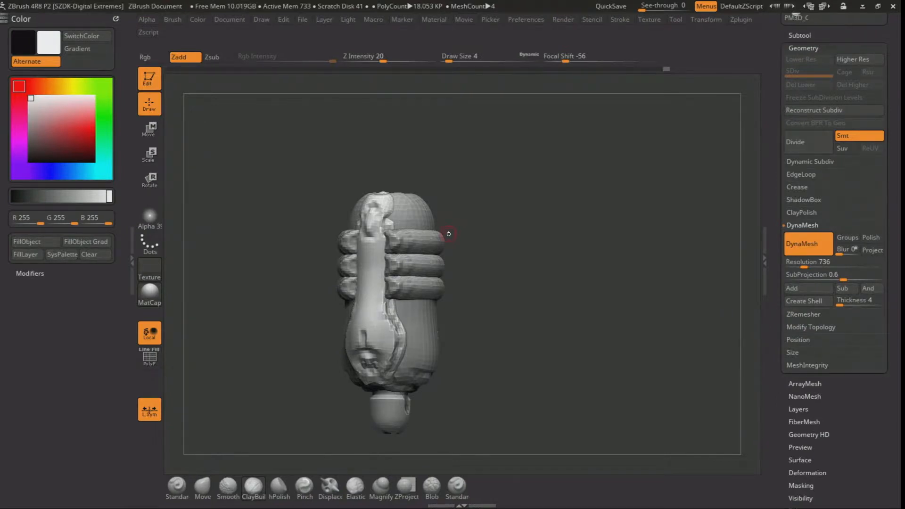
pyautogui.moveTo(475, 188); pyautogui.dragTo(479, 210)
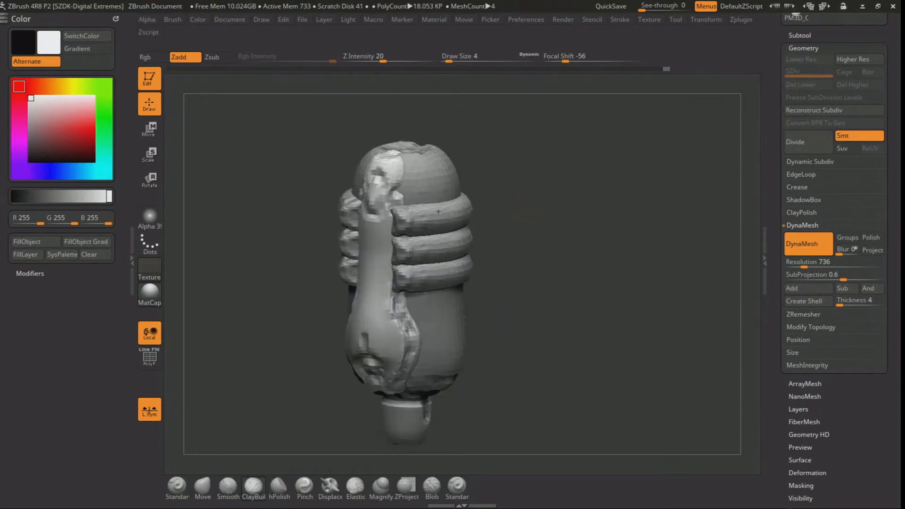
pyautogui.keyDown('alt'); pyautogui.click(419, 216); pyautogui.keyUp('alt')
pyautogui.moveTo(54, 139); pyautogui.dragTo(31, 136)
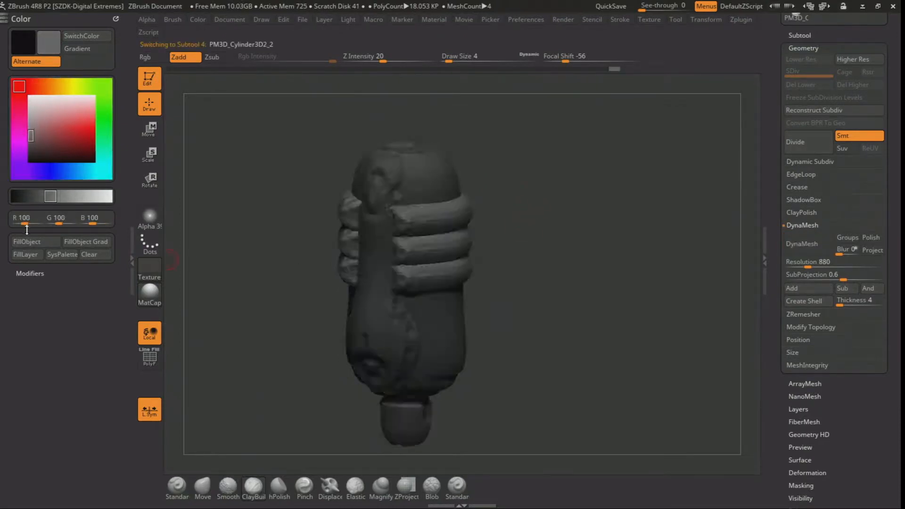
pyautogui.moveTo(529, 246); pyautogui.dragTo(528, 216)
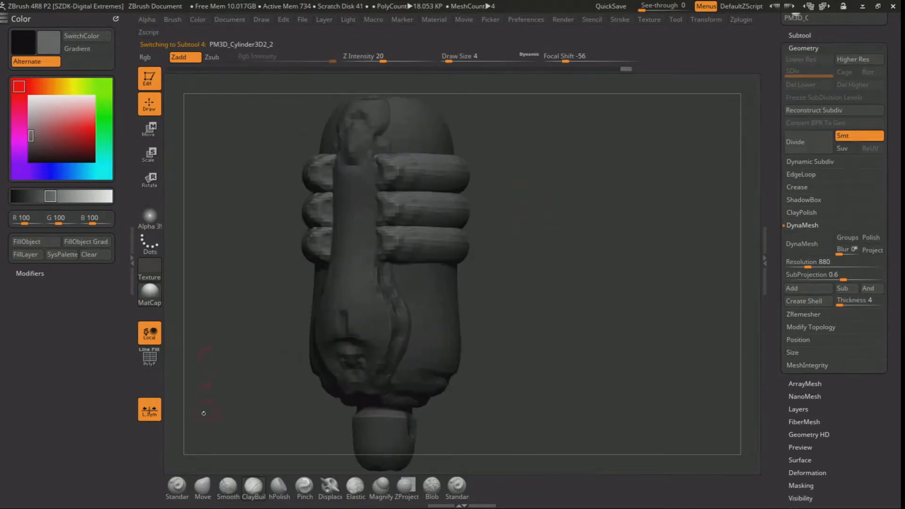
# Switch the masking brush to MaskLasso
pyautogui.click(431, 486)
pyautogui.press('b')
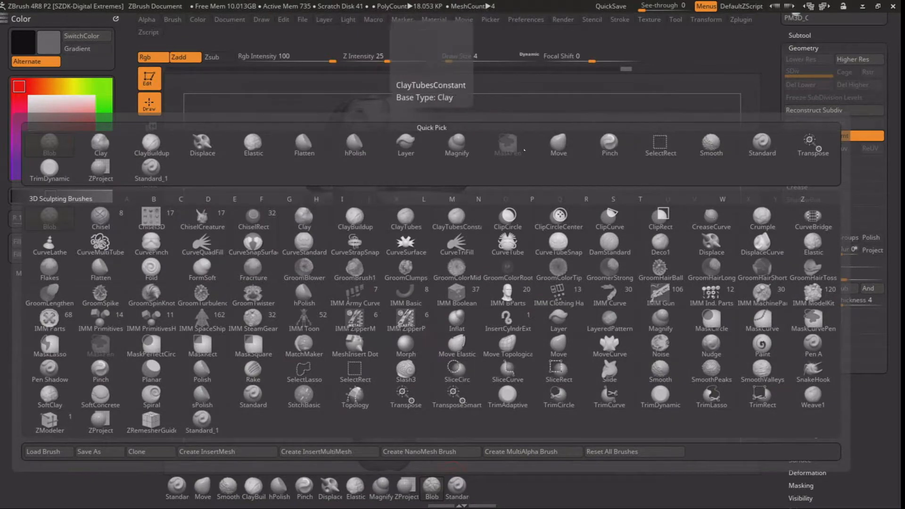
pyautogui.press('Escape')
pyautogui.click(431, 483)
pyautogui.click(431, 483)
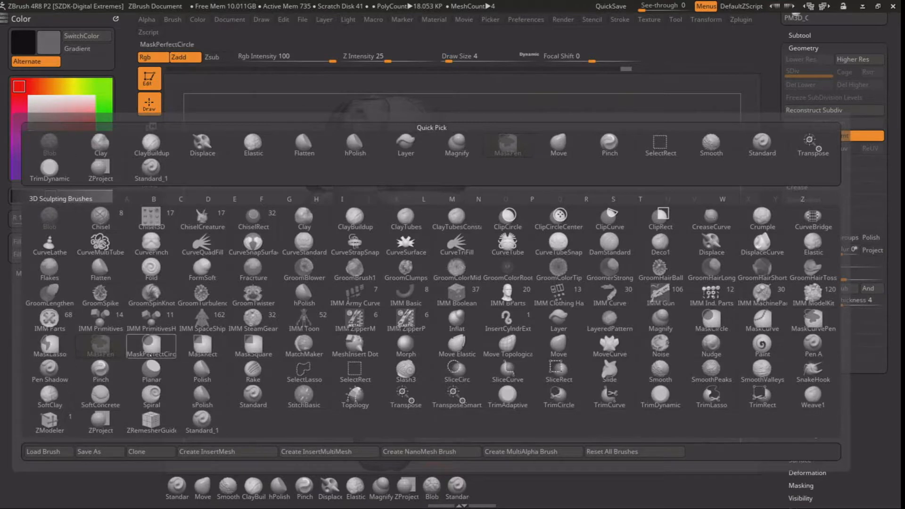
pyautogui.keyDown('ctrl'); pyautogui.click(61, 352); pyautogui.keyUp('ctrl')
# Mask the rings except for their open ends and fill the ends with light grey, RGB 191, 191, 191
pyautogui.moveTo(494, 206)
pyautogui.keyDown('shift'); pyautogui.mouseDown()
pyautogui.moveTo(529, 195)
pyautogui.moveTo(553, 204)
pyautogui.moveTo(554, 183)
pyautogui.moveTo(542, 181)
pyautogui.mouseUp(); pyautogui.keyUp('shift')
pyautogui.moveTo(390, 180)
pyautogui.keyDown('ctrl'); pyautogui.mouseDown()
pyautogui.moveTo(376, 156)
pyautogui.moveTo(389, 238)
pyautogui.mouseUp(); pyautogui.keyUp('ctrl')
pyautogui.moveTo(460, 311)
pyautogui.mouseDown()
pyautogui.moveTo(405, 264)
pyautogui.moveTo(367, 252)
pyautogui.mouseUp()
pyautogui.keyDown('ctrl'); pyautogui.click(194, 231); pyautogui.keyUp('ctrl')
pyautogui.moveTo(32, 135); pyautogui.dragTo(29, 112)
pyautogui.click(27, 242)
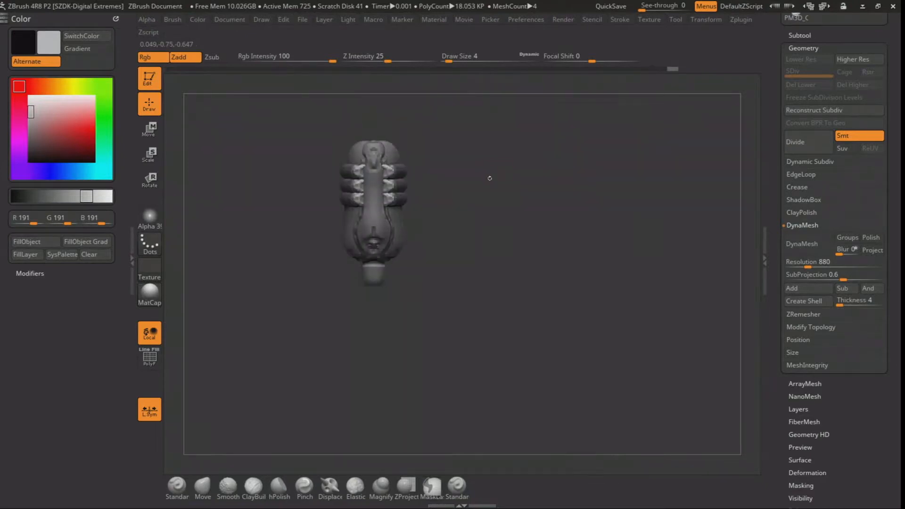
pyautogui.moveTo(490, 178); pyautogui.dragTo(495, 217)
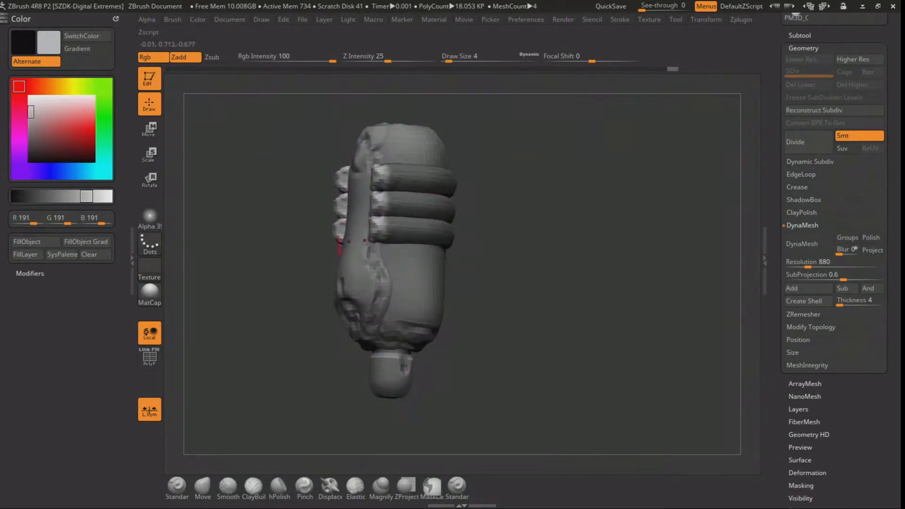
# Select the side strip and fill it with muted green, RGB 68, 96, 40
pyautogui.keyDown('alt'); pyautogui.click(349, 252); pyautogui.keyUp('alt')
pyautogui.click(102, 86)
pyautogui.moveTo(80, 134); pyautogui.dragTo(53, 145)
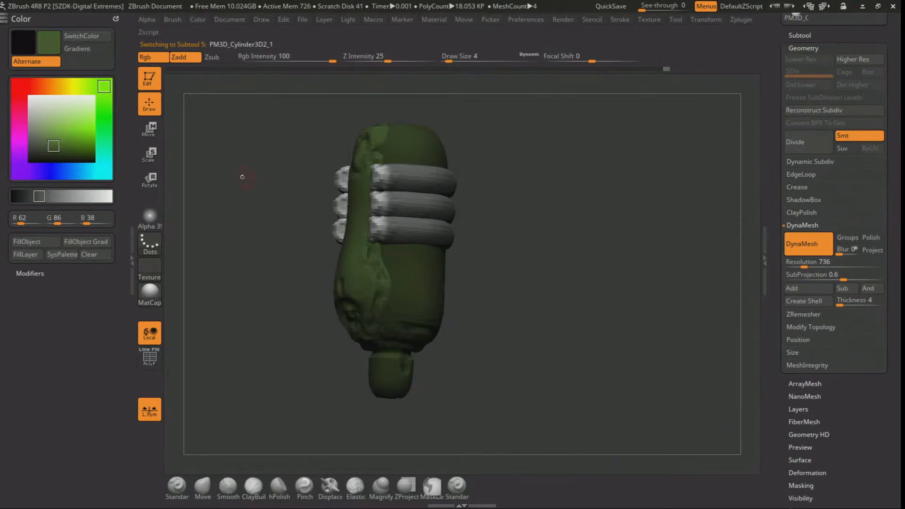
pyautogui.moveTo(242, 176); pyautogui.dragTo(258, 177)
pyautogui.click(59, 148)
pyautogui.moveTo(61, 149); pyautogui.dragTo(74, 147)
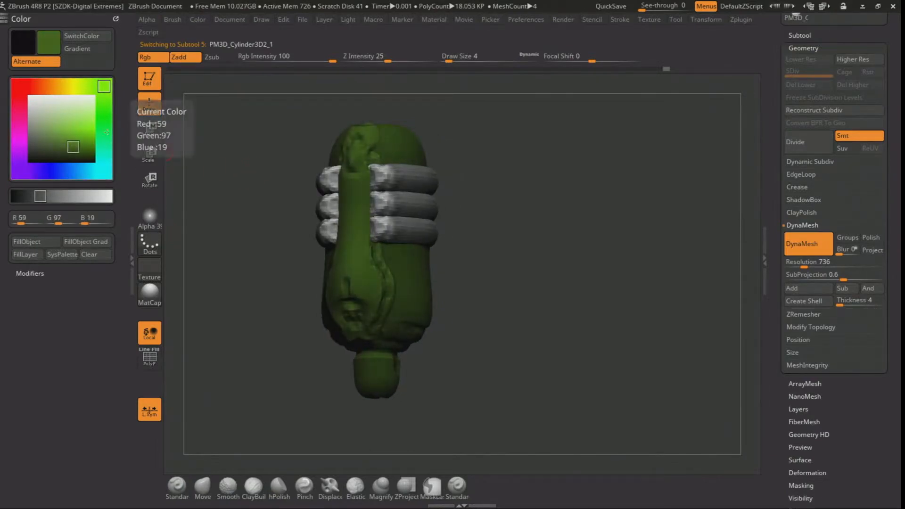
pyautogui.click(62, 146)
pyautogui.click(44, 146)
pyautogui.click(55, 144)
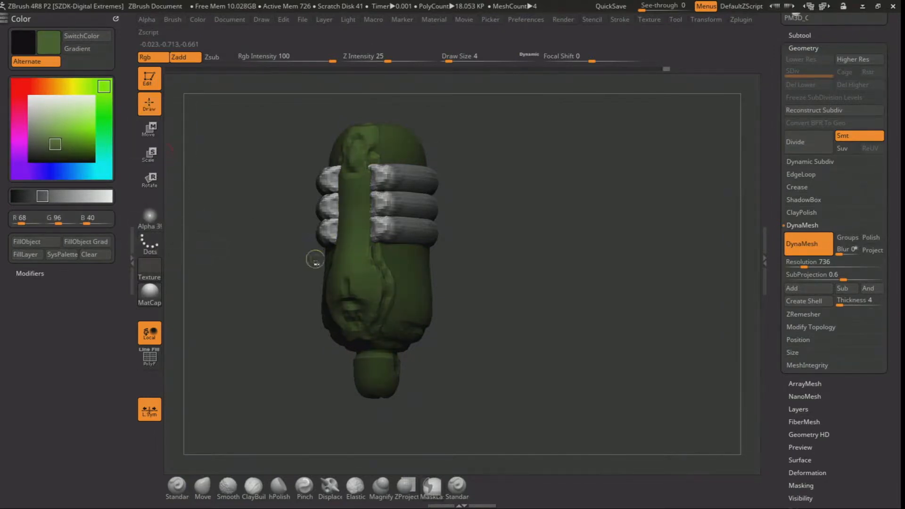
# Lasso-mask the side strip and fill its edge ridge and upper end with grey, RGB 100, 100, 100
pyautogui.moveTo(272, 272)
pyautogui.mouseDown()
pyautogui.moveTo(264, 269)
pyautogui.moveTo(267, 216)
pyautogui.mouseUp()
pyautogui.moveTo(377, 134)
pyautogui.keyDown('ctrl'); pyautogui.mouseDown()
pyautogui.moveTo(393, 208)
pyautogui.moveTo(367, 354)
pyautogui.moveTo(417, 426)
pyautogui.moveTo(488, 129)
pyautogui.mouseUp(); pyautogui.keyUp('ctrl')
pyautogui.moveTo(230, 216); pyautogui.dragTo(245, 277)
pyautogui.keyDown('ctrl'); pyautogui.moveTo(348, 206); pyautogui.dragTo(331, 133); pyautogui.keyUp('ctrl')
pyautogui.moveTo(264, 224)
pyautogui.keyDown('alt'); pyautogui.mouseDown()
pyautogui.moveTo(253, 196)
pyautogui.moveTo(173, 183)
pyautogui.mouseUp(); pyautogui.keyUp('alt')
pyautogui.moveTo(66, 118); pyautogui.dragTo(381, 203)
pyautogui.click(38, 217)
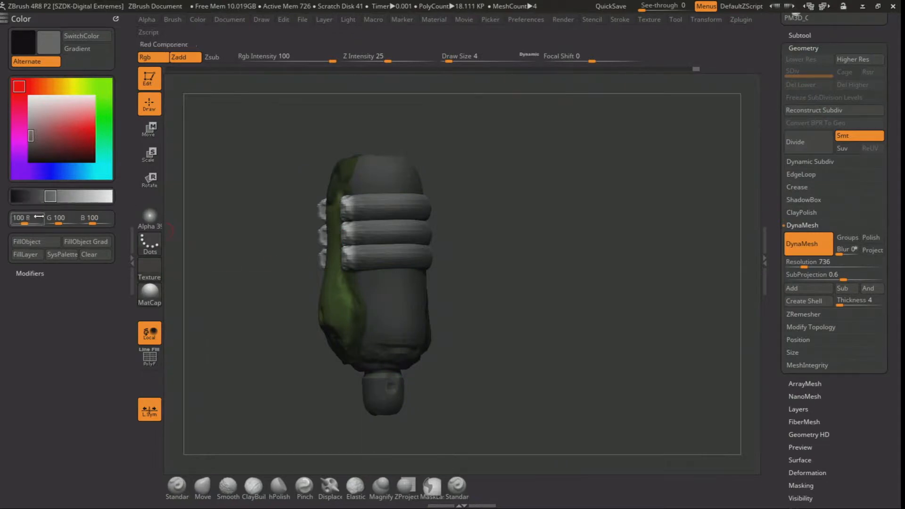
pyautogui.click(26, 242)
pyautogui.click(42, 240)
# Select the main body and fill it with the strip's green, RGB 68, 96, 40
pyautogui.keyDown('ctrl'); pyautogui.moveTo(255, 288); pyautogui.dragTo(274, 302); pyautogui.keyUp('ctrl')
pyautogui.keyDown('alt'); pyautogui.click(390, 300); pyautogui.keyUp('alt')
pyautogui.moveTo(75, 140); pyautogui.dragTo(325, 307)
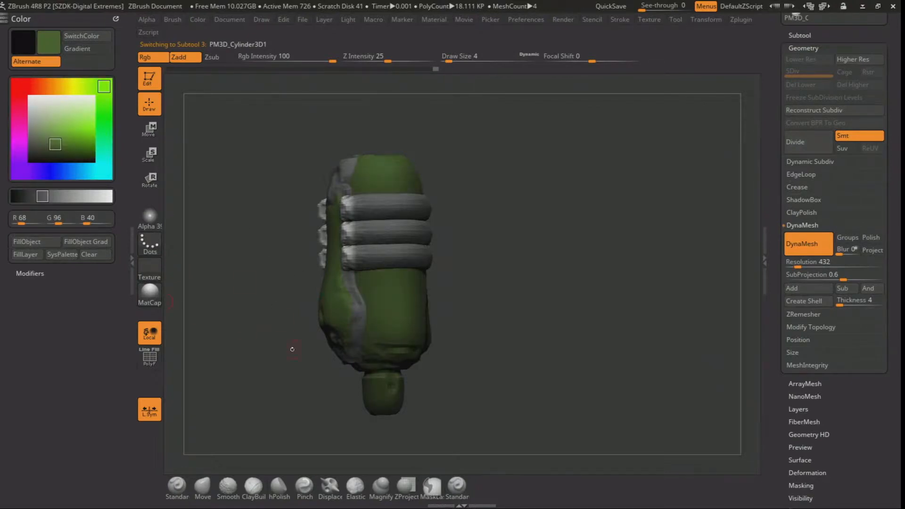
# Lasso-mask the roughened patch on the body's domed top and fill it with grey, RGB 100, 100, 100
pyautogui.moveTo(264, 353); pyautogui.dragTo(304, 346)
pyautogui.moveTo(237, 322); pyautogui.dragTo(226, 336)
pyautogui.keyDown('alt'); pyautogui.moveTo(208, 236); pyautogui.dragTo(217, 266); pyautogui.keyUp('alt')
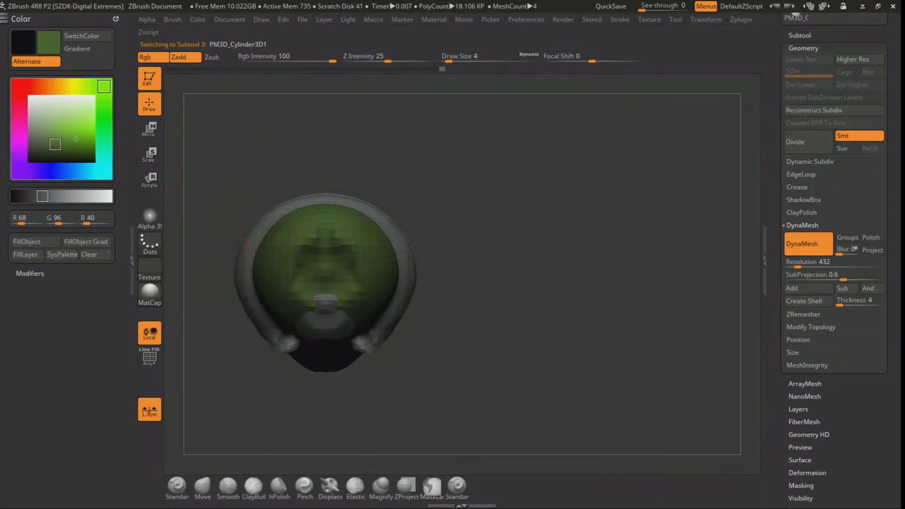
pyautogui.press('c')
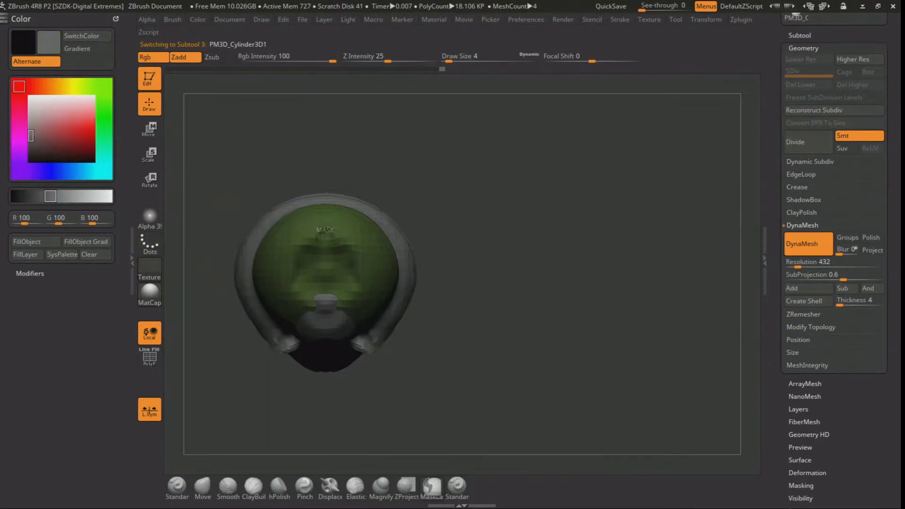
pyautogui.moveTo(420, 264)
pyautogui.keyDown('alt'); pyautogui.mouseDown()
pyautogui.moveTo(408, 212)
pyautogui.moveTo(420, 287)
pyautogui.moveTo(426, 158)
pyautogui.moveTo(434, 236)
pyautogui.moveTo(424, 254)
pyautogui.moveTo(474, 295)
pyautogui.moveTo(495, 196)
pyautogui.moveTo(594, 183)
pyautogui.moveTo(415, 236)
pyautogui.moveTo(448, 264)
pyautogui.mouseUp(); pyautogui.keyUp('alt')
pyautogui.click(34, 240)
# Lasso-mask the sculpted band at the body's lower end around the cap and fill it with the same grey
pyautogui.moveTo(481, 150)
pyautogui.mouseDown()
pyautogui.moveTo(550, 147)
pyautogui.moveTo(527, 130)
pyautogui.mouseUp()
pyautogui.moveTo(579, 137)
pyautogui.keyDown('alt'); pyautogui.mouseDown()
pyautogui.moveTo(529, 109)
pyautogui.moveTo(467, 115)
pyautogui.moveTo(481, 130)
pyautogui.mouseUp(); pyautogui.keyUp('alt')
pyautogui.moveTo(424, 226); pyautogui.dragTo(456, 228)
pyautogui.click(37, 242)
pyautogui.keyDown('ctrl'); pyautogui.moveTo(458, 151); pyautogui.dragTo(471, 165); pyautogui.keyUp('ctrl')
pyautogui.moveTo(459, 177); pyautogui.dragTo(440, 217)
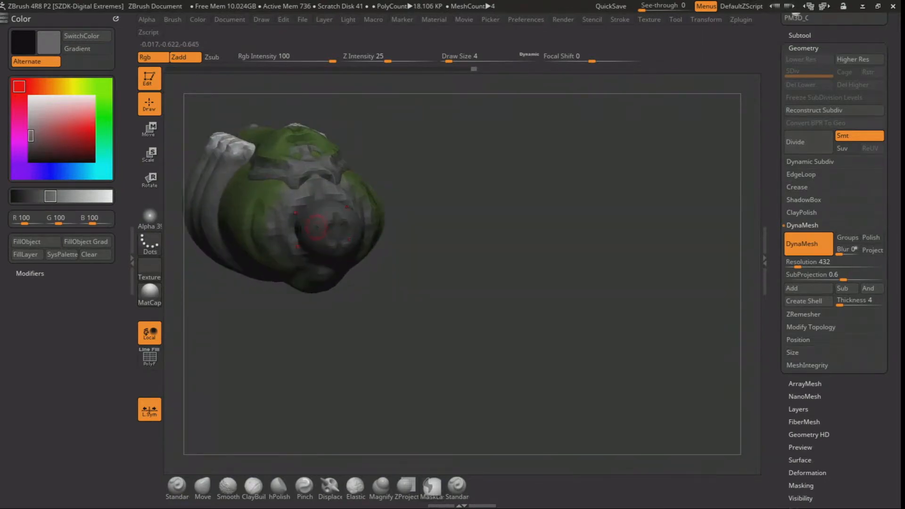
# Select the bottom cap and fill it with grey, RGB 100, 100, 100
pyautogui.keyDown('alt'); pyautogui.click(330, 226); pyautogui.keyUp('alt')
pyautogui.click(76, 133)
pyautogui.click(50, 196)
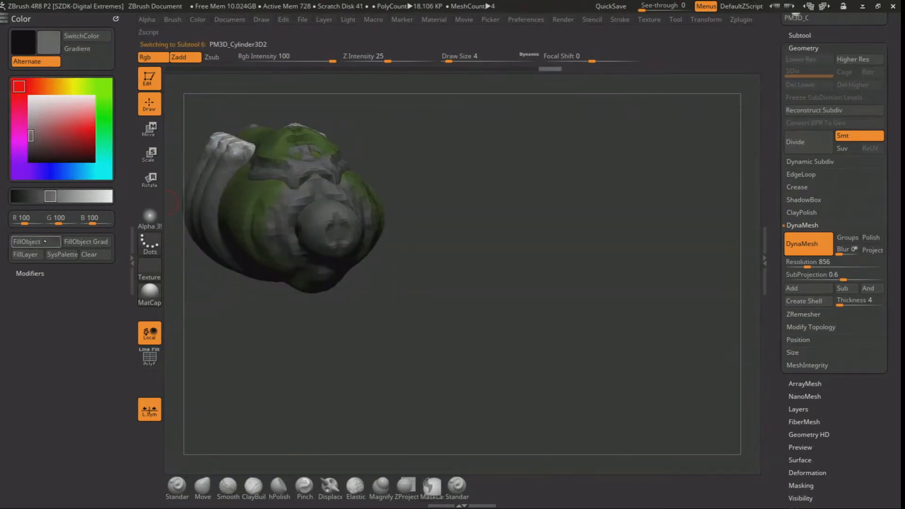
# Sample the light grey of the ring ends, RGB 191, 191, 191, and fill the bottom cap with it
pyautogui.moveTo(467, 211)
pyautogui.keyDown('ctrl'); pyautogui.mouseDown()
pyautogui.moveTo(464, 185)
pyautogui.moveTo(469, 245)
pyautogui.mouseUp(); pyautogui.keyUp('ctrl')
pyautogui.keyDown('alt'); pyautogui.moveTo(466, 174); pyautogui.dragTo(536, 358); pyautogui.keyUp('alt')
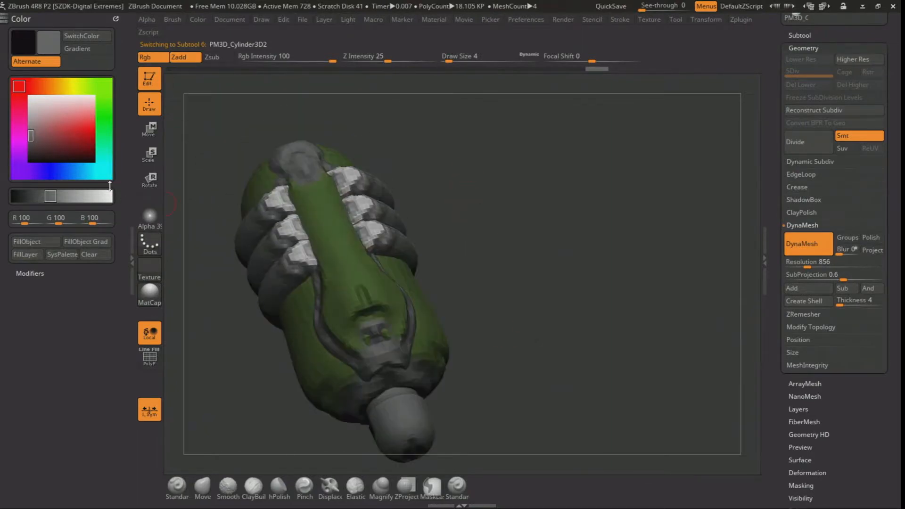
pyautogui.moveTo(62, 132); pyautogui.dragTo(274, 202)
pyautogui.moveTo(203, 346); pyautogui.dragTo(278, 325)
pyautogui.keyDown('alt'); pyautogui.moveTo(349, 401); pyautogui.dragTo(372, 271); pyautogui.keyUp('alt')
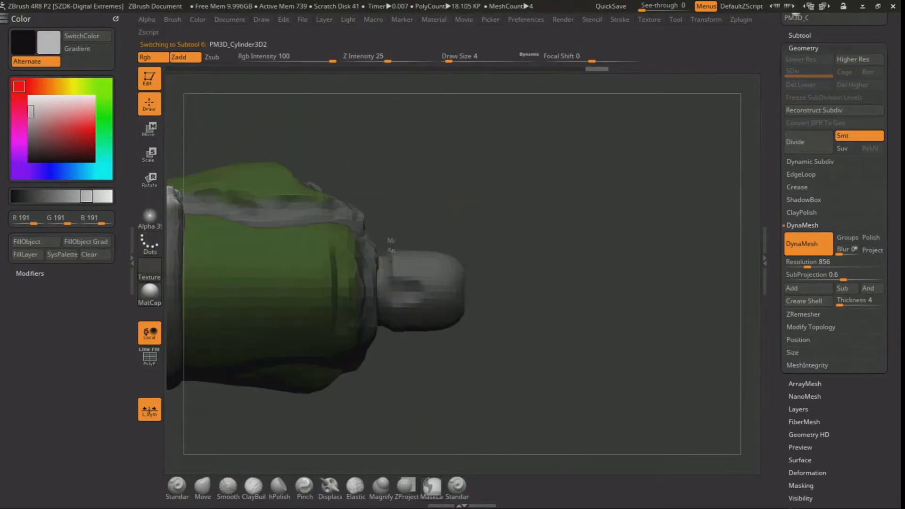
pyautogui.keyDown('ctrl'); pyautogui.moveTo(390, 241); pyautogui.dragTo(419, 284); pyautogui.keyUp('ctrl')
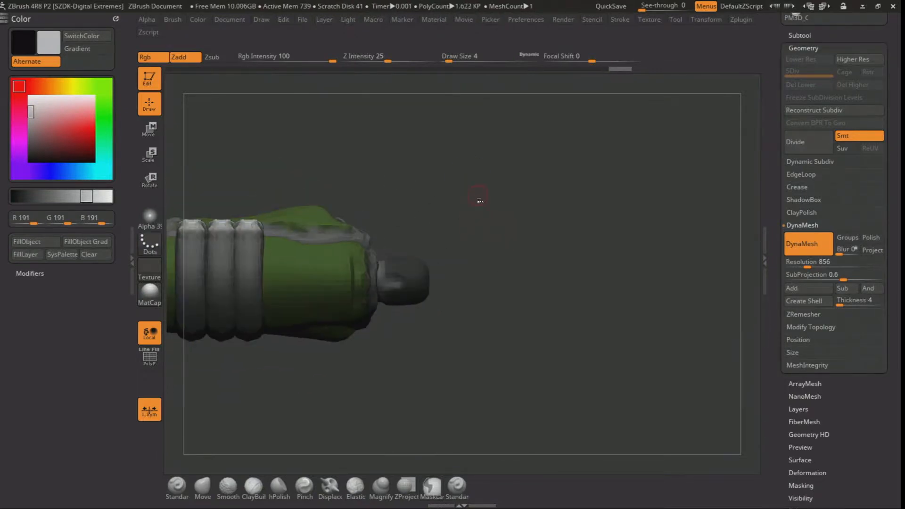
pyautogui.moveTo(479, 200)
pyautogui.mouseDown()
pyautogui.moveTo(514, 241)
pyautogui.moveTo(502, 256)
pyautogui.mouseUp()
pyautogui.click(44, 241)
# With the Standard brush set to colour only, paint the recess in the cap's tip grey, RGB 100, 100, 100
pyautogui.click(178, 487)
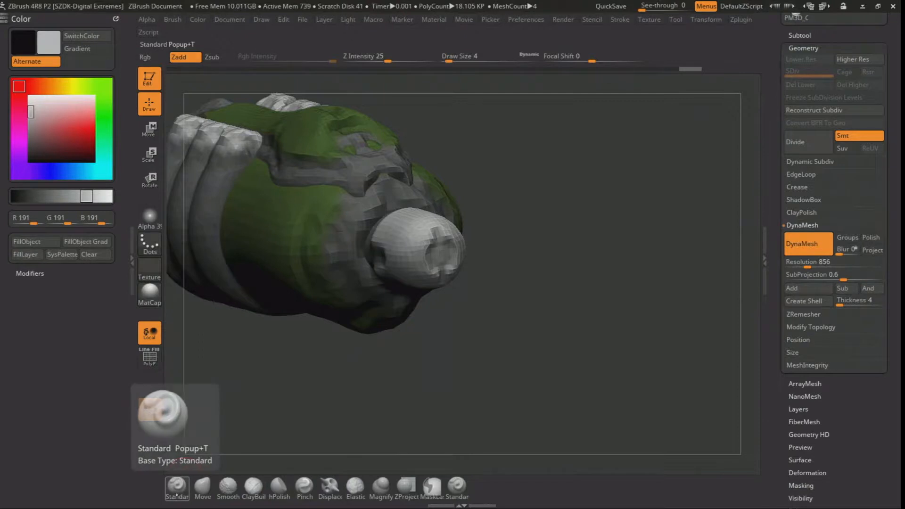
pyautogui.click(151, 59)
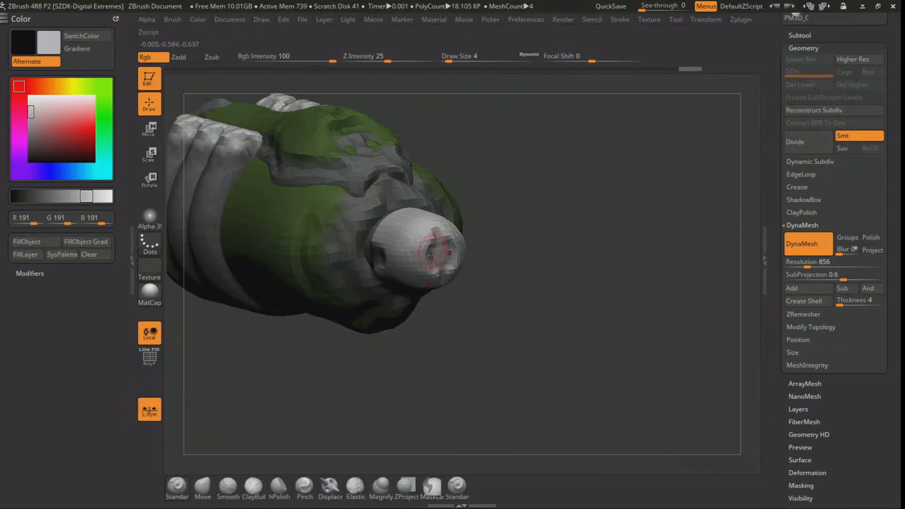
pyautogui.moveTo(52, 129); pyautogui.dragTo(368, 196)
pyautogui.moveTo(443, 250); pyautogui.dragTo(436, 259)
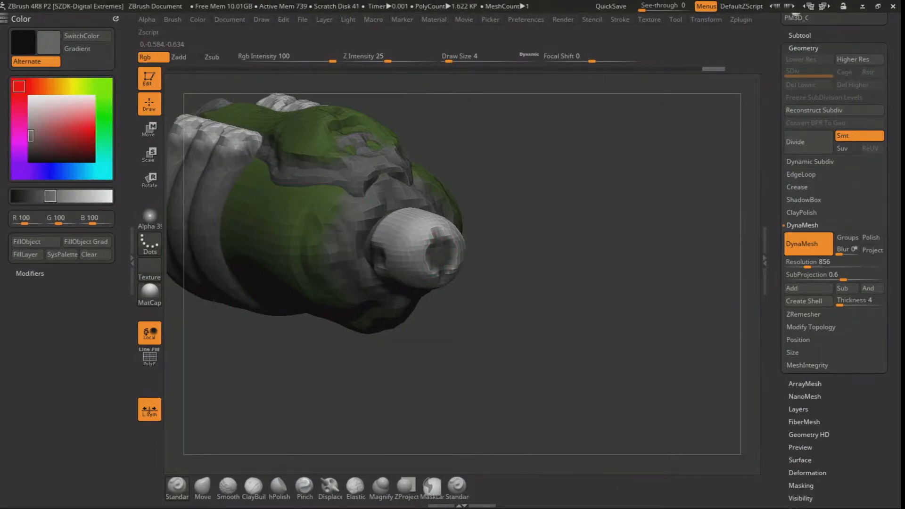
# Select the side strip, paint the roughened patch at its lower end grey, and rework the patch with the ClayBuildup brush
pyautogui.moveTo(497, 218); pyautogui.dragTo(385, 160)
pyautogui.keyDown('alt'); pyautogui.click(382, 160); pyautogui.keyUp('alt')
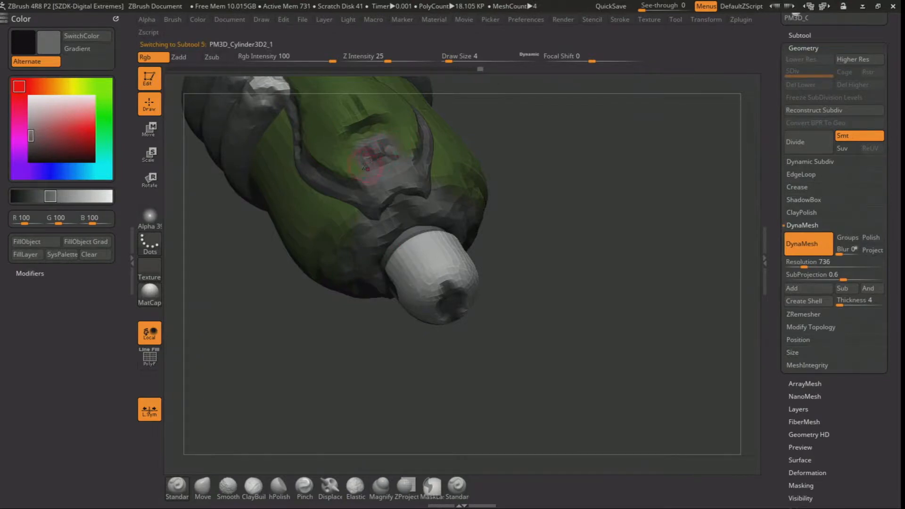
pyautogui.moveTo(495, 156)
pyautogui.keyDown('alt'); pyautogui.mouseDown()
pyautogui.moveTo(448, 115)
pyautogui.moveTo(476, 198)
pyautogui.moveTo(509, 199)
pyautogui.moveTo(494, 212)
pyautogui.mouseUp(); pyautogui.keyUp('alt')
pyautogui.keyDown('alt'); pyautogui.moveTo(495, 212); pyautogui.dragTo(495, 320); pyautogui.keyUp('alt')
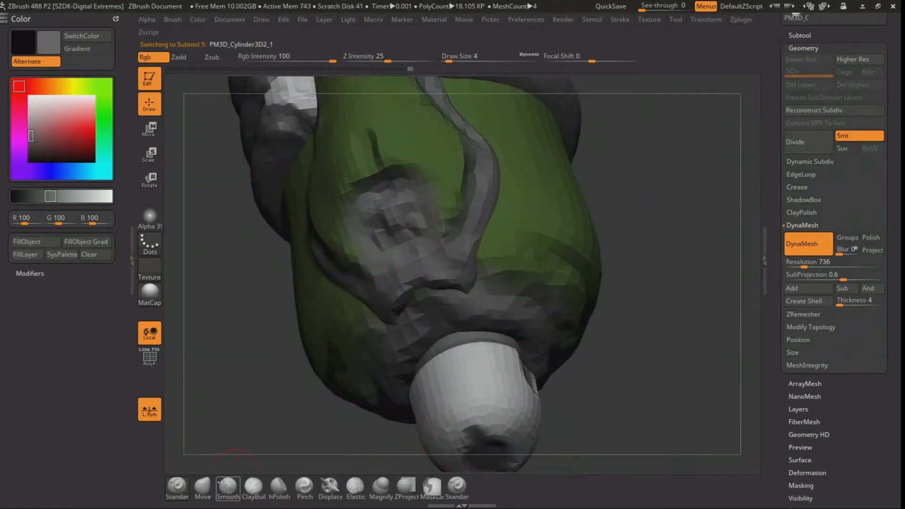
pyautogui.click(253, 488)
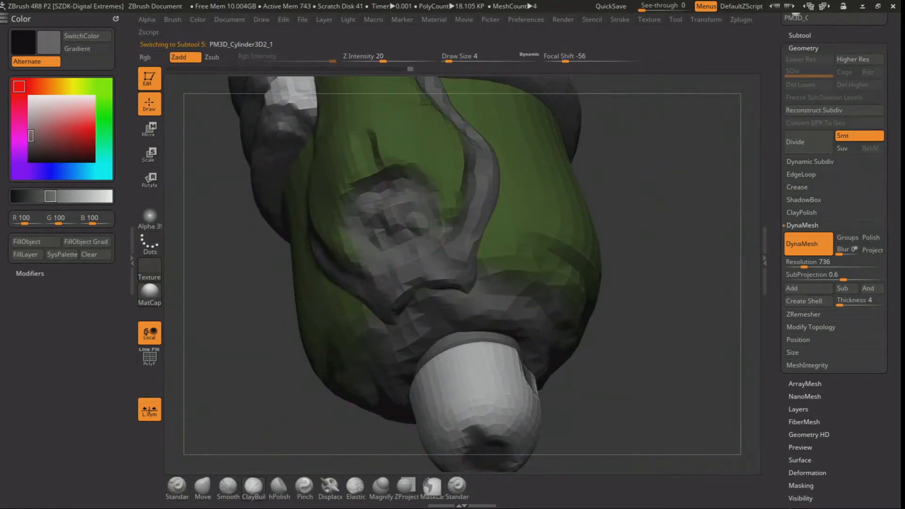
pyautogui.keyDown('alt'); pyautogui.click(426, 235); pyautogui.keyUp('alt')
# Select the main body and paint over the green gap in its lower grey patch with grey, RGB 100, 100, 100, using the Standard brush
pyautogui.moveTo(622, 328)
pyautogui.keyDown('alt'); pyautogui.mouseDown()
pyautogui.moveTo(612, 264)
pyautogui.moveTo(567, 219)
pyautogui.moveTo(540, 315)
pyautogui.moveTo(542, 367)
pyautogui.mouseUp(); pyautogui.keyUp('alt')
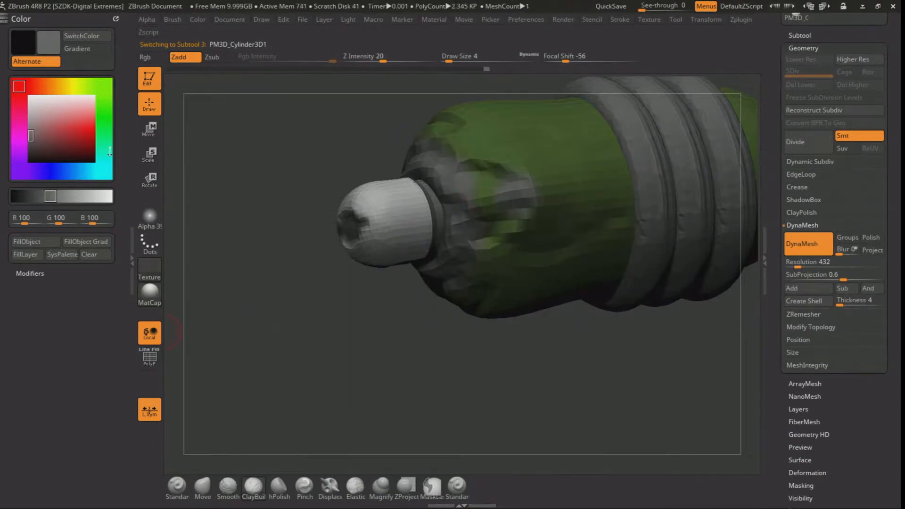
pyautogui.moveTo(64, 139); pyautogui.dragTo(642, 170)
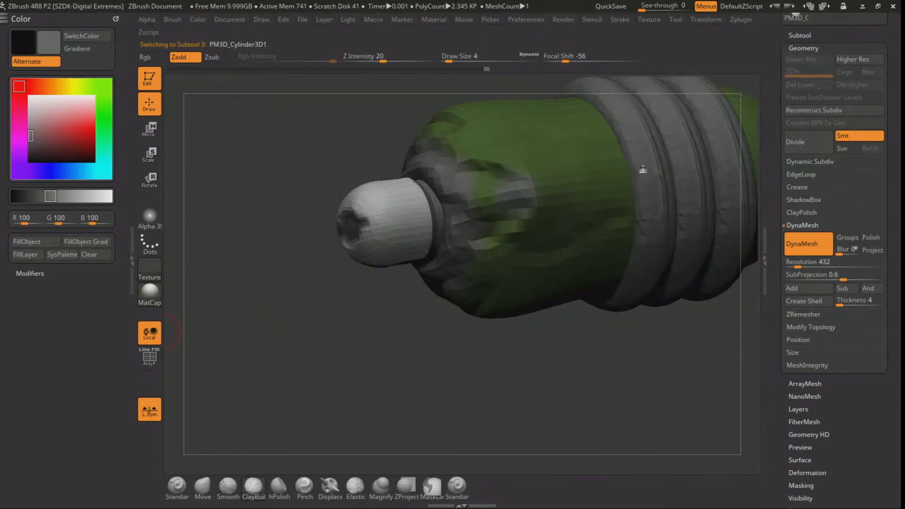
pyautogui.click(177, 486)
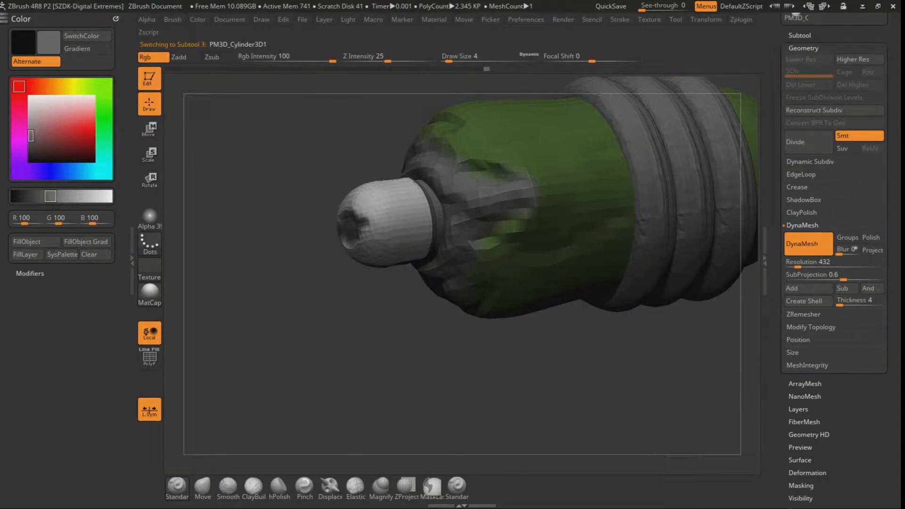
pyautogui.keyDown('alt'); pyautogui.moveTo(446, 317); pyautogui.dragTo(453, 376); pyautogui.keyUp('alt')
pyautogui.keyDown('alt'); pyautogui.moveTo(320, 302); pyautogui.dragTo(326, 346); pyautogui.keyUp('alt')
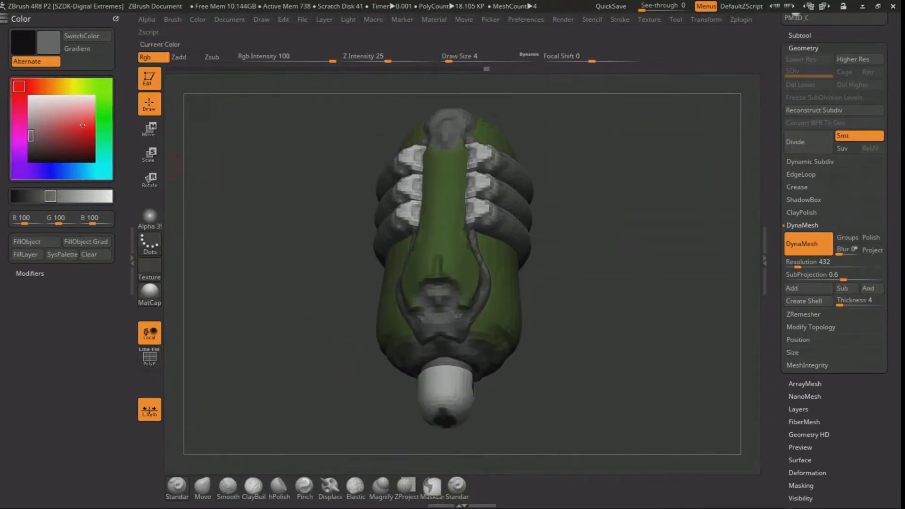
# Set the colour to orange, RGB 255, 140, 0, and paint a spot in the side strip's lower grey patch
pyautogui.click(53, 86)
pyautogui.click(92, 129)
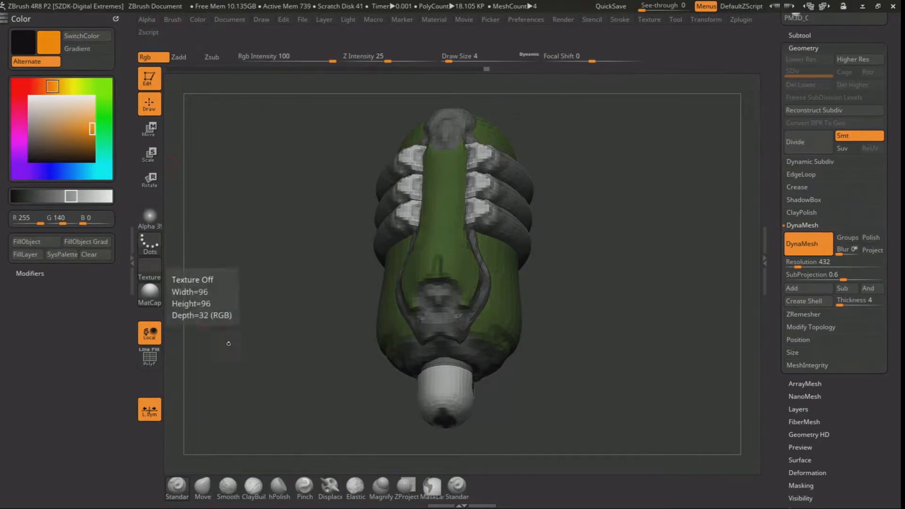
pyautogui.moveTo(308, 269); pyautogui.dragTo(306, 246)
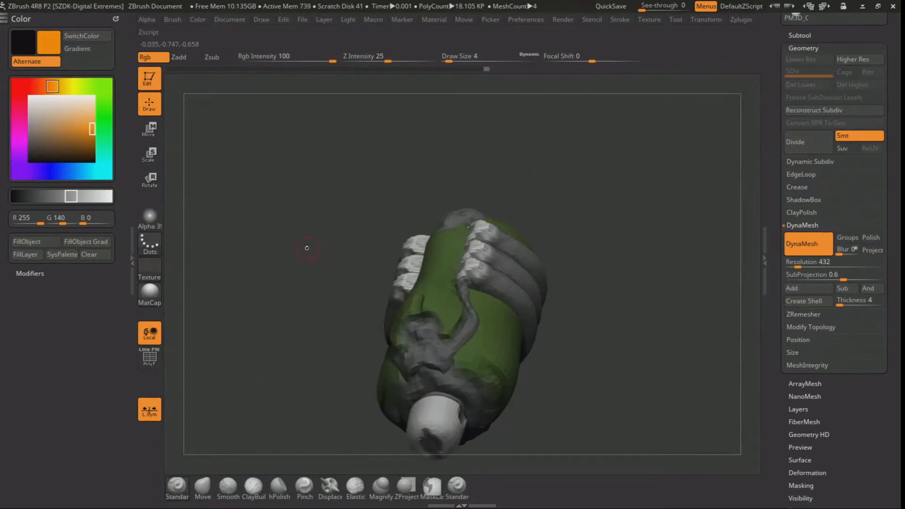
pyautogui.keyDown('alt'); pyautogui.click(420, 335); pyautogui.keyUp('alt')
# Select the open rings and paint the centres of their light grey ends orange
pyautogui.moveTo(293, 262); pyautogui.dragTo(312, 286)
pyautogui.keyDown('alt'); pyautogui.click(473, 170); pyautogui.keyUp('alt')
pyautogui.click(457, 167)
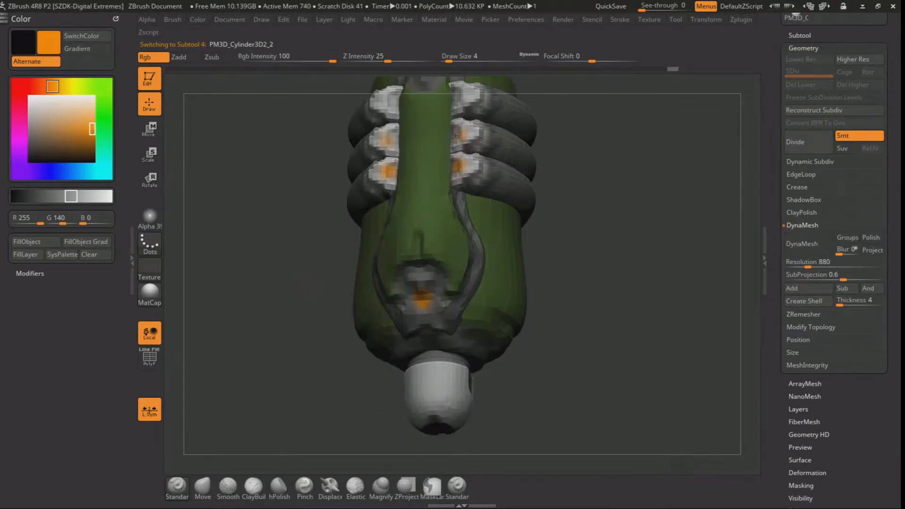
pyautogui.moveTo(467, 94)
pyautogui.keyDown('alt'); pyautogui.mouseDown(button='right')
pyautogui.moveTo(460, 192)
pyautogui.moveTo(553, 200)
pyautogui.mouseUp(button='right'); pyautogui.keyUp('alt')
pyautogui.moveTo(554, 201); pyautogui.dragTo(520, 184)
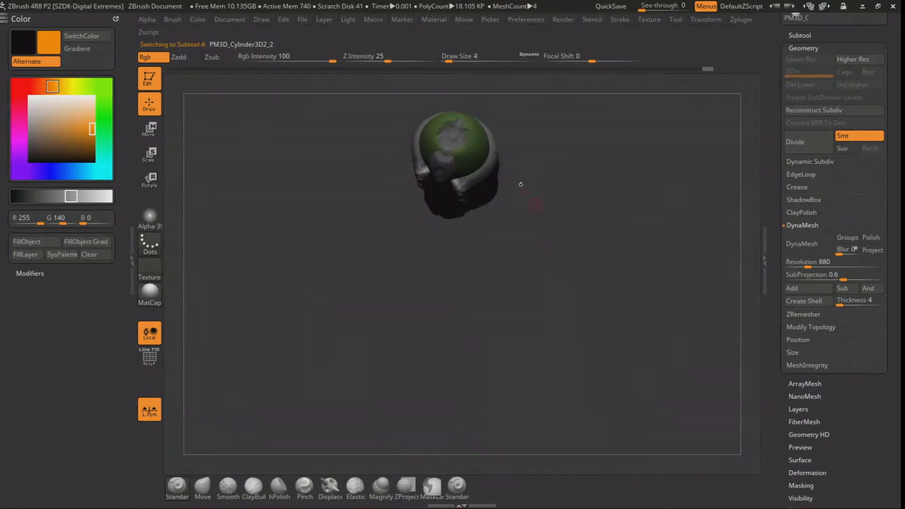
# Select the main body and paint orange accents inside its grey patches
pyautogui.keyDown('alt'); pyautogui.click(451, 138); pyautogui.keyUp('alt')
pyautogui.moveTo(521, 233); pyautogui.dragTo(561, 203)
pyautogui.moveTo(560, 202); pyautogui.dragTo(537, 189)
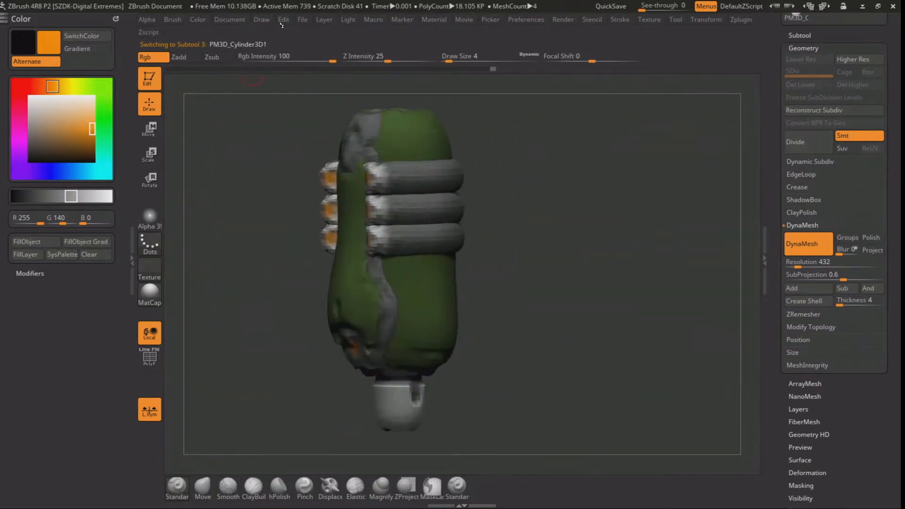
# Enable the render colour adjustments and raise the middle of the RGB Level curve to brighten the view
pyautogui.moveTo(463, 19)
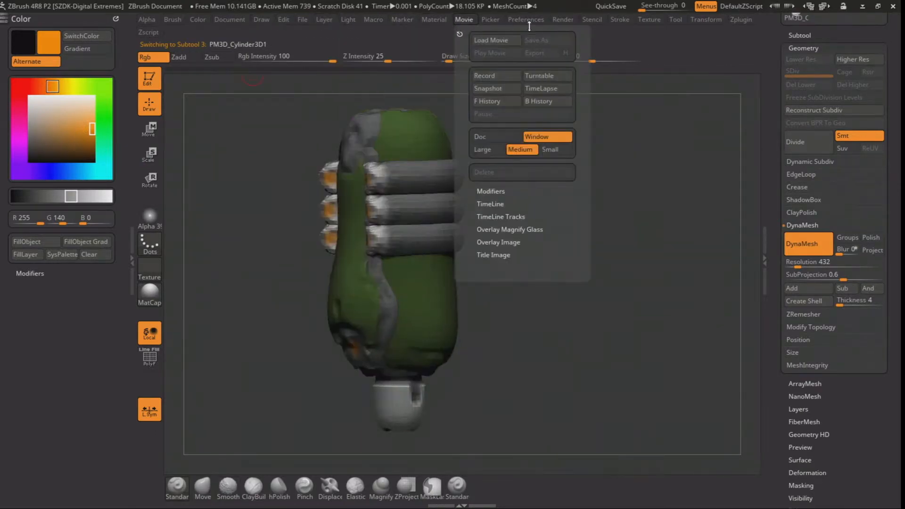
pyautogui.moveTo(525, 21)
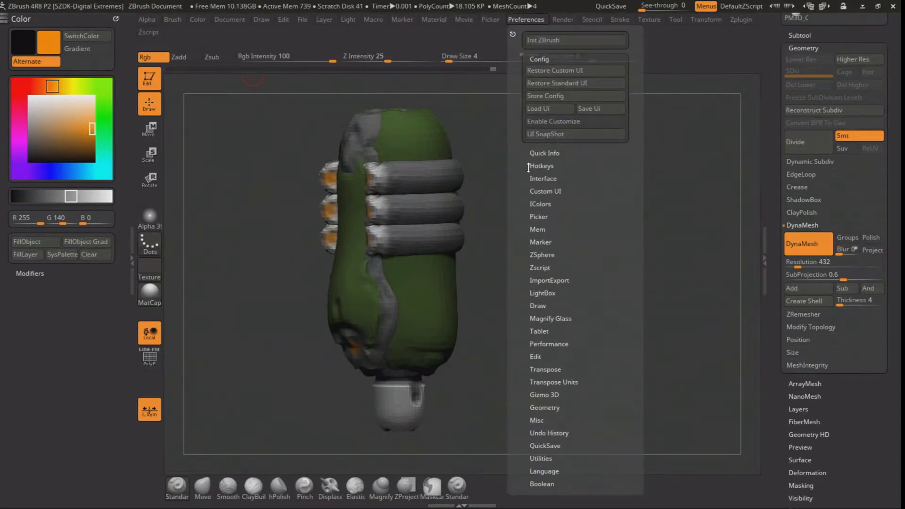
pyautogui.moveTo(561, 21)
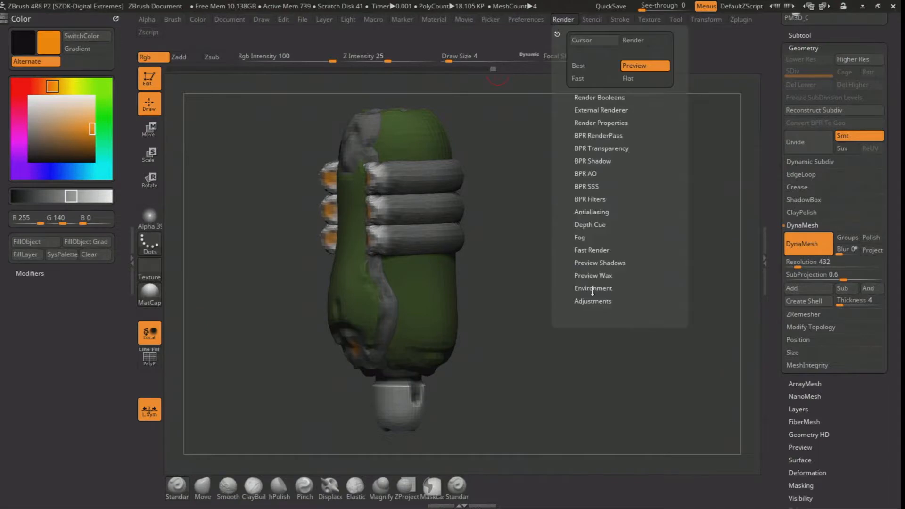
pyautogui.click(595, 301)
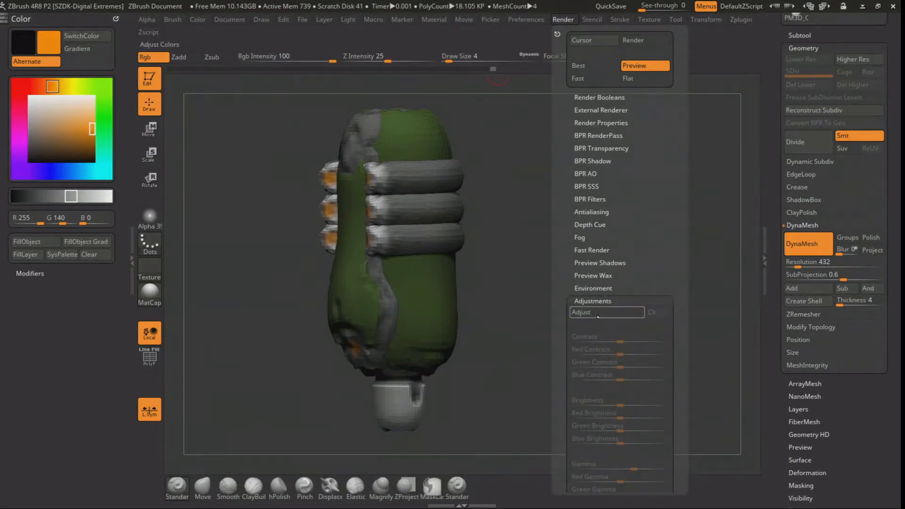
pyautogui.scroll(-1, 565, 330)
pyautogui.scroll(-3, 565, 331)
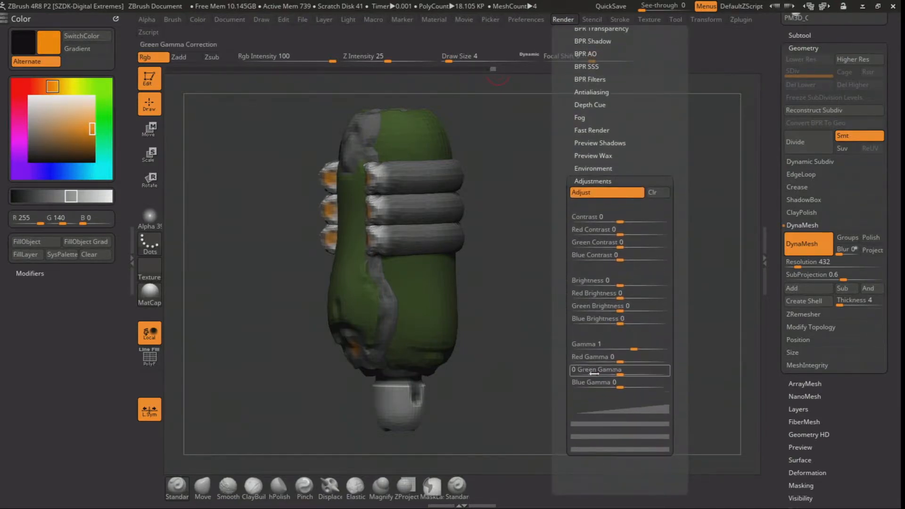
pyautogui.click(623, 408)
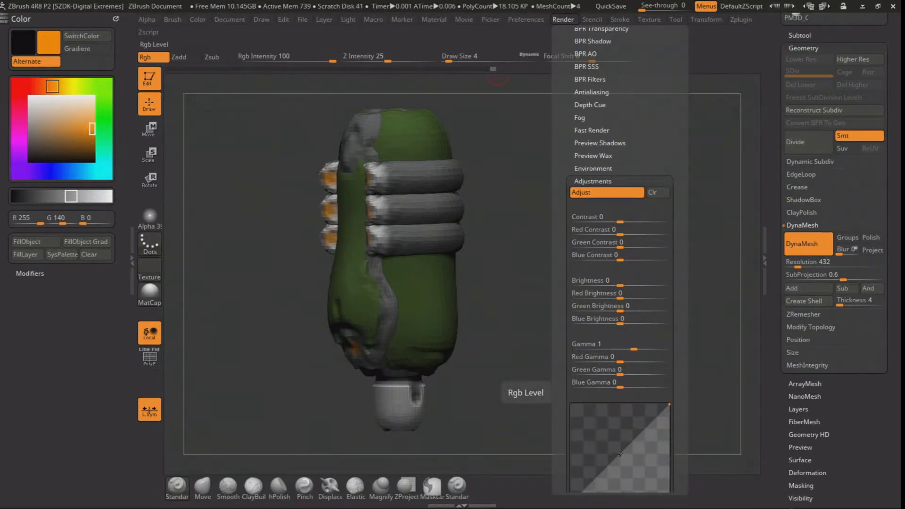
pyautogui.moveTo(620, 454); pyautogui.dragTo(607, 440)
pyautogui.moveTo(504, 293)
pyautogui.keyDown('shift'); pyautogui.mouseDown()
pyautogui.moveTo(533, 292)
pyautogui.moveTo(517, 207)
pyautogui.moveTo(539, 198)
pyautogui.moveTo(536, 265)
pyautogui.mouseUp(); pyautogui.keyUp('shift')
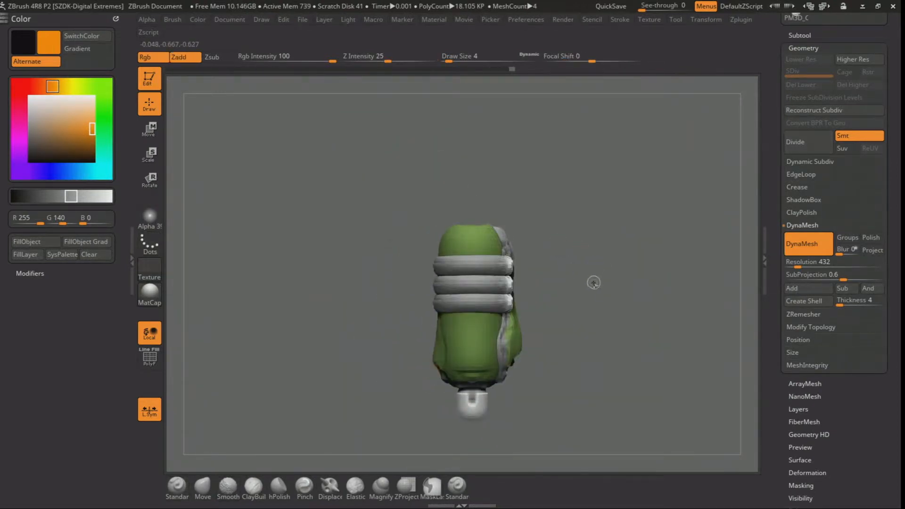
# Save the tool in the ZbrushTalk folder as 006-BasicShapes
pyautogui.hotkey('ctrl', 's')
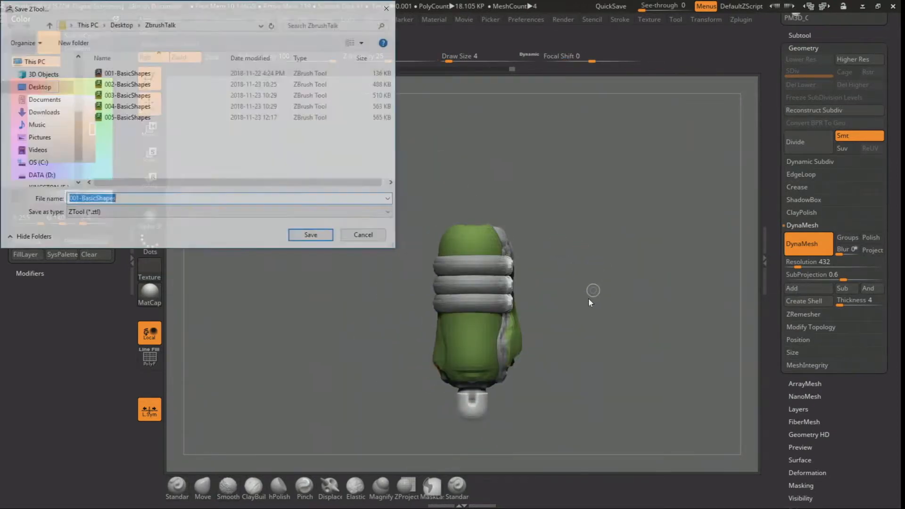
pyautogui.moveTo(79, 202); pyautogui.dragTo(75, 206)
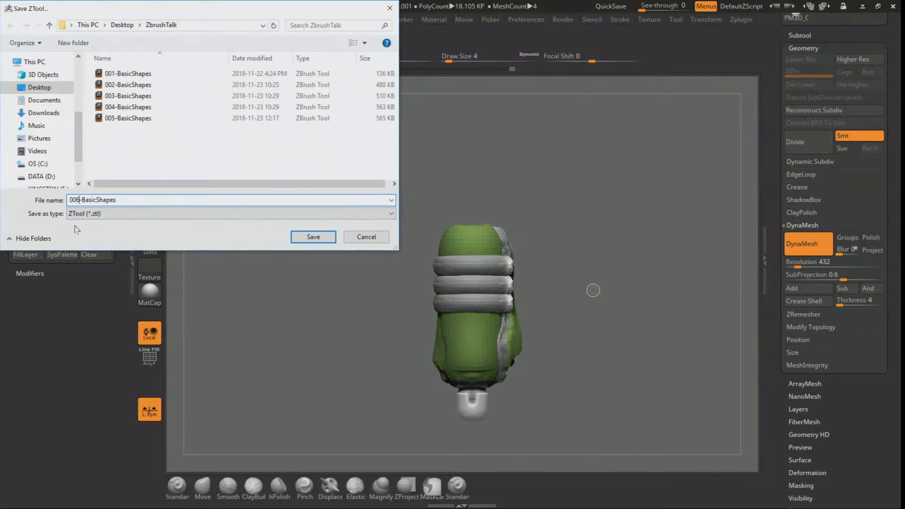
pyautogui.press('Return')
pyautogui.moveTo(580, 176); pyautogui.dragTo(593, 220)
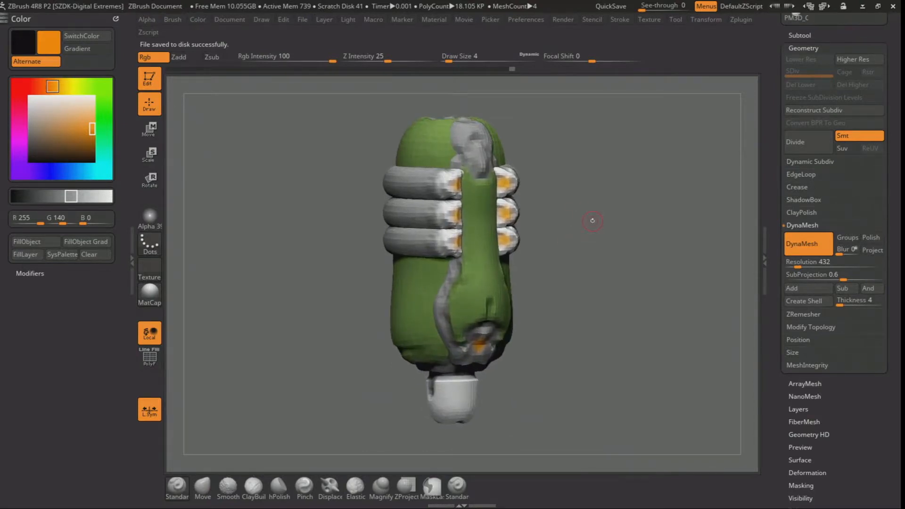
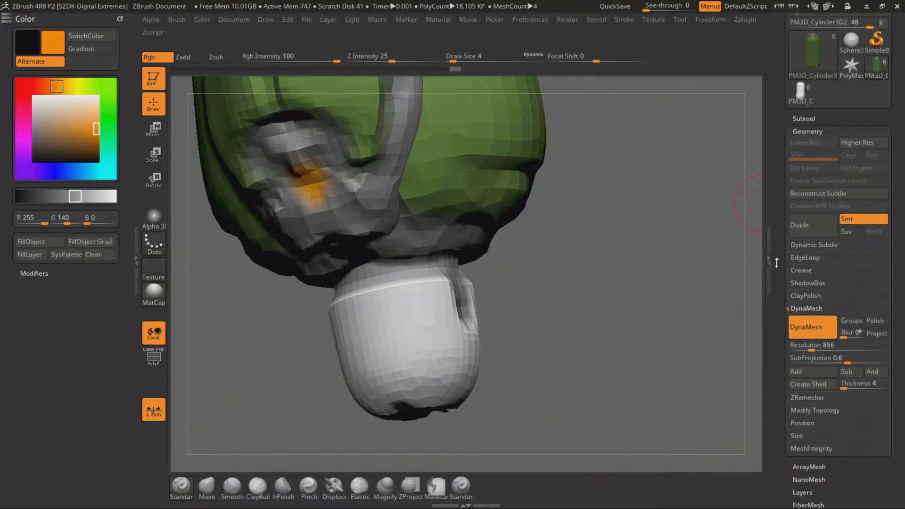
# Remesh the small capsule piece under the green body with ZRemesher at a target polygons count of 1.29117
pyautogui.click(813, 254)
pyautogui.click(807, 236)
pyautogui.click(810, 250)
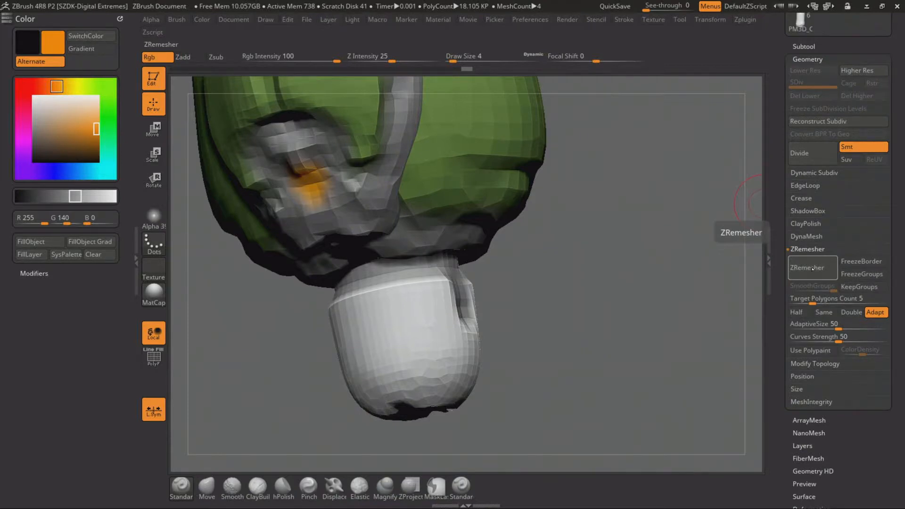
pyautogui.moveTo(811, 299); pyautogui.dragTo(800, 298)
pyautogui.click(810, 271)
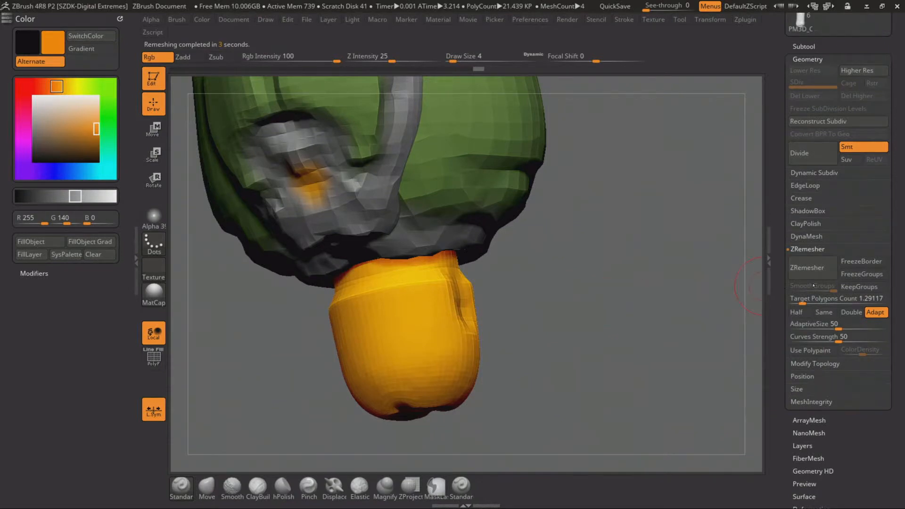
# Lower the target polygons count to 0.65764 and remesh the small capsule piece repeatedly
pyautogui.click(801, 301)
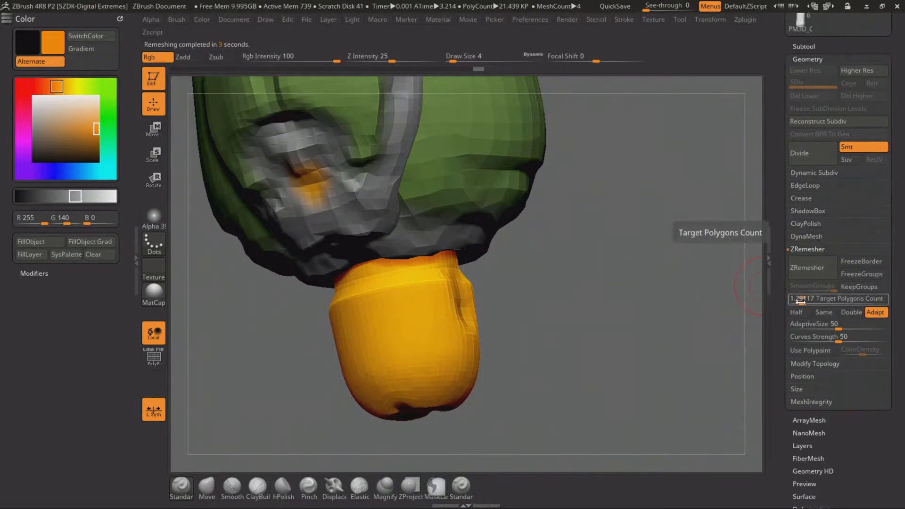
pyautogui.moveTo(799, 302); pyautogui.dragTo(794, 301)
pyautogui.click(806, 269)
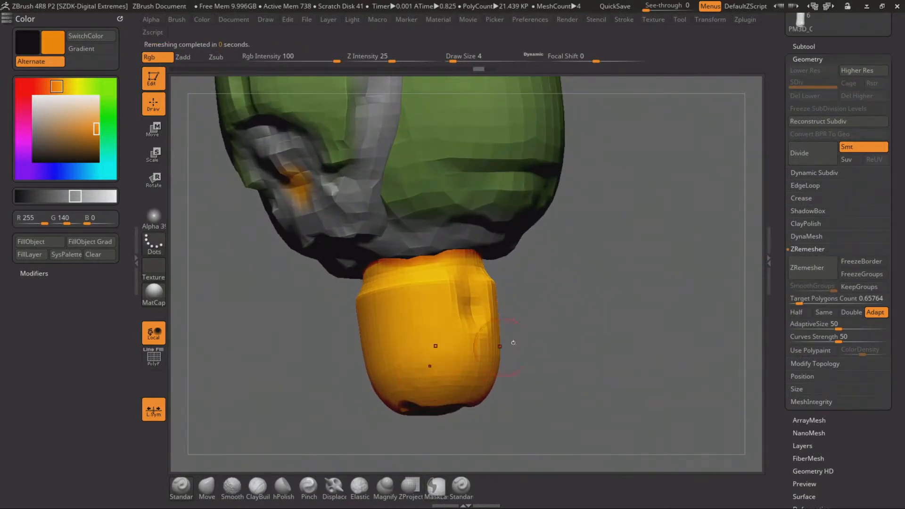
pyautogui.moveTo(533, 330)
pyautogui.keyDown('alt'); pyautogui.mouseDown()
pyautogui.moveTo(539, 270)
pyautogui.moveTo(537, 325)
pyautogui.mouseUp(); pyautogui.keyUp('alt')
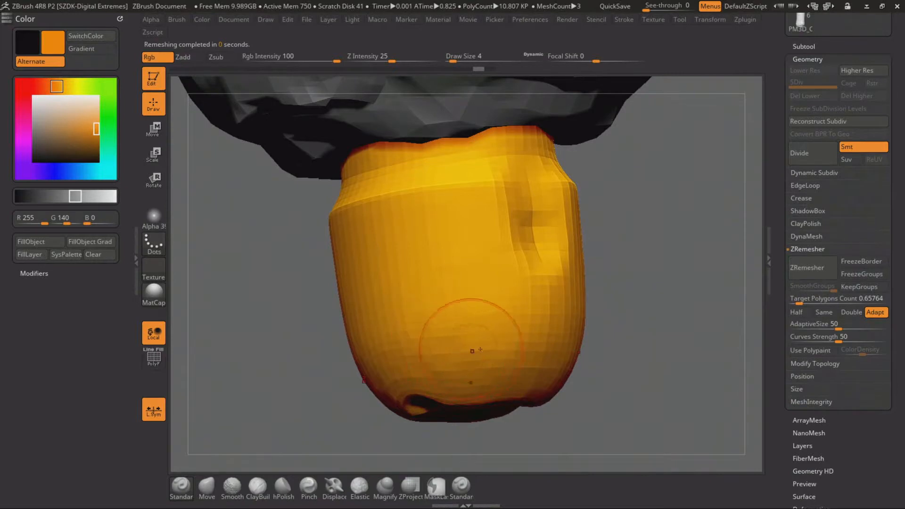
pyautogui.keyDown('alt'); pyautogui.moveTo(645, 323); pyautogui.dragTo(622, 262); pyautogui.keyUp('alt')
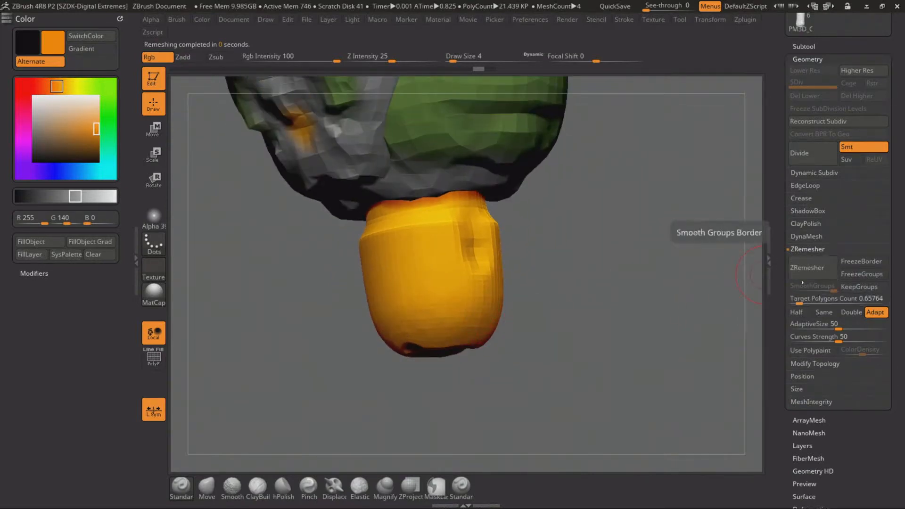
pyautogui.click(806, 268)
# Set the Smooth brush's draw size to 17 and divide the remeshed capsule piece to subdivision level 2
pyautogui.press('shift')
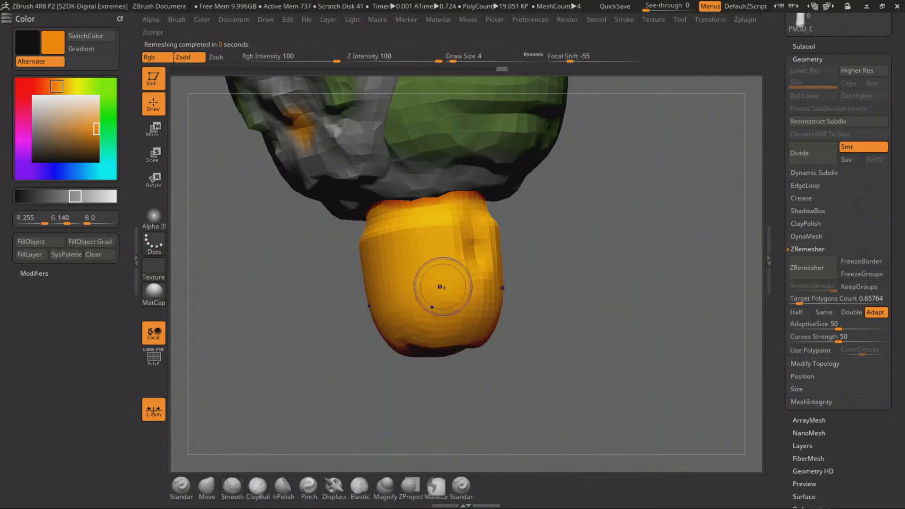
pyautogui.press('space')
pyautogui.moveTo(436, 299); pyautogui.dragTo(443, 299)
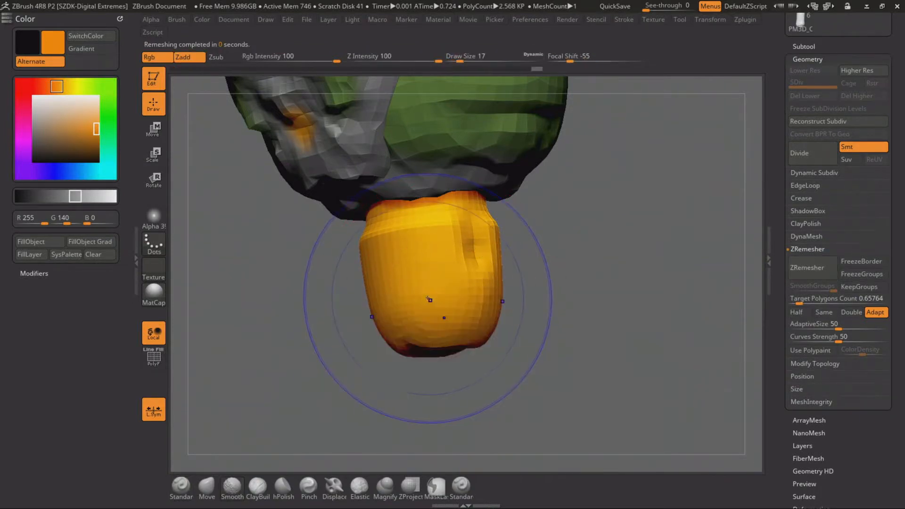
pyautogui.click(807, 249)
pyautogui.click(817, 121)
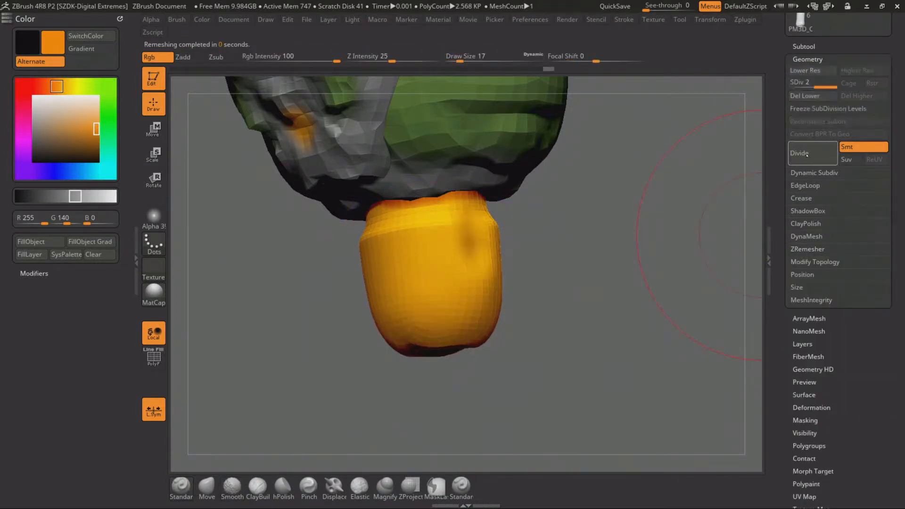
# Set the draw size to 2 and change the colour to neutral grey with R, G and B at 118
pyautogui.moveTo(612, 248); pyautogui.dragTo(577, 273)
pyautogui.moveTo(630, 234)
pyautogui.keyDown('alt'); pyautogui.mouseDown()
pyautogui.moveTo(620, 239)
pyautogui.moveTo(652, 226)
pyautogui.moveTo(643, 241)
pyautogui.mouseUp(); pyautogui.keyUp('alt')
pyautogui.press('space')
pyautogui.moveTo(414, 213); pyautogui.dragTo(405, 211)
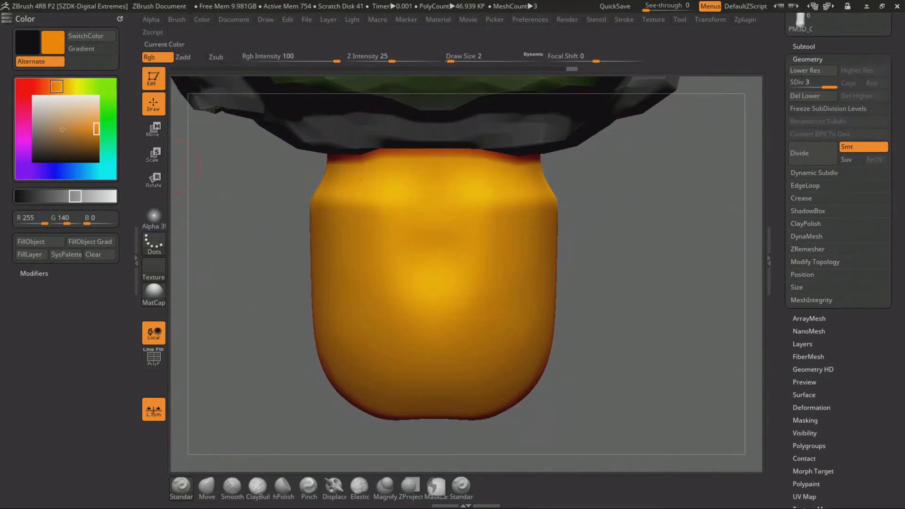
pyautogui.moveTo(58, 135); pyautogui.dragTo(26, 131)
# Divide the capsule piece to subdivision level 4 and flatten its front with the hPolish brush
pyautogui.moveTo(635, 236)
pyautogui.keyDown('alt'); pyautogui.mouseDown()
pyautogui.moveTo(643, 244)
pyautogui.moveTo(577, 208)
pyautogui.moveTo(569, 369)
pyautogui.moveTo(535, 376)
pyautogui.moveTo(555, 359)
pyautogui.moveTo(541, 297)
pyautogui.moveTo(550, 270)
pyautogui.moveTo(555, 299)
pyautogui.mouseUp(); pyautogui.keyUp('alt')
pyautogui.click(809, 154)
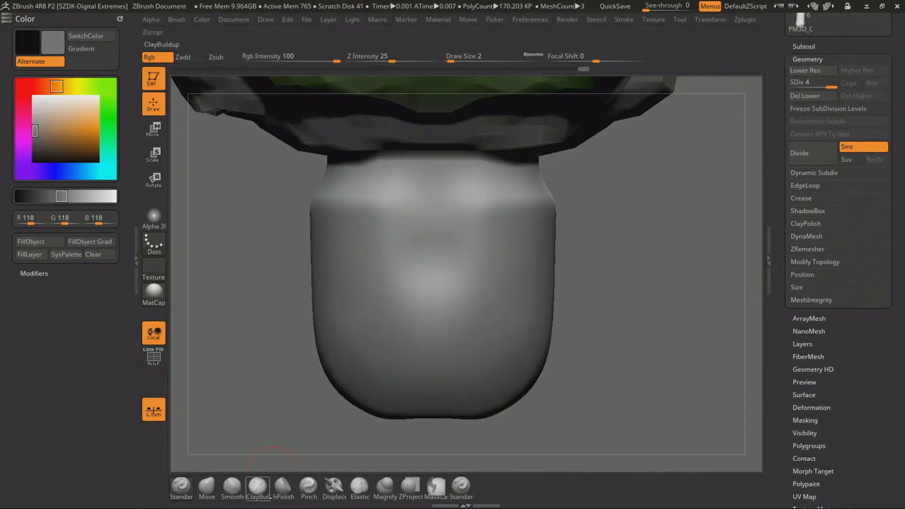
pyautogui.click(282, 485)
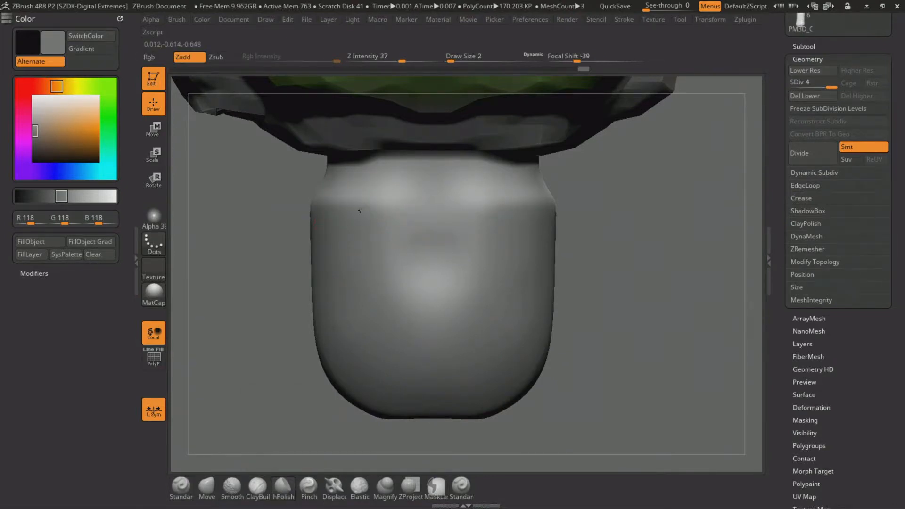
pyautogui.keyDown('alt'); pyautogui.moveTo(587, 292); pyautogui.dragTo(605, 302); pyautogui.keyUp('alt')
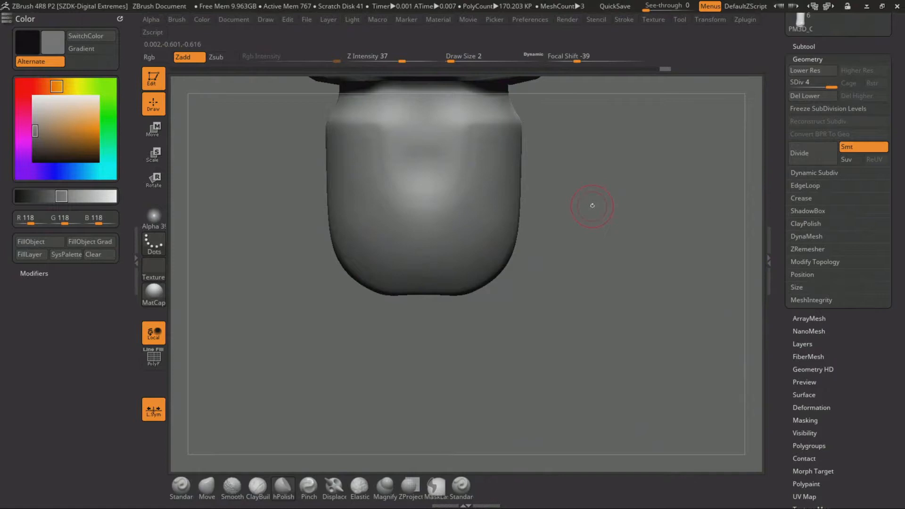
pyautogui.keyDown('alt'); pyautogui.moveTo(592, 205); pyautogui.dragTo(565, 302); pyautogui.keyUp('alt')
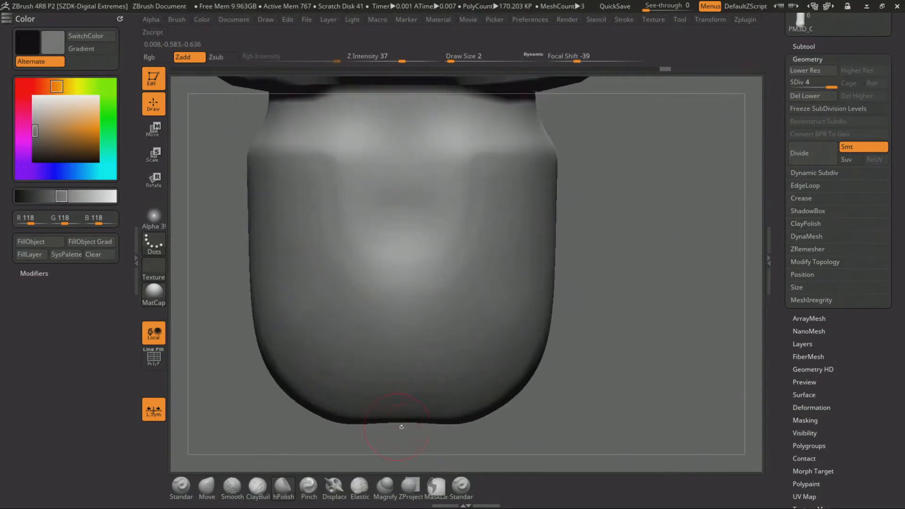
# Select the second Standard brush with Alpha 39 and check its stroke and draw size settings
pyautogui.click(461, 487)
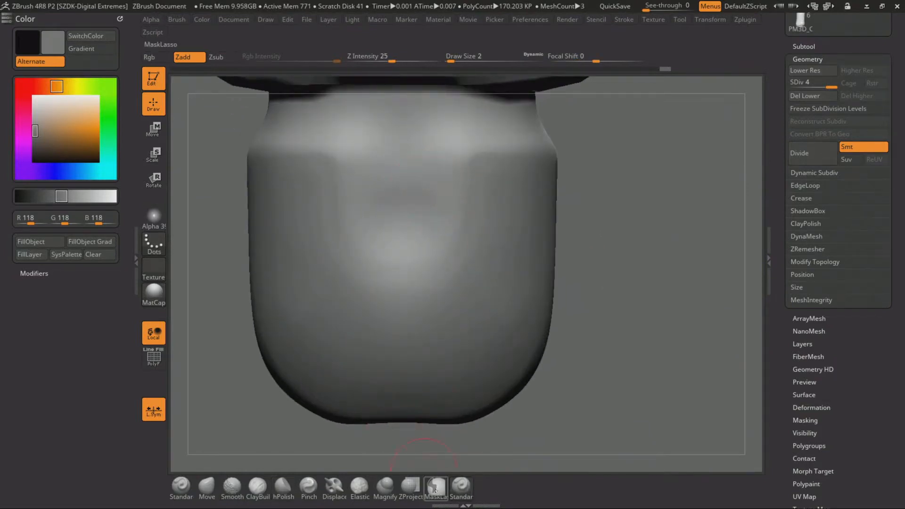
pyautogui.press('space')
pyautogui.press('space')
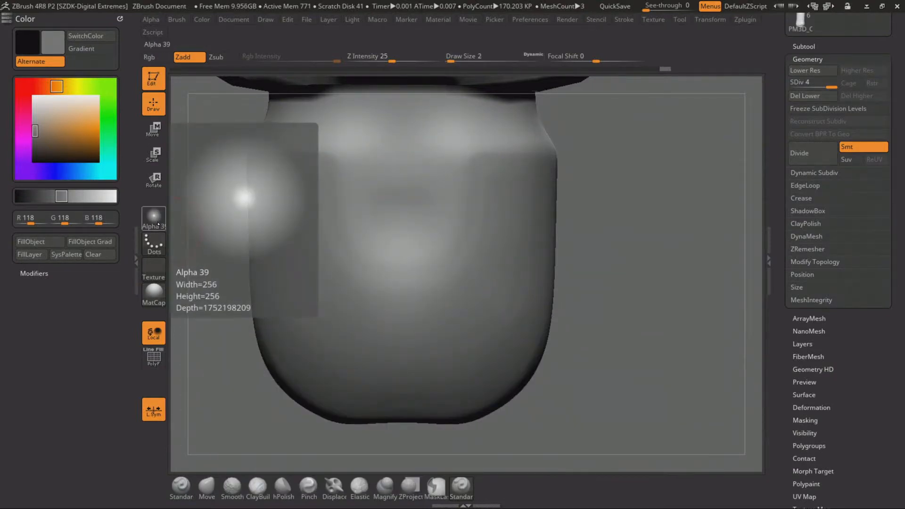
pyautogui.click(154, 217)
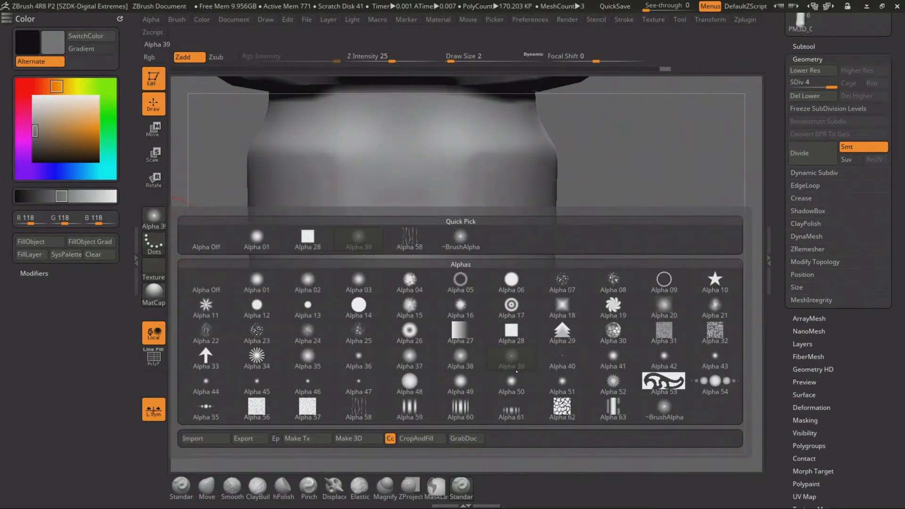
pyautogui.click(514, 362)
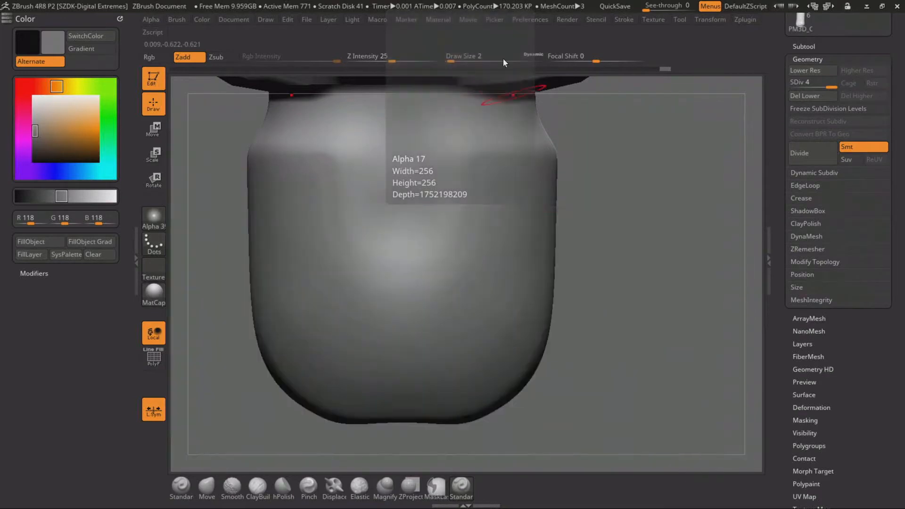
pyautogui.click(623, 20)
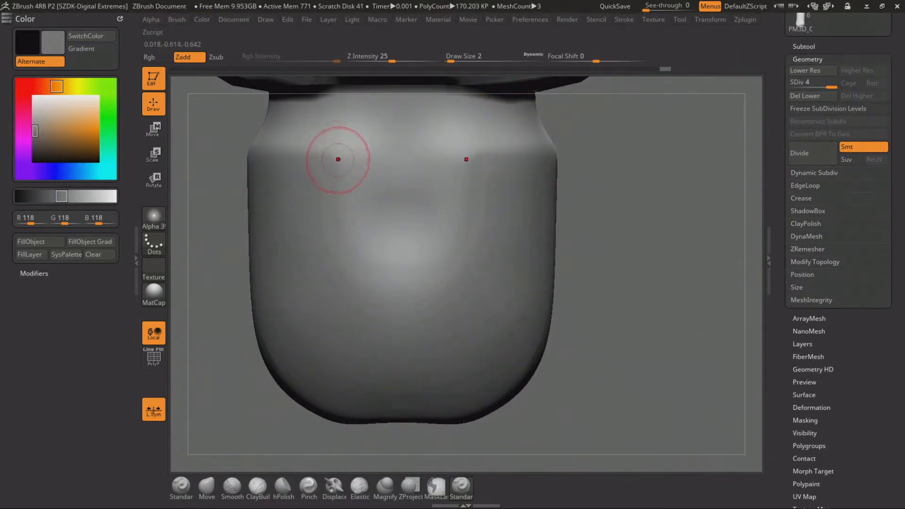
pyautogui.press('space')
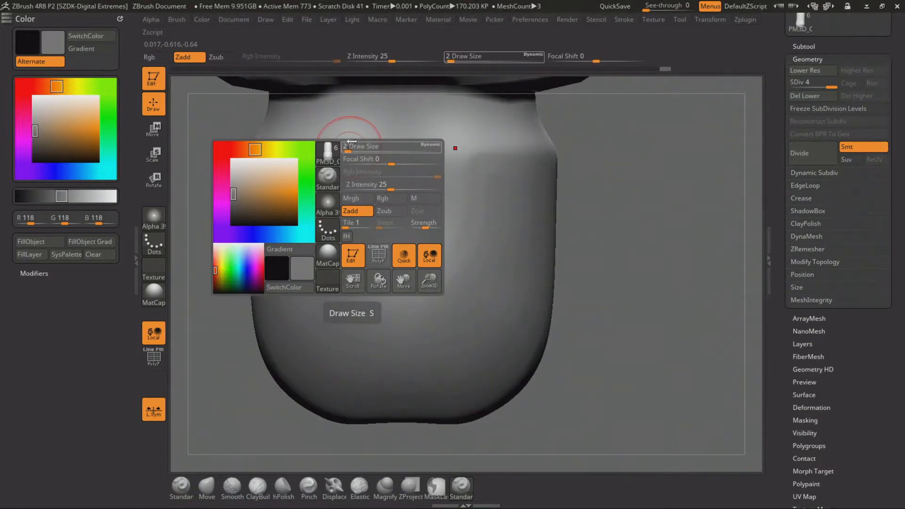
# Carve a groove around the front of the capsule's neck, running down into a U-shaped tab with an inner vertical slot
pyautogui.keyDown('alt'); pyautogui.moveTo(219, 184); pyautogui.dragTo(235, 224); pyautogui.keyUp('alt')
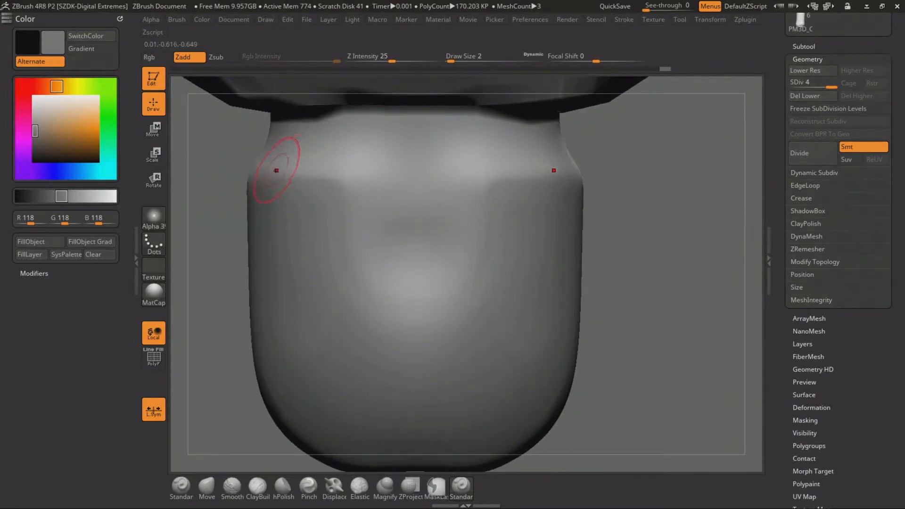
pyautogui.moveTo(288, 163)
pyautogui.mouseDown()
pyautogui.moveTo(335, 161)
pyautogui.moveTo(355, 204)
pyautogui.moveTo(360, 169)
pyautogui.moveTo(374, 256)
pyautogui.mouseUp()
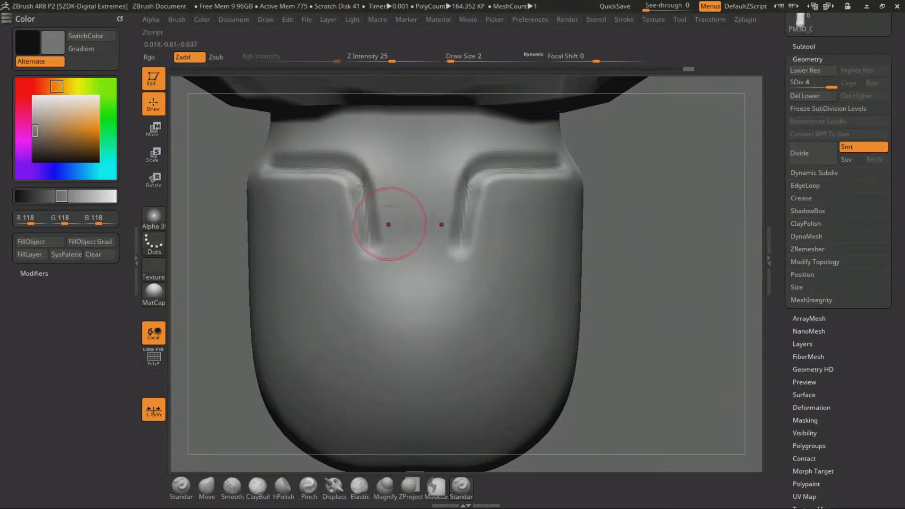
pyautogui.hotkey('ctrl', 'z')
pyautogui.moveTo(357, 176)
pyautogui.mouseDown()
pyautogui.moveTo(369, 185)
pyautogui.moveTo(376, 259)
pyautogui.moveTo(415, 290)
pyautogui.mouseUp()
pyautogui.moveTo(414, 245); pyautogui.dragTo(409, 148)
pyautogui.moveTo(376, 180)
pyautogui.mouseDown()
pyautogui.moveTo(387, 131)
pyautogui.moveTo(415, 122)
pyautogui.mouseUp()
# Carve a groove across the back of the capsule's neck to join the grooves from both sides
pyautogui.moveTo(603, 230)
pyautogui.keyDown('alt'); pyautogui.mouseDown()
pyautogui.moveTo(604, 220)
pyautogui.moveTo(679, 221)
pyautogui.mouseUp(); pyautogui.keyUp('alt')
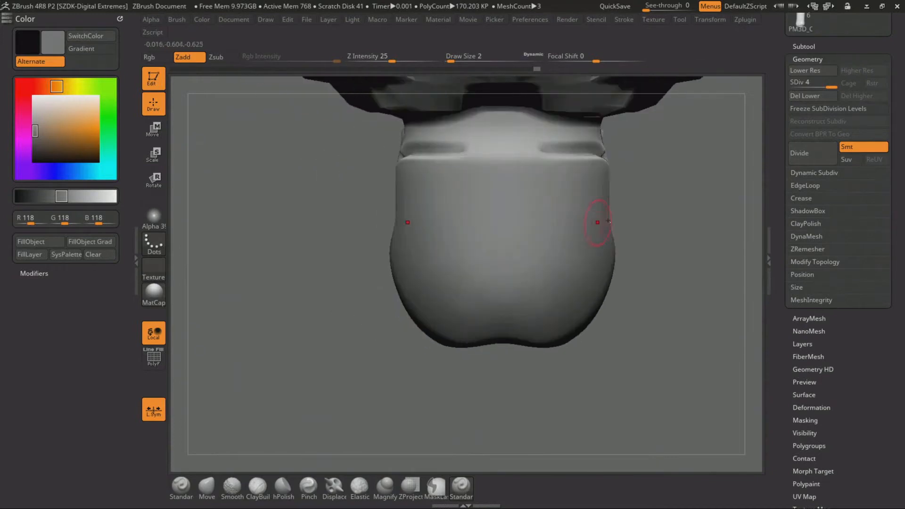
pyautogui.keyDown('alt'); pyautogui.moveTo(666, 185); pyautogui.dragTo(585, 224); pyautogui.keyUp('alt')
pyautogui.moveTo(408, 181); pyautogui.dragTo(566, 191)
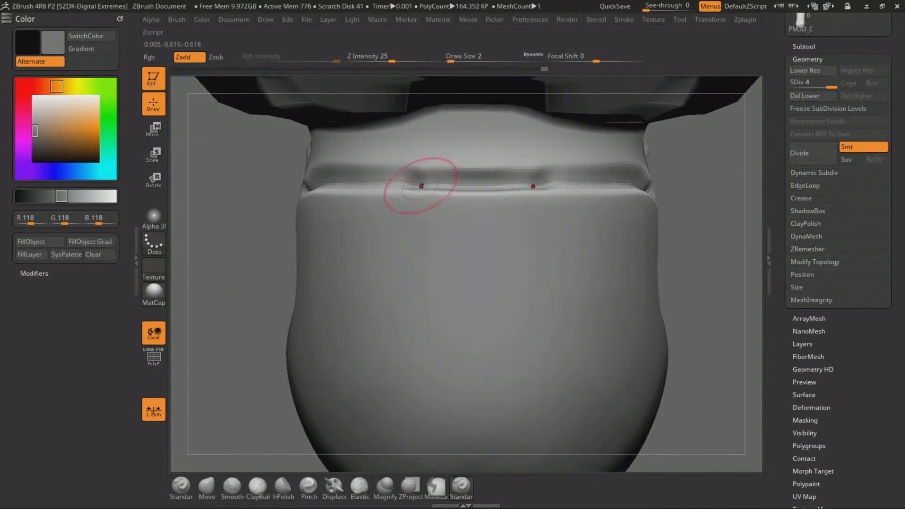
pyautogui.hotkey('ctrl', 'z')
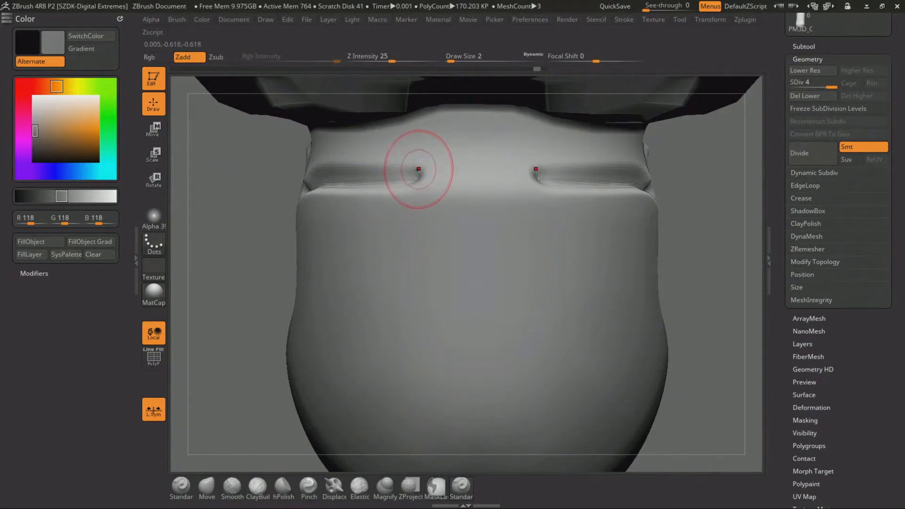
pyautogui.moveTo(414, 170)
pyautogui.mouseDown()
pyautogui.moveTo(540, 169)
pyautogui.moveTo(546, 179)
pyautogui.mouseUp()
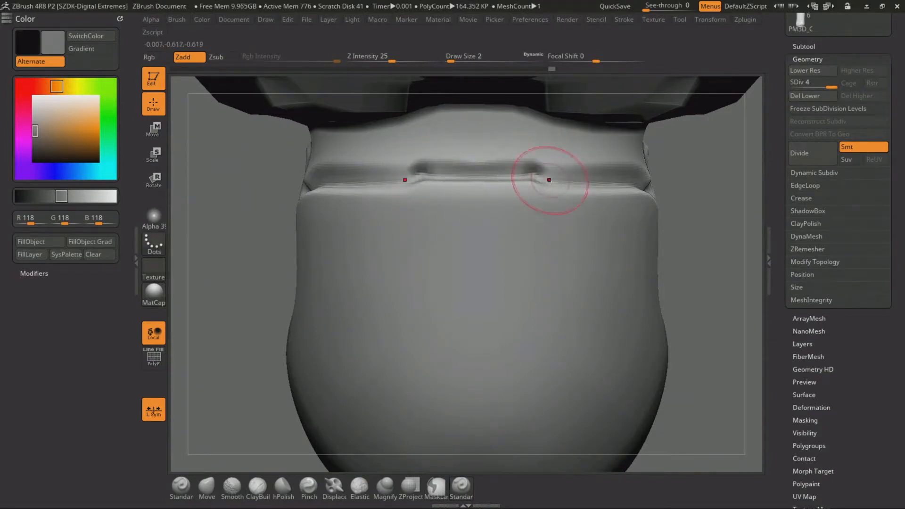
pyautogui.moveTo(419, 166); pyautogui.dragTo(542, 168)
# Examine the carved grooves from several angles and review the brush's Lazy Mouse settings
pyautogui.moveTo(716, 259)
pyautogui.keyDown('alt'); pyautogui.mouseDown()
pyautogui.moveTo(564, 215)
pyautogui.moveTo(575, 214)
pyautogui.moveTo(558, 228)
pyautogui.moveTo(529, 171)
pyautogui.mouseUp(); pyautogui.keyUp('alt')
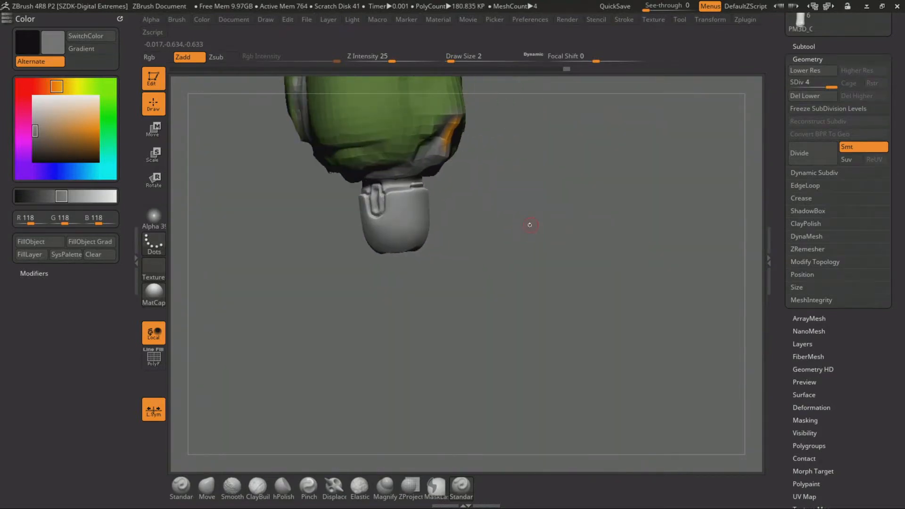
pyautogui.moveTo(495, 228); pyautogui.dragTo(531, 256)
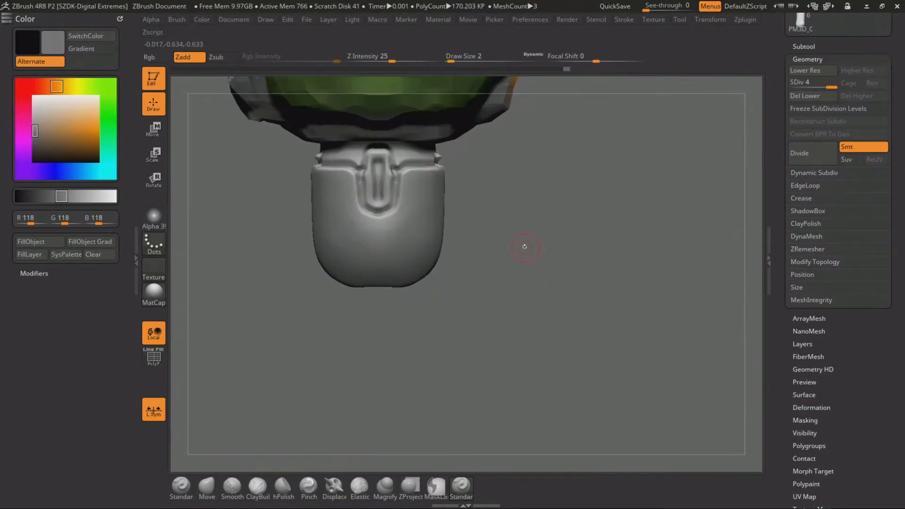
pyautogui.keyDown('alt'); pyautogui.moveTo(521, 194); pyautogui.dragTo(525, 236); pyautogui.keyUp('alt')
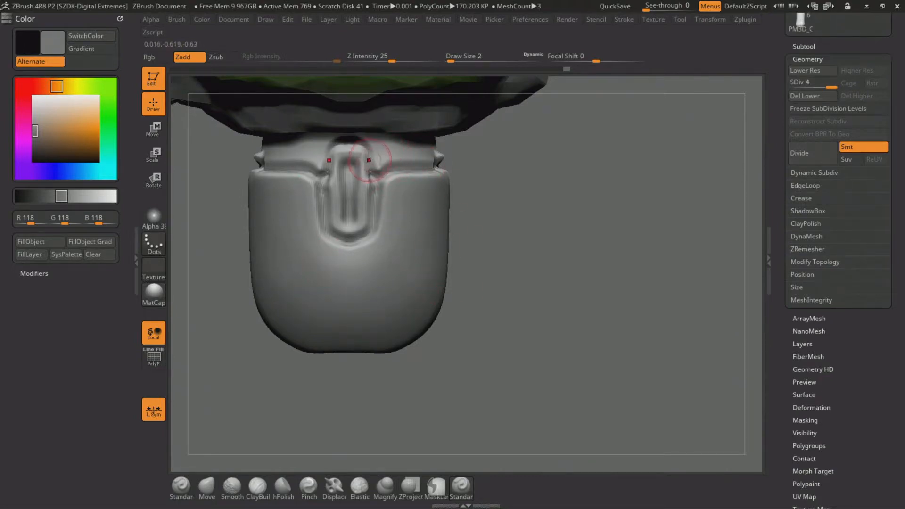
pyautogui.click(624, 20)
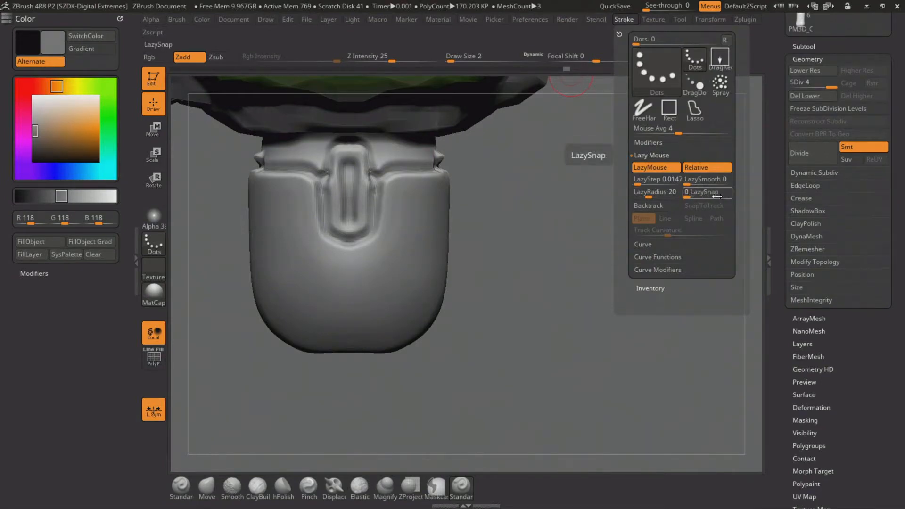
pyautogui.moveTo(520, 219)
pyautogui.keyDown('alt'); pyautogui.mouseDown()
pyautogui.moveTo(527, 210)
pyautogui.moveTo(517, 224)
pyautogui.mouseUp(); pyautogui.keyUp('alt')
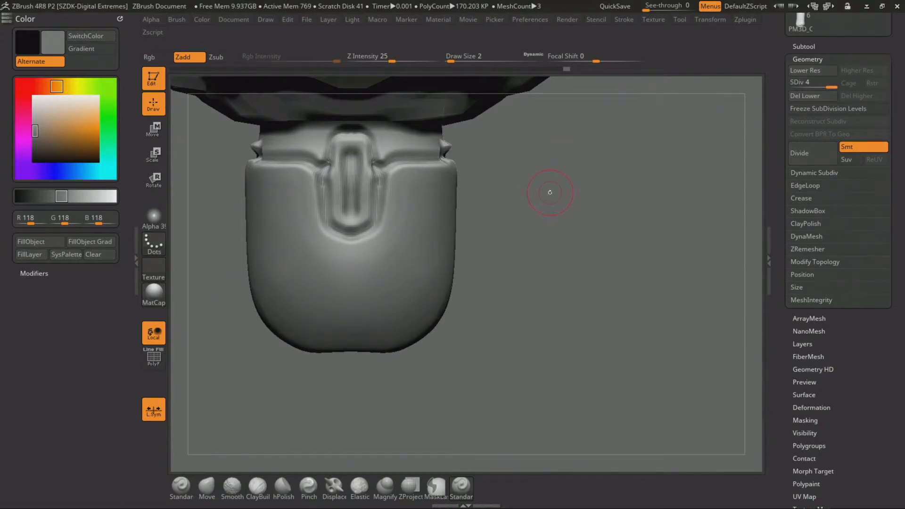
pyautogui.moveTo(537, 199)
pyautogui.keyDown('alt'); pyautogui.mouseDown()
pyautogui.moveTo(564, 196)
pyautogui.moveTo(577, 228)
pyautogui.moveTo(549, 238)
pyautogui.mouseUp(); pyautogui.keyUp('alt')
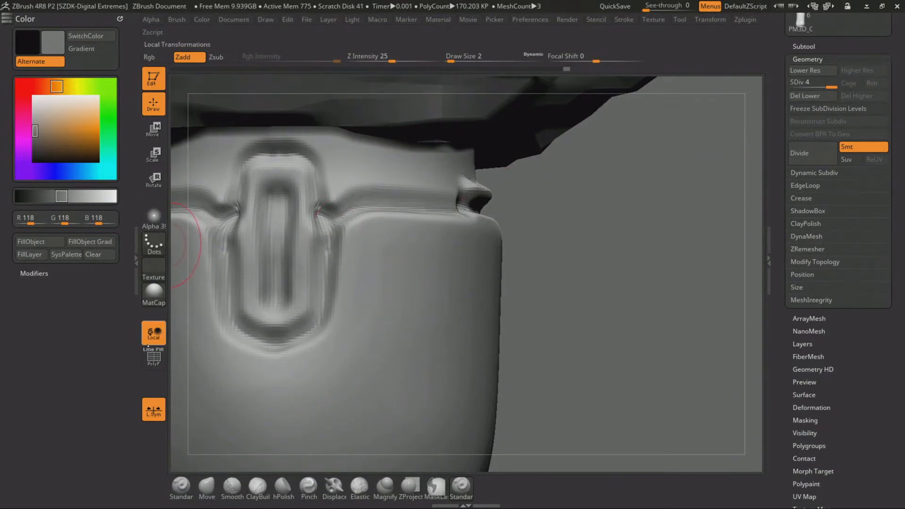
# Review the Transform symmetry options and hide all subtools except the small capsule piece
pyautogui.click(594, 20)
pyautogui.click(699, 19)
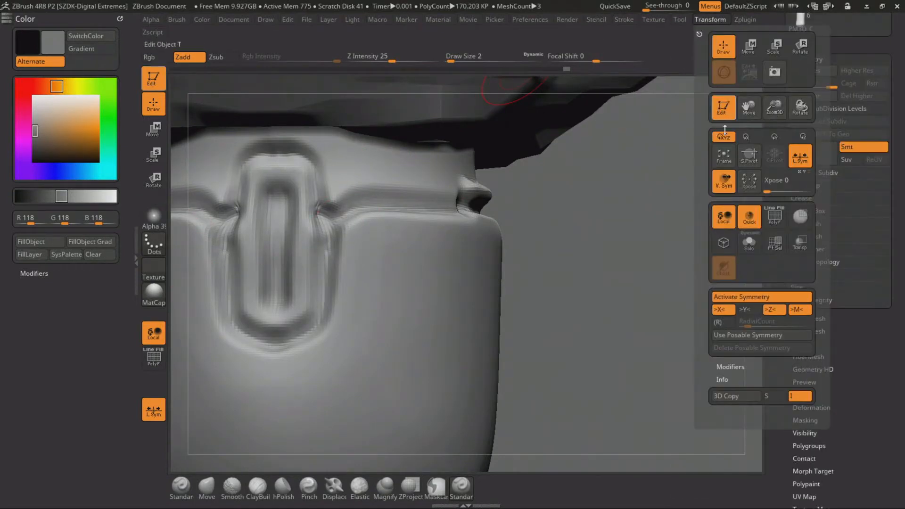
pyautogui.click(726, 182)
pyautogui.click(802, 46)
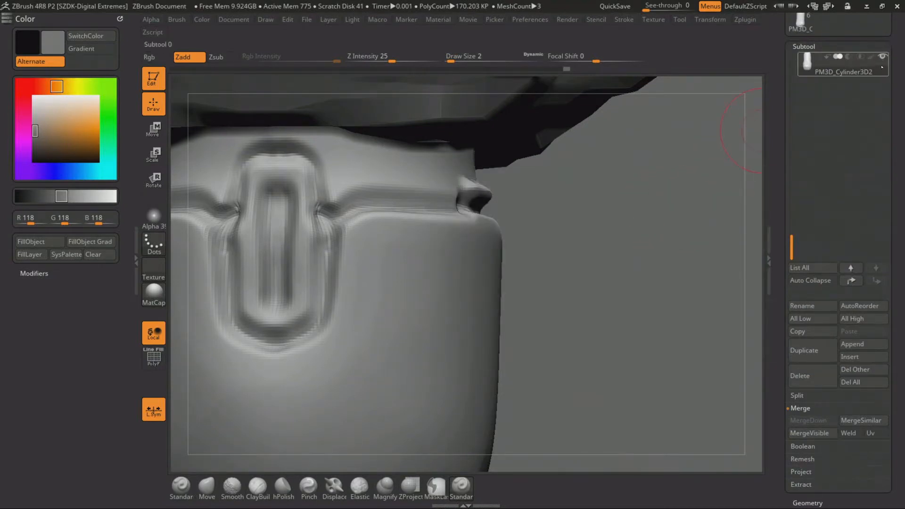
pyautogui.press('ctrl')
pyautogui.click(884, 57)
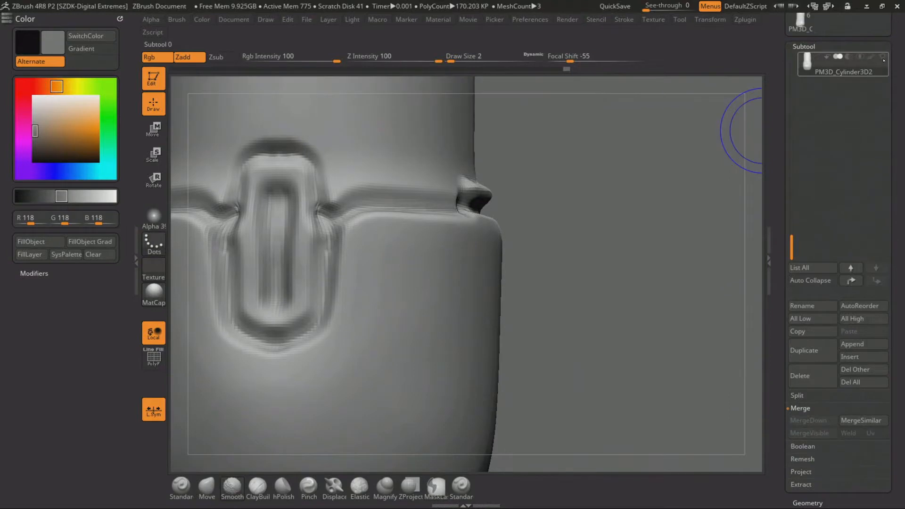
# Carve an arched groove across the back of the capsule's neck, bridging the grooves from both sides
pyautogui.click(884, 57)
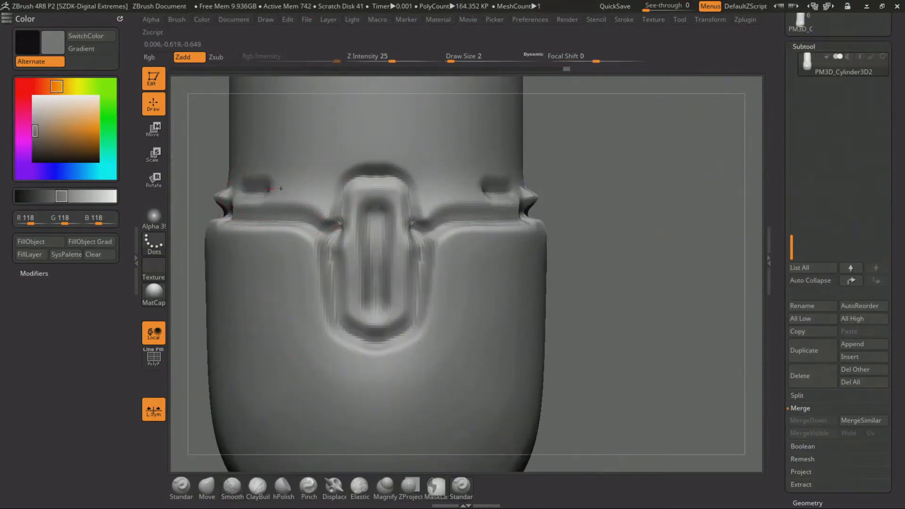
pyautogui.moveTo(281, 188)
pyautogui.mouseDown()
pyautogui.moveTo(325, 194)
pyautogui.moveTo(378, 146)
pyautogui.mouseUp()
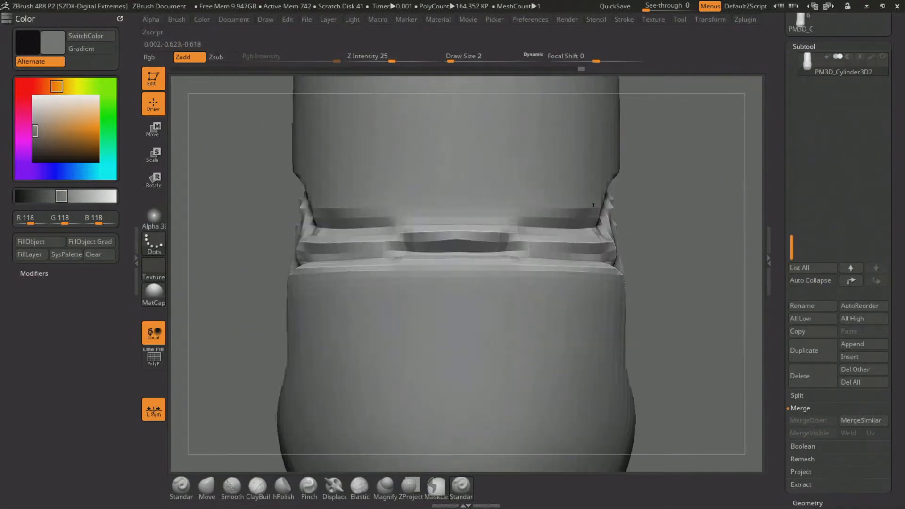
pyautogui.moveTo(419, 217)
pyautogui.mouseDown()
pyautogui.moveTo(405, 205)
pyautogui.moveTo(494, 212)
pyautogui.mouseUp()
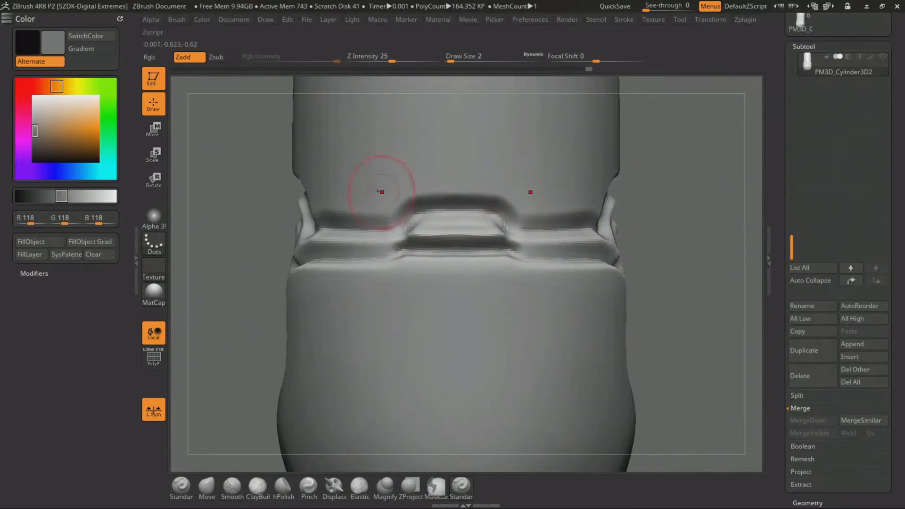
# Carve a second groove around the capsule's upper body, just above the neck groove, arching over the front tab
pyautogui.moveTo(320, 176); pyautogui.dragTo(450, 178)
pyautogui.hotkey('ctrl', 'z')
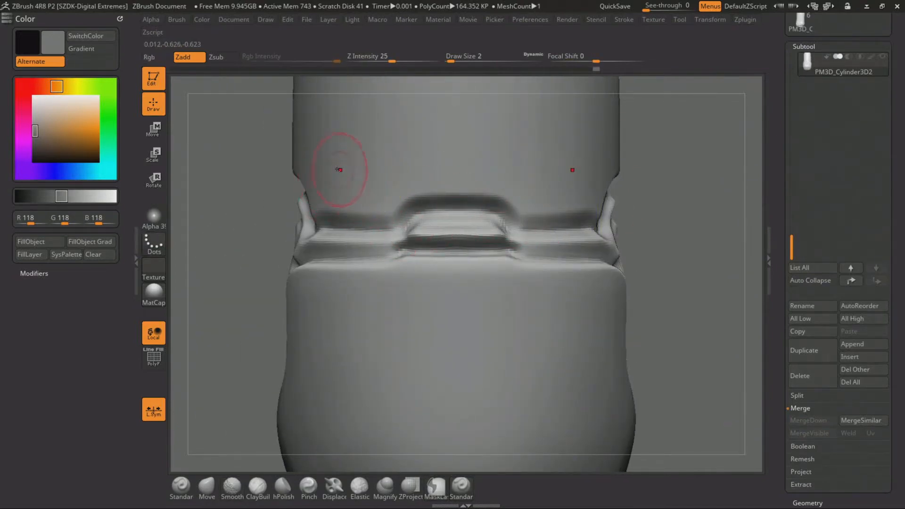
pyautogui.moveTo(330, 170); pyautogui.dragTo(438, 170)
pyautogui.moveTo(557, 169); pyautogui.dragTo(576, 169)
pyautogui.moveTo(654, 194)
pyautogui.keyDown('alt'); pyautogui.mouseDown()
pyautogui.moveTo(648, 186)
pyautogui.moveTo(662, 180)
pyautogui.moveTo(599, 178)
pyautogui.mouseUp(); pyautogui.keyUp('alt')
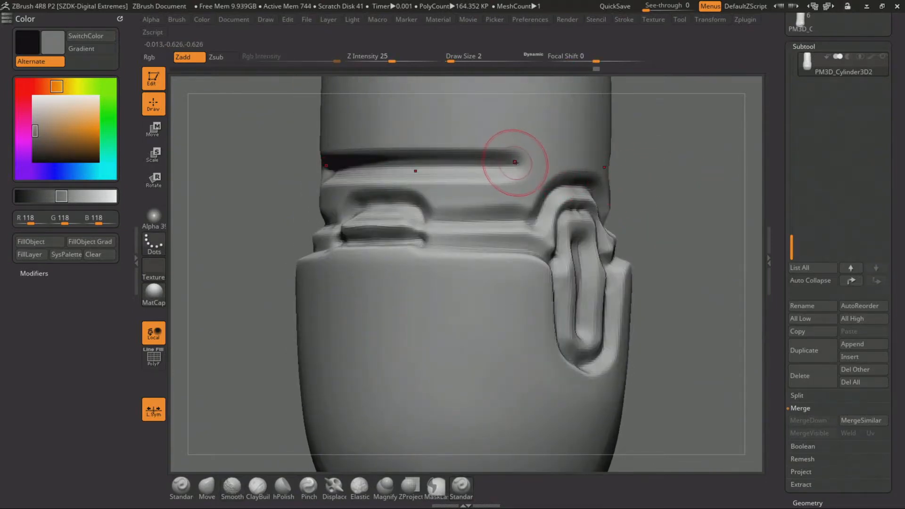
pyautogui.moveTo(513, 166)
pyautogui.mouseDown()
pyautogui.moveTo(553, 144)
pyautogui.moveTo(606, 153)
pyautogui.mouseUp()
# Carve a ring with two opposing slots and a smaller inner ring into the capsule's rounded end, and set the draw size to 1
pyautogui.moveTo(678, 249)
pyautogui.keyDown('alt'); pyautogui.mouseDown()
pyautogui.moveTo(657, 181)
pyautogui.moveTo(634, 198)
pyautogui.moveTo(646, 164)
pyautogui.moveTo(644, 258)
pyautogui.moveTo(662, 337)
pyautogui.mouseUp(); pyautogui.keyUp('alt')
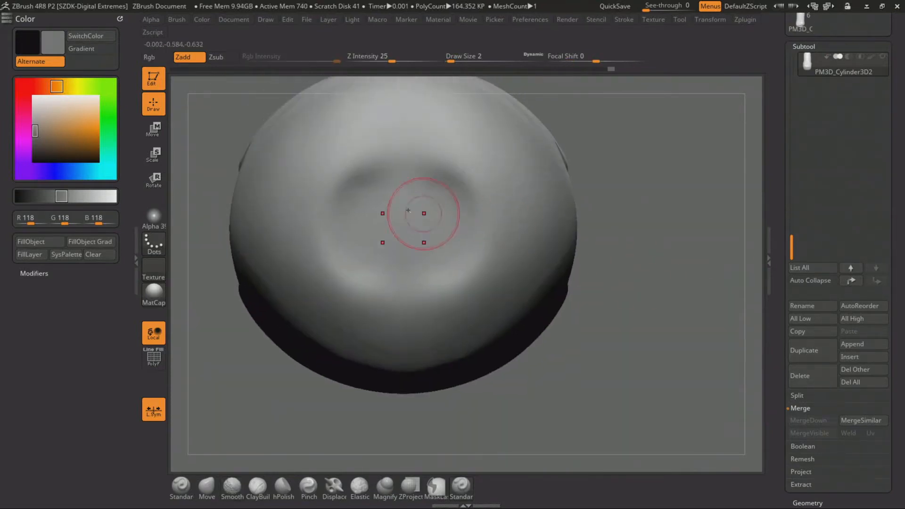
pyautogui.moveTo(401, 121)
pyautogui.mouseDown()
pyautogui.moveTo(404, 178)
pyautogui.moveTo(351, 203)
pyautogui.moveTo(353, 235)
pyautogui.mouseUp()
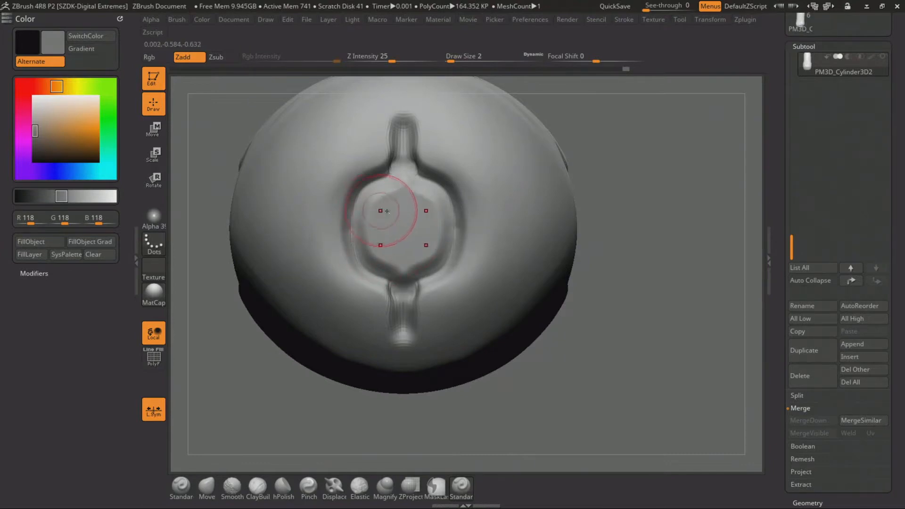
pyautogui.moveTo(403, 198)
pyautogui.mouseDown()
pyautogui.moveTo(385, 204)
pyautogui.moveTo(375, 238)
pyautogui.mouseUp()
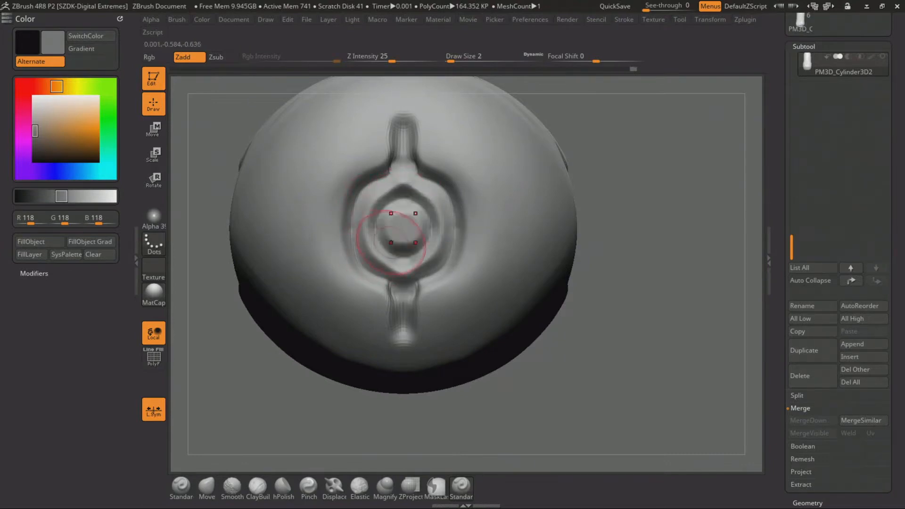
pyautogui.press('space')
pyautogui.click(350, 178)
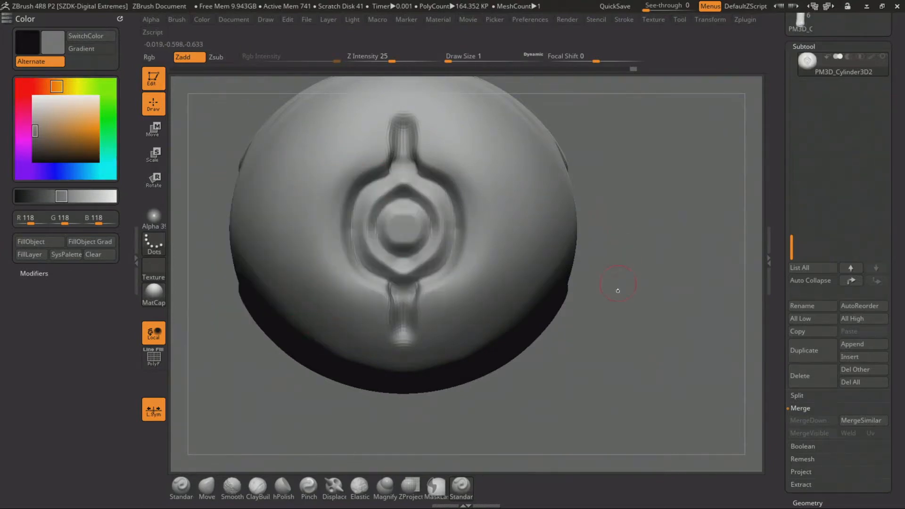
# Show the surrounding body subtools to compare the carved capsule end with the whole model, and isolate the small capsule piece again
pyautogui.moveTo(618, 291); pyautogui.dragTo(751, 142)
pyautogui.scroll(2, 797, 226)
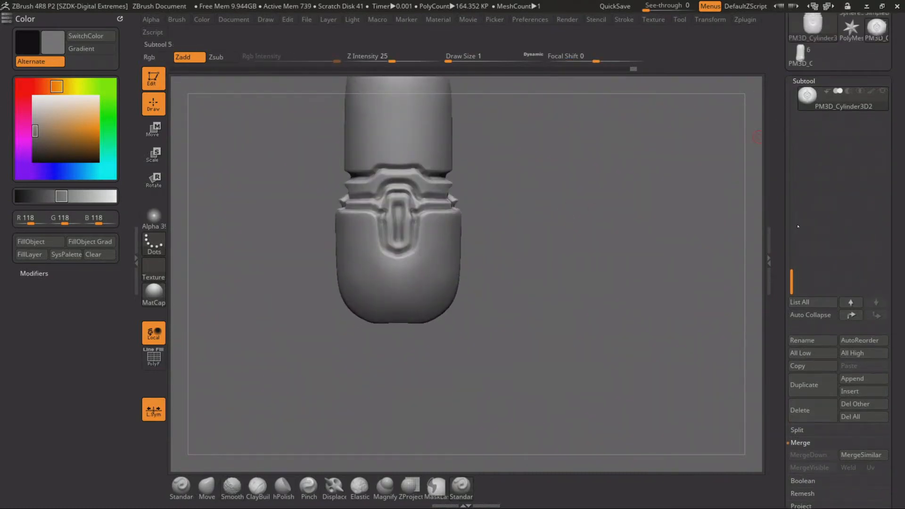
pyautogui.moveTo(790, 272); pyautogui.dragTo(850, 101)
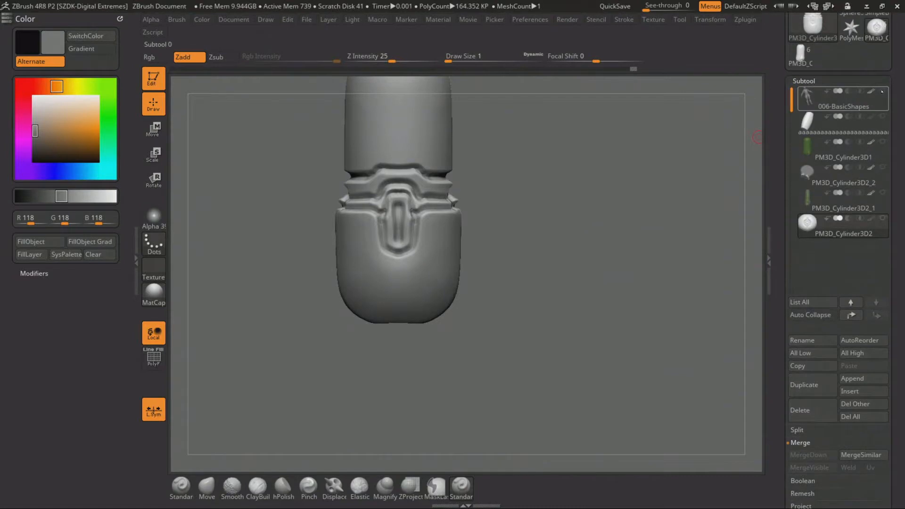
pyautogui.click(883, 141)
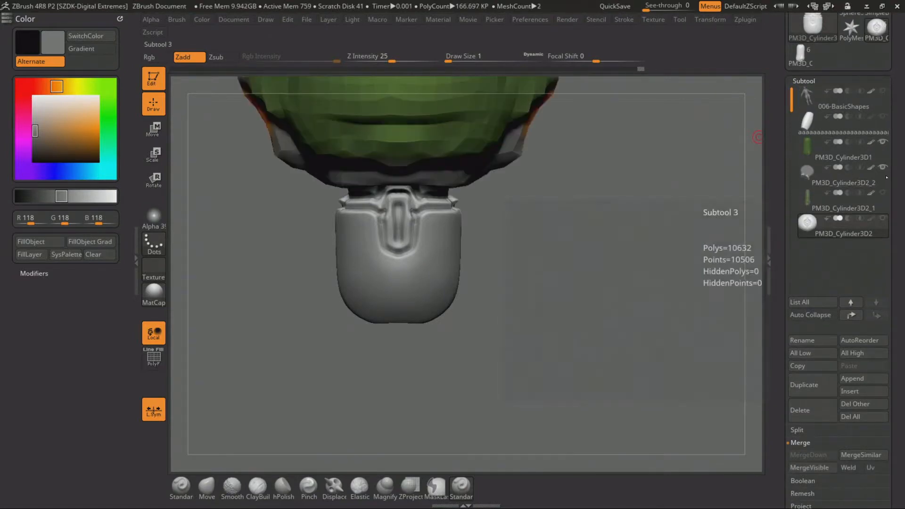
pyautogui.click(882, 192)
pyautogui.keyDown('alt'); pyautogui.moveTo(514, 254); pyautogui.dragTo(494, 152); pyautogui.keyUp('alt')
pyautogui.moveTo(497, 203); pyautogui.dragTo(629, 156)
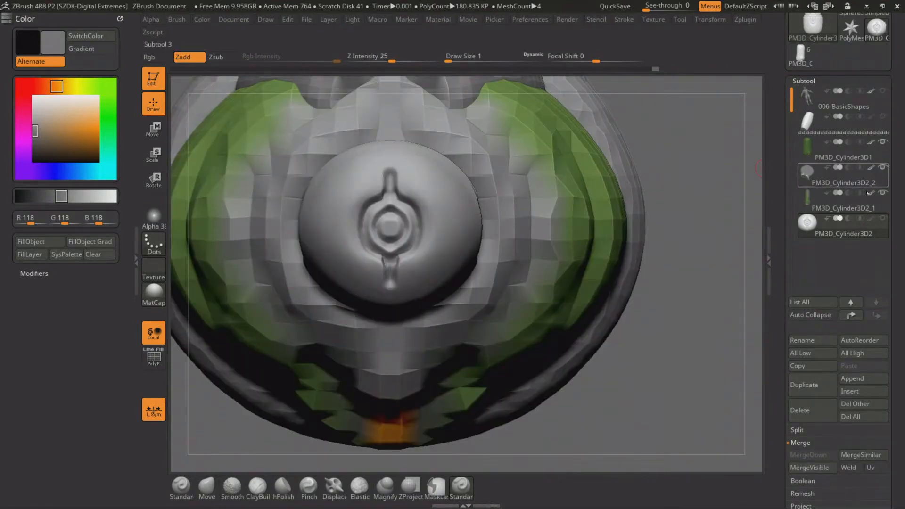
pyautogui.click(882, 218)
pyautogui.moveTo(530, 191)
pyautogui.keyDown('alt'); pyautogui.mouseDown()
pyautogui.moveTo(622, 134)
pyautogui.moveTo(696, 143)
pyautogui.mouseUp(); pyautogui.keyUp('alt')
# Carve an outer contour following the ring and its two slots on the capsule's rounded end
pyautogui.moveTo(354, 248)
pyautogui.mouseDown()
pyautogui.moveTo(360, 216)
pyautogui.moveTo(425, 133)
pyautogui.mouseUp()
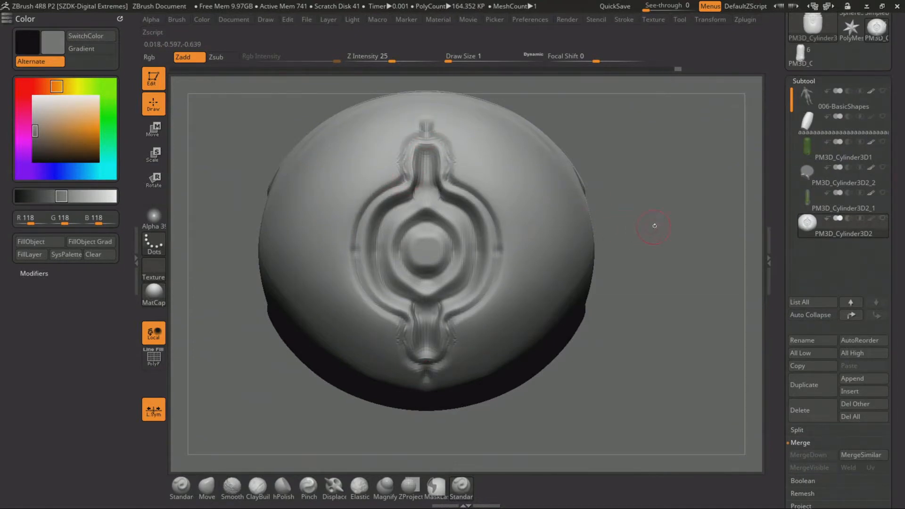
pyautogui.moveTo(654, 226)
pyautogui.keyDown('alt'); pyautogui.mouseDown()
pyautogui.moveTo(614, 154)
pyautogui.moveTo(636, 256)
pyautogui.mouseUp(); pyautogui.keyUp('alt')
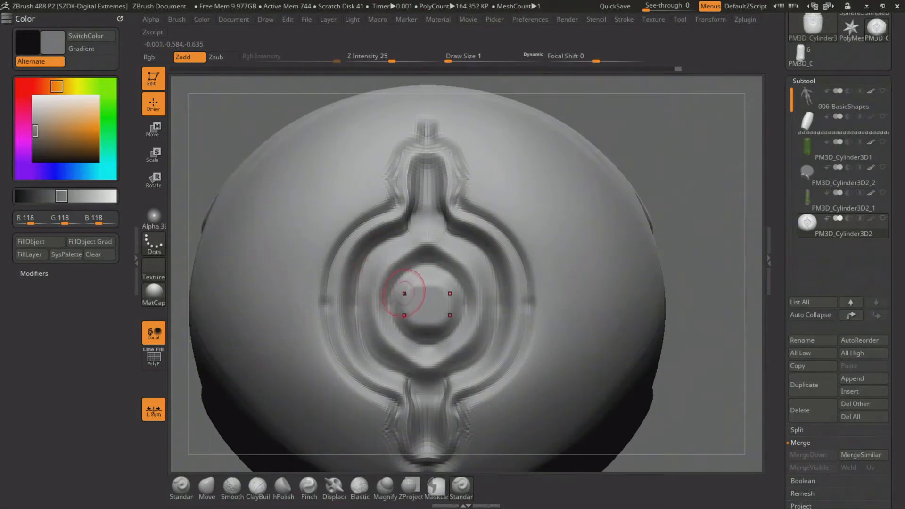
pyautogui.moveTo(405, 293); pyautogui.dragTo(426, 289)
pyautogui.hotkey('ctrl', 'z')
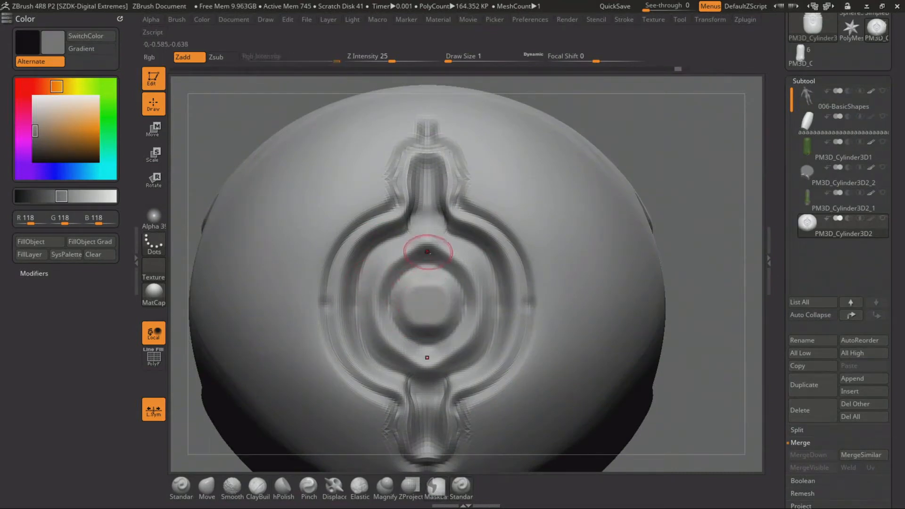
# Carve short grooves linking the inner ring to the slots, and deepen the concentric rings with short arcs on both sides
pyautogui.moveTo(427, 251); pyautogui.dragTo(427, 203)
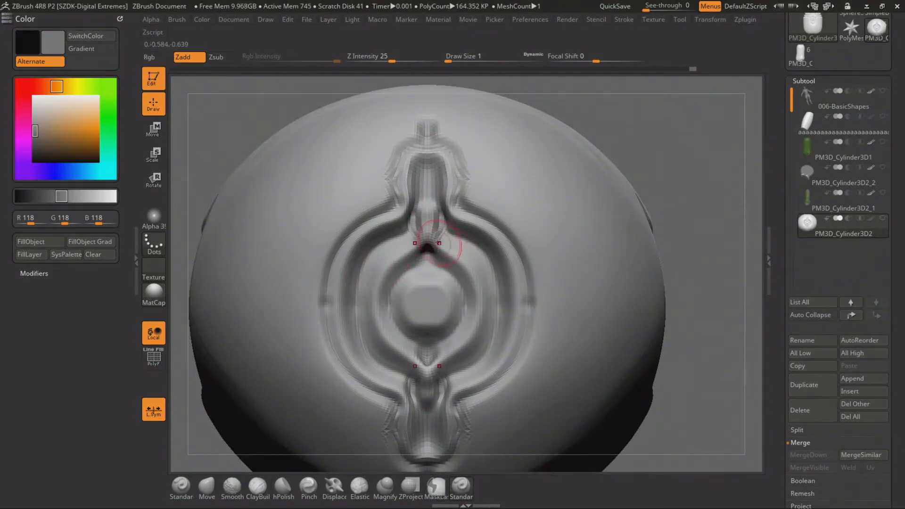
pyautogui.moveTo(438, 243)
pyautogui.mouseDown()
pyautogui.moveTo(478, 292)
pyautogui.moveTo(479, 325)
pyautogui.mouseUp()
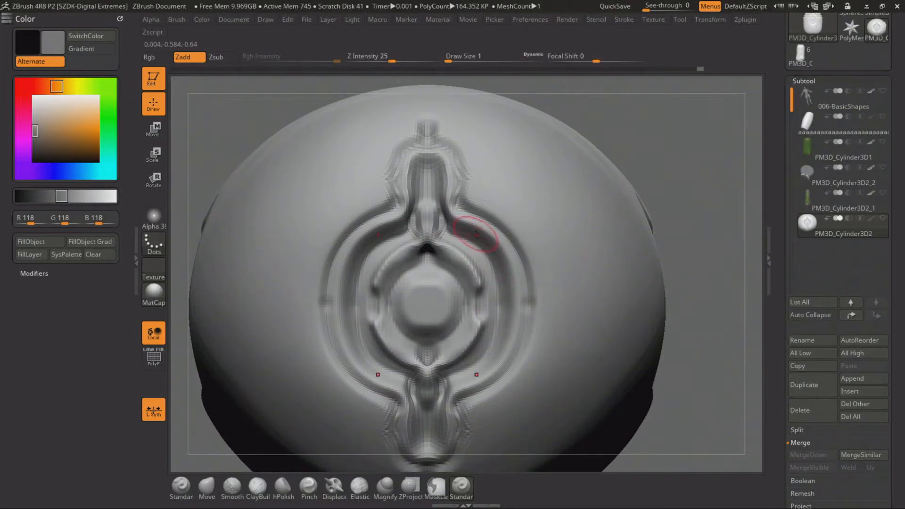
pyautogui.moveTo(452, 218)
pyautogui.mouseDown()
pyautogui.moveTo(512, 273)
pyautogui.moveTo(516, 326)
pyautogui.mouseUp()
pyautogui.moveTo(537, 265); pyautogui.dragTo(533, 329)
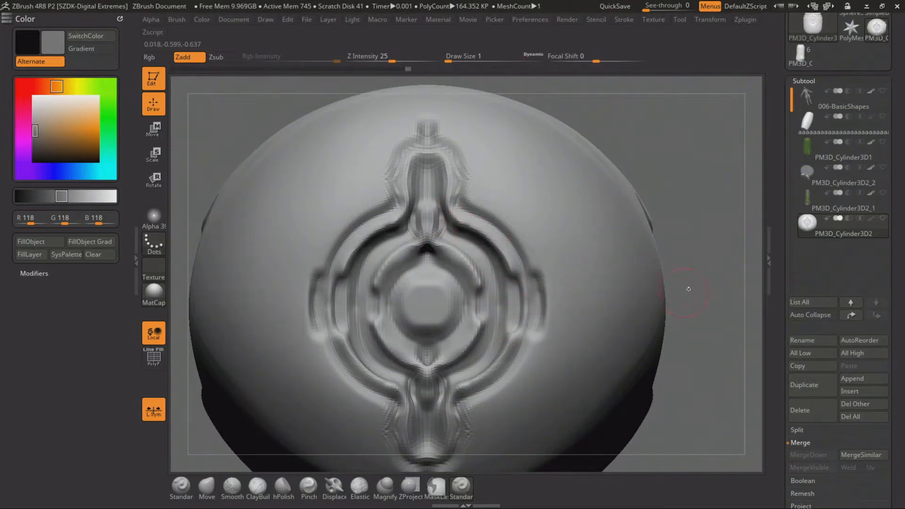
# Carve short grooves along both sides of the slots that extend from the ring on the capsule's end
pyautogui.moveTo(688, 289)
pyautogui.keyDown('alt'); pyautogui.mouseDown()
pyautogui.moveTo(621, 189)
pyautogui.moveTo(570, 166)
pyautogui.moveTo(614, 170)
pyautogui.moveTo(657, 436)
pyautogui.mouseUp(); pyautogui.keyUp('alt')
pyautogui.moveTo(432, 178); pyautogui.dragTo(431, 189)
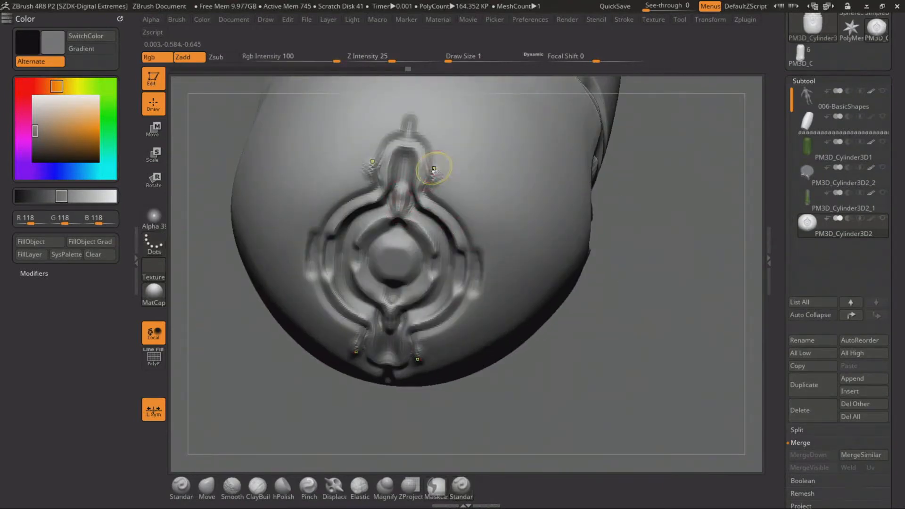
pyautogui.hotkey('ctrl', 'z')
pyautogui.moveTo(434, 145); pyautogui.dragTo(431, 193)
pyautogui.moveTo(607, 259)
pyautogui.keyDown('alt'); pyautogui.mouseDown()
pyautogui.moveTo(620, 297)
pyautogui.moveTo(612, 301)
pyautogui.moveTo(612, 291)
pyautogui.moveTo(610, 305)
pyautogui.mouseUp(); pyautogui.keyUp('alt')
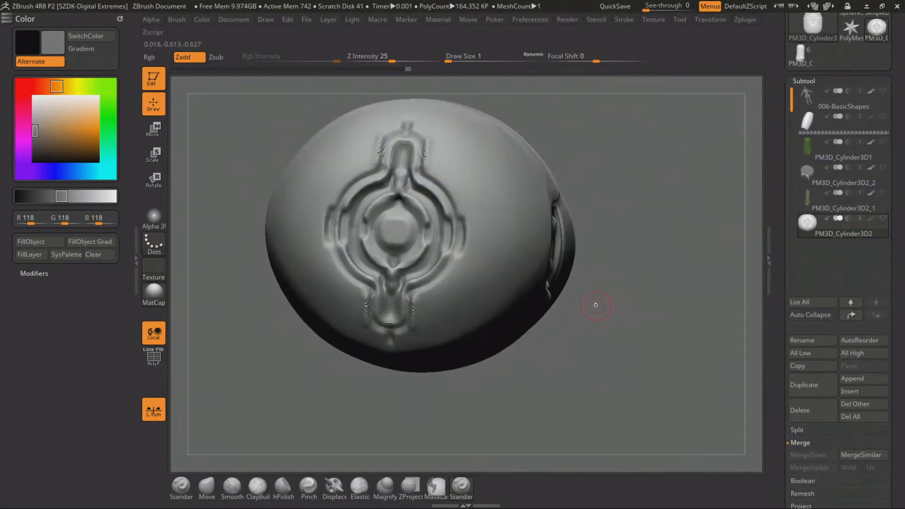
# Try carving parallel straight grooves across the capsule's side near its rounded end
pyautogui.moveTo(627, 188); pyautogui.dragTo(507, 200)
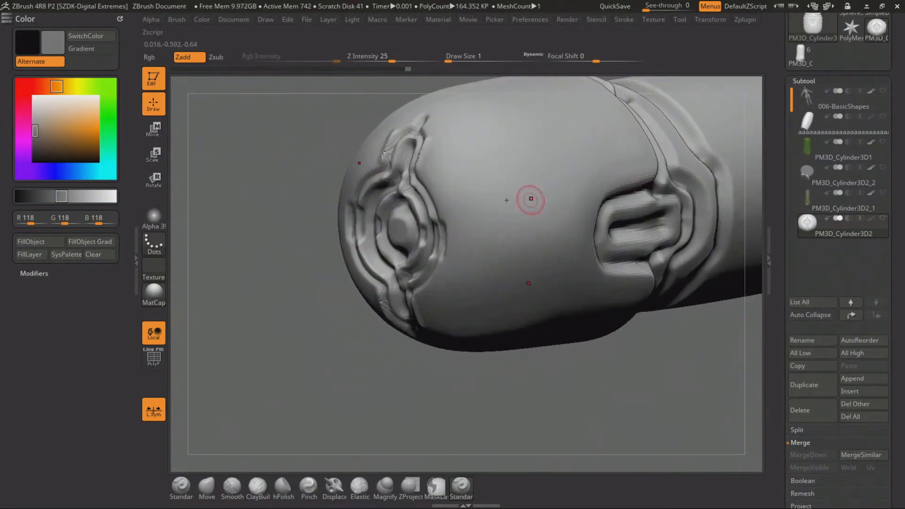
pyautogui.moveTo(496, 149); pyautogui.dragTo(509, 221)
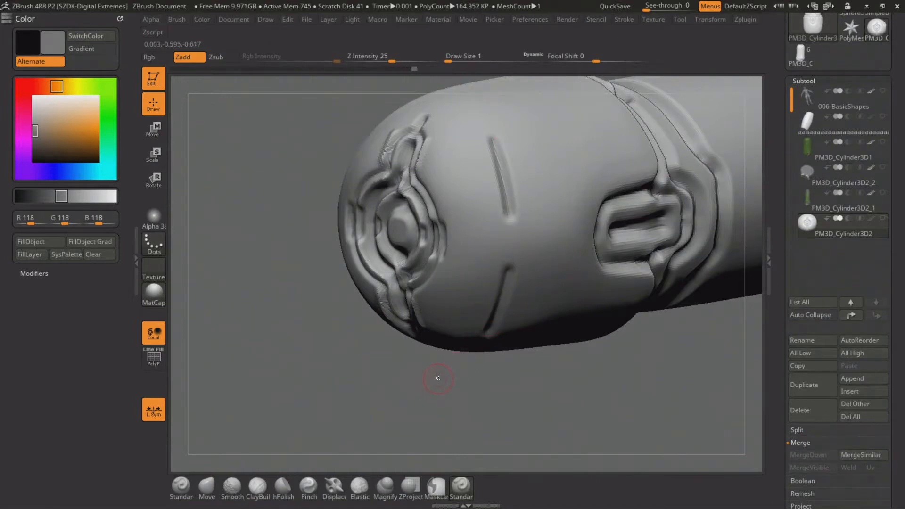
pyautogui.moveTo(439, 359)
pyautogui.mouseDown()
pyautogui.moveTo(420, 390)
pyautogui.moveTo(408, 378)
pyautogui.mouseUp()
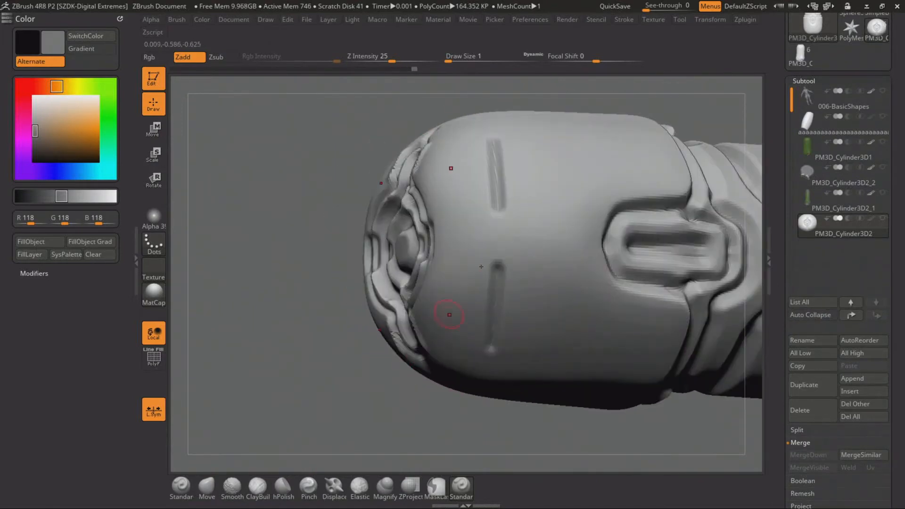
pyautogui.moveTo(348, 366); pyautogui.dragTo(401, 329)
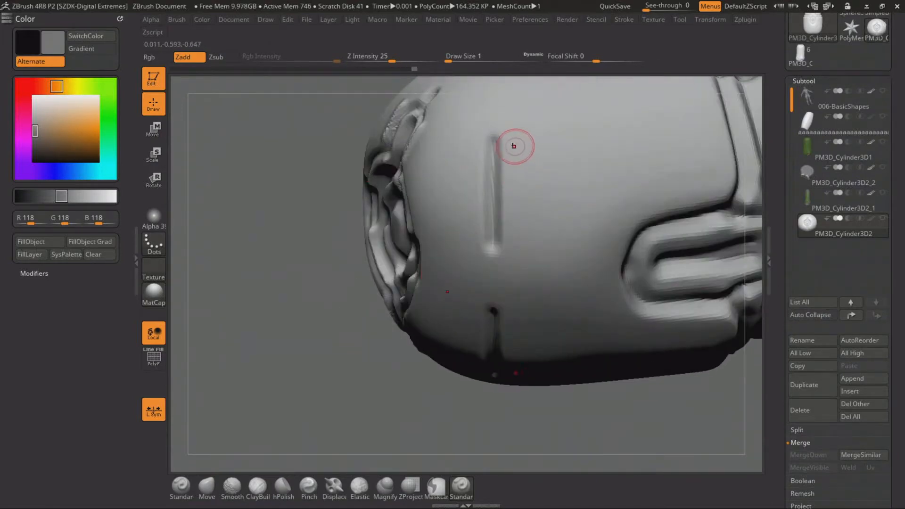
pyautogui.moveTo(506, 180); pyautogui.dragTo(508, 221)
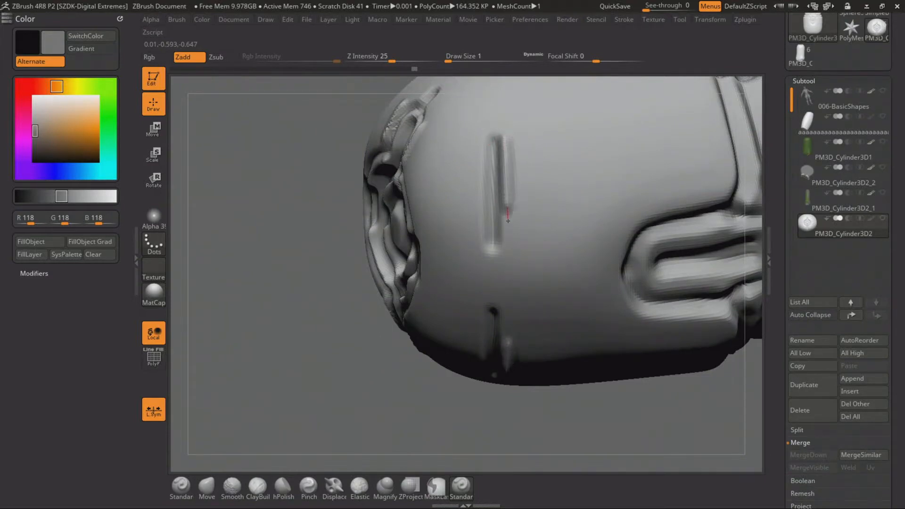
pyautogui.moveTo(505, 255); pyautogui.dragTo(505, 258)
pyautogui.moveTo(351, 374)
pyautogui.keyDown('alt'); pyautogui.mouseDown()
pyautogui.moveTo(337, 293)
pyautogui.moveTo(361, 292)
pyautogui.moveTo(413, 439)
pyautogui.mouseUp(); pyautogui.keyUp('alt')
pyautogui.moveTo(501, 139); pyautogui.dragTo(505, 234)
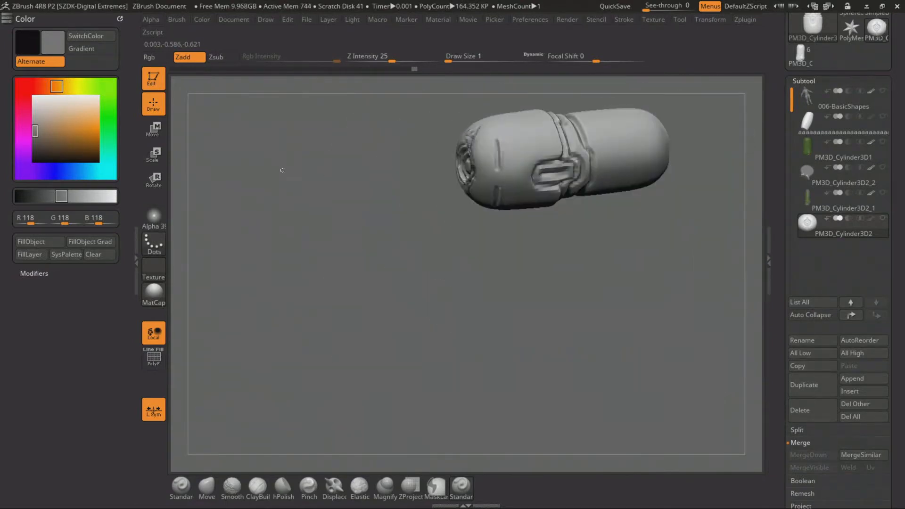
pyautogui.moveTo(283, 169); pyautogui.dragTo(338, 291)
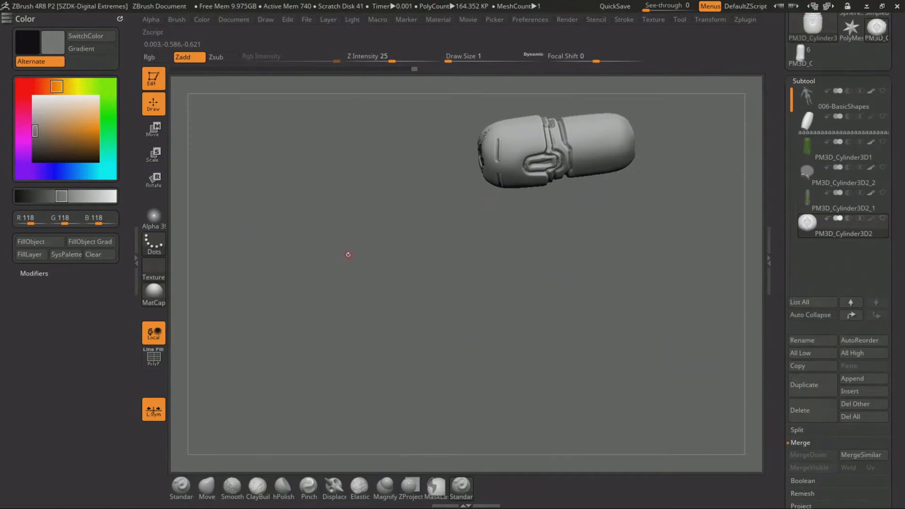
pyautogui.moveTo(448, 167); pyautogui.dragTo(450, 219)
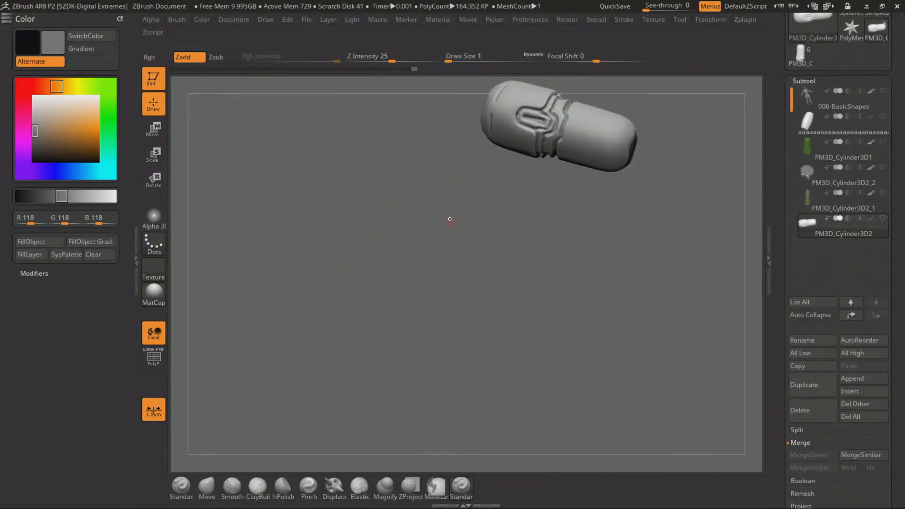
pyautogui.keyDown('ctrl'); pyautogui.moveTo(449, 219); pyautogui.dragTo(454, 229, button='right'); pyautogui.keyUp('ctrl')
# Carve an outer outline around the U-shaped tab, with a short straight groove extending from its rounded tip
pyautogui.moveTo(454, 230); pyautogui.dragTo(346, 283)
pyautogui.keyDown('ctrl'); pyautogui.moveTo(345, 283); pyautogui.dragTo(414, 342, button='right'); pyautogui.keyUp('ctrl')
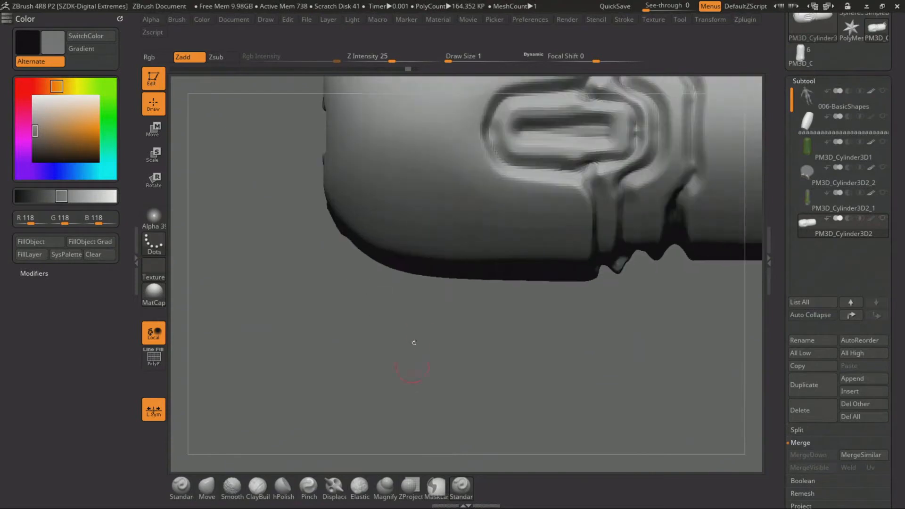
pyautogui.keyDown('alt'); pyautogui.moveTo(414, 342); pyautogui.dragTo(309, 424); pyautogui.keyUp('alt')
pyautogui.moveTo(351, 206)
pyautogui.keyDown('alt'); pyautogui.mouseDown()
pyautogui.moveTo(374, 211)
pyautogui.moveTo(401, 165)
pyautogui.moveTo(477, 142)
pyautogui.moveTo(477, 131)
pyautogui.mouseUp(); pyautogui.keyUp('alt')
pyautogui.hotkey('ctrl', 'z')
pyautogui.keyDown('alt'); pyautogui.moveTo(398, 372); pyautogui.dragTo(390, 407); pyautogui.keyUp('alt')
pyautogui.keyDown('alt'); pyautogui.moveTo(384, 378); pyautogui.dragTo(369, 311); pyautogui.keyUp('alt')
pyautogui.hotkey('ctrl', 'z')
pyautogui.moveTo(390, 415)
pyautogui.keyDown('alt'); pyautogui.mouseDown()
pyautogui.moveTo(383, 385)
pyautogui.moveTo(380, 405)
pyautogui.mouseUp(); pyautogui.keyUp('alt')
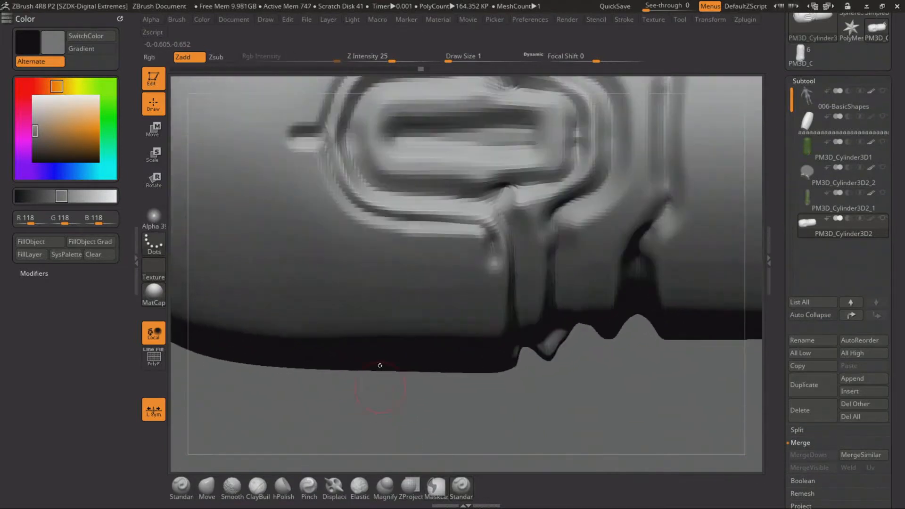
# Carve an inner contour around the tab's central slot and taper the grooves to a point at the neck end
pyautogui.keyDown('alt'); pyautogui.moveTo(389, 374); pyautogui.dragTo(368, 447); pyautogui.keyUp('alt')
pyautogui.moveTo(361, 227)
pyautogui.keyDown('alt'); pyautogui.mouseDown()
pyautogui.moveTo(346, 209)
pyautogui.moveTo(365, 191)
pyautogui.moveTo(461, 172)
pyautogui.moveTo(495, 145)
pyautogui.moveTo(545, 129)
pyautogui.moveTo(524, 152)
pyautogui.mouseUp(); pyautogui.keyUp('alt')
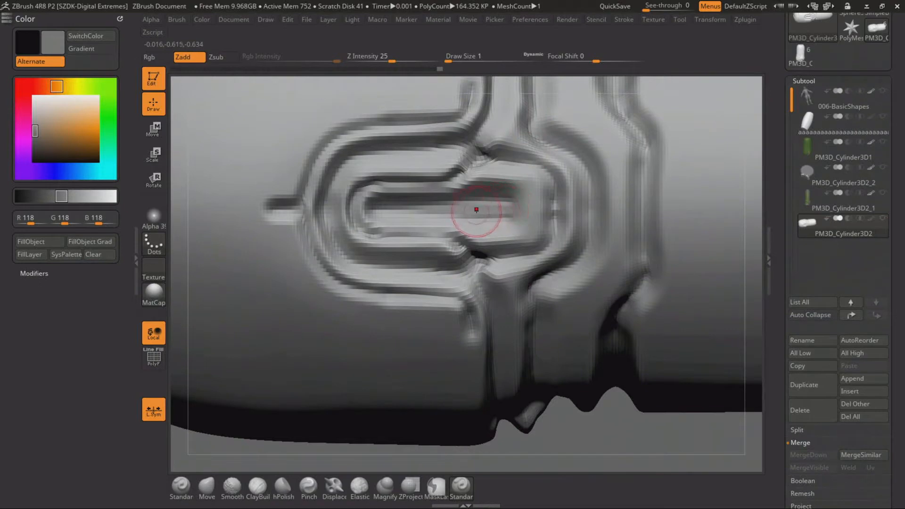
pyautogui.keyDown('alt'); pyautogui.moveTo(521, 211); pyautogui.dragTo(522, 211); pyautogui.keyUp('alt')
pyautogui.hotkey('ctrl', 'z')
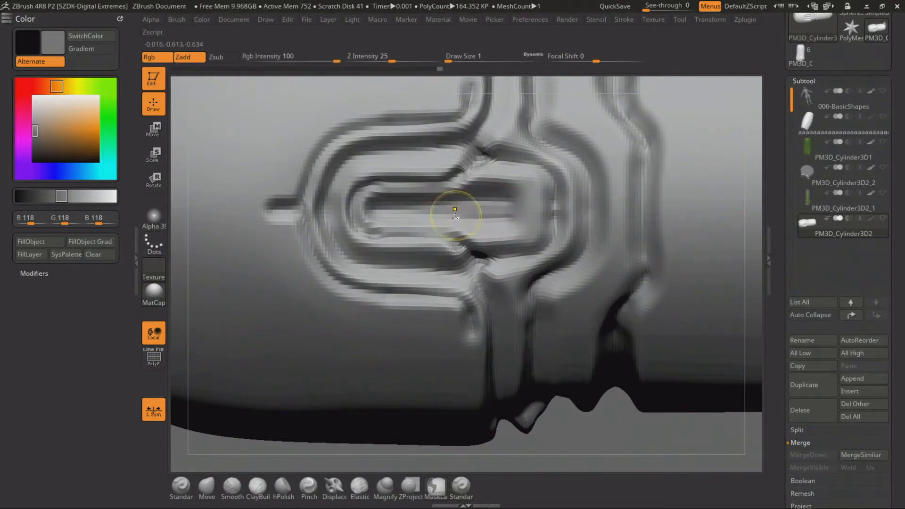
pyautogui.keyDown('alt'); pyautogui.moveTo(453, 211); pyautogui.dragTo(515, 210); pyautogui.keyUp('alt')
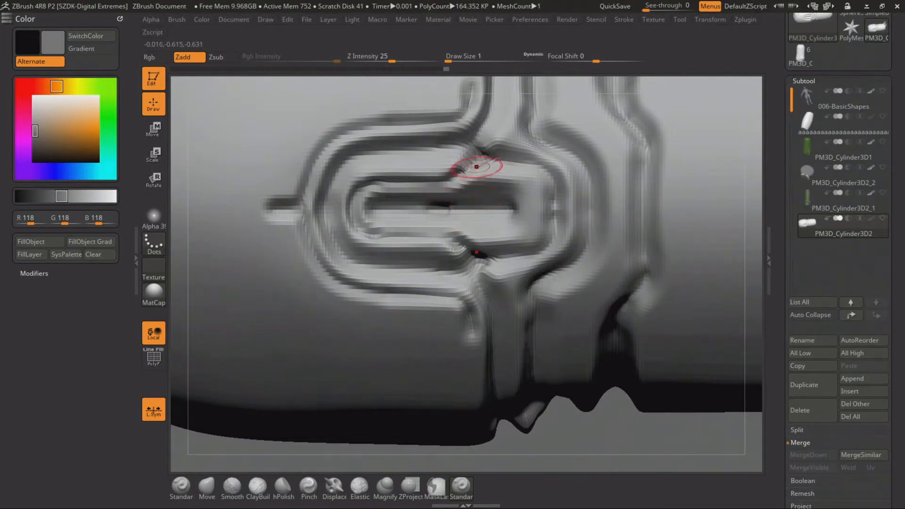
pyautogui.moveTo(493, 178)
pyautogui.keyDown('alt'); pyautogui.mouseDown()
pyautogui.moveTo(545, 207)
pyautogui.moveTo(608, 198)
pyautogui.mouseUp(); pyautogui.keyUp('alt')
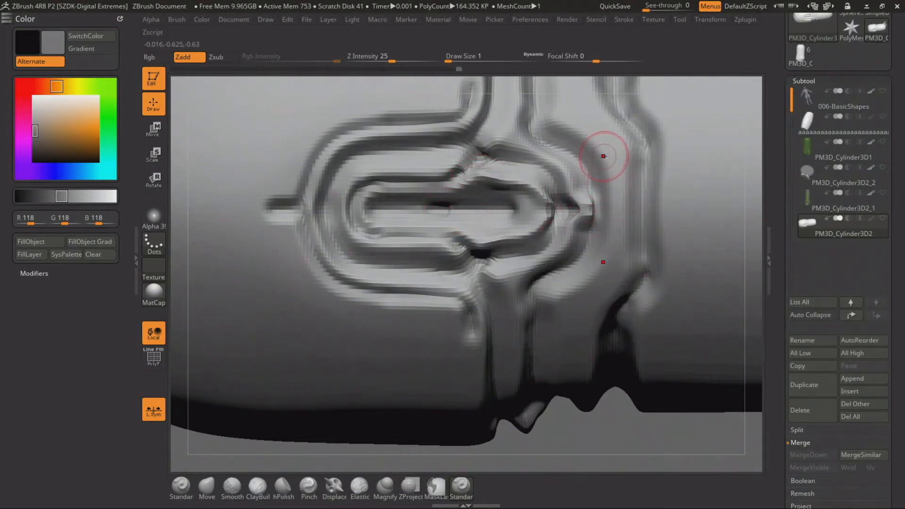
# Carve a straight vertical groove around the neck, alongside the existing channel next to the upper body
pyautogui.keyDown('alt'); pyautogui.moveTo(667, 135); pyautogui.dragTo(670, 288); pyautogui.keyUp('alt')
pyautogui.moveTo(616, 420)
pyautogui.keyDown('alt'); pyautogui.mouseDown()
pyautogui.moveTo(565, 327)
pyautogui.moveTo(465, 394)
pyautogui.mouseUp(); pyautogui.keyUp('alt')
pyautogui.moveTo(518, 301)
pyautogui.keyDown('alt'); pyautogui.mouseDown()
pyautogui.moveTo(496, 337)
pyautogui.moveTo(498, 180)
pyautogui.mouseUp(); pyautogui.keyUp('alt')
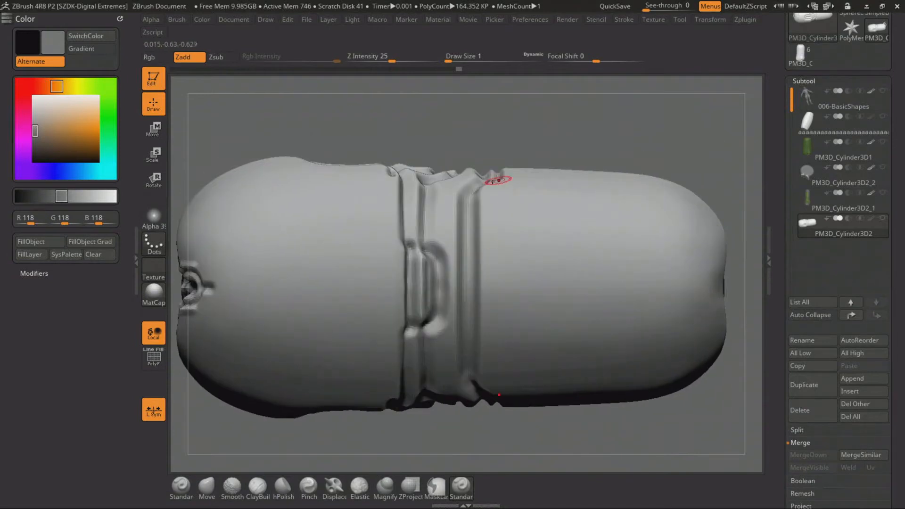
pyautogui.keyDown('shift'); pyautogui.moveTo(482, 383); pyautogui.dragTo(482, 391); pyautogui.keyUp('shift')
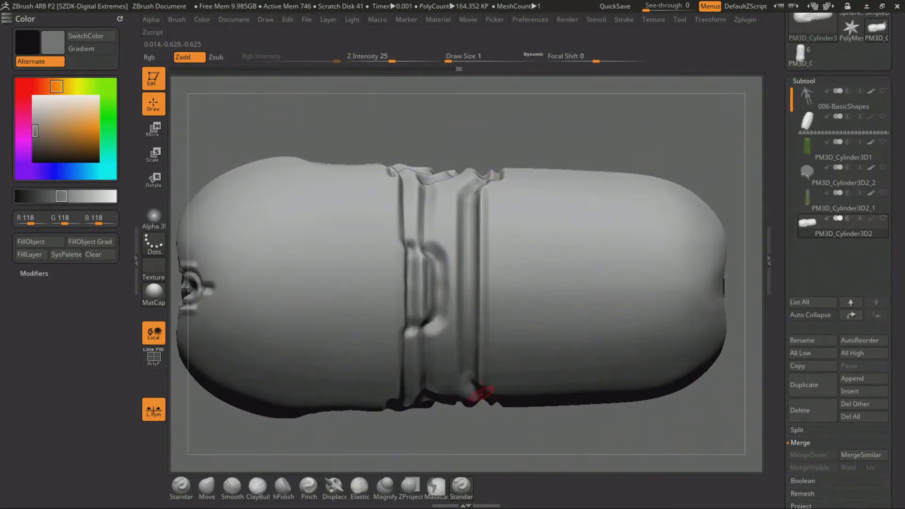
pyautogui.keyDown('alt'); pyautogui.moveTo(488, 427); pyautogui.dragTo(497, 282); pyautogui.keyUp('alt')
pyautogui.keyDown('alt'); pyautogui.moveTo(534, 144); pyautogui.dragTo(489, 283); pyautogui.keyUp('alt')
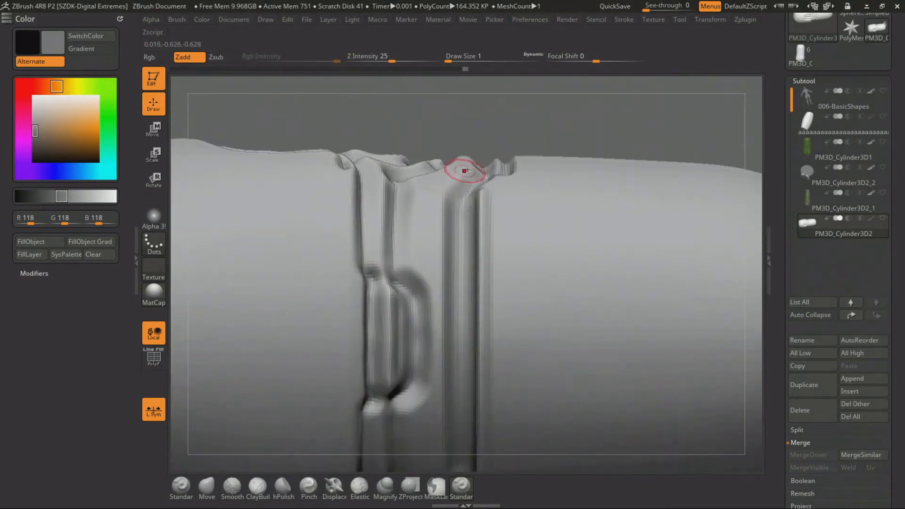
# Carve angled contours and parallel straight grooves into the panels on the side of the neck band
pyautogui.moveTo(439, 200)
pyautogui.mouseDown()
pyautogui.moveTo(438, 282)
pyautogui.moveTo(409, 296)
pyautogui.mouseUp()
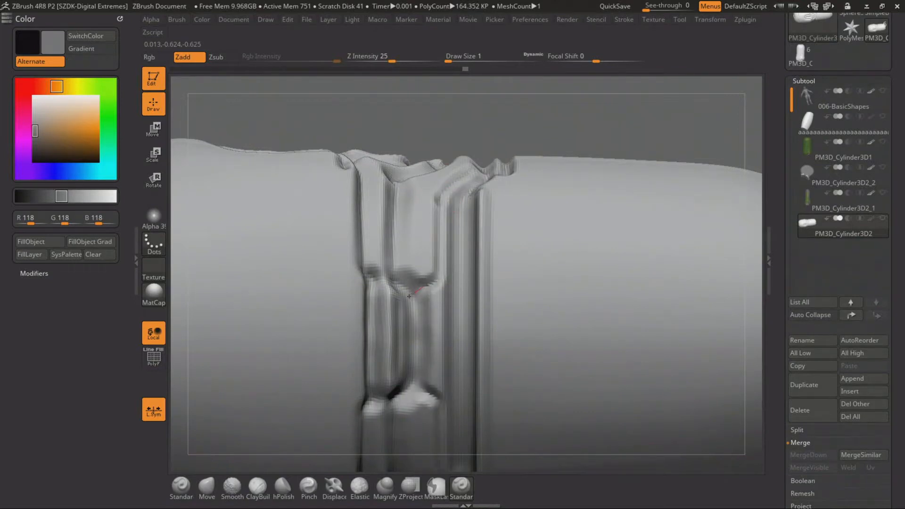
pyautogui.moveTo(403, 410); pyautogui.dragTo(400, 264)
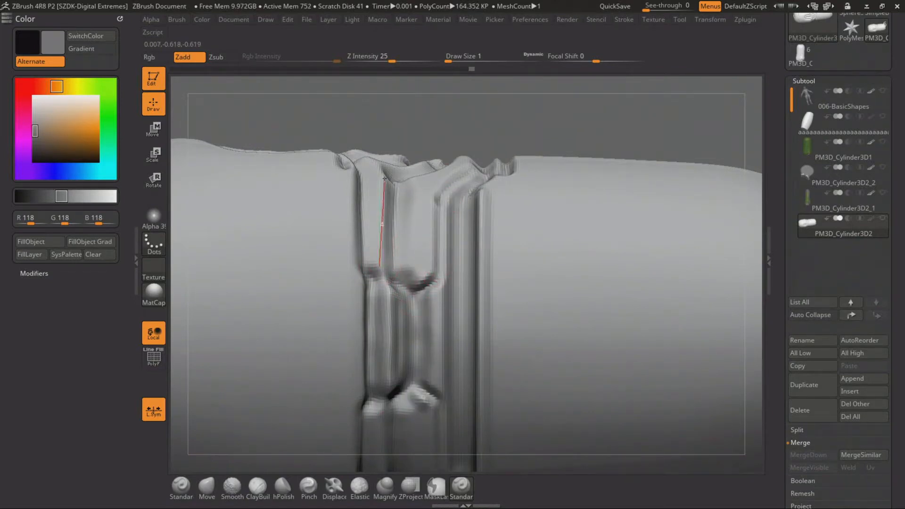
pyautogui.moveTo(380, 174); pyautogui.dragTo(380, 175)
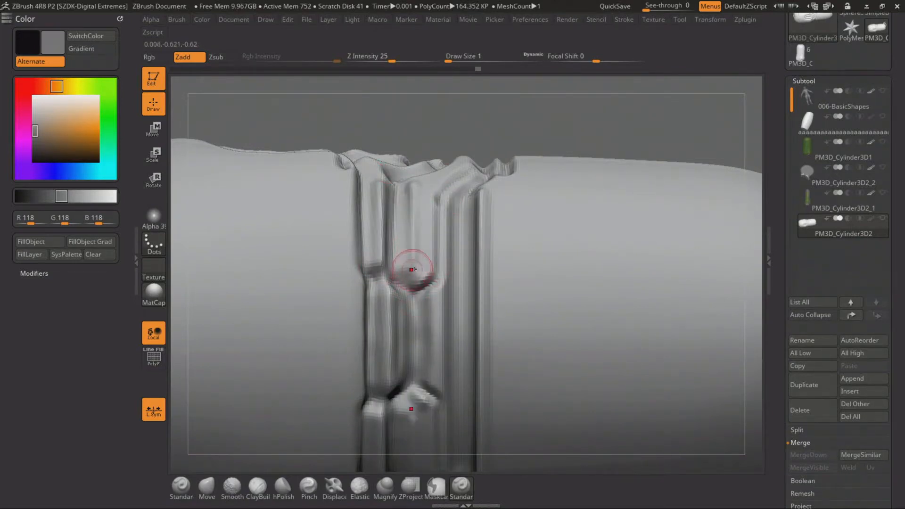
pyautogui.moveTo(411, 269); pyautogui.dragTo(430, 276)
pyautogui.moveTo(526, 118); pyautogui.dragTo(524, 102)
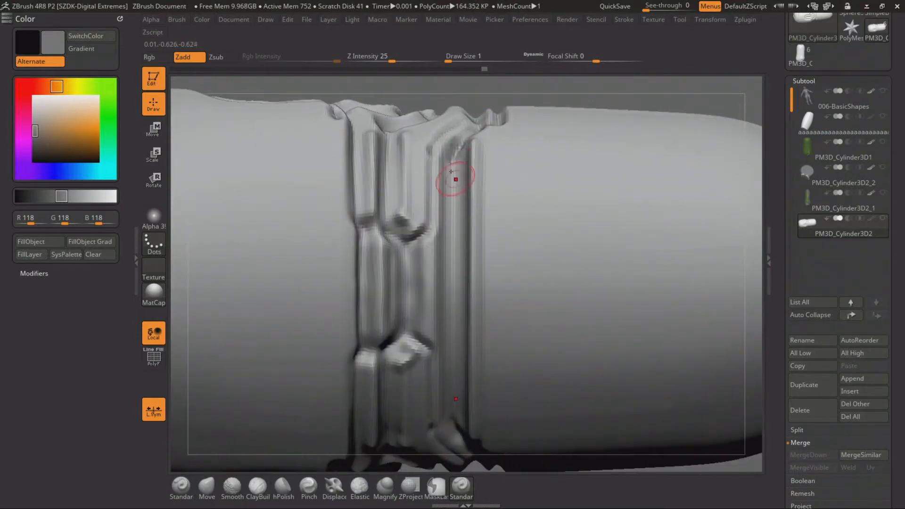
pyautogui.moveTo(449, 405); pyautogui.dragTo(452, 409)
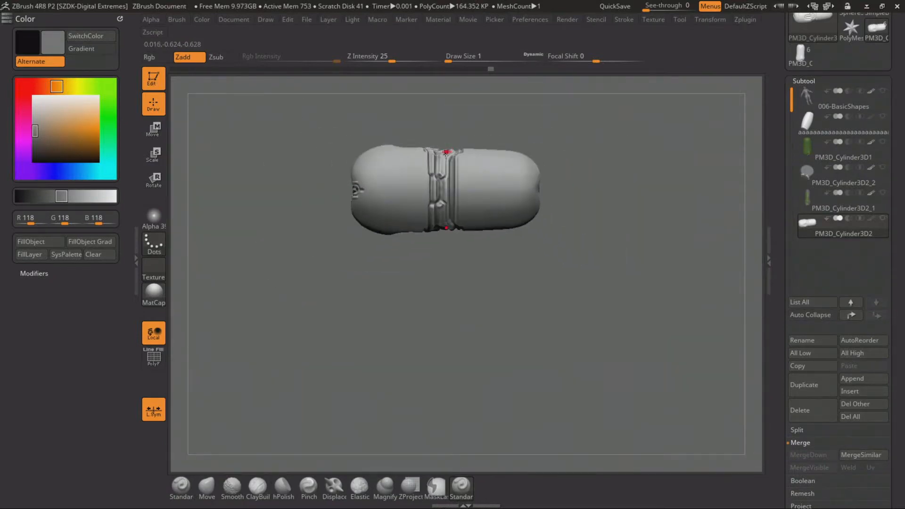
# Carve a stepped groove across the back below the neck band, with a short straight groove under its central notch
pyautogui.moveTo(448, 154)
pyautogui.mouseDown()
pyautogui.moveTo(487, 156)
pyautogui.moveTo(521, 133)
pyautogui.moveTo(543, 155)
pyautogui.mouseUp()
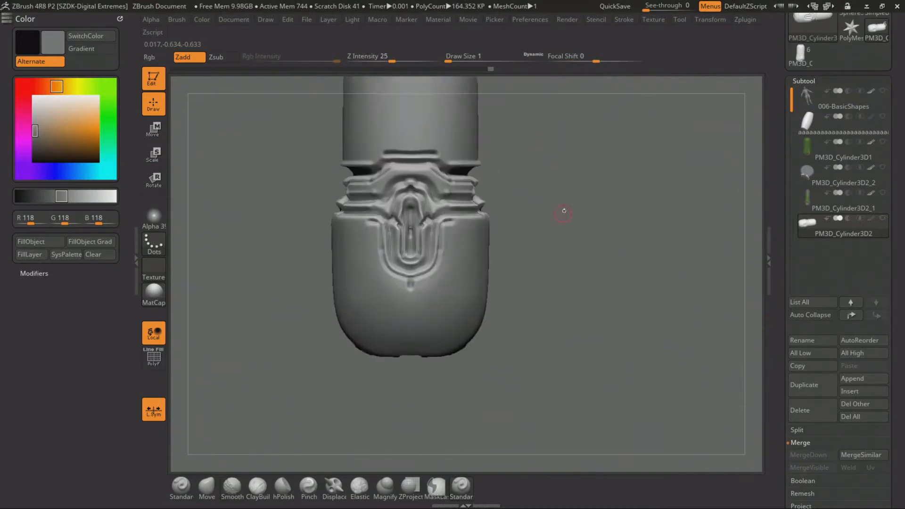
pyautogui.moveTo(563, 211); pyautogui.dragTo(612, 136)
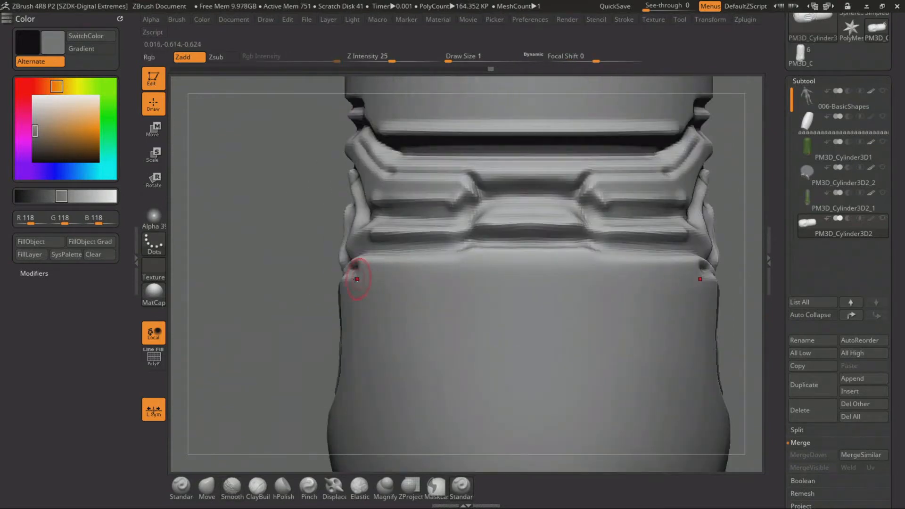
pyautogui.moveTo(491, 268)
pyautogui.mouseDown()
pyautogui.moveTo(478, 269)
pyautogui.moveTo(485, 284)
pyautogui.moveTo(539, 284)
pyautogui.mouseUp()
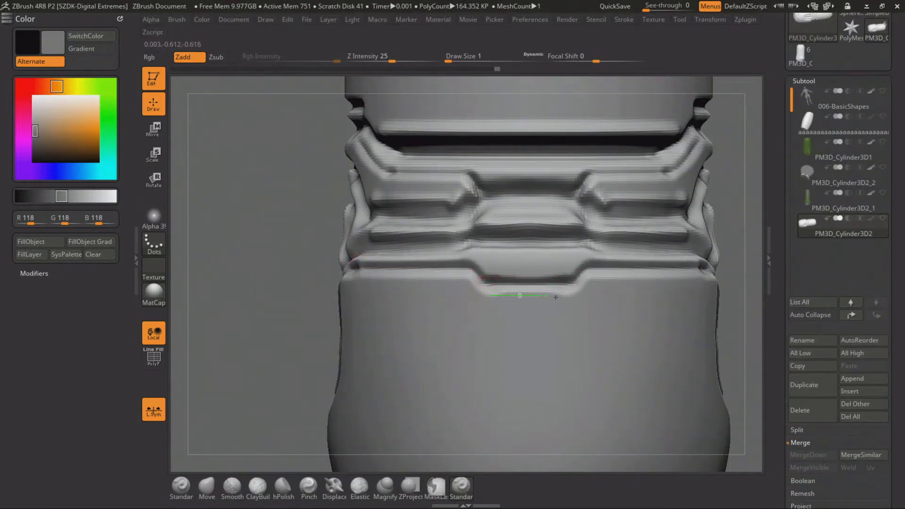
pyautogui.moveTo(555, 296); pyautogui.dragTo(580, 299)
pyautogui.press('f')
# Extend the short grooves beside the front tab into an arch over its neck end
pyautogui.moveTo(333, 315)
pyautogui.mouseDown()
pyautogui.moveTo(347, 252)
pyautogui.moveTo(338, 260)
pyautogui.moveTo(353, 277)
pyautogui.moveTo(339, 297)
pyautogui.moveTo(360, 269)
pyautogui.moveTo(321, 263)
pyautogui.moveTo(358, 405)
pyautogui.mouseUp()
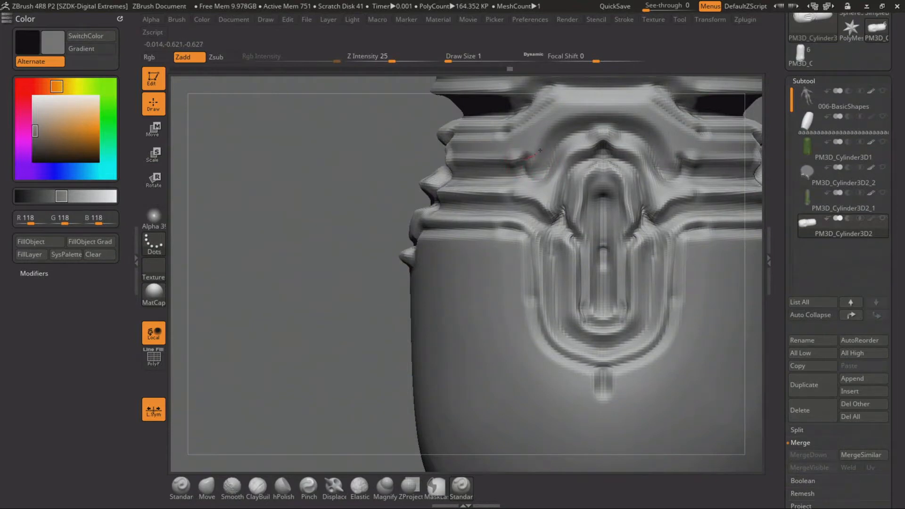
pyautogui.moveTo(540, 150)
pyautogui.mouseDown()
pyautogui.moveTo(562, 123)
pyautogui.moveTo(607, 116)
pyautogui.mouseUp()
pyautogui.moveTo(332, 295)
pyautogui.keyDown('alt'); pyautogui.mouseDown()
pyautogui.moveTo(347, 316)
pyautogui.moveTo(417, 257)
pyautogui.moveTo(409, 267)
pyautogui.mouseUp(); pyautogui.keyUp('alt')
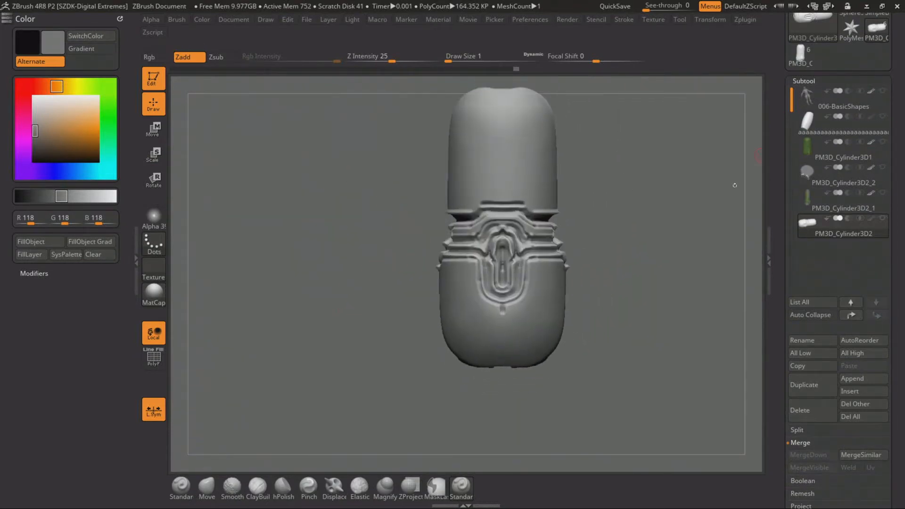
# Fill the whole capsule piece with green, RGB 89, 133, 40
pyautogui.click(91, 87)
pyautogui.moveTo(94, 87); pyautogui.dragTo(98, 86)
pyautogui.moveTo(90, 130); pyautogui.dragTo(68, 140)
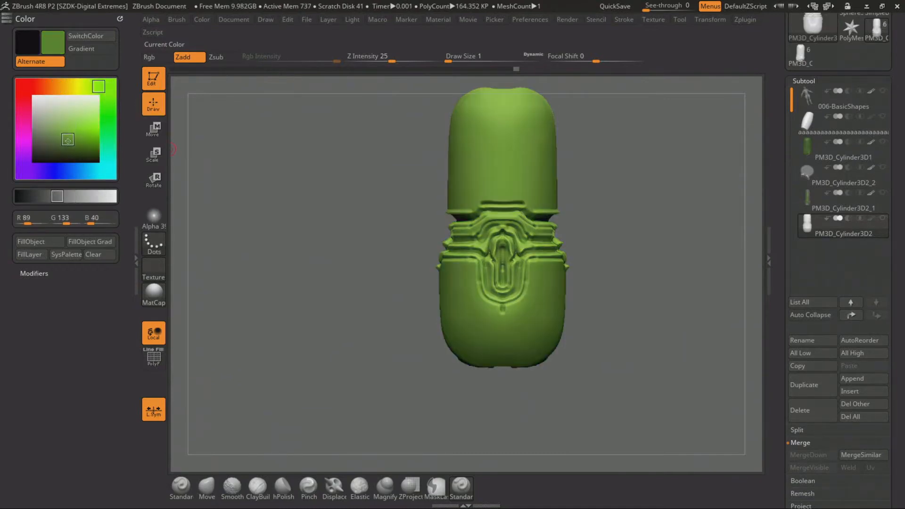
pyautogui.click(31, 241)
pyautogui.moveTo(70, 142)
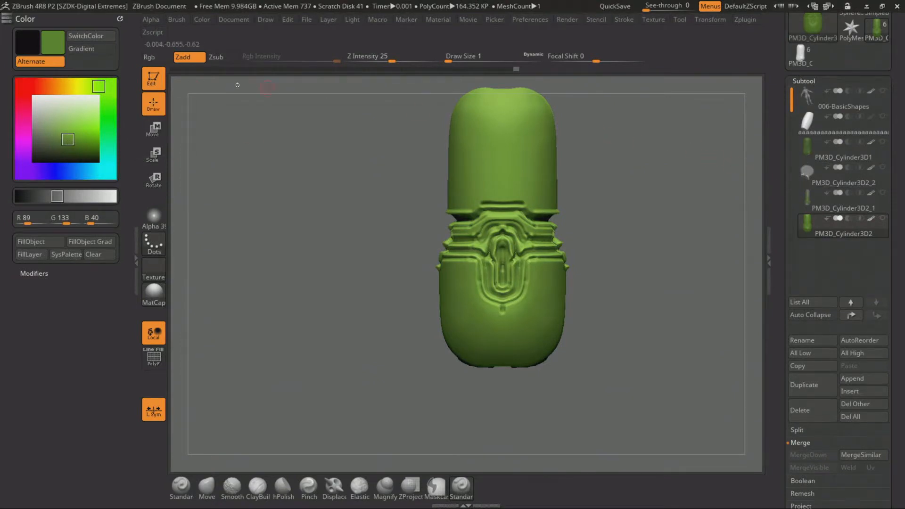
# Examine earlier low-resolution stages of the capsule piece in its undo history and return to the latest state
pyautogui.click(229, 71)
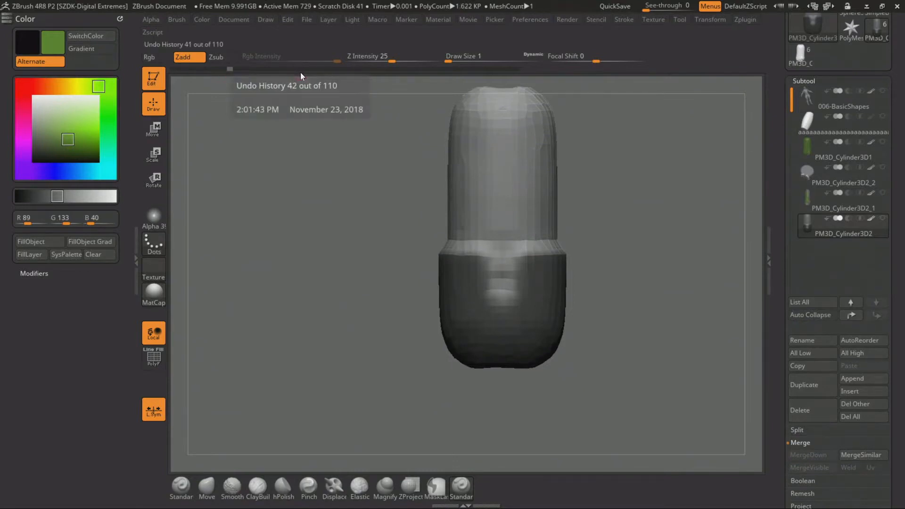
pyautogui.click(267, 70)
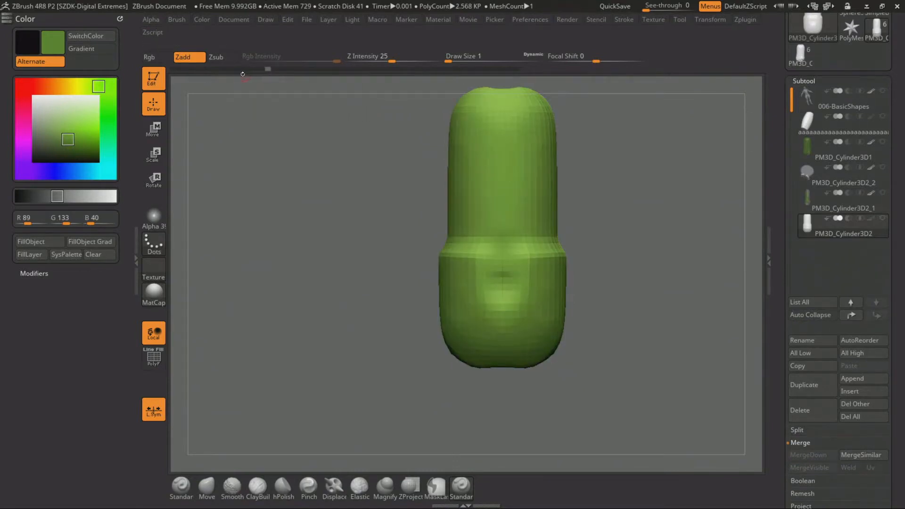
pyautogui.click(228, 71)
pyautogui.moveTo(283, 160); pyautogui.dragTo(336, 231)
pyautogui.click(518, 69)
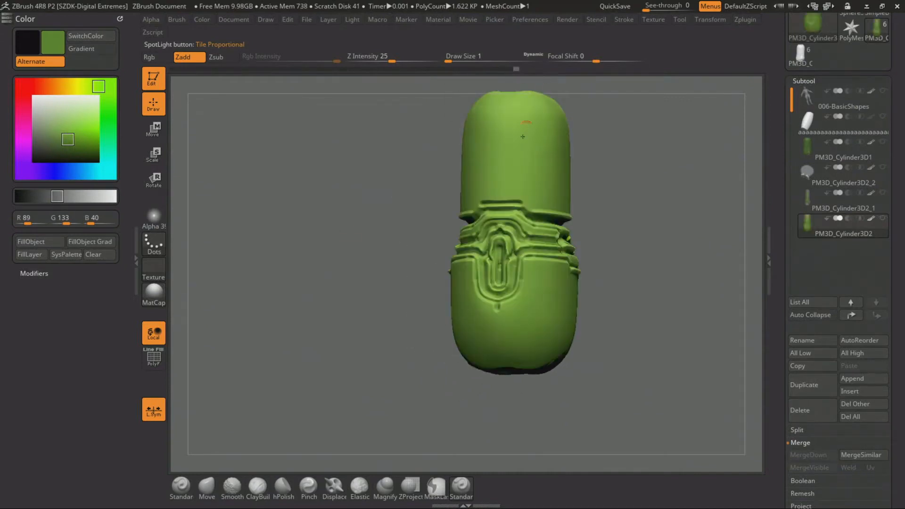
# Fill the whole capsule piece with neutral gray, RGB 118, 118, 118
pyautogui.moveTo(69, 142)
pyautogui.mouseDown()
pyautogui.moveTo(20, 144)
pyautogui.moveTo(29, 131)
pyautogui.mouseUp()
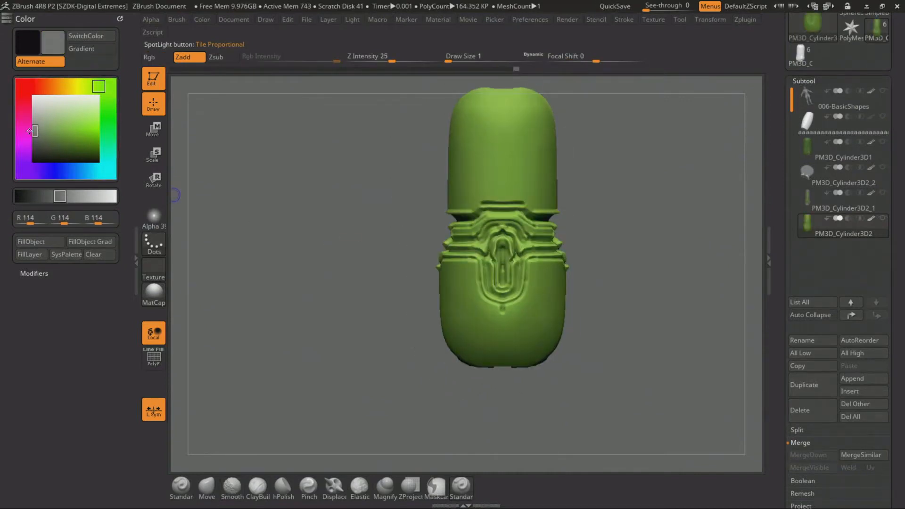
pyautogui.click(41, 240)
pyautogui.moveTo(317, 237)
pyautogui.mouseDown()
pyautogui.moveTo(307, 217)
pyautogui.moveTo(304, 231)
pyautogui.mouseUp()
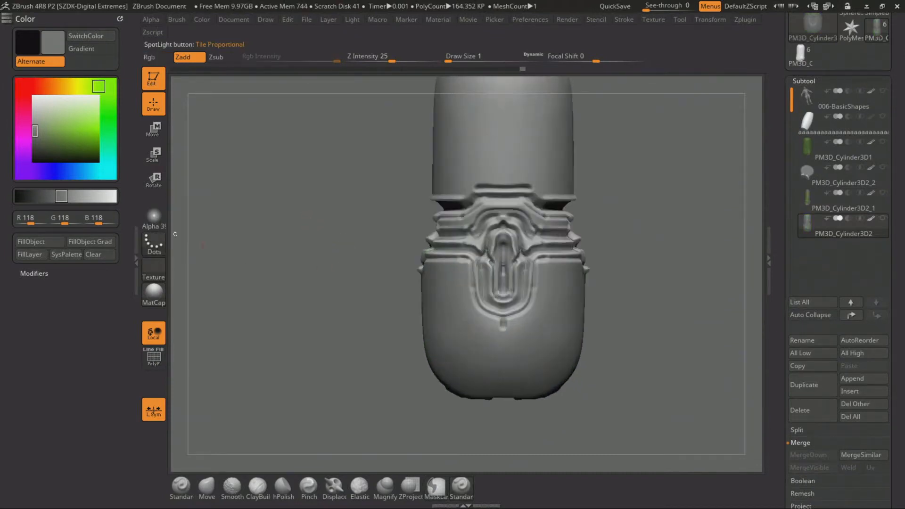
# Choose dark gray, RGB 28, 28, 28, and lasso-mask the neck band down to the lower body's edge
pyautogui.moveTo(49, 133); pyautogui.dragTo(25, 149)
pyautogui.keyDown('alt'); pyautogui.moveTo(342, 222); pyautogui.dragTo(295, 306); pyautogui.keyUp('alt')
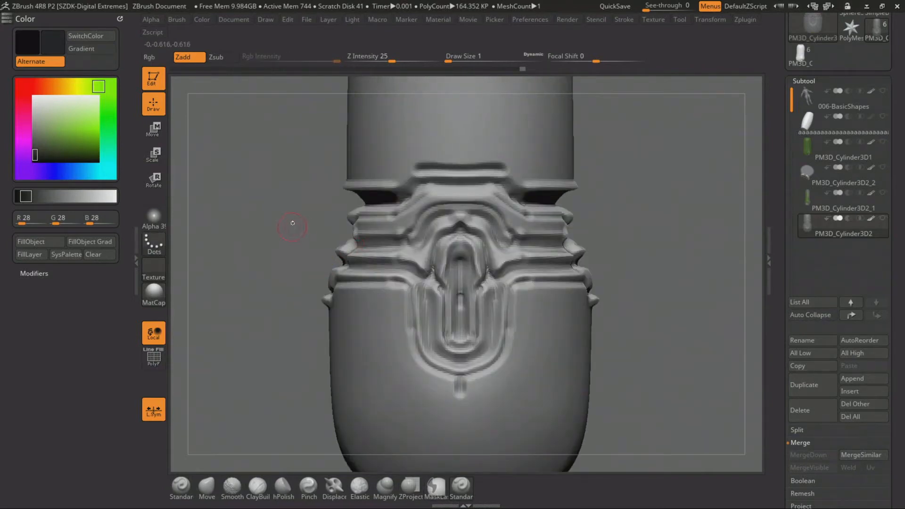
pyautogui.keyDown('alt'); pyautogui.moveTo(293, 222); pyautogui.dragTo(306, 302); pyautogui.keyUp('alt')
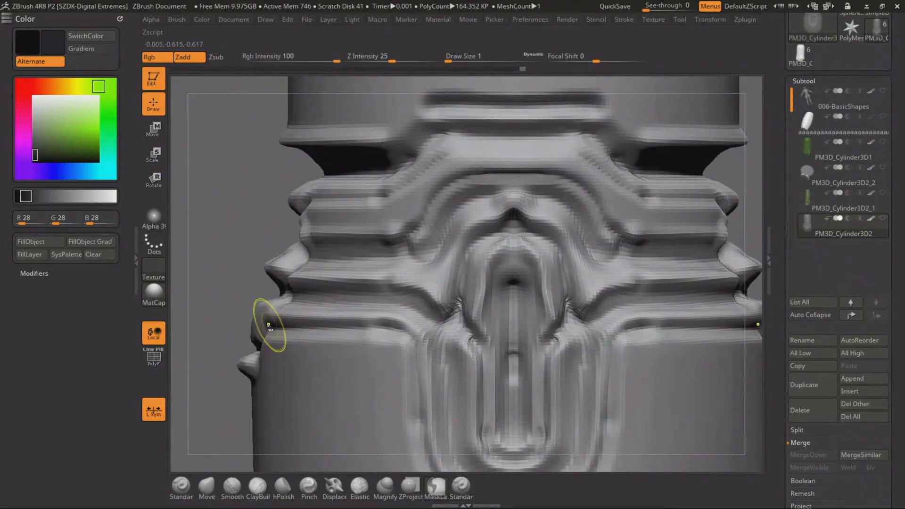
pyautogui.moveTo(264, 326)
pyautogui.keyDown('ctrl'); pyautogui.mouseDown()
pyautogui.moveTo(513, 246)
pyautogui.moveTo(507, 332)
pyautogui.mouseUp(); pyautogui.keyUp('ctrl')
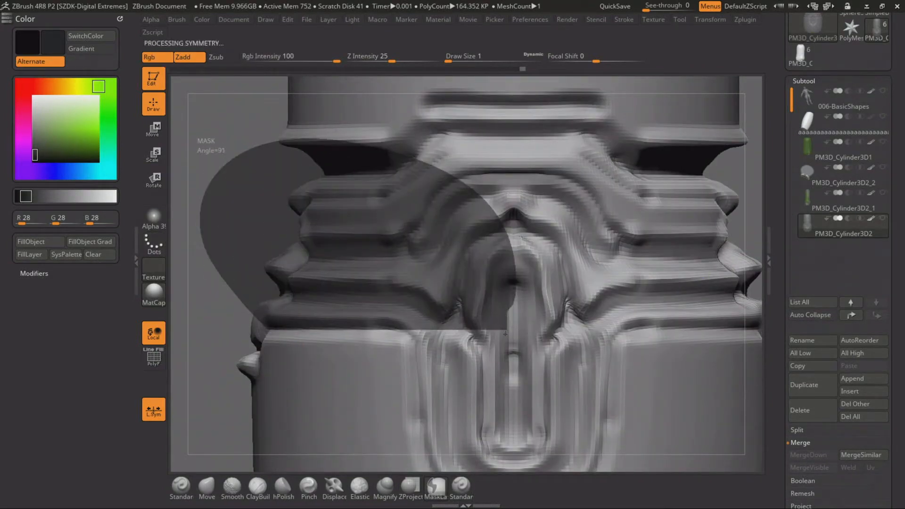
pyautogui.keyDown('alt'); pyautogui.moveTo(219, 288); pyautogui.dragTo(245, 131); pyautogui.keyUp('alt')
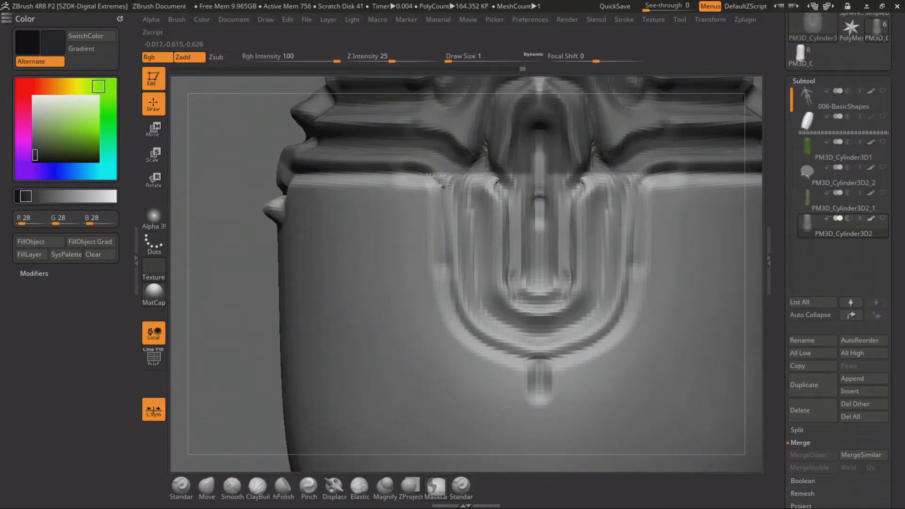
# Extend the mask over the U-shaped tab down to its rounded inner groove
pyautogui.moveTo(446, 242)
pyautogui.keyDown('ctrl'); pyautogui.mouseDown()
pyautogui.moveTo(582, 170)
pyautogui.moveTo(480, 133)
pyautogui.mouseUp(); pyautogui.keyUp('ctrl')
pyautogui.keyDown('alt'); pyautogui.moveTo(227, 320); pyautogui.dragTo(179, 241); pyautogui.keyUp('alt')
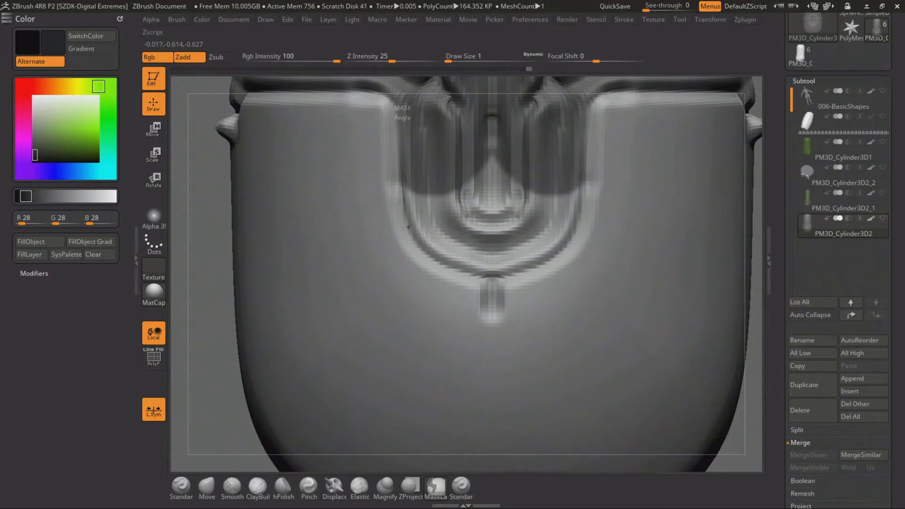
pyautogui.moveTo(408, 227)
pyautogui.keyDown('ctrl'); pyautogui.mouseDown()
pyautogui.moveTo(428, 254)
pyautogui.moveTo(470, 268)
pyautogui.moveTo(527, 254)
pyautogui.moveTo(537, 160)
pyautogui.mouseUp(); pyautogui.keyUp('ctrl')
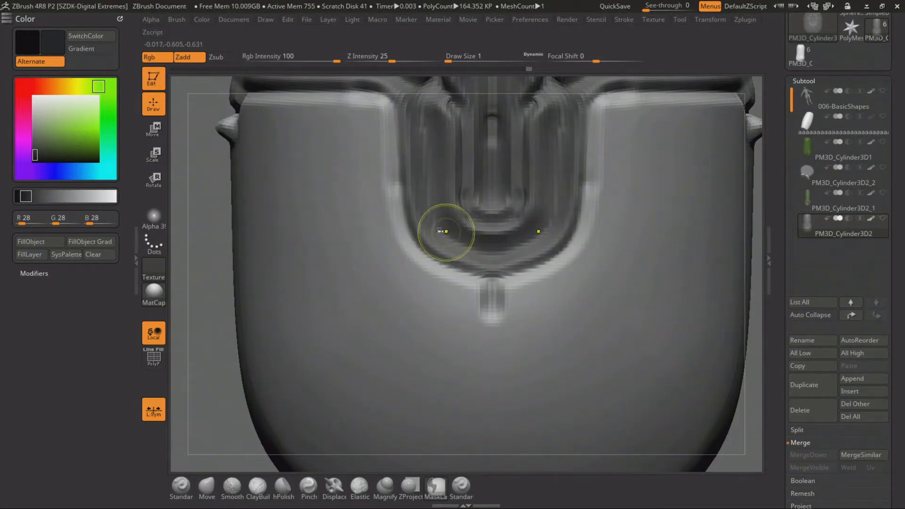
pyautogui.moveTo(425, 251)
pyautogui.keyDown('ctrl'); pyautogui.mouseDown()
pyautogui.moveTo(471, 271)
pyautogui.moveTo(527, 238)
pyautogui.moveTo(511, 222)
pyautogui.mouseUp(); pyautogui.keyUp('ctrl')
# Complete the mask across the back of the neck band and upper body, and invert it to protect the lower body
pyautogui.moveTo(449, 244)
pyautogui.keyDown('ctrl'); pyautogui.mouseDown()
pyautogui.moveTo(446, 263)
pyautogui.moveTo(484, 193)
pyautogui.mouseUp(); pyautogui.keyUp('ctrl')
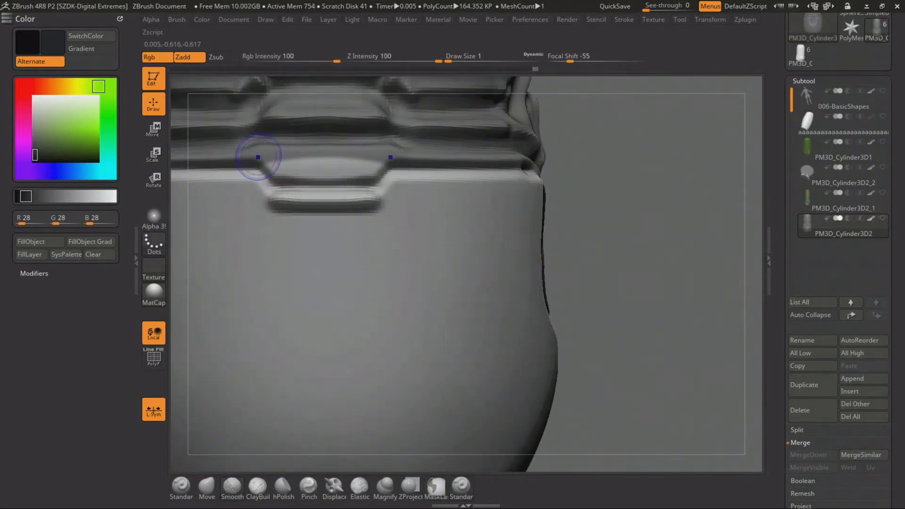
pyautogui.keyDown('ctrl'); pyautogui.click(255, 155); pyautogui.keyUp('ctrl')
pyautogui.press('ctrl')
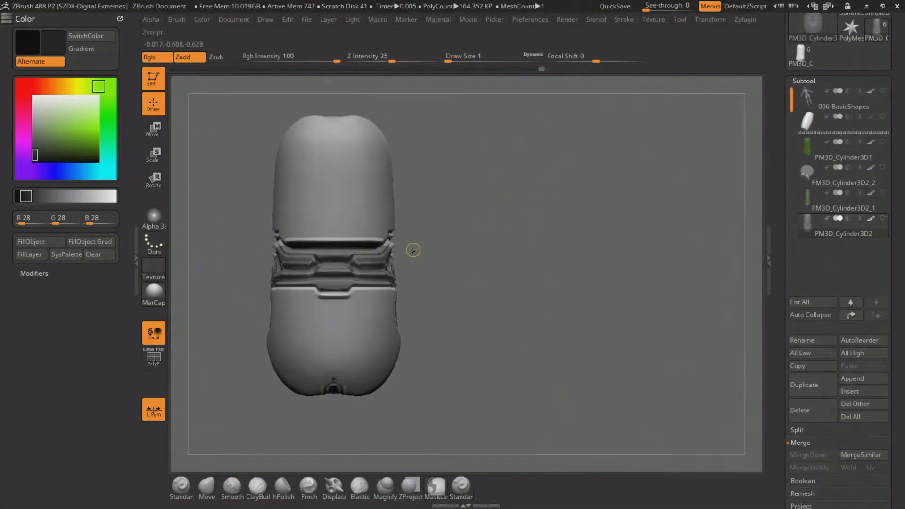
pyautogui.keyDown('ctrl'); pyautogui.moveTo(410, 254); pyautogui.dragTo(257, 258); pyautogui.keyUp('ctrl')
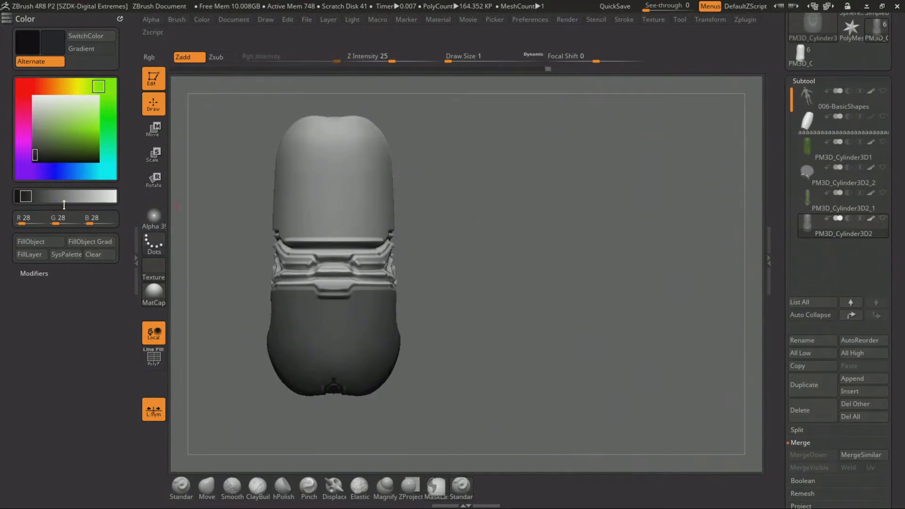
# Fill the unmasked upper body and neck band with the dark gray, RGB 28, 28, 28
pyautogui.click(43, 243)
pyautogui.keyDown('ctrl'); pyautogui.click(483, 284); pyautogui.keyUp('ctrl')
pyautogui.keyDown('ctrl'); pyautogui.click(483, 284); pyautogui.keyUp('ctrl')
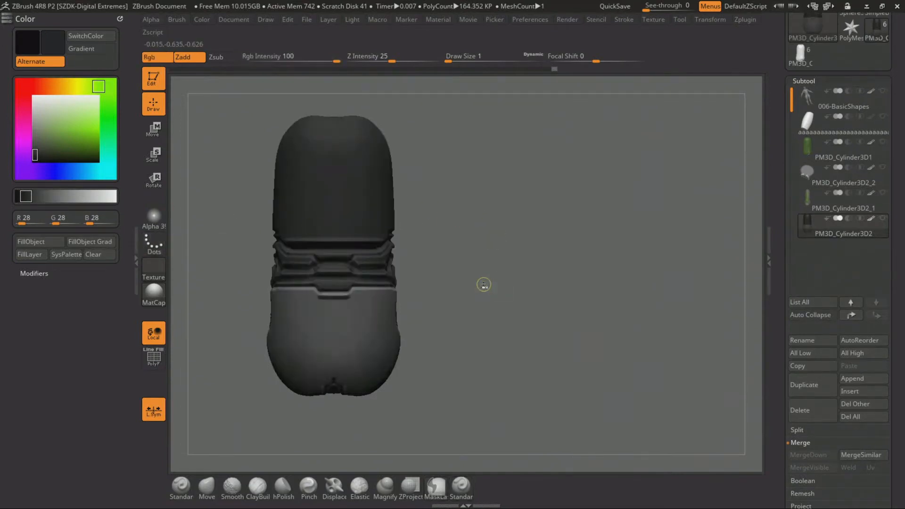
pyautogui.moveTo(491, 260)
pyautogui.keyDown('alt'); pyautogui.mouseDown()
pyautogui.moveTo(499, 202)
pyautogui.moveTo(540, 394)
pyautogui.mouseUp(); pyautogui.keyUp('alt')
pyautogui.hotkey('ctrl', 'z')
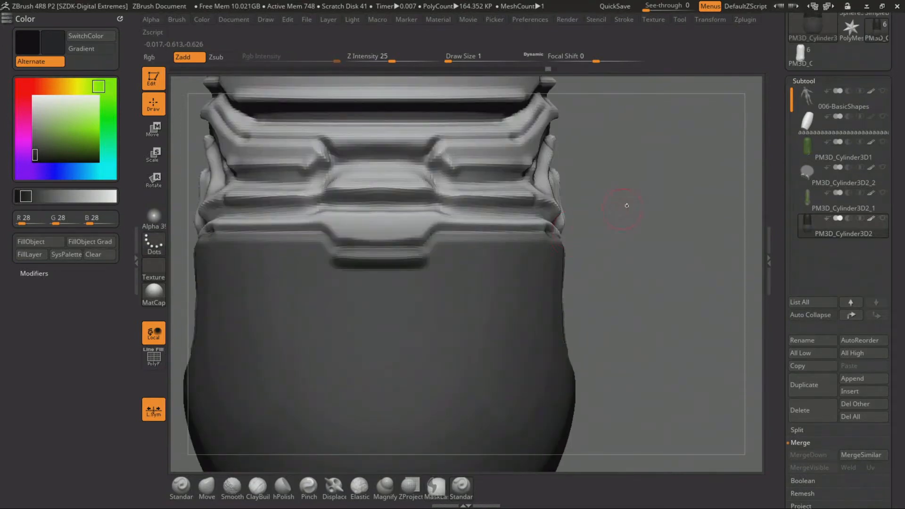
pyautogui.keyDown('alt'); pyautogui.moveTo(626, 204); pyautogui.dragTo(564, 301); pyautogui.keyUp('alt')
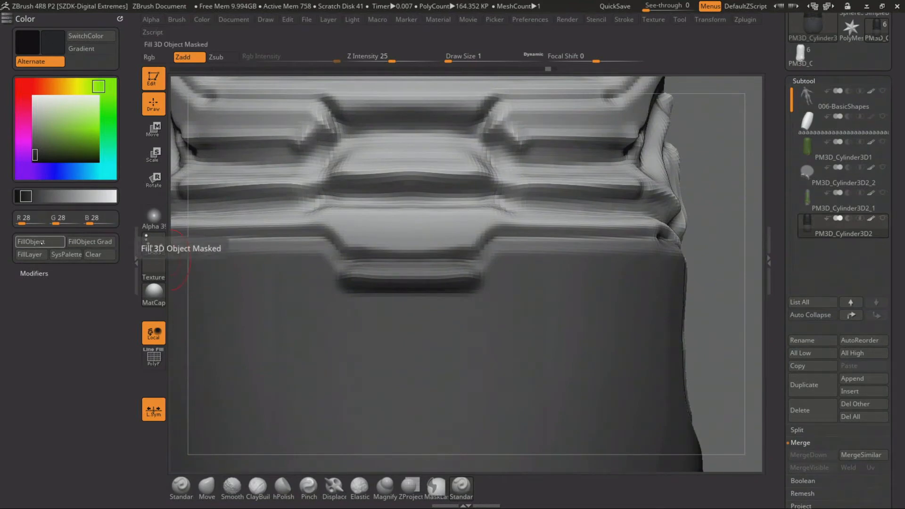
pyautogui.click(41, 242)
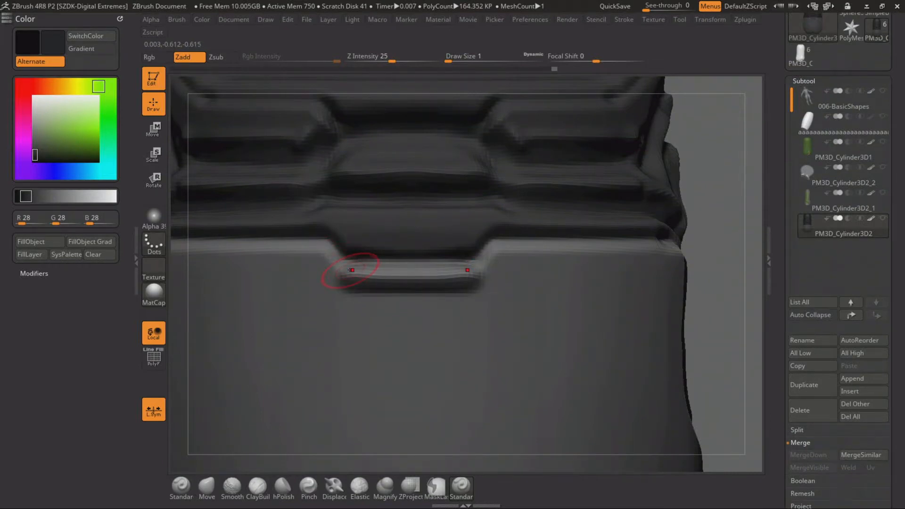
# Lasso-mask the recessed ornament on the capsule's rounded lower end, including its side tabs, vertical arms and circular centre
pyautogui.keyDown('ctrl'); pyautogui.moveTo(713, 270); pyautogui.dragTo(676, 165, button='right'); pyautogui.keyUp('ctrl')
pyautogui.moveTo(551, 250)
pyautogui.keyDown('shift'); pyautogui.mouseDown(button='right')
pyautogui.moveTo(562, 218)
pyautogui.moveTo(598, 227)
pyautogui.moveTo(590, 160)
pyautogui.moveTo(602, 202)
pyautogui.mouseUp(button='right'); pyautogui.keyUp('shift')
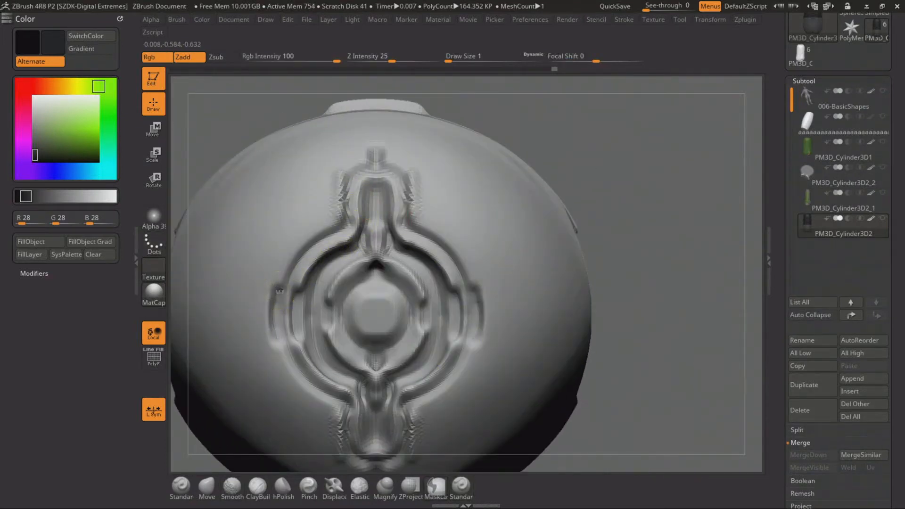
pyautogui.keyDown('ctrl'); pyautogui.moveTo(274, 315); pyautogui.dragTo(285, 288); pyautogui.keyUp('ctrl')
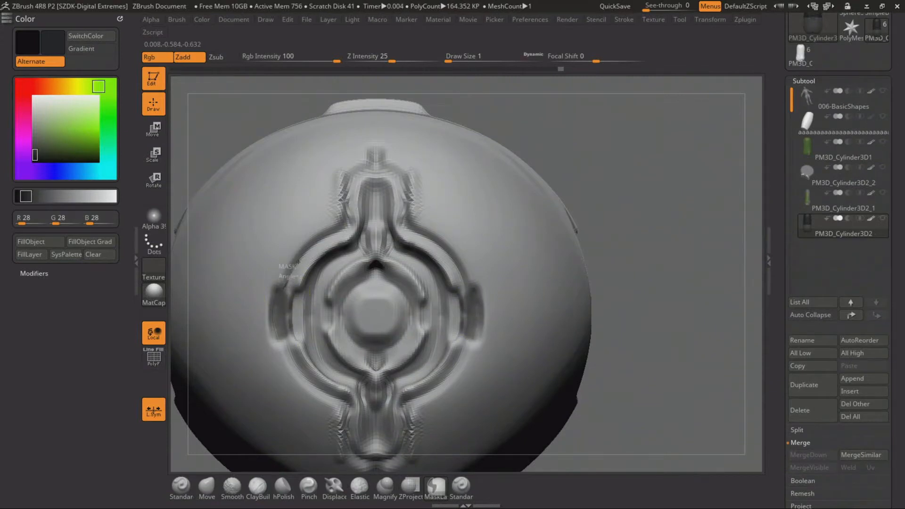
pyautogui.moveTo(344, 223)
pyautogui.keyDown('ctrl'); pyautogui.mouseDown()
pyautogui.moveTo(348, 191)
pyautogui.moveTo(372, 181)
pyautogui.mouseUp(); pyautogui.keyUp('ctrl')
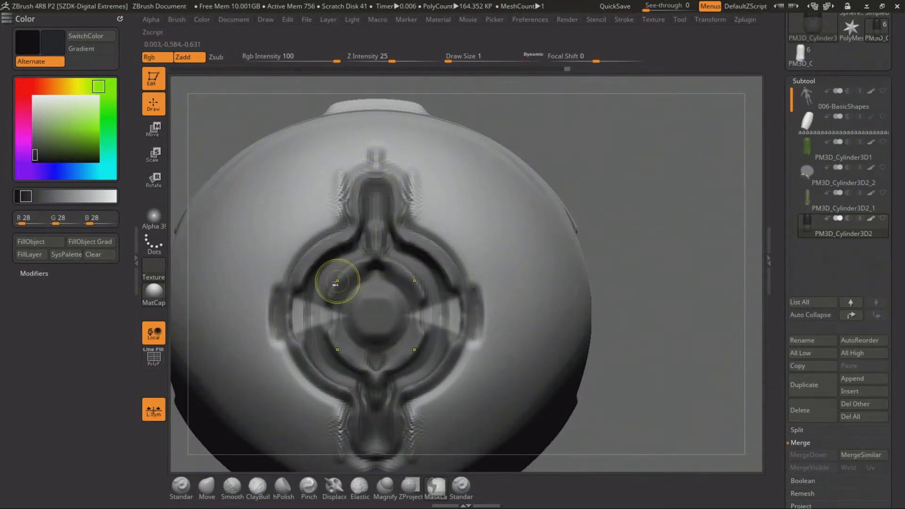
pyautogui.keyDown('ctrl'); pyautogui.moveTo(285, 326); pyautogui.dragTo(287, 324); pyautogui.keyUp('ctrl')
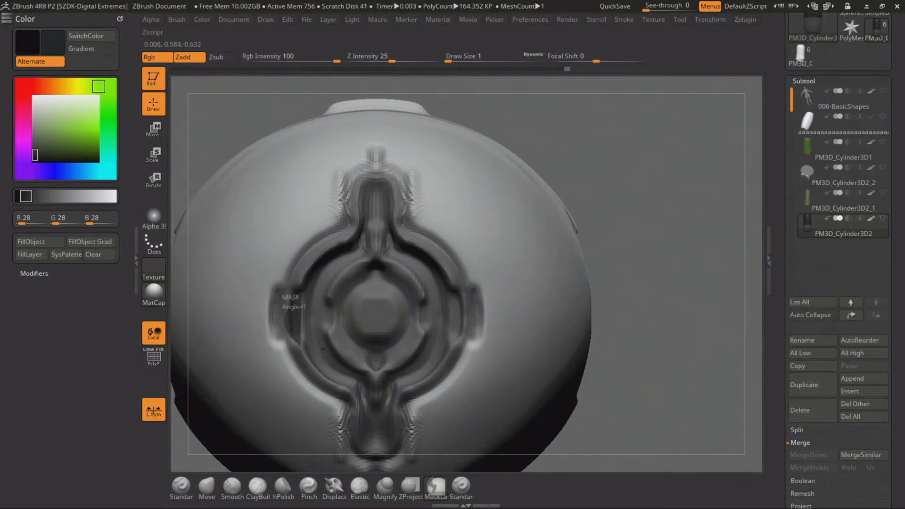
# Invert the mask and fill the end ornament with the dark gray, RGB 28, 28, 28
pyautogui.keyDown('alt'); pyautogui.moveTo(642, 273); pyautogui.dragTo(522, 236); pyautogui.keyUp('alt')
pyautogui.keyDown('ctrl'); pyautogui.click(523, 236); pyautogui.keyUp('ctrl')
pyautogui.click(49, 245)
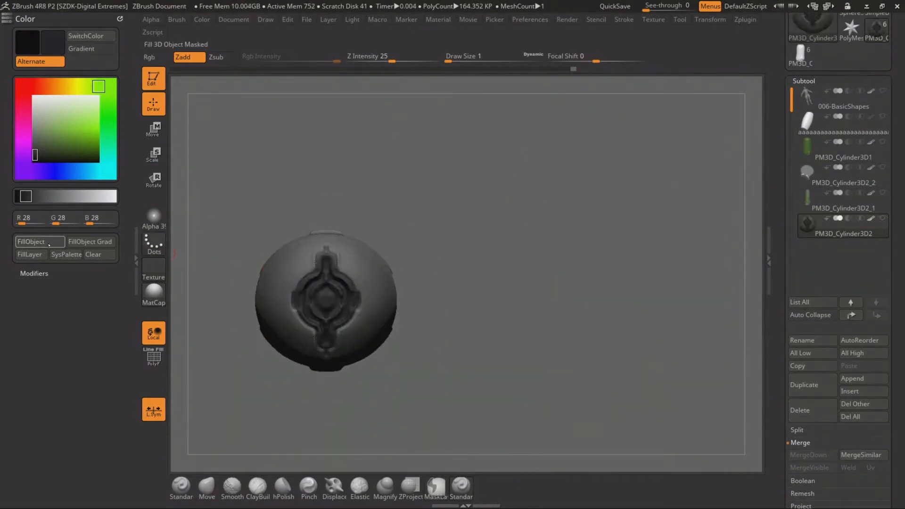
pyautogui.keyDown('ctrl'); pyautogui.moveTo(501, 269); pyautogui.dragTo(481, 198); pyautogui.keyUp('ctrl')
pyautogui.moveTo(480, 198); pyautogui.dragTo(490, 293)
# Show the hidden neighbouring cylinder subtools and make the central strip, PM3D_Cylinder3D2_1, the active subtool
pyautogui.keyDown('alt'); pyautogui.moveTo(566, 207); pyautogui.dragTo(787, 219); pyautogui.keyUp('alt')
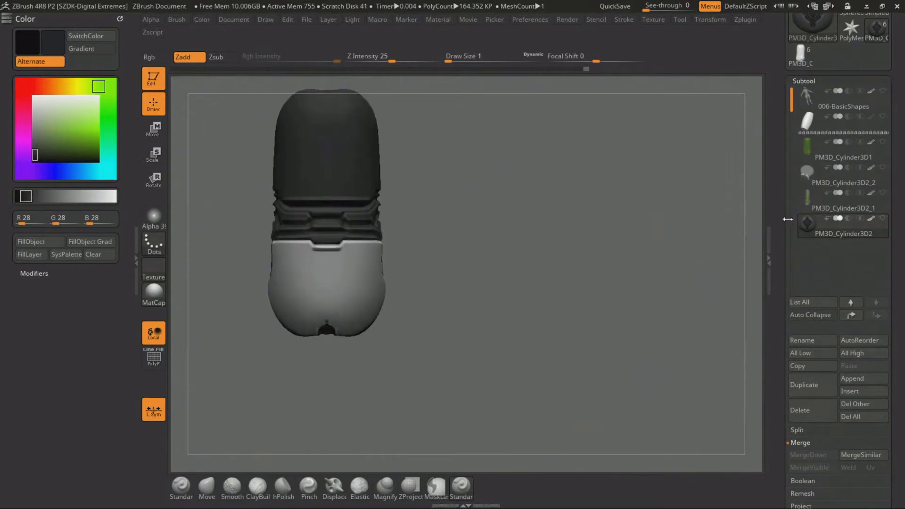
pyautogui.click(883, 192)
pyautogui.click(882, 167)
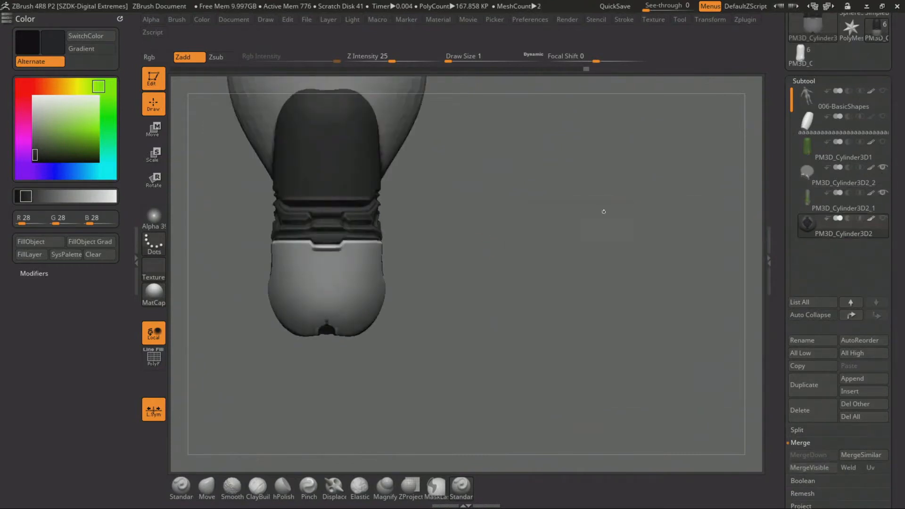
pyautogui.keyDown('alt'); pyautogui.moveTo(603, 212); pyautogui.dragTo(511, 269); pyautogui.keyUp('alt')
pyautogui.click(883, 142)
pyautogui.keyDown('alt'); pyautogui.click(360, 239); pyautogui.keyUp('alt')
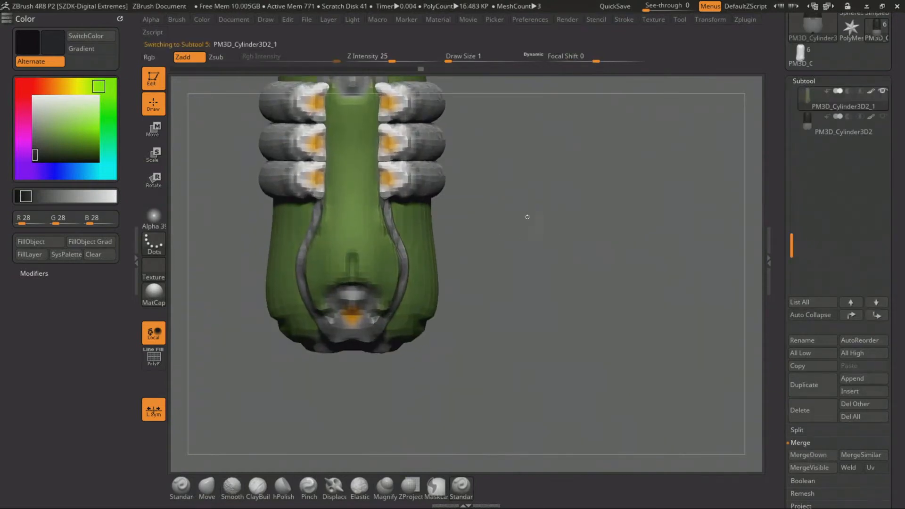
# Remesh the central strip with ZRemesher at a target polygons count of 1.84551, and set the colour to gray, RGB 124, 124, 124
pyautogui.moveTo(527, 216); pyautogui.dragTo(393, 255)
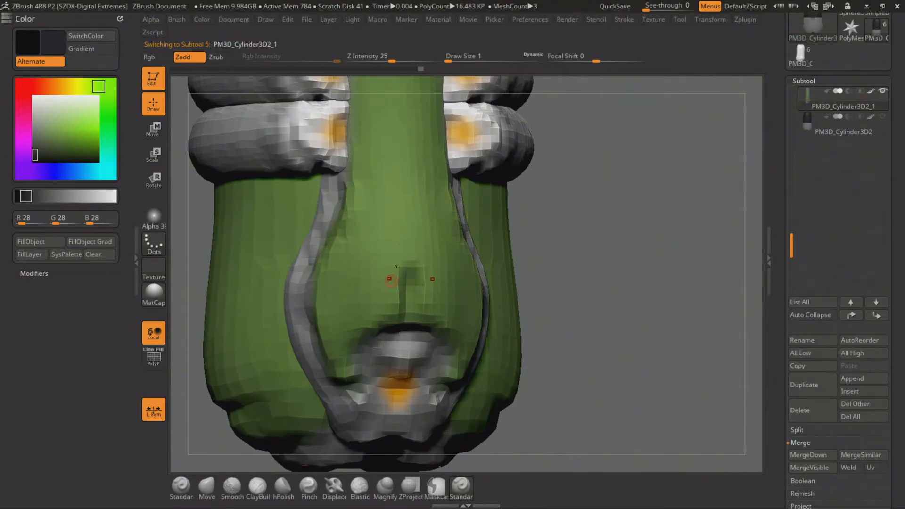
pyautogui.moveTo(624, 307)
pyautogui.keyDown('alt'); pyautogui.mouseDown()
pyautogui.moveTo(622, 292)
pyautogui.moveTo(628, 308)
pyautogui.mouseUp(); pyautogui.keyUp('alt')
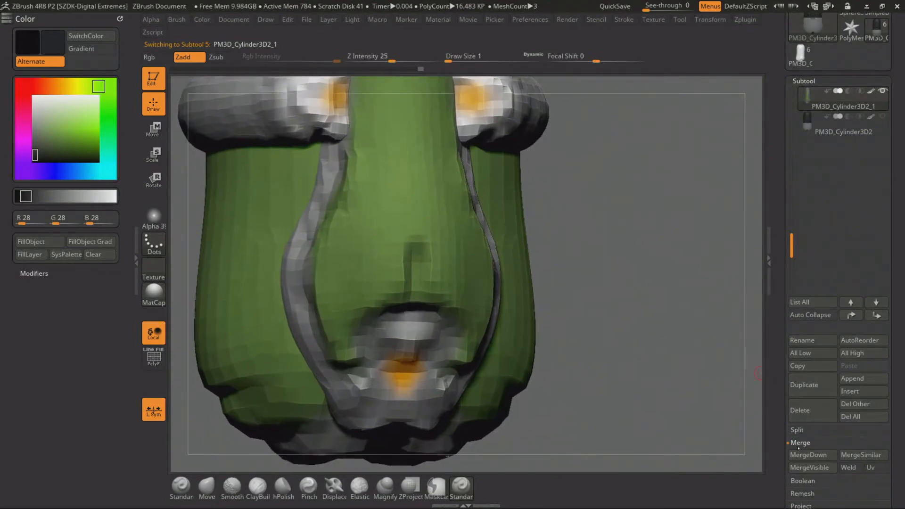
pyautogui.click(798, 447)
pyautogui.moveTo(773, 444); pyautogui.dragTo(773, 391)
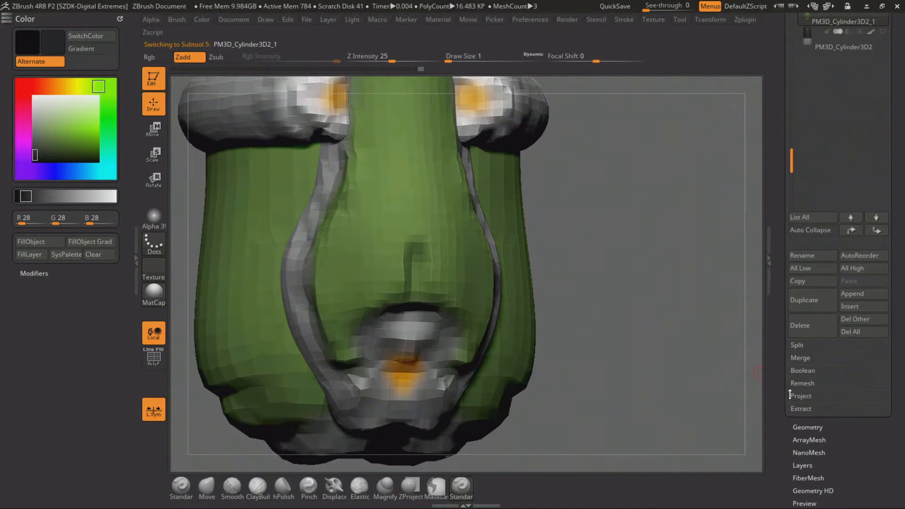
pyautogui.click(795, 427)
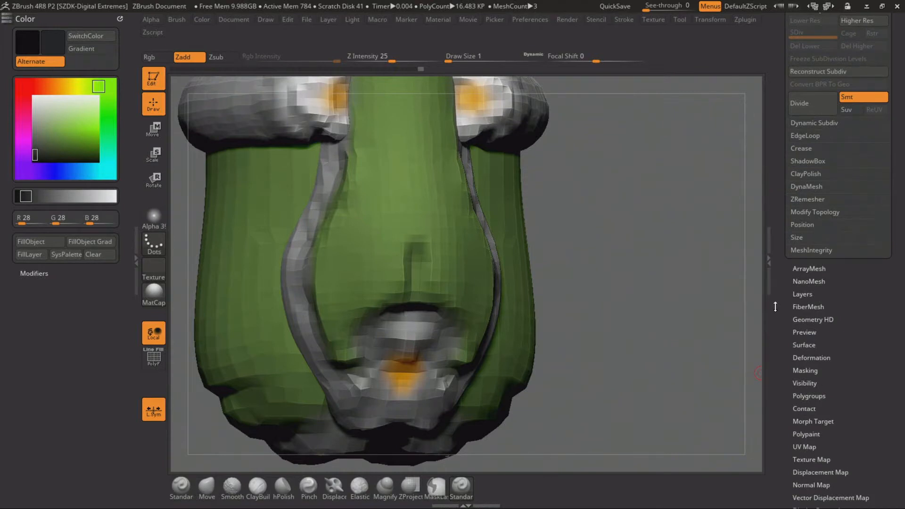
pyautogui.scroll(-5, 781, 332)
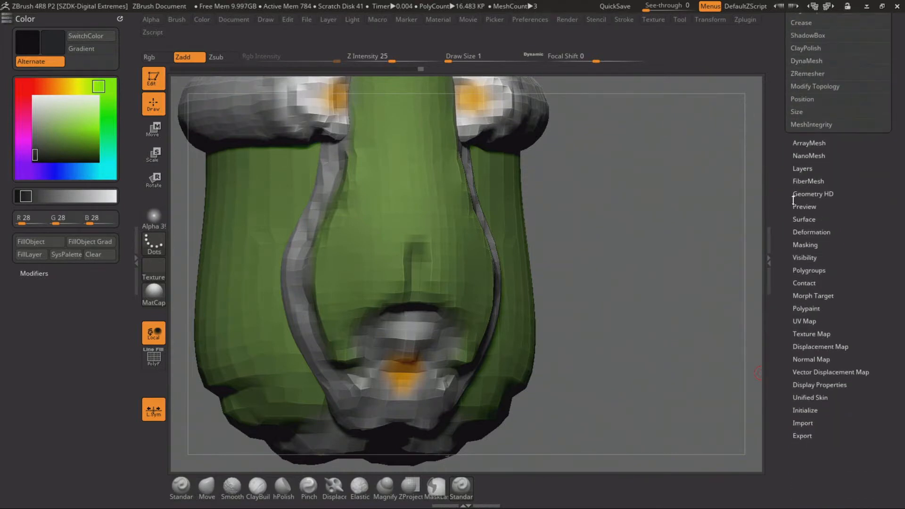
pyautogui.scroll(5, 787, 229)
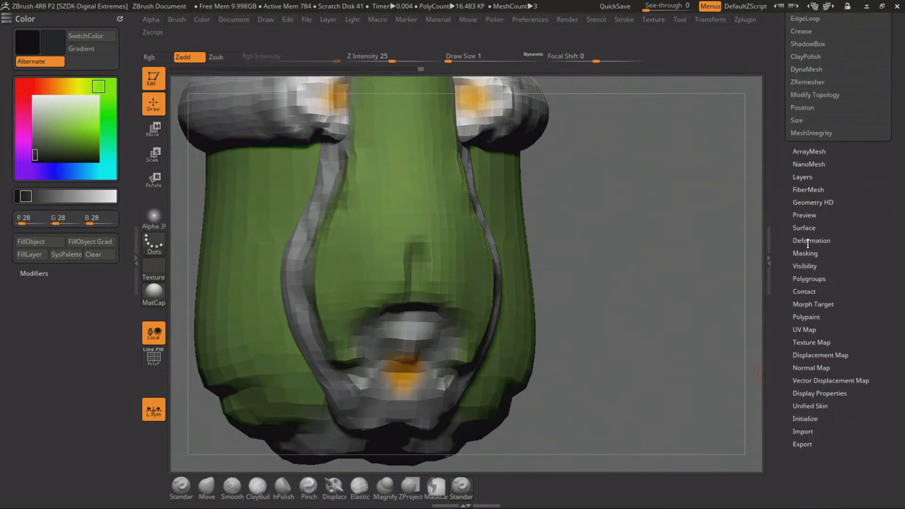
pyautogui.click(799, 212)
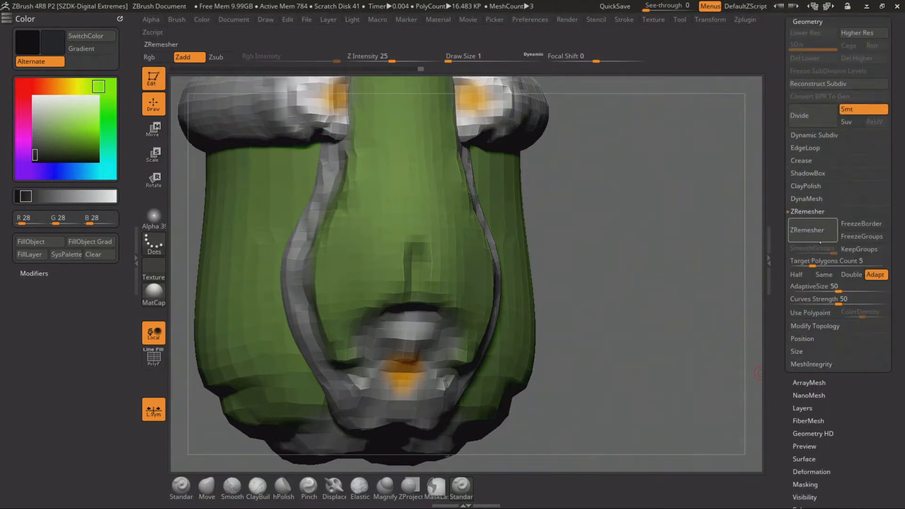
pyautogui.moveTo(807, 261); pyautogui.dragTo(803, 260)
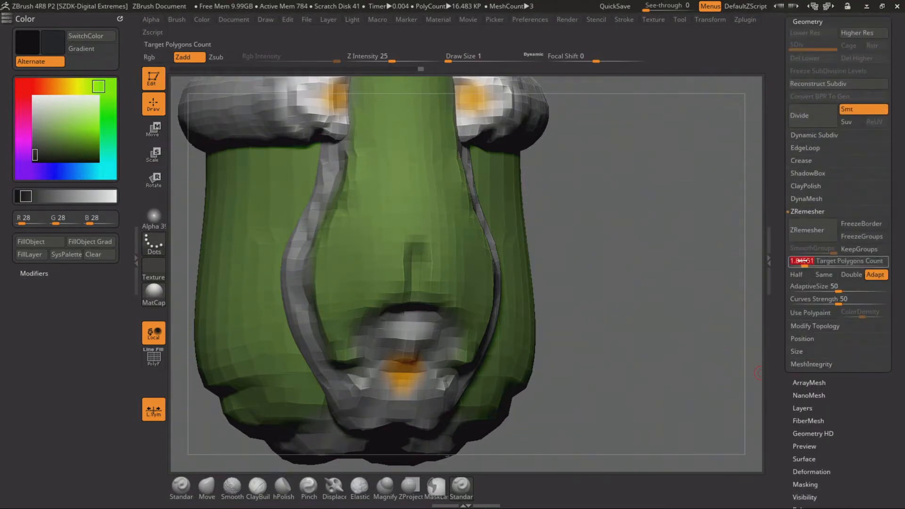
pyautogui.click(806, 230)
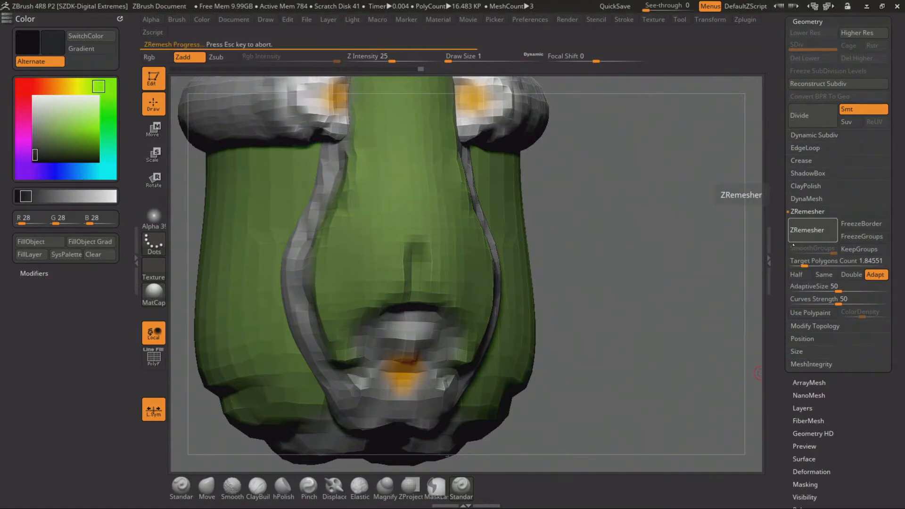
pyautogui.moveTo(56, 128); pyautogui.dragTo(21, 132)
pyautogui.moveTo(605, 251)
pyautogui.keyDown('alt'); pyautogui.mouseDown()
pyautogui.moveTo(571, 222)
pyautogui.moveTo(578, 247)
pyautogui.moveTo(567, 228)
pyautogui.moveTo(567, 247)
pyautogui.mouseUp(); pyautogui.keyUp('alt')
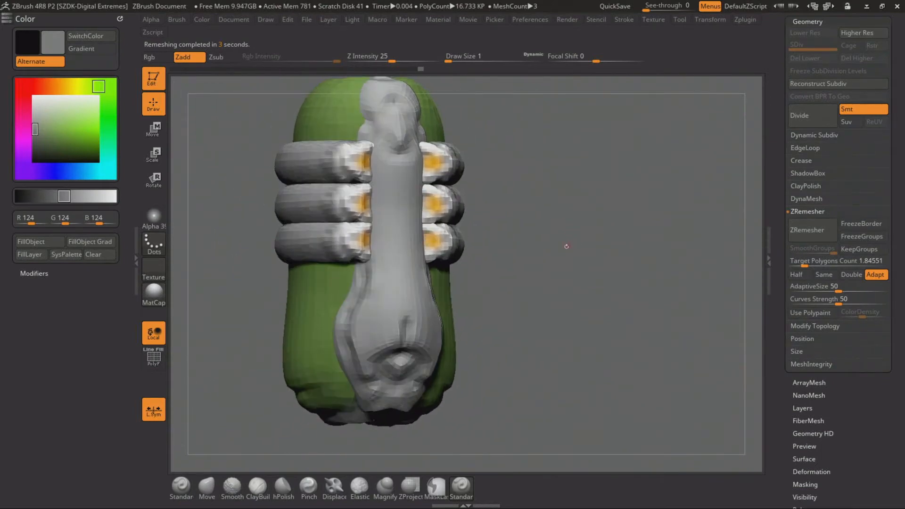
# Smooth the raised side borders and the shaft of the central strip with a brush of draw size 7
pyautogui.press('space')
pyautogui.moveTo(382, 282); pyautogui.dragTo(387, 281)
pyautogui.moveTo(579, 232)
pyautogui.keyDown('alt'); pyautogui.mouseDown()
pyautogui.moveTo(580, 256)
pyautogui.moveTo(594, 229)
pyautogui.mouseUp(); pyautogui.keyUp('alt')
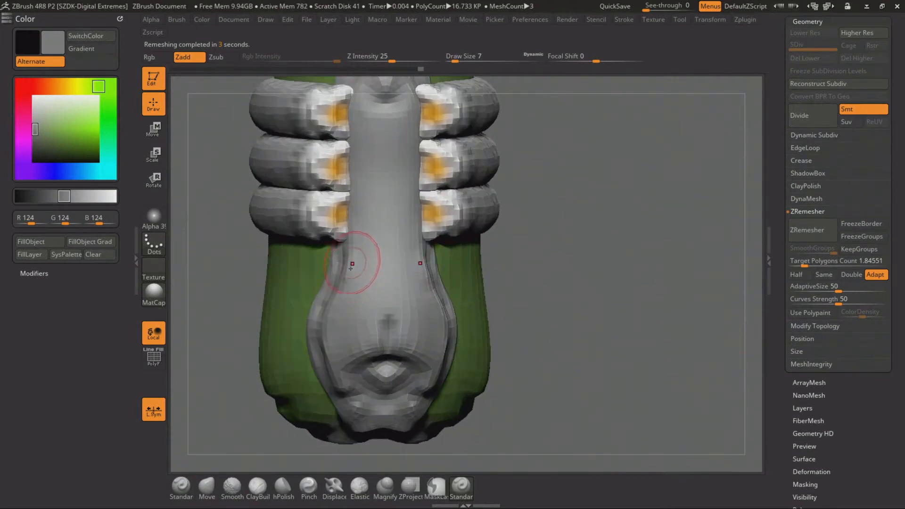
pyautogui.press('shift')
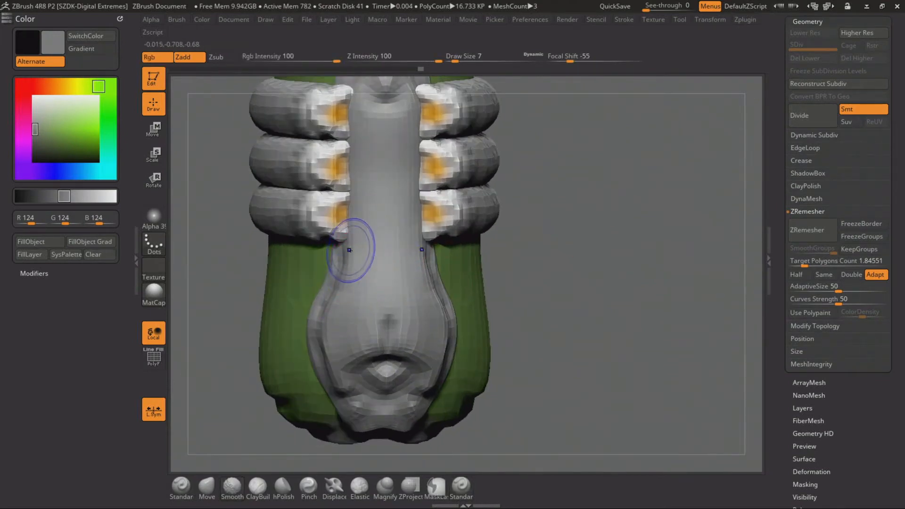
pyautogui.keyDown('shift'); pyautogui.moveTo(349, 249); pyautogui.dragTo(334, 367); pyautogui.keyUp('shift')
pyautogui.moveTo(331, 327)
pyautogui.keyDown('shift'); pyautogui.mouseDown()
pyautogui.moveTo(330, 264)
pyautogui.moveTo(318, 362)
pyautogui.moveTo(342, 335)
pyautogui.moveTo(362, 177)
pyautogui.moveTo(384, 146)
pyautogui.mouseUp(); pyautogui.keyUp('shift')
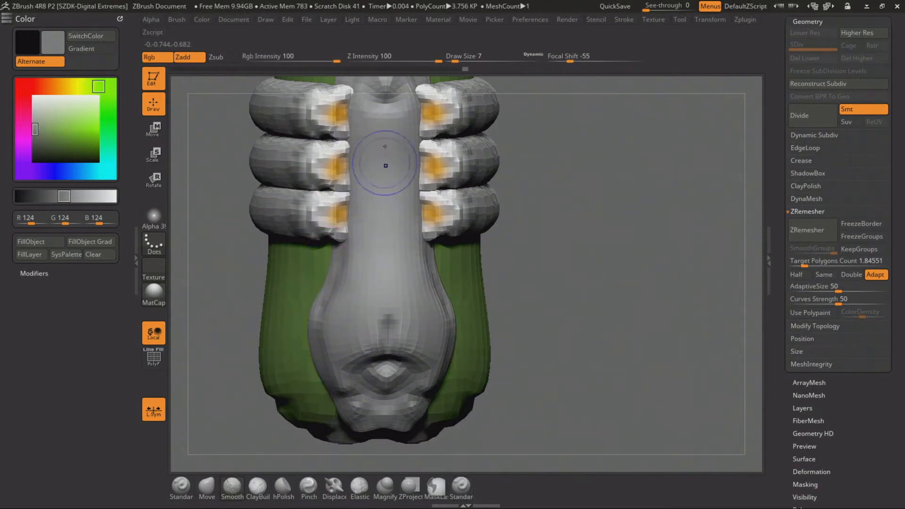
pyautogui.keyDown('shift'); pyautogui.moveTo(396, 188); pyautogui.dragTo(408, 216); pyautogui.keyUp('shift')
pyautogui.keyDown('shift'); pyautogui.moveTo(422, 284); pyautogui.dragTo(429, 311); pyautogui.keyUp('shift')
# Reshape the side contours of the central strip's widened lower end with the Move brush
pyautogui.moveTo(523, 278)
pyautogui.keyDown('alt'); pyautogui.mouseDown()
pyautogui.moveTo(537, 258)
pyautogui.moveTo(572, 292)
pyautogui.moveTo(568, 266)
pyautogui.moveTo(569, 284)
pyautogui.mouseUp(); pyautogui.keyUp('alt')
pyautogui.click(207, 487)
pyautogui.keyDown('shift'); pyautogui.moveTo(630, 266); pyautogui.dragTo(623, 271); pyautogui.keyUp('shift')
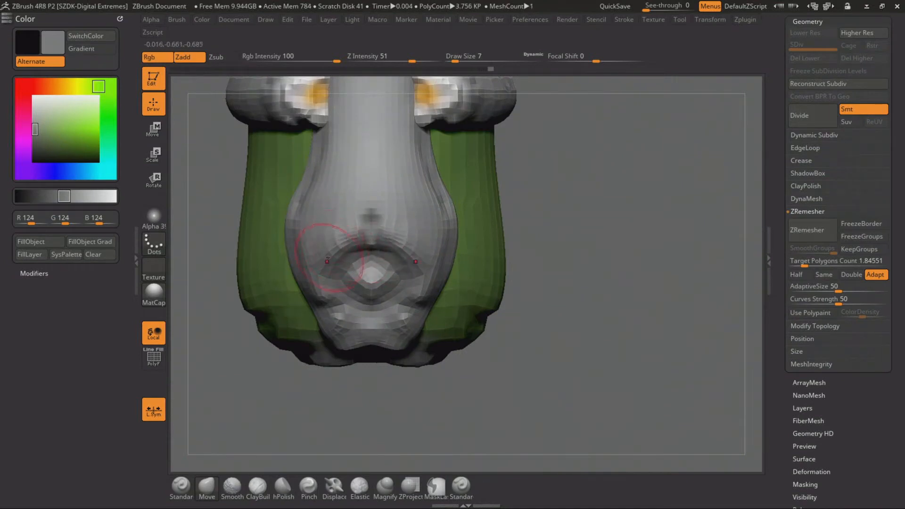
pyautogui.keyDown('shift'); pyautogui.moveTo(428, 237); pyautogui.dragTo(435, 244); pyautogui.keyUp('shift')
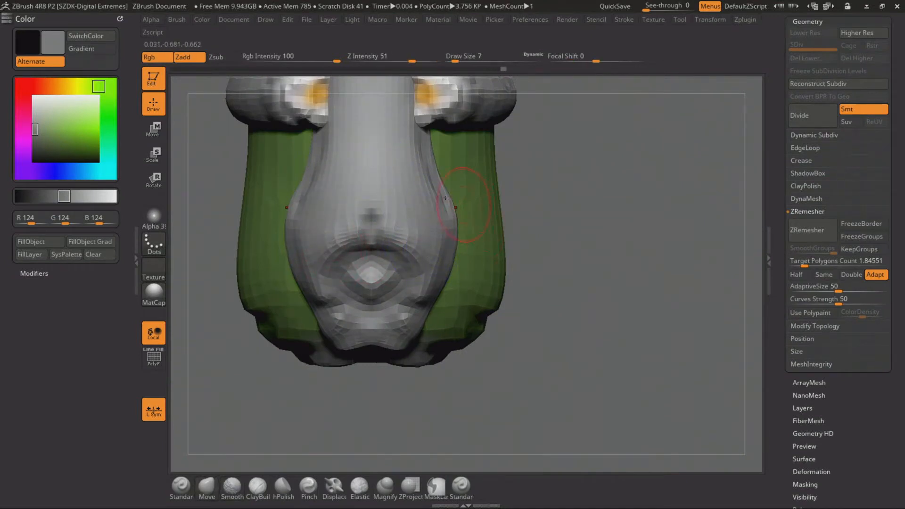
pyautogui.keyDown('shift'); pyautogui.moveTo(443, 197); pyautogui.dragTo(425, 135); pyautogui.keyUp('shift')
pyautogui.keyDown('alt'); pyautogui.moveTo(559, 273); pyautogui.dragTo(580, 210); pyautogui.keyUp('alt')
pyautogui.moveTo(580, 210)
pyautogui.keyDown('alt'); pyautogui.mouseDown()
pyautogui.moveTo(583, 296)
pyautogui.moveTo(573, 235)
pyautogui.moveTo(639, 236)
pyautogui.mouseUp(); pyautogui.keyUp('alt')
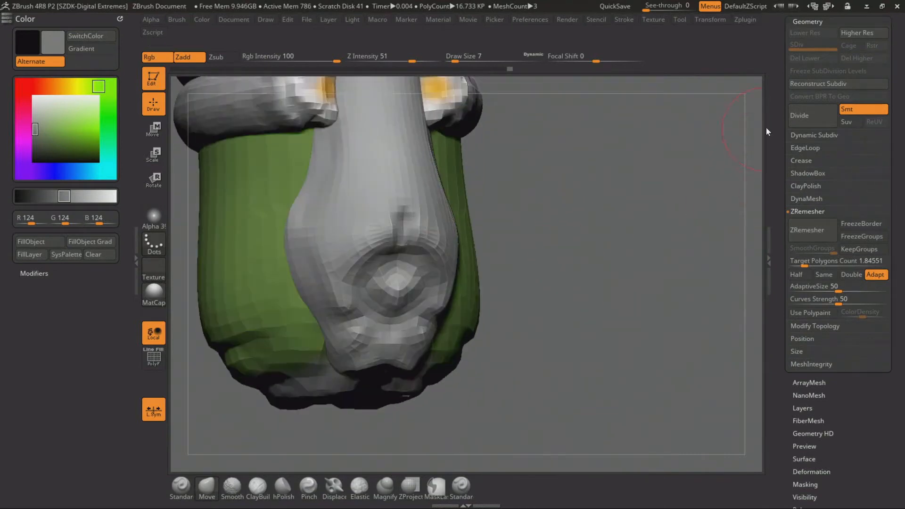
# Subdivide the central strip to level 4 and smooth its narrow shaft
pyautogui.click(805, 116)
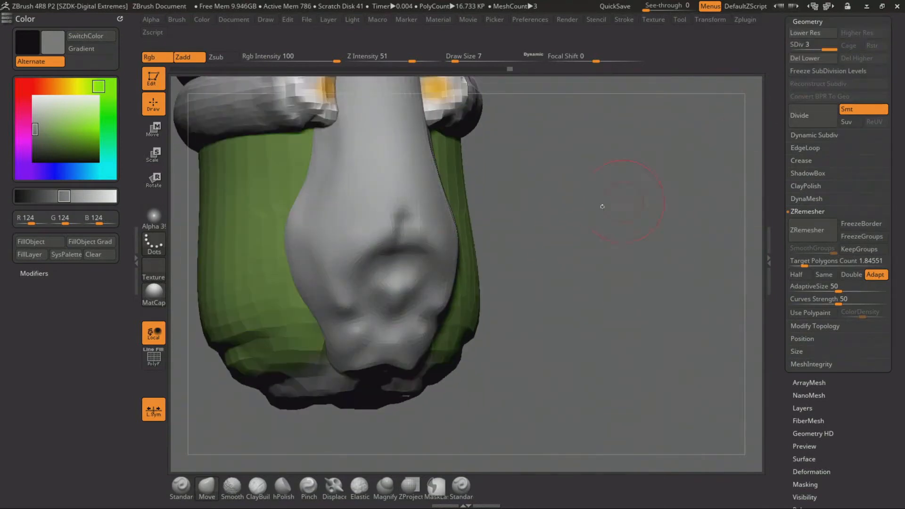
pyautogui.click(806, 119)
pyautogui.moveTo(588, 201)
pyautogui.mouseDown()
pyautogui.moveTo(572, 204)
pyautogui.moveTo(548, 264)
pyautogui.moveTo(567, 252)
pyautogui.moveTo(564, 301)
pyautogui.mouseUp()
pyautogui.keyDown('shift'); pyautogui.moveTo(395, 200); pyautogui.dragTo(399, 221); pyautogui.keyUp('shift')
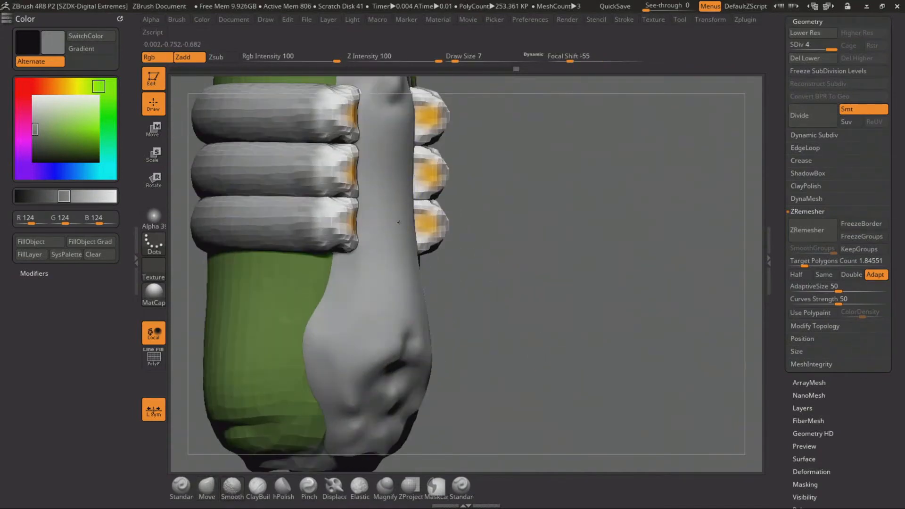
# Carve a symmetric arched groove with hooked ends and a rounded vertical tab above it, using the Standard brush at draw size 2
pyautogui.moveTo(598, 304)
pyautogui.keyDown('shift'); pyautogui.mouseDown()
pyautogui.moveTo(567, 306)
pyautogui.moveTo(591, 220)
pyautogui.moveTo(608, 298)
pyautogui.mouseUp(); pyautogui.keyUp('shift')
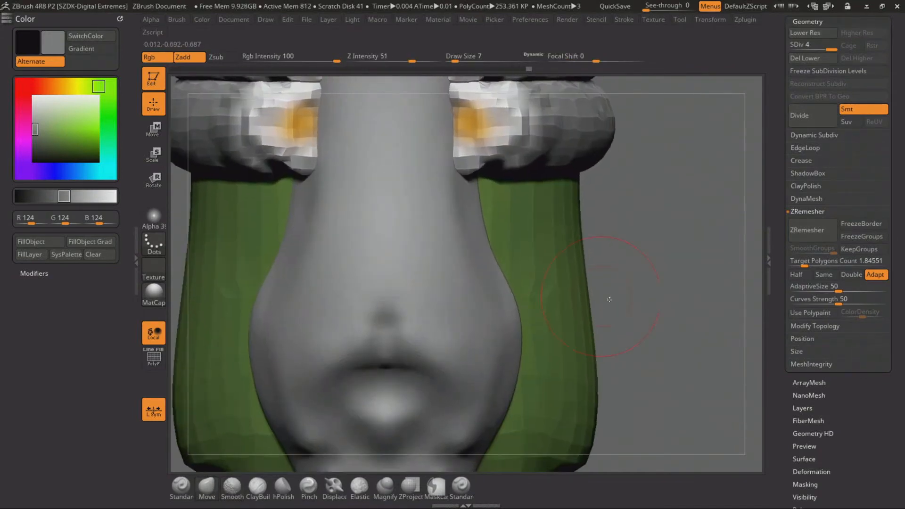
pyautogui.moveTo(636, 334)
pyautogui.keyDown('alt'); pyautogui.mouseDown()
pyautogui.moveTo(659, 200)
pyautogui.moveTo(674, 227)
pyautogui.mouseUp(); pyautogui.keyUp('alt')
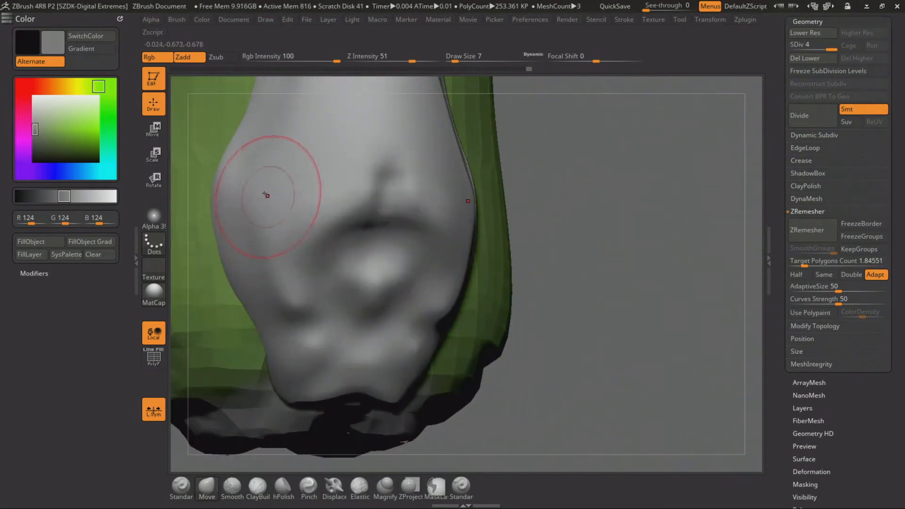
pyautogui.press('space')
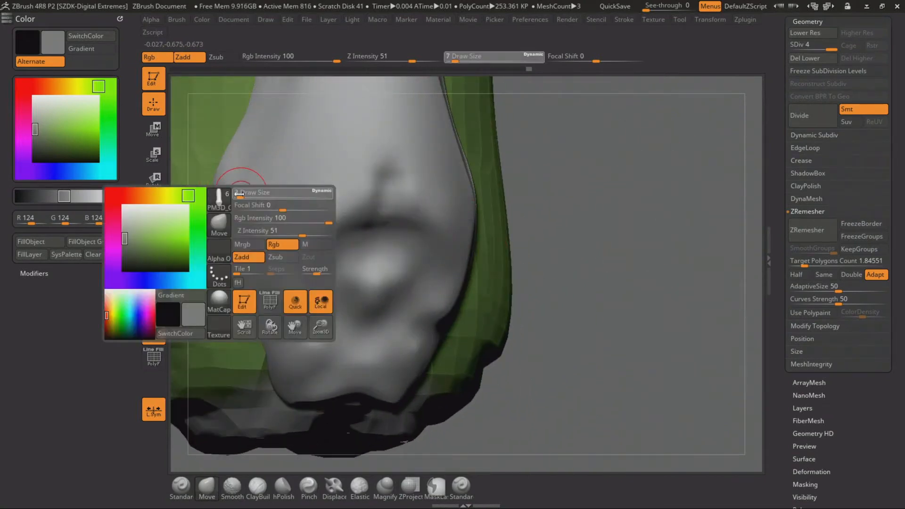
pyautogui.click(468, 493)
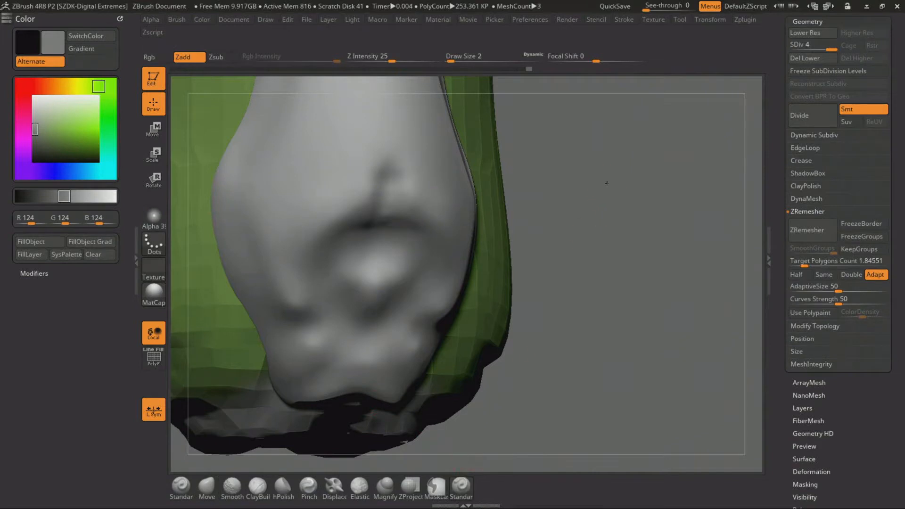
pyautogui.moveTo(607, 184); pyautogui.dragTo(612, 240)
pyautogui.moveTo(253, 340)
pyautogui.mouseDown()
pyautogui.moveTo(290, 334)
pyautogui.moveTo(272, 280)
pyautogui.moveTo(337, 218)
pyautogui.moveTo(368, 214)
pyautogui.moveTo(370, 182)
pyautogui.moveTo(390, 153)
pyautogui.mouseUp()
pyautogui.moveTo(608, 189); pyautogui.dragTo(570, 190)
pyautogui.moveTo(388, 163)
pyautogui.keyDown('shift'); pyautogui.mouseDown()
pyautogui.moveTo(363, 190)
pyautogui.moveTo(377, 156)
pyautogui.moveTo(381, 216)
pyautogui.mouseUp(); pyautogui.keyUp('shift')
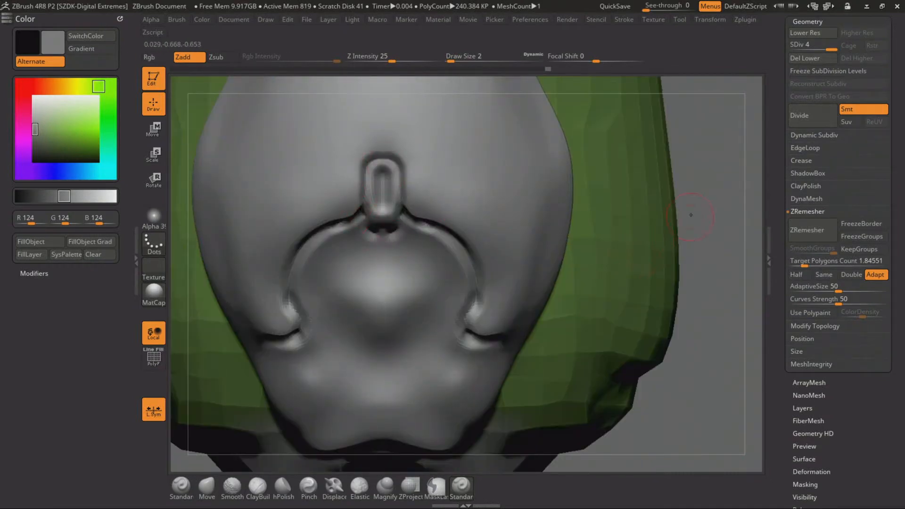
# Sculpt the lower end of the vertical tab into a point where it meets the arched groove
pyautogui.moveTo(691, 212); pyautogui.dragTo(662, 191)
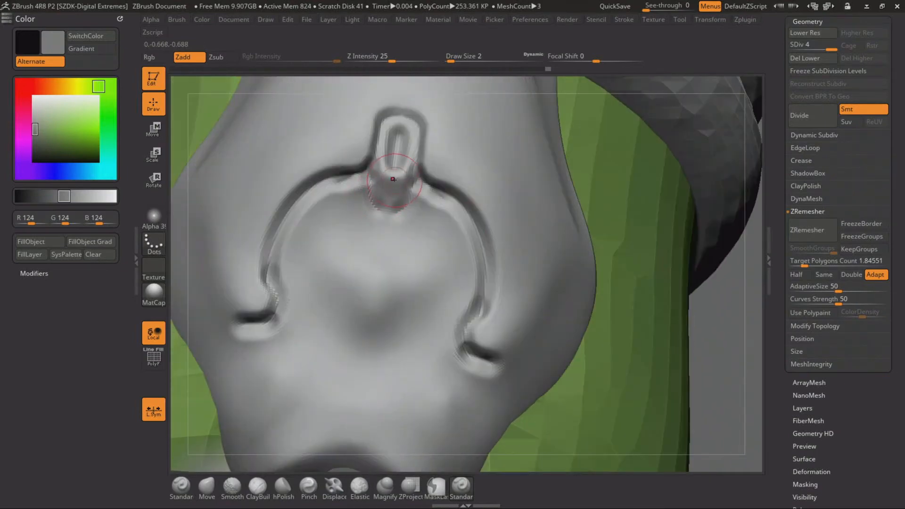
pyautogui.moveTo(394, 182); pyautogui.dragTo(387, 212)
pyautogui.moveTo(720, 313); pyautogui.dragTo(706, 313)
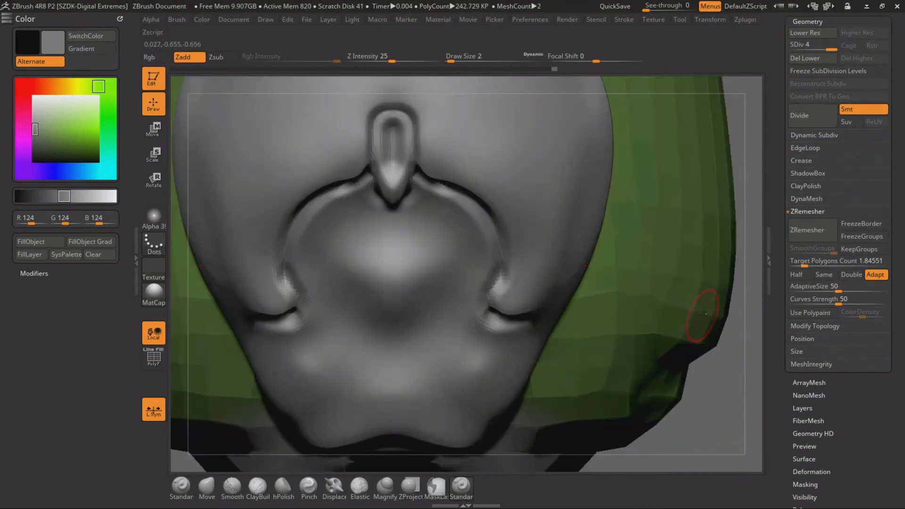
# Sculpt a round boss below the vertical tab's point and carve a symmetric teardrop outline around it
pyautogui.keyDown('alt'); pyautogui.moveTo(754, 266); pyautogui.dragTo(741, 211); pyautogui.keyUp('alt')
pyautogui.moveTo(363, 189)
pyautogui.mouseDown()
pyautogui.moveTo(376, 216)
pyautogui.moveTo(362, 195)
pyautogui.moveTo(375, 175)
pyautogui.mouseUp()
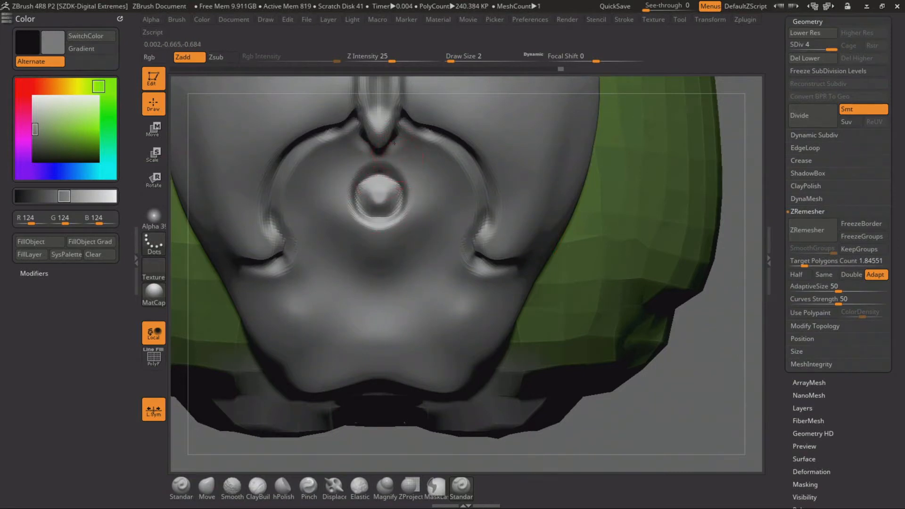
pyautogui.moveTo(384, 144); pyautogui.dragTo(441, 202)
pyautogui.hotkey('ctrl', 'z')
pyautogui.moveTo(388, 145)
pyautogui.mouseDown()
pyautogui.moveTo(437, 195)
pyautogui.moveTo(422, 241)
pyautogui.moveTo(362, 293)
pyautogui.mouseUp()
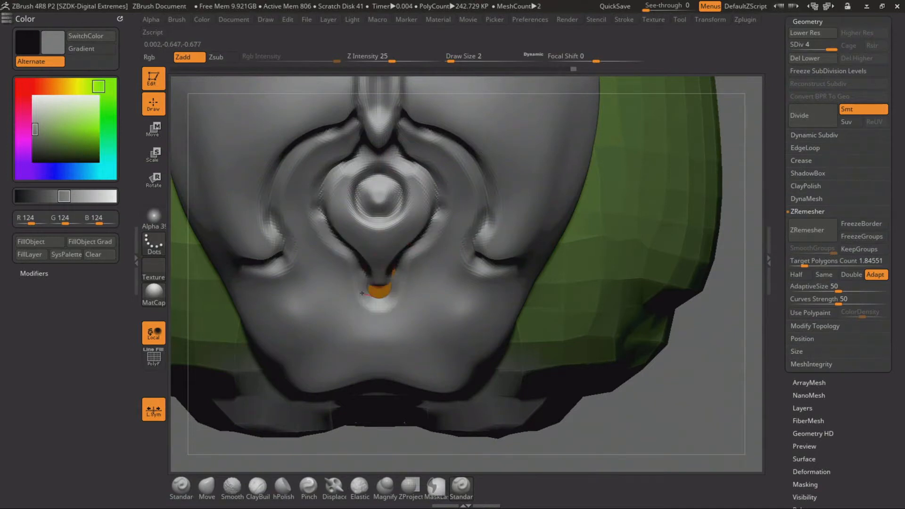
# Clear the underlying orange subtool poking through the teardrop's lower tip and reselect the central strip
pyautogui.moveTo(652, 403); pyautogui.dragTo(593, 348)
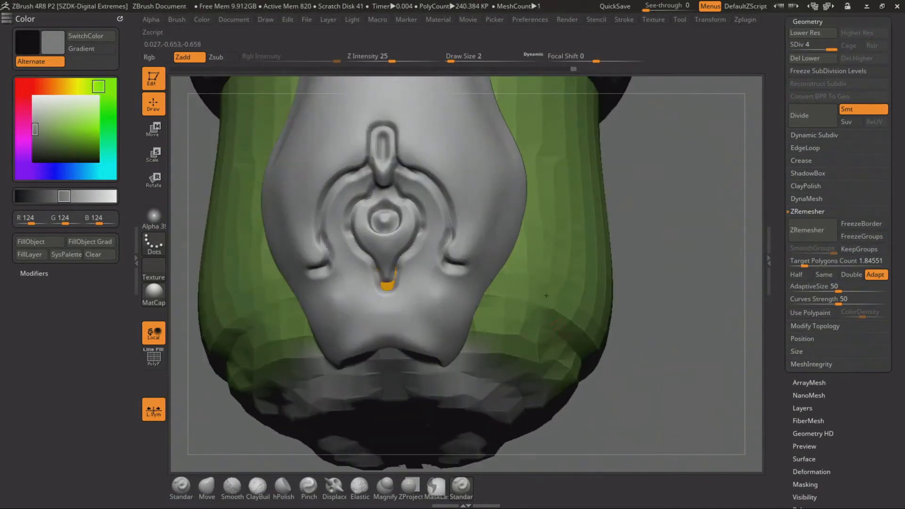
pyautogui.keyDown('alt'); pyautogui.click(387, 286); pyautogui.keyUp('alt')
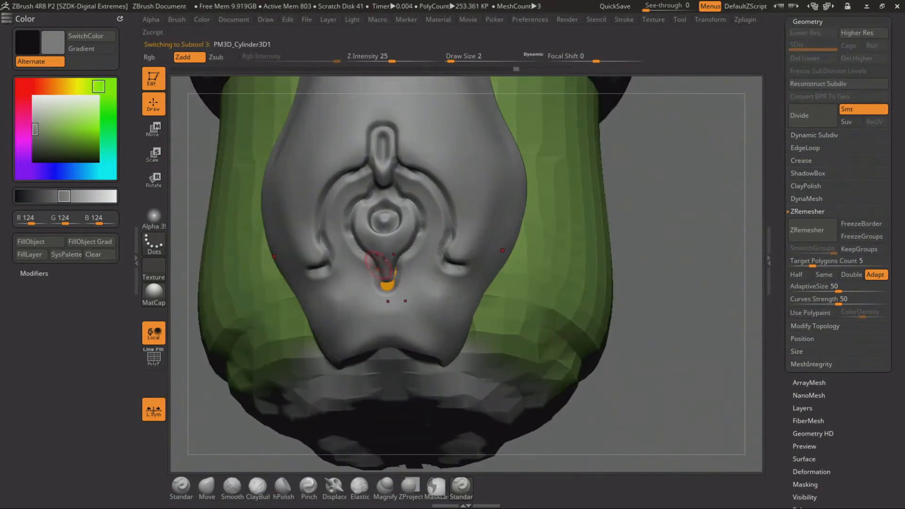
pyautogui.keyDown('alt'); pyautogui.click(419, 260); pyautogui.keyUp('alt')
# Carve mirrored stepped grooves below the arch's hooked ends and join them with a horizontal groove above the strip's lower edge
pyautogui.moveTo(678, 262)
pyautogui.mouseDown()
pyautogui.moveTo(711, 298)
pyautogui.moveTo(670, 286)
pyautogui.moveTo(674, 261)
pyautogui.moveTo(677, 278)
pyautogui.mouseUp()
pyautogui.moveTo(283, 340)
pyautogui.mouseDown()
pyautogui.moveTo(297, 307)
pyautogui.moveTo(340, 276)
pyautogui.moveTo(349, 253)
pyautogui.moveTo(398, 269)
pyautogui.mouseUp()
pyautogui.moveTo(323, 325)
pyautogui.mouseDown()
pyautogui.moveTo(361, 293)
pyautogui.moveTo(408, 281)
pyautogui.mouseUp()
pyautogui.keyDown('shift'); pyautogui.moveTo(662, 206); pyautogui.dragTo(678, 223); pyautogui.keyUp('shift')
pyautogui.keyDown('alt'); pyautogui.moveTo(585, 371); pyautogui.dragTo(555, 402); pyautogui.keyUp('alt')
pyautogui.moveTo(286, 222); pyautogui.dragTo(362, 293)
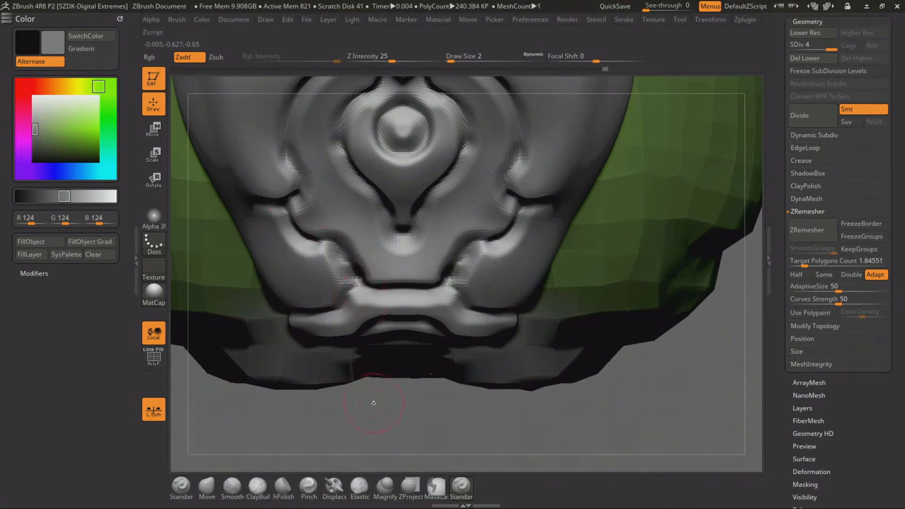
# Carve a long groove along the central strip's side, from the hooked end of the arch up to the narrow shaft
pyautogui.keyDown('ctrl'); pyautogui.moveTo(374, 403); pyautogui.dragTo(349, 301, button='right'); pyautogui.keyUp('ctrl')
pyautogui.moveTo(363, 391)
pyautogui.mouseDown()
pyautogui.moveTo(375, 361)
pyautogui.moveTo(356, 377)
pyautogui.mouseUp()
pyautogui.keyDown('ctrl'); pyautogui.moveTo(356, 377); pyautogui.dragTo(236, 317, button='right'); pyautogui.keyUp('ctrl')
pyautogui.moveTo(236, 317); pyautogui.dragTo(234, 294)
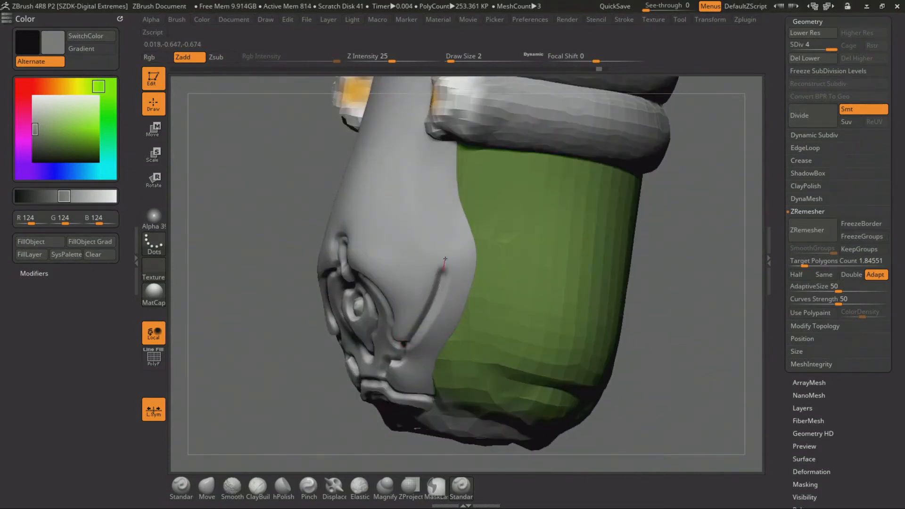
pyautogui.moveTo(440, 226); pyautogui.dragTo(440, 174)
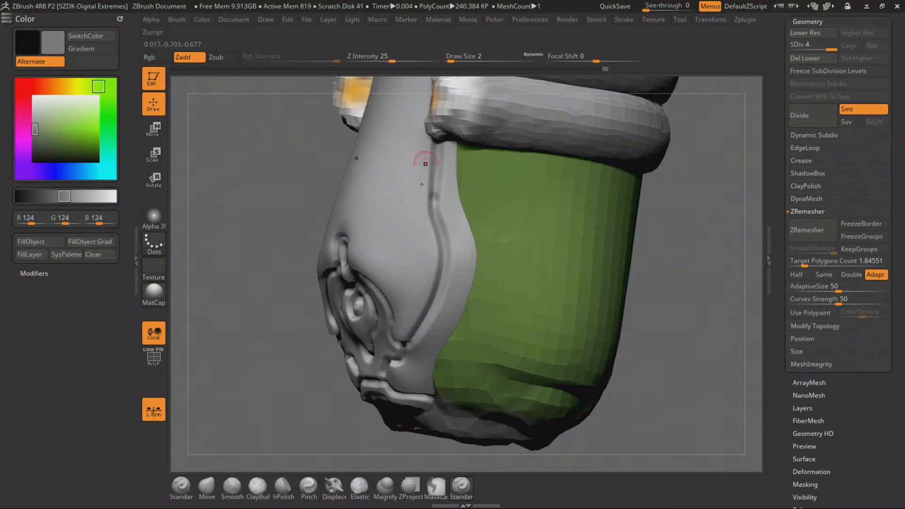
# Try to smooth down the teardrop ornament at the full subdivision level
pyautogui.keyDown('ctrl'); pyautogui.moveTo(422, 184); pyautogui.dragTo(204, 186, button='right'); pyautogui.keyUp('ctrl')
pyautogui.moveTo(204, 186); pyautogui.dragTo(290, 243)
pyautogui.moveTo(576, 222)
pyautogui.mouseDown()
pyautogui.moveTo(566, 191)
pyautogui.moveTo(561, 226)
pyautogui.mouseUp()
pyautogui.keyDown('ctrl'); pyautogui.moveTo(561, 226); pyautogui.dragTo(563, 251, button='right'); pyautogui.keyUp('ctrl')
pyautogui.keyDown('alt'); pyautogui.moveTo(564, 251); pyautogui.dragTo(598, 201); pyautogui.keyUp('alt')
pyautogui.keyDown('ctrl'); pyautogui.moveTo(597, 202); pyautogui.dragTo(600, 272, button='right'); pyautogui.keyUp('ctrl')
pyautogui.keyDown('alt'); pyautogui.moveTo(615, 237); pyautogui.dragTo(612, 264); pyautogui.keyUp('alt')
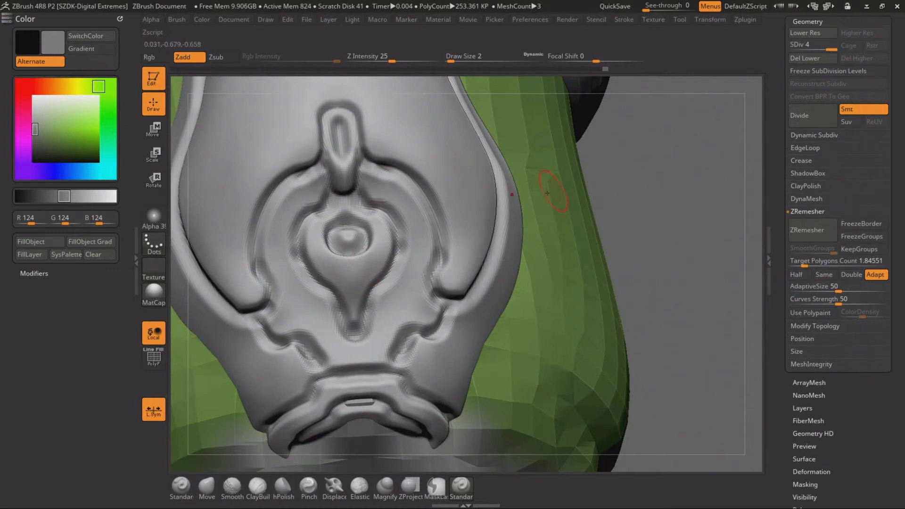
pyautogui.moveTo(380, 244)
pyautogui.keyDown('shift'); pyautogui.mouseDown()
pyautogui.moveTo(378, 283)
pyautogui.moveTo(345, 246)
pyautogui.moveTo(345, 302)
pyautogui.mouseUp(); pyautogui.keyUp('shift')
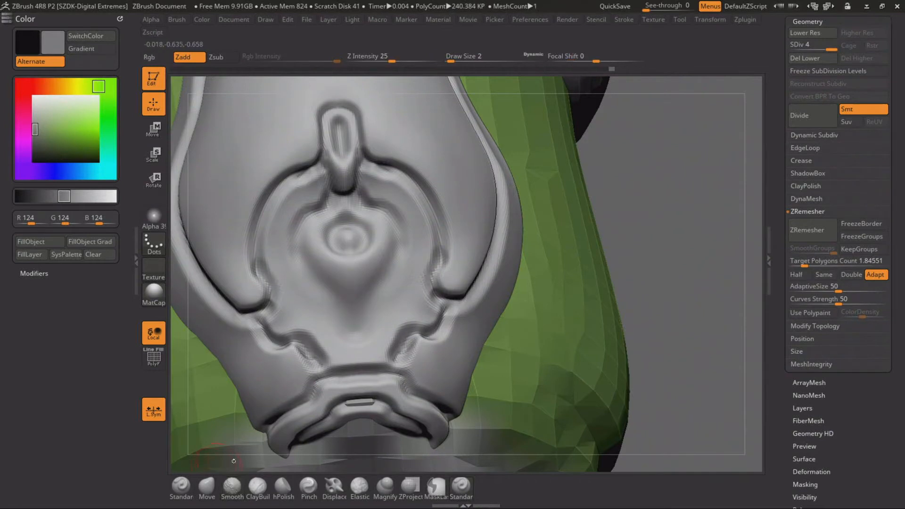
pyautogui.moveTo(392, 260)
pyautogui.mouseDown()
pyautogui.moveTo(382, 292)
pyautogui.moveTo(361, 312)
pyautogui.moveTo(389, 295)
pyautogui.moveTo(380, 300)
pyautogui.mouseUp()
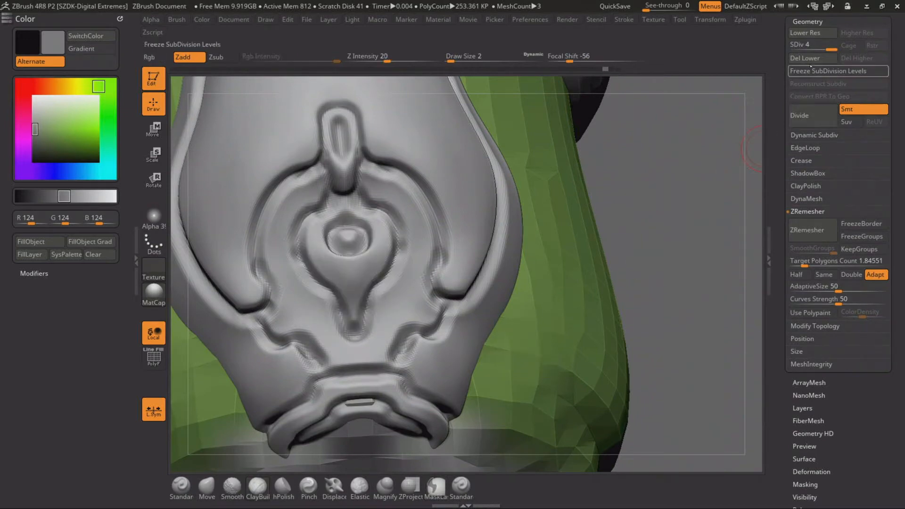
# At subdivision level 2, smooth out the teardrop ornament and rebuild its central mass using ClayBuildup at draw size 4
pyautogui.click(810, 70)
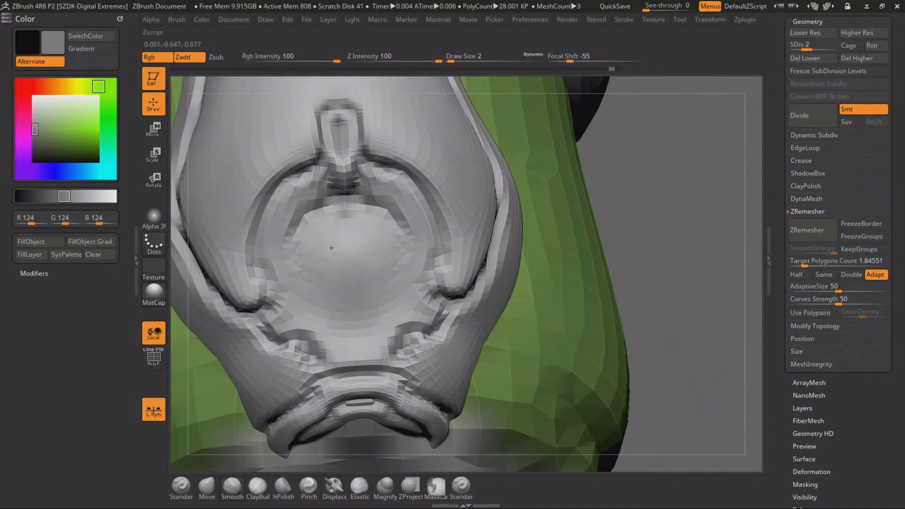
pyautogui.press('space')
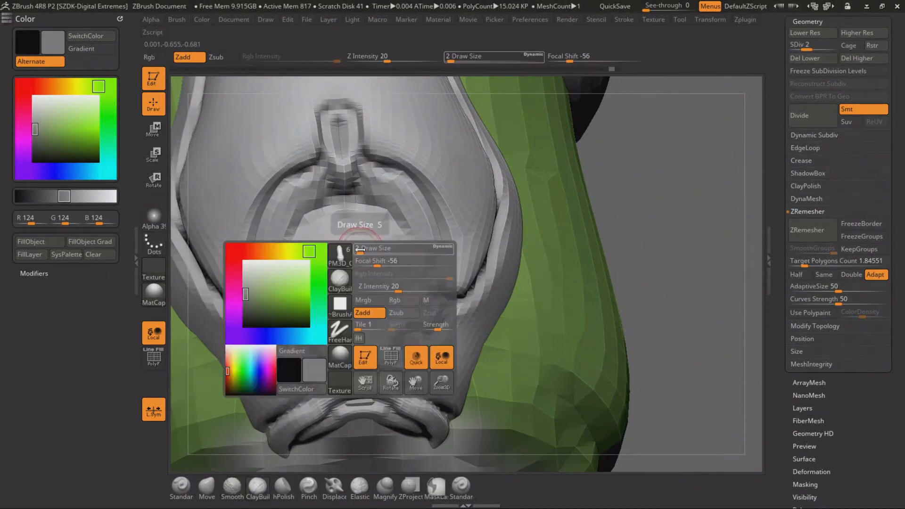
pyautogui.moveTo(360, 250); pyautogui.dragTo(357, 249)
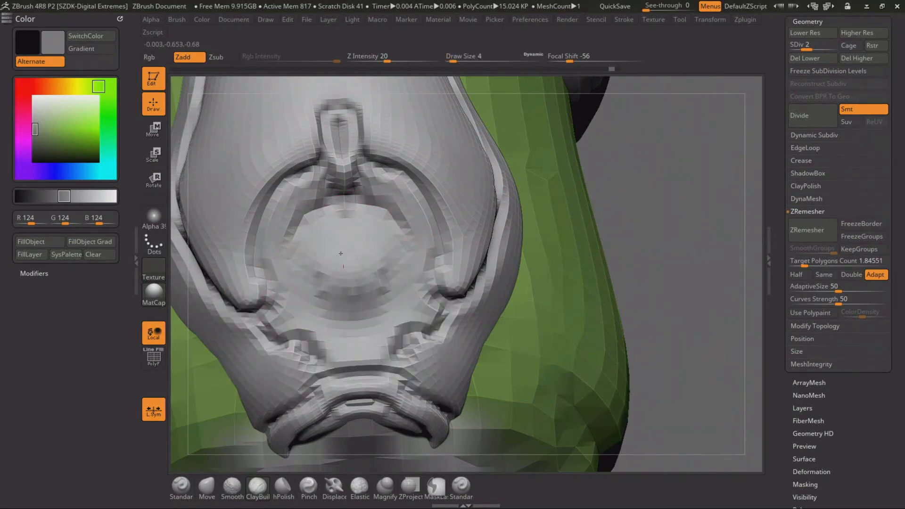
pyautogui.moveTo(342, 282)
pyautogui.mouseDown()
pyautogui.moveTo(369, 290)
pyautogui.moveTo(401, 269)
pyautogui.mouseUp()
pyautogui.moveTo(368, 311); pyautogui.dragTo(332, 313)
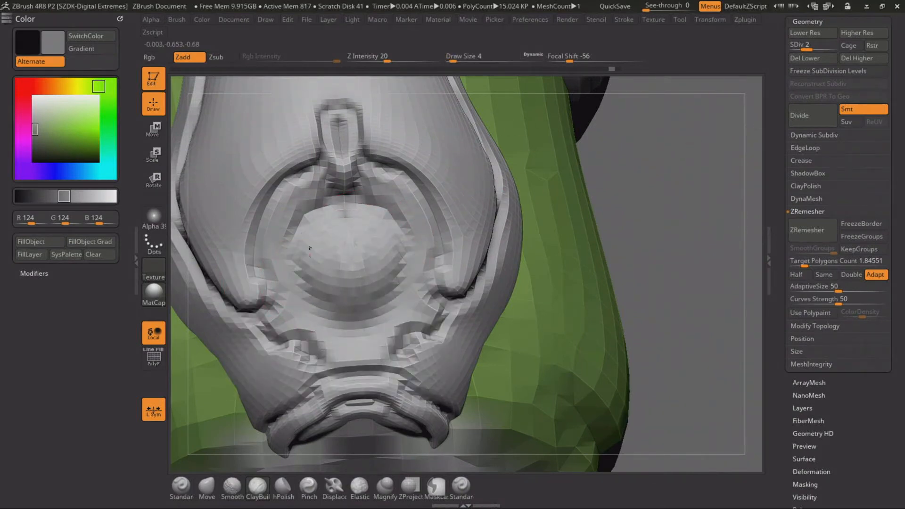
pyautogui.moveTo(367, 247); pyautogui.dragTo(331, 253)
pyautogui.moveTo(348, 290); pyautogui.dragTo(354, 332)
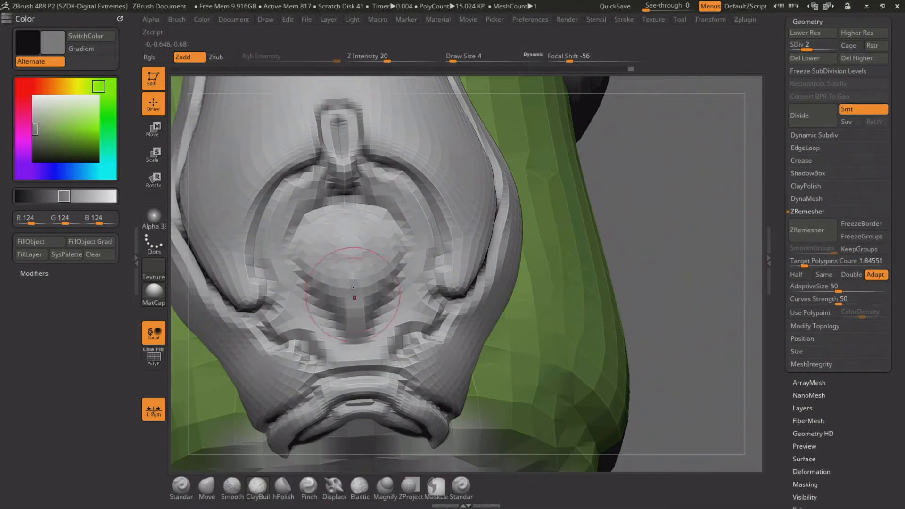
pyautogui.moveTo(355, 279); pyautogui.dragTo(352, 242)
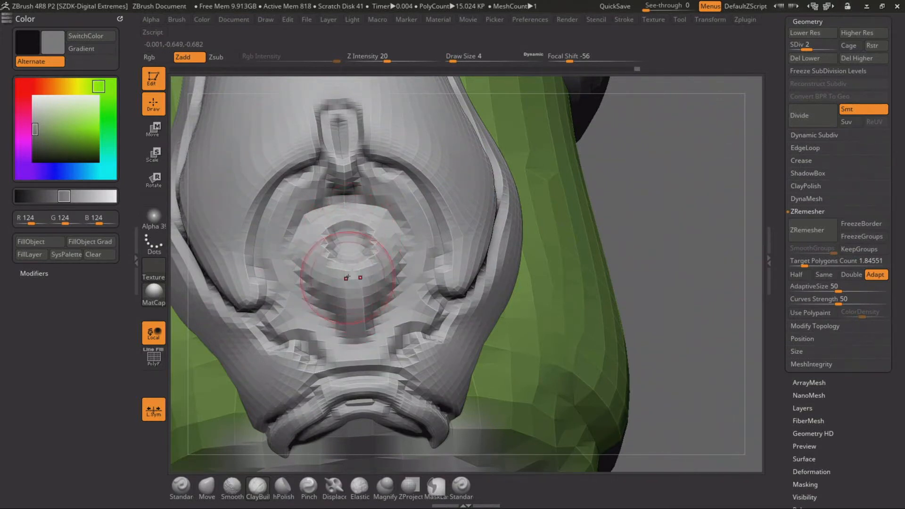
pyautogui.moveTo(352, 282); pyautogui.dragTo(354, 325)
pyautogui.moveTo(329, 258)
pyautogui.mouseDown()
pyautogui.moveTo(350, 257)
pyautogui.moveTo(349, 233)
pyautogui.mouseUp()
pyautogui.moveTo(345, 189); pyautogui.dragTo(345, 210)
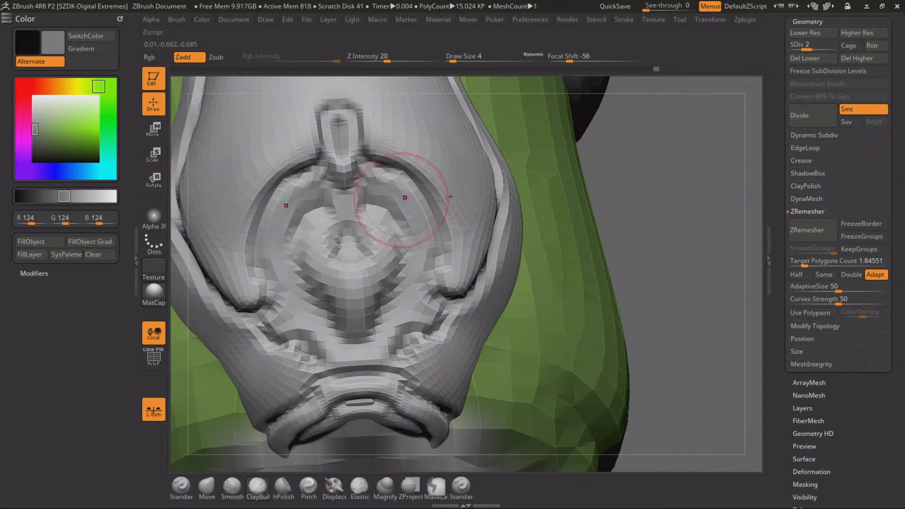
# Return the central strip to subdivision level 4 and smooth the rebuilt ornament into a soft teardrop bulge
pyautogui.moveTo(801, 44); pyautogui.dragTo(829, 45)
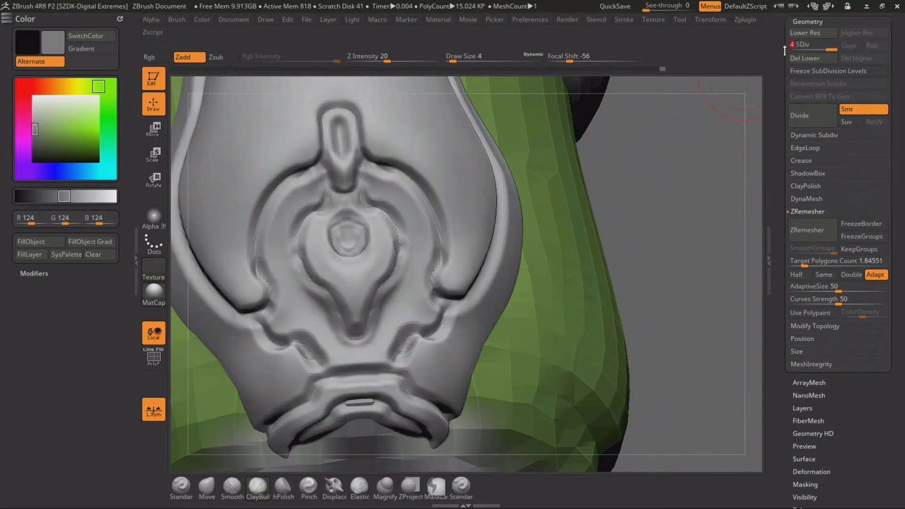
pyautogui.keyDown('shift'); pyautogui.moveTo(344, 232); pyautogui.dragTo(317, 250); pyautogui.keyUp('shift')
pyautogui.moveTo(356, 325)
pyautogui.keyDown('shift'); pyautogui.mouseDown()
pyautogui.moveTo(314, 226)
pyautogui.moveTo(322, 207)
pyautogui.mouseUp(); pyautogui.keyUp('shift')
pyautogui.keyDown('alt'); pyautogui.moveTo(612, 238); pyautogui.dragTo(611, 205); pyautogui.keyUp('alt')
pyautogui.moveTo(612, 205); pyautogui.dragTo(582, 239)
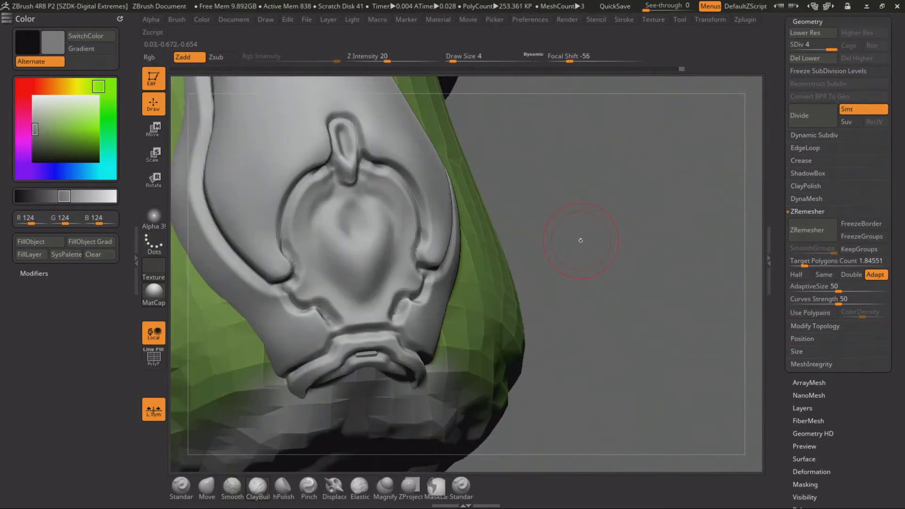
pyautogui.keyDown('alt'); pyautogui.moveTo(580, 192); pyautogui.dragTo(590, 239); pyautogui.keyUp('alt')
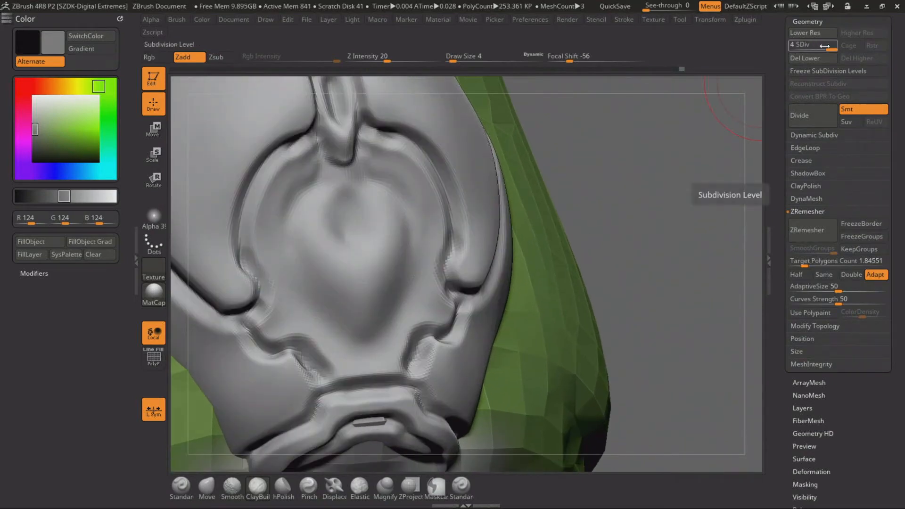
pyautogui.moveTo(819, 46); pyautogui.dragTo(793, 46)
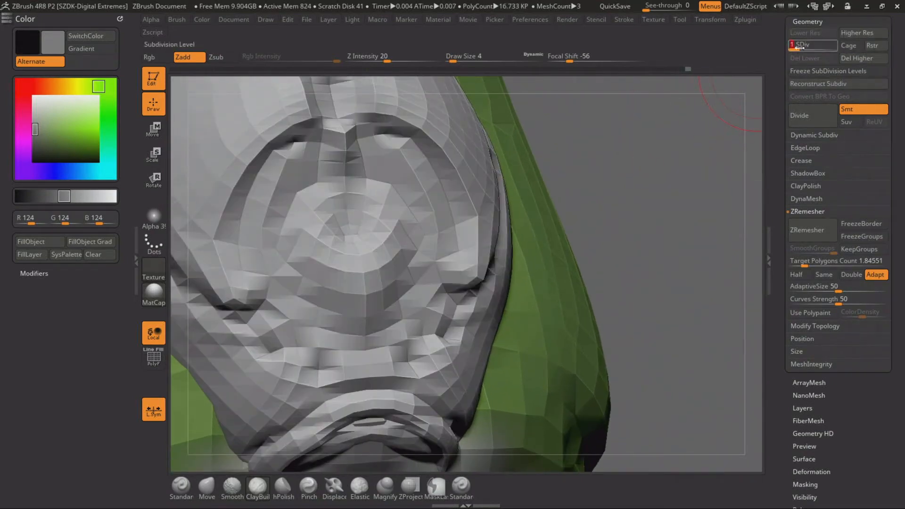
pyautogui.moveTo(792, 47); pyautogui.dragTo(832, 48)
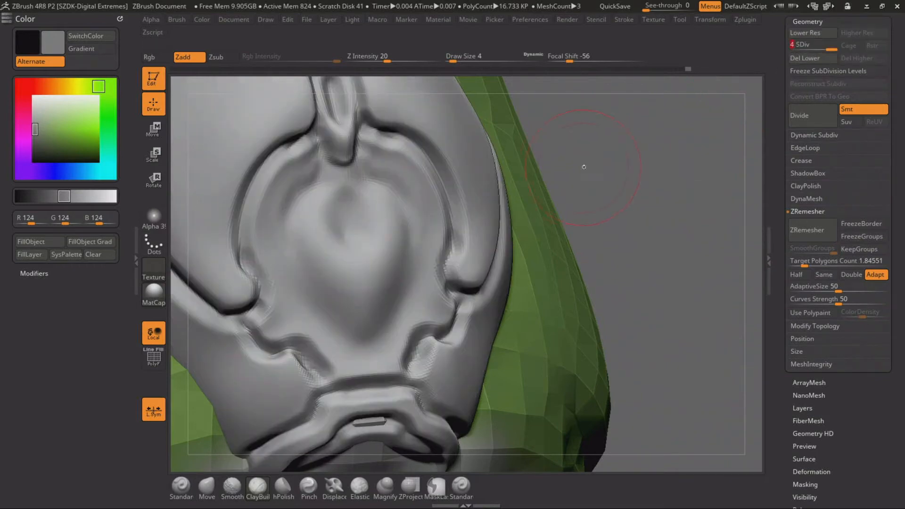
# Shape a small downward point between the vertical tab and the top of the teardrop bulge
pyautogui.moveTo(583, 165); pyautogui.dragTo(696, 175)
pyautogui.press('space')
pyautogui.moveTo(376, 216); pyautogui.dragTo(366, 216)
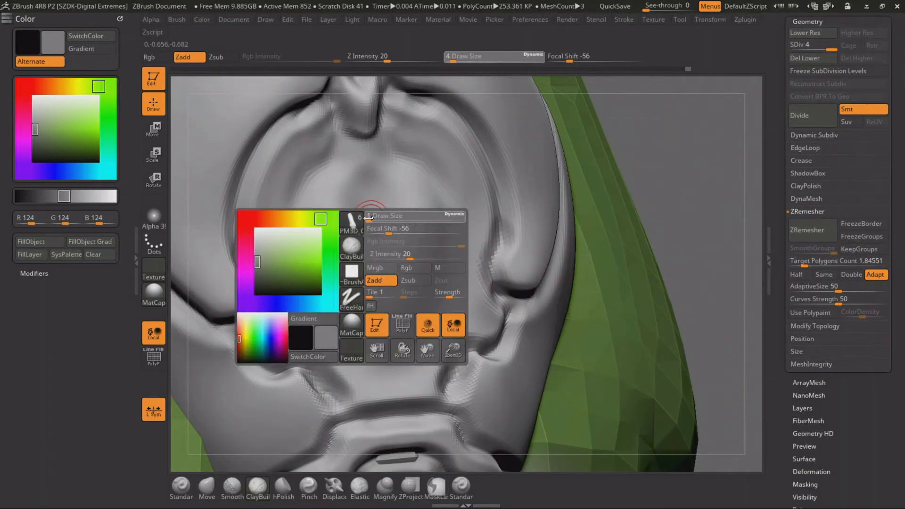
pyautogui.click(283, 487)
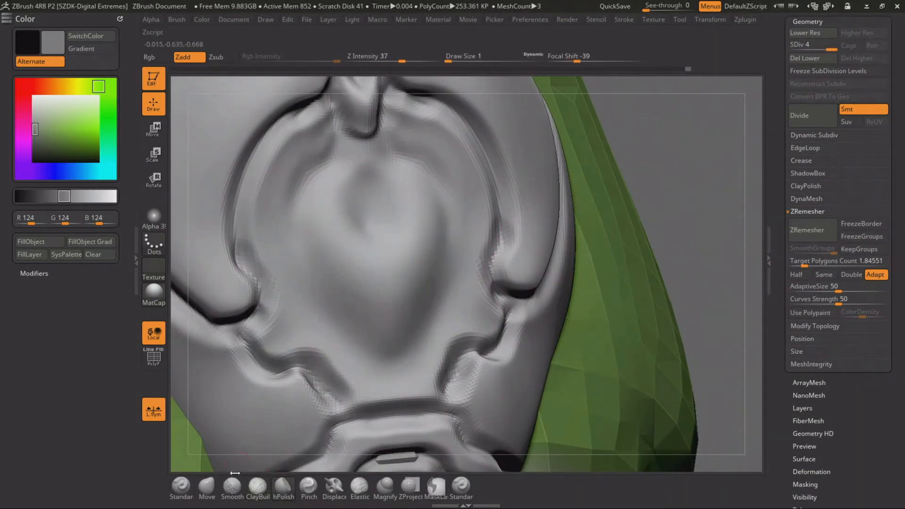
pyautogui.click(255, 492)
pyautogui.press('space')
pyautogui.moveTo(366, 227)
pyautogui.mouseDown()
pyautogui.moveTo(368, 235)
pyautogui.moveTo(368, 213)
pyautogui.moveTo(388, 213)
pyautogui.mouseUp()
pyautogui.press('space')
pyautogui.press('space')
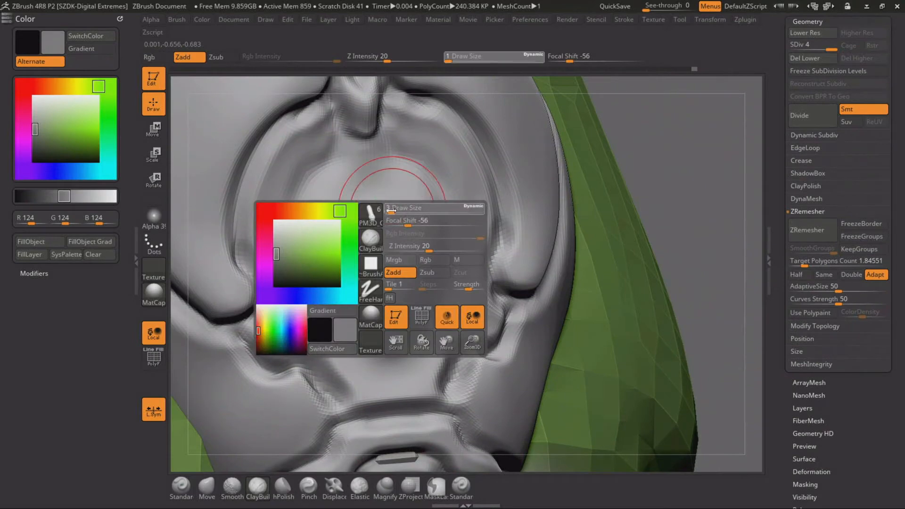
pyautogui.press('space')
pyautogui.press('space')
pyautogui.moveTo(466, 309); pyautogui.dragTo(458, 310)
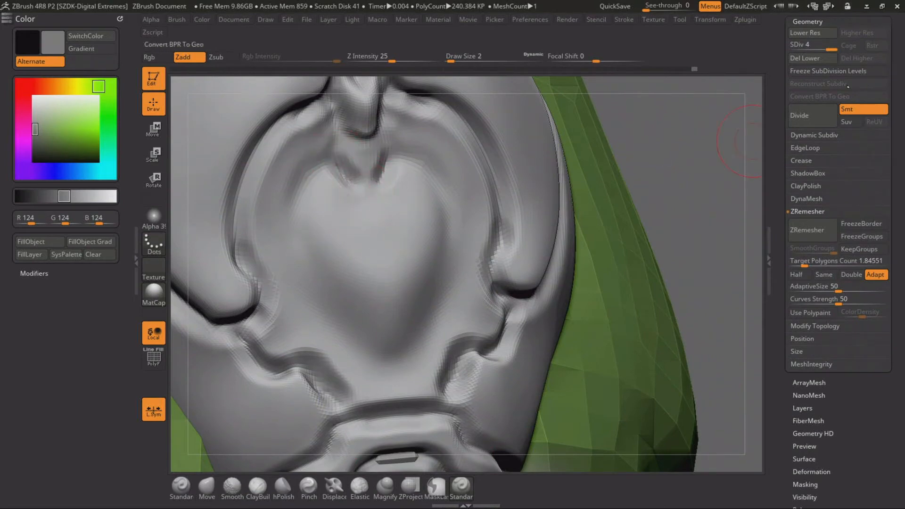
# Carve the teardrop's outline and round central recess with the Standard brush at draw size 2, refining the point at its top
pyautogui.moveTo(360, 196)
pyautogui.mouseDown()
pyautogui.moveTo(363, 228)
pyautogui.moveTo(390, 253)
pyautogui.moveTo(375, 218)
pyautogui.moveTo(366, 230)
pyautogui.moveTo(349, 228)
pyautogui.moveTo(410, 270)
pyautogui.mouseUp()
pyautogui.moveTo(383, 232)
pyautogui.keyDown('shift'); pyautogui.mouseDown()
pyautogui.moveTo(378, 238)
pyautogui.moveTo(357, 213)
pyautogui.mouseUp(); pyautogui.keyUp('shift')
pyautogui.moveTo(335, 165)
pyautogui.mouseDown()
pyautogui.moveTo(304, 188)
pyautogui.moveTo(303, 270)
pyautogui.moveTo(330, 313)
pyautogui.moveTo(363, 325)
pyautogui.moveTo(390, 364)
pyautogui.mouseUp()
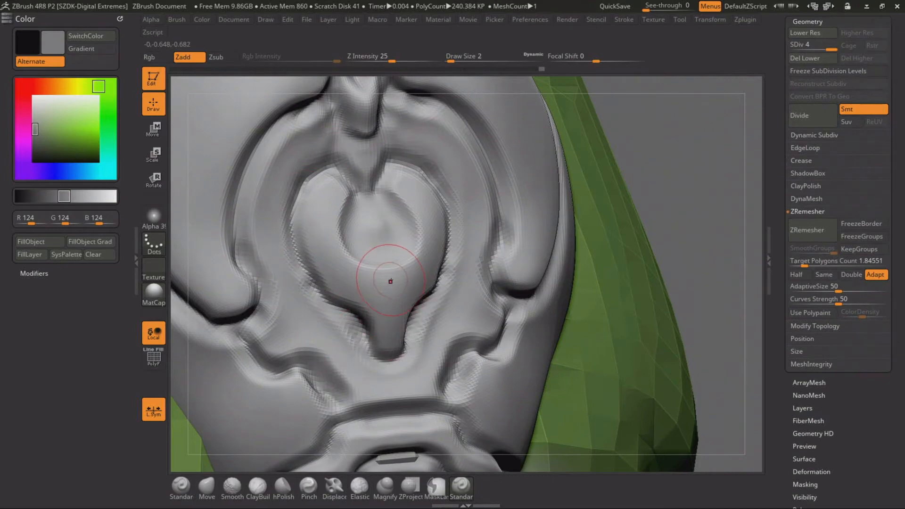
pyautogui.click(392, 282)
pyautogui.hotkey('ctrl', 'z')
pyautogui.rightClick(367, 208)
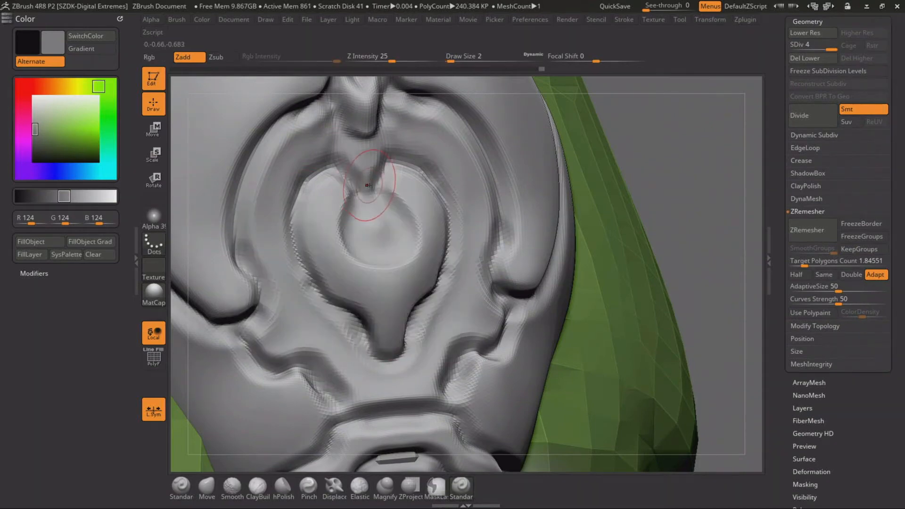
pyautogui.moveTo(367, 174); pyautogui.dragTo(368, 193)
# Carve parallel grooves inside the arch around the teardrop and a stepped angular groove beneath the teardrop's tip
pyautogui.moveTo(676, 225)
pyautogui.keyDown('alt'); pyautogui.mouseDown()
pyautogui.moveTo(680, 218)
pyautogui.moveTo(541, 155)
pyautogui.moveTo(553, 212)
pyautogui.moveTo(559, 188)
pyautogui.moveTo(462, 303)
pyautogui.mouseUp(); pyautogui.keyUp('alt')
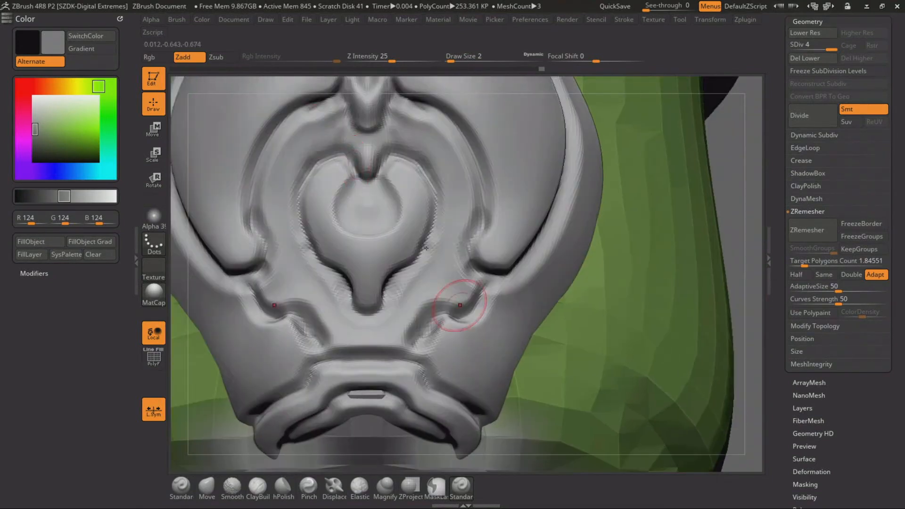
pyautogui.moveTo(344, 101)
pyautogui.mouseDown()
pyautogui.moveTo(280, 165)
pyautogui.moveTo(273, 198)
pyautogui.moveTo(289, 286)
pyautogui.moveTo(263, 305)
pyautogui.mouseUp()
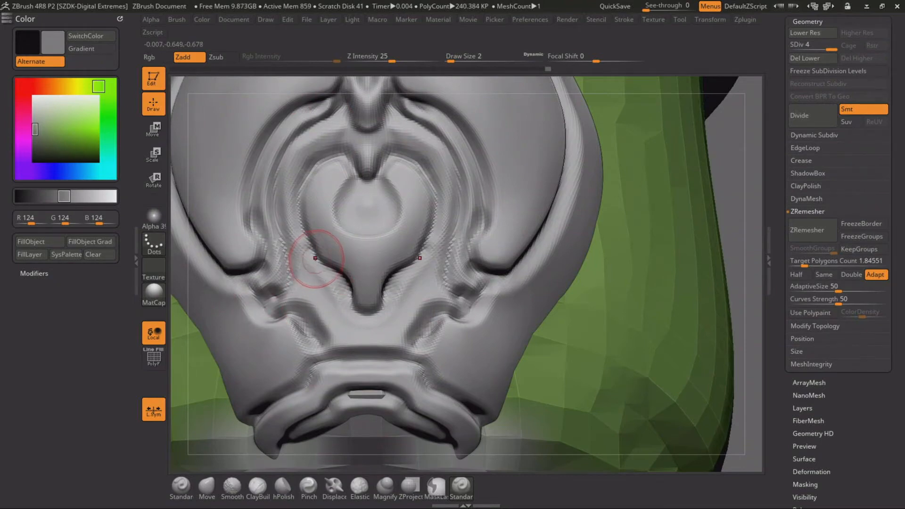
pyautogui.moveTo(315, 259)
pyautogui.mouseDown()
pyautogui.moveTo(304, 308)
pyautogui.moveTo(316, 326)
pyautogui.moveTo(337, 349)
pyautogui.moveTo(379, 345)
pyautogui.moveTo(396, 364)
pyautogui.mouseUp()
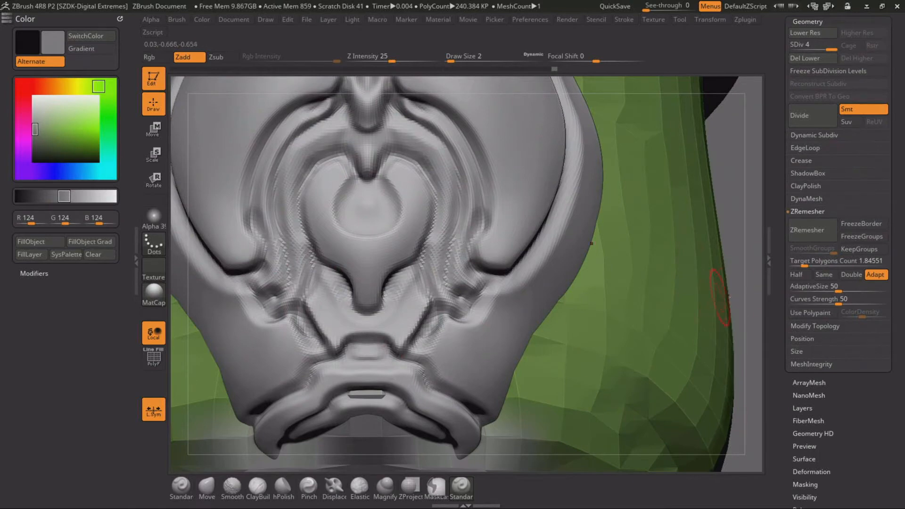
# Try to carve an additional stroke outward from the lower ornament along the strip's side
pyautogui.moveTo(719, 187)
pyautogui.mouseDown()
pyautogui.moveTo(570, 222)
pyautogui.moveTo(484, 220)
pyautogui.moveTo(519, 342)
pyautogui.moveTo(558, 205)
pyautogui.moveTo(542, 283)
pyautogui.mouseUp()
pyautogui.moveTo(412, 324)
pyautogui.mouseDown()
pyautogui.moveTo(504, 237)
pyautogui.moveTo(551, 150)
pyautogui.mouseUp()
pyautogui.moveTo(688, 111); pyautogui.dragTo(520, 131)
pyautogui.hotkey('ctrl', 'z')
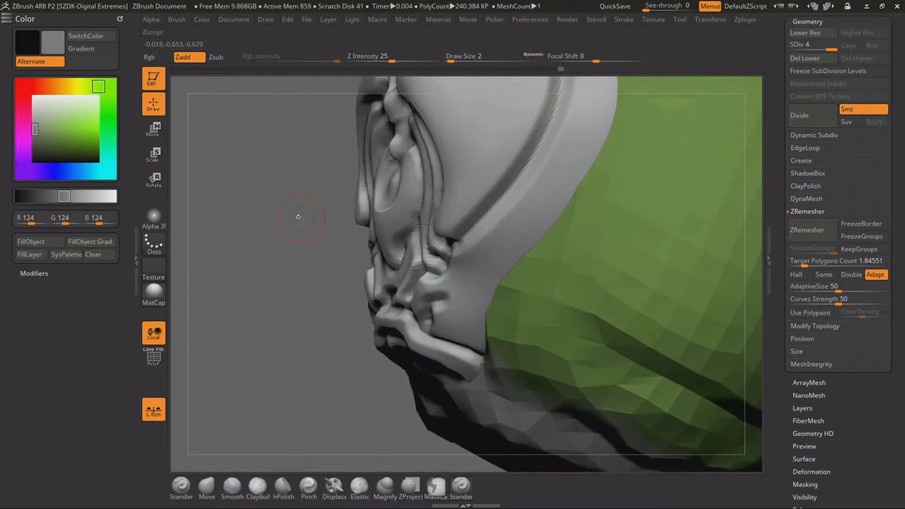
# Carve a second groove along the strip's outer border, parallel to the existing edge groove, from the lower ornament up toward the bands
pyautogui.keyDown('alt'); pyautogui.moveTo(297, 215); pyautogui.dragTo(287, 244); pyautogui.keyUp('alt')
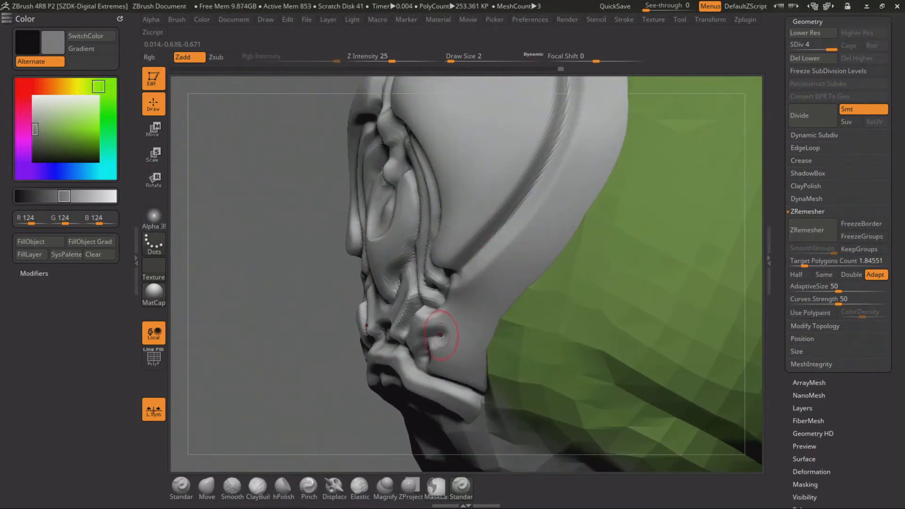
pyautogui.moveTo(477, 293); pyautogui.dragTo(564, 175)
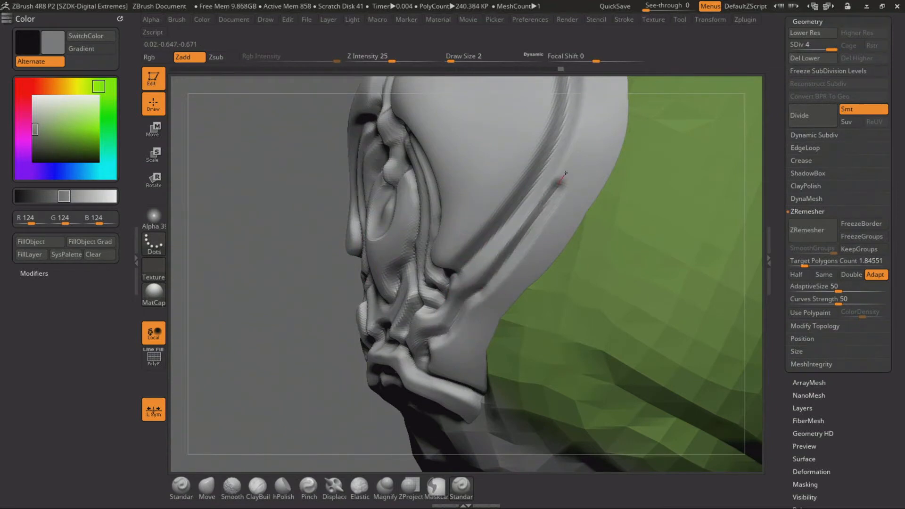
pyautogui.hotkey('ctrl', 'z')
pyautogui.moveTo(496, 277)
pyautogui.mouseDown()
pyautogui.moveTo(573, 162)
pyautogui.moveTo(596, 96)
pyautogui.mouseUp()
pyautogui.keyDown('alt'); pyautogui.moveTo(329, 304); pyautogui.dragTo(273, 335); pyautogui.keyUp('alt')
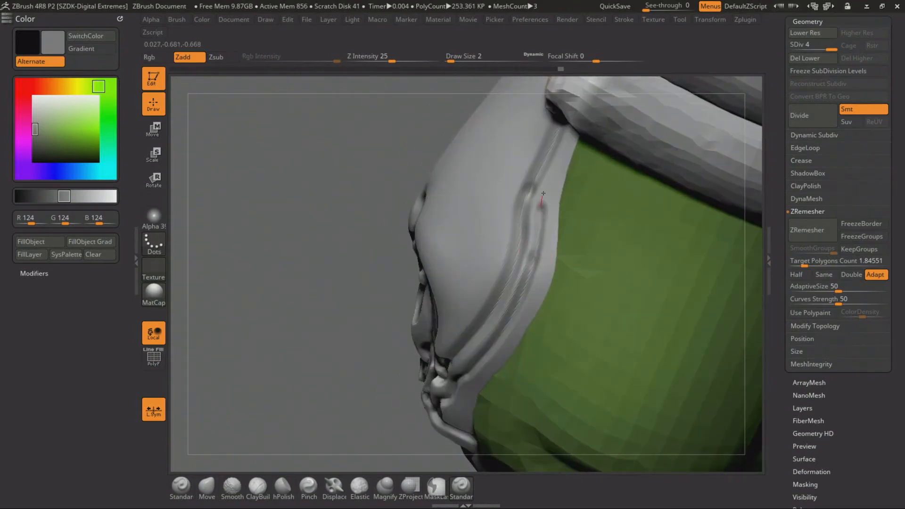
pyautogui.moveTo(236, 319); pyautogui.dragTo(326, 244)
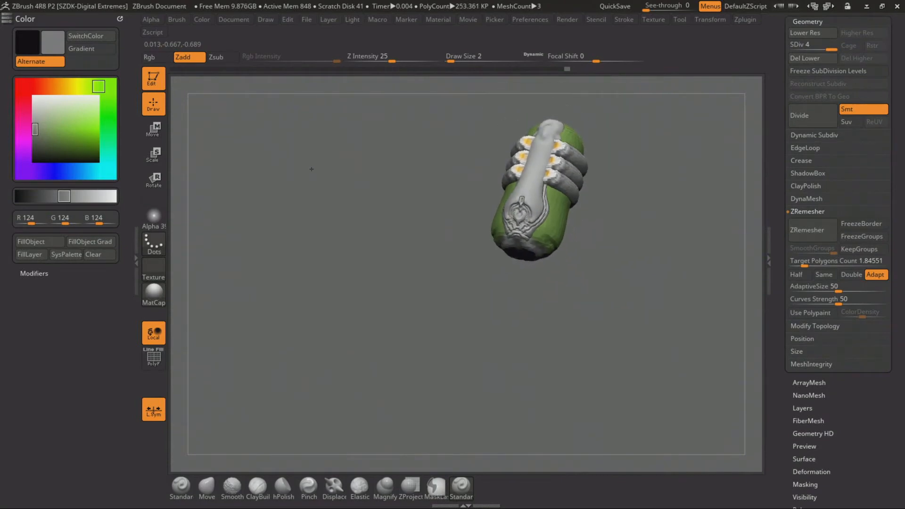
pyautogui.moveTo(307, 168); pyautogui.dragTo(298, 268)
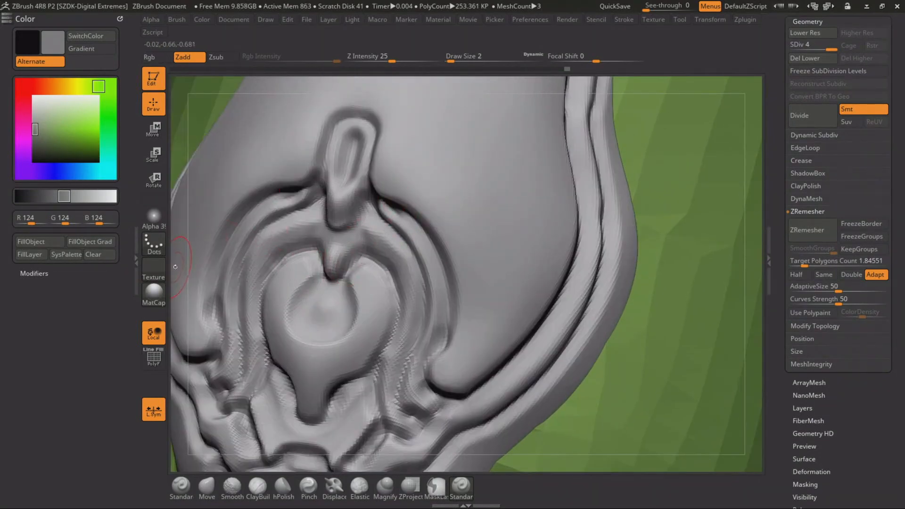
# Reduce the draw size to 1 and carve a rim around the teardrop's round recess, opening at the notch above it
pyautogui.keyDown('alt'); pyautogui.moveTo(176, 267); pyautogui.dragTo(216, 234); pyautogui.keyUp('alt')
pyautogui.moveTo(179, 261)
pyautogui.keyDown('alt'); pyautogui.mouseDown()
pyautogui.moveTo(180, 232)
pyautogui.moveTo(211, 213)
pyautogui.moveTo(219, 236)
pyautogui.mouseUp(); pyautogui.keyUp('alt')
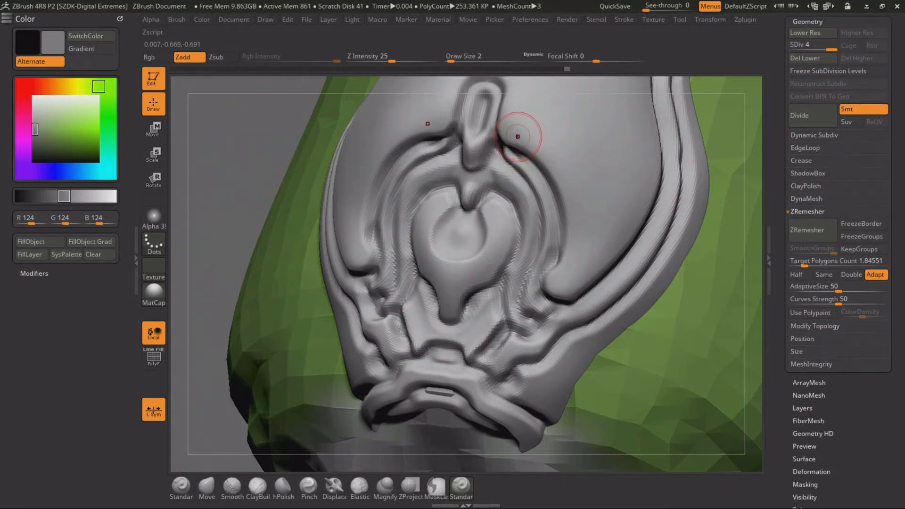
pyautogui.press('space')
pyautogui.moveTo(517, 137); pyautogui.dragTo(509, 142)
pyautogui.keyDown('alt'); pyautogui.moveTo(204, 154); pyautogui.dragTo(198, 208); pyautogui.keyUp('alt')
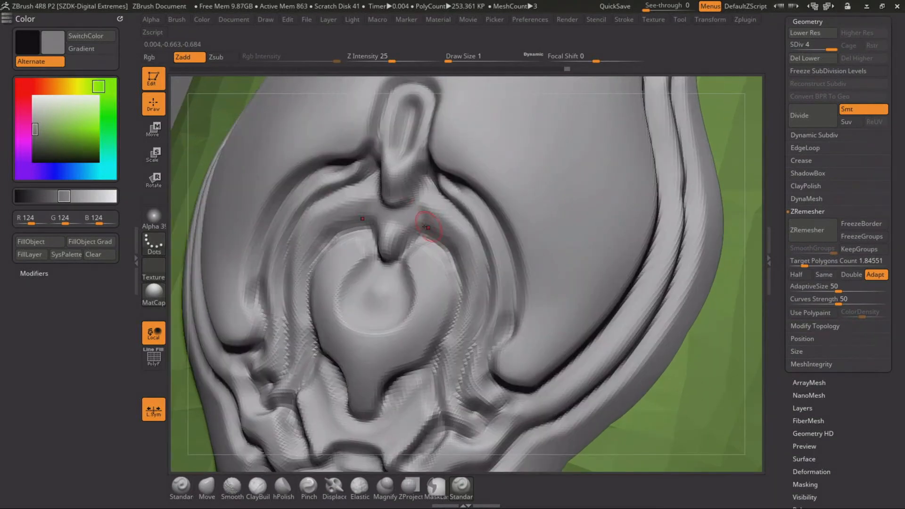
pyautogui.moveTo(185, 173)
pyautogui.keyDown('alt'); pyautogui.mouseDown()
pyautogui.moveTo(222, 146)
pyautogui.moveTo(292, 151)
pyautogui.moveTo(357, 290)
pyautogui.moveTo(384, 212)
pyautogui.moveTo(350, 239)
pyautogui.mouseUp(); pyautogui.keyUp('alt')
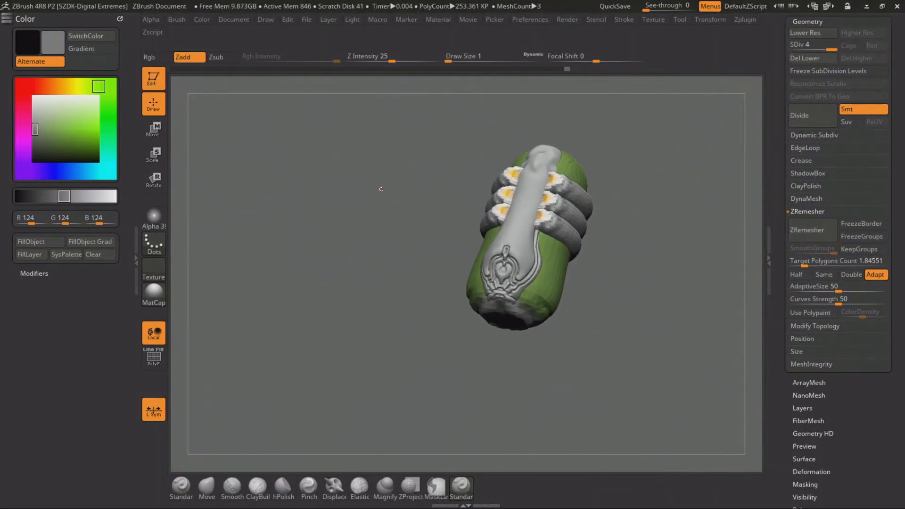
pyautogui.keyDown('alt'); pyautogui.moveTo(382, 191); pyautogui.dragTo(337, 403); pyautogui.keyUp('alt')
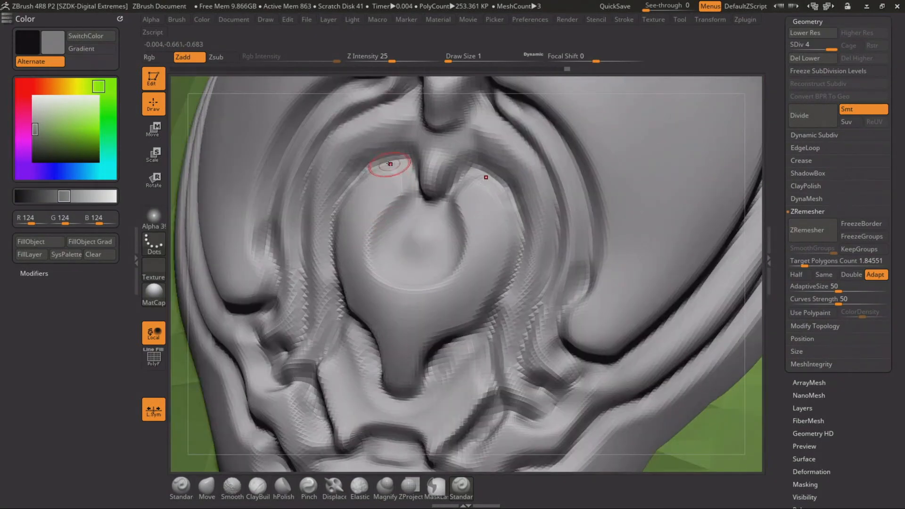
pyautogui.moveTo(400, 189)
pyautogui.mouseDown()
pyautogui.moveTo(373, 226)
pyautogui.moveTo(386, 275)
pyautogui.moveTo(426, 264)
pyautogui.moveTo(390, 245)
pyautogui.moveTo(430, 228)
pyautogui.mouseUp()
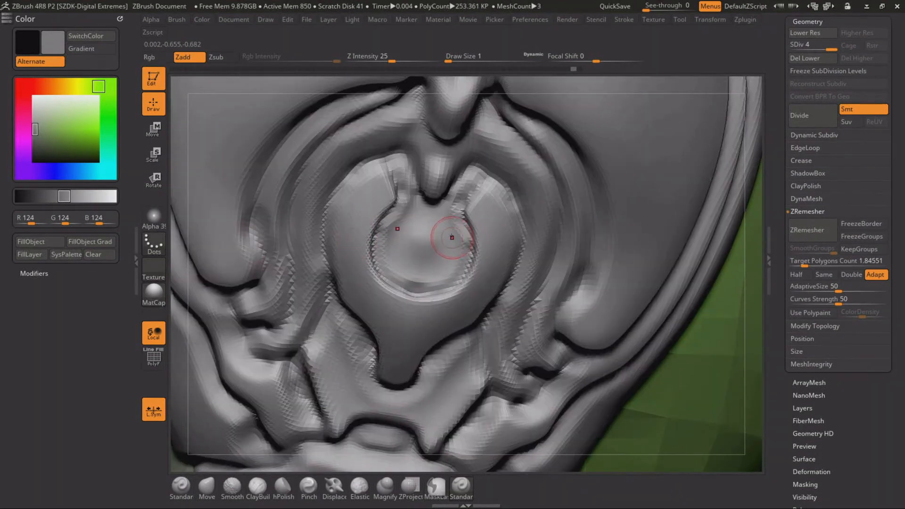
# Sculpt a raised round knob in the centre of the teardrop's recess and carve a concentric groove around the rim
pyautogui.moveTo(423, 240)
pyautogui.mouseDown()
pyautogui.moveTo(401, 276)
pyautogui.moveTo(410, 270)
pyautogui.moveTo(392, 248)
pyautogui.moveTo(410, 221)
pyautogui.mouseUp()
pyautogui.hotkey('ctrl', 'z')
pyautogui.hotkey('ctrl', 'z')
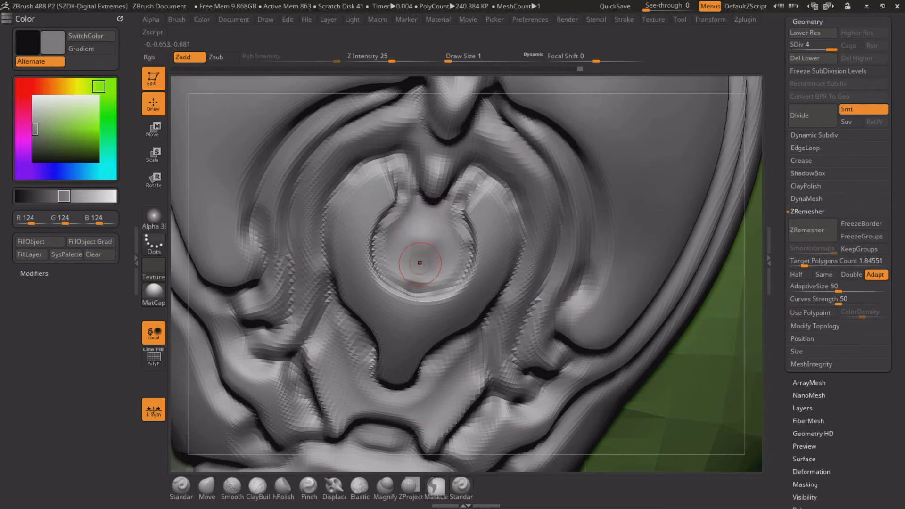
pyautogui.moveTo(421, 263)
pyautogui.mouseDown()
pyautogui.moveTo(409, 266)
pyautogui.moveTo(408, 223)
pyautogui.moveTo(427, 215)
pyautogui.mouseUp()
pyautogui.hotkey('ctrl', 'z')
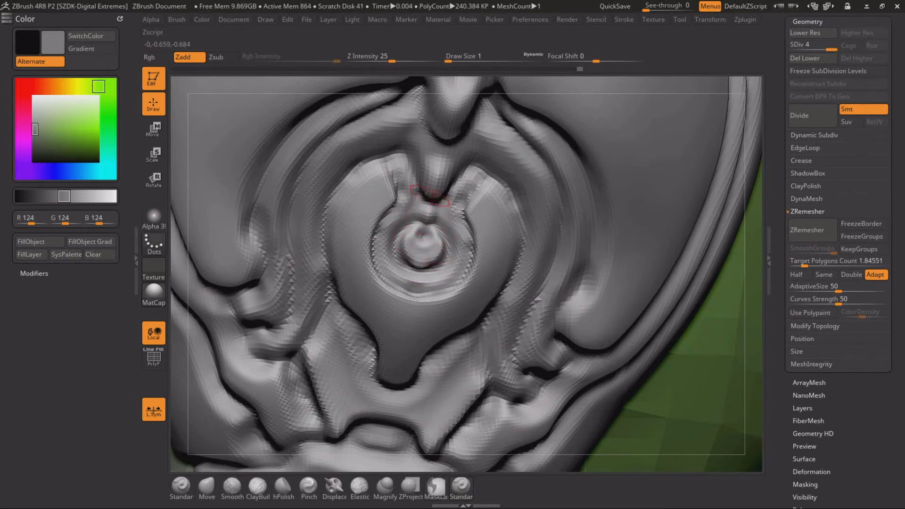
pyautogui.moveTo(380, 177)
pyautogui.mouseDown()
pyautogui.moveTo(363, 259)
pyautogui.moveTo(397, 298)
pyautogui.mouseUp()
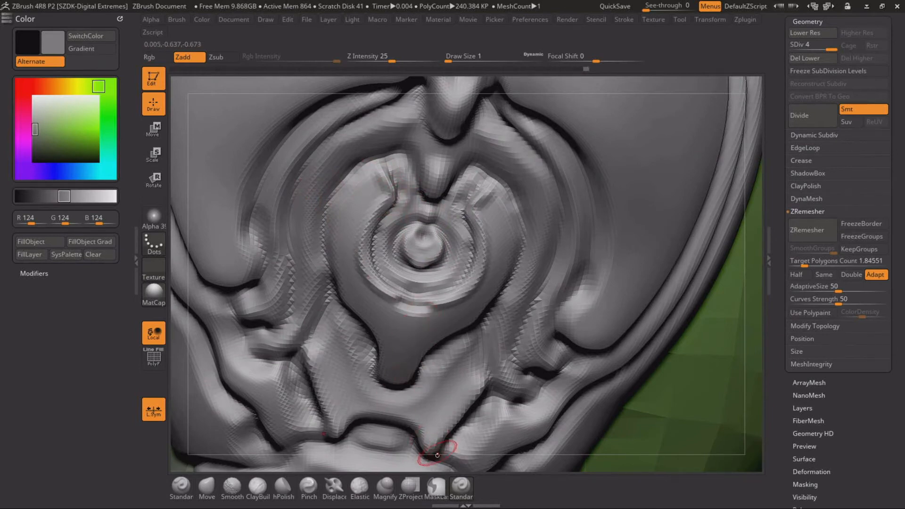
# Carve fine grooves over the top of the teardrop and along the arch's sides, deepening the notches at its lower ends
pyautogui.moveTo(436, 462); pyautogui.dragTo(455, 398)
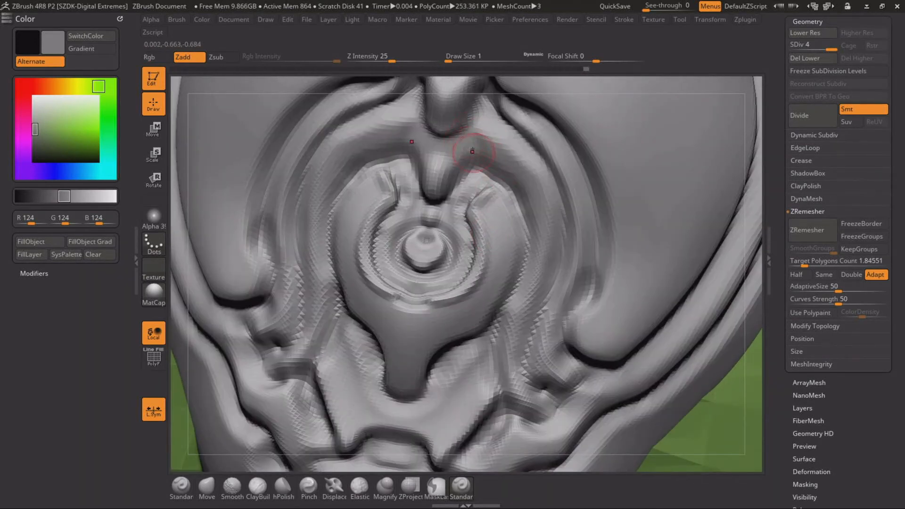
pyautogui.moveTo(467, 152)
pyautogui.mouseDown()
pyautogui.moveTo(513, 161)
pyautogui.moveTo(511, 190)
pyautogui.mouseUp()
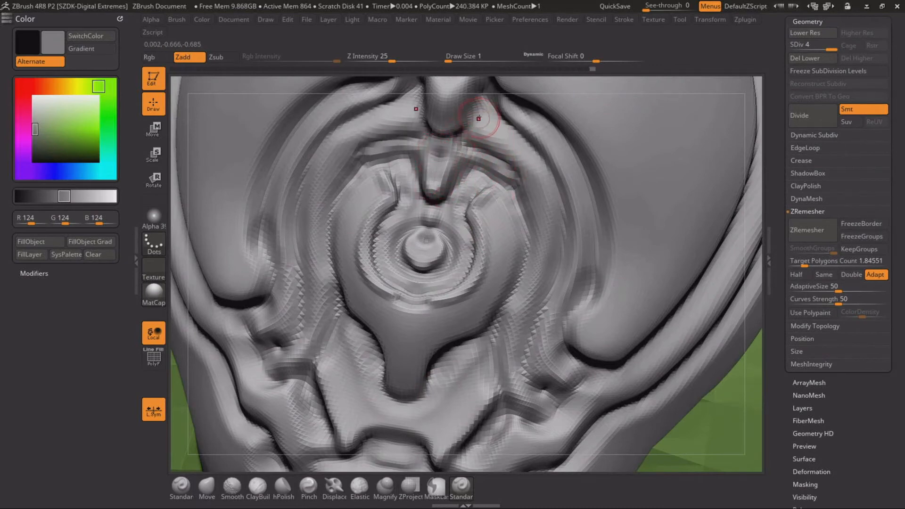
pyautogui.moveTo(478, 118)
pyautogui.mouseDown()
pyautogui.moveTo(530, 177)
pyautogui.moveTo(542, 262)
pyautogui.moveTo(506, 317)
pyautogui.moveTo(495, 372)
pyautogui.moveTo(545, 415)
pyautogui.mouseUp()
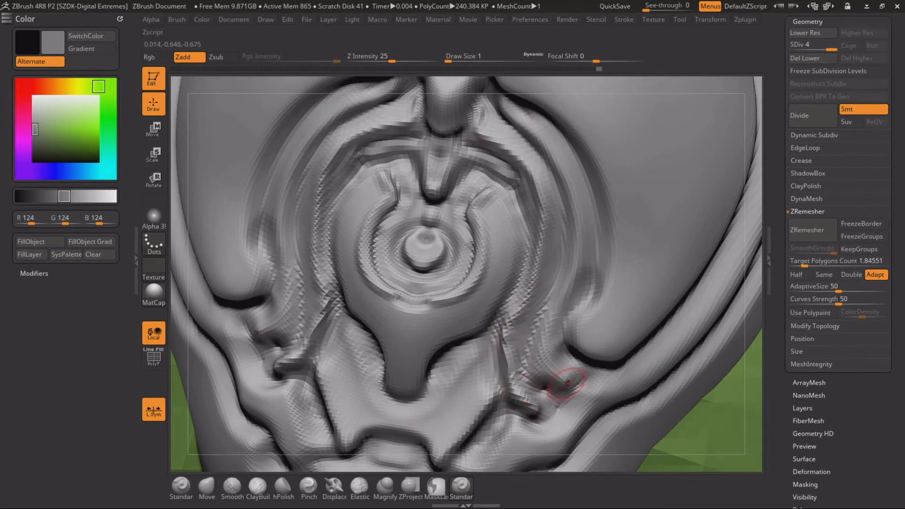
pyautogui.moveTo(568, 383)
pyautogui.mouseDown()
pyautogui.moveTo(537, 349)
pyautogui.moveTo(571, 236)
pyautogui.mouseUp()
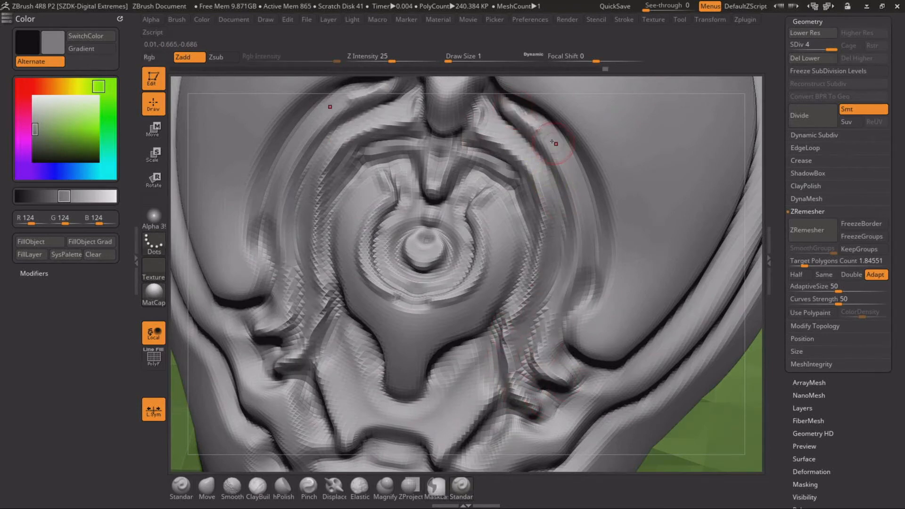
pyautogui.moveTo(552, 142); pyautogui.dragTo(574, 220)
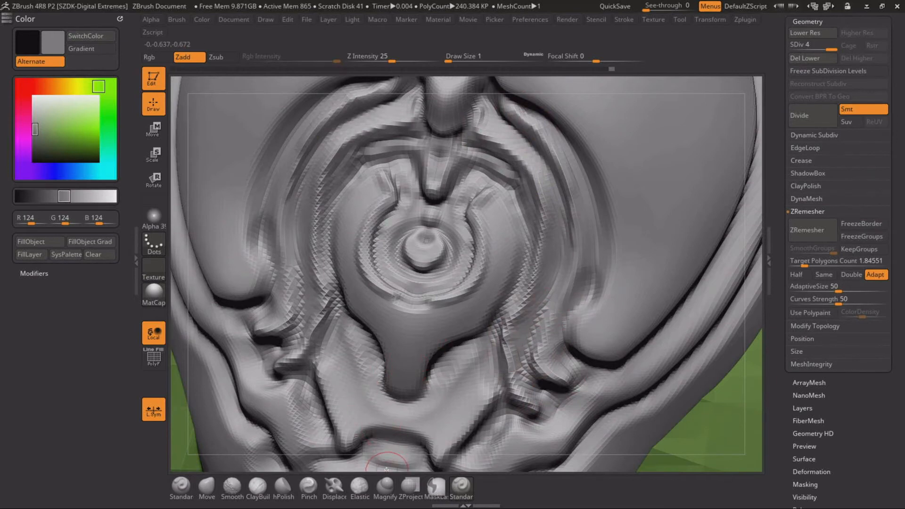
# Carve a band across the teardrop's lower tip and an inner contour line along both of its lobes
pyautogui.moveTo(403, 459); pyautogui.dragTo(408, 379, button='right')
pyautogui.moveTo(403, 368); pyautogui.dragTo(407, 331)
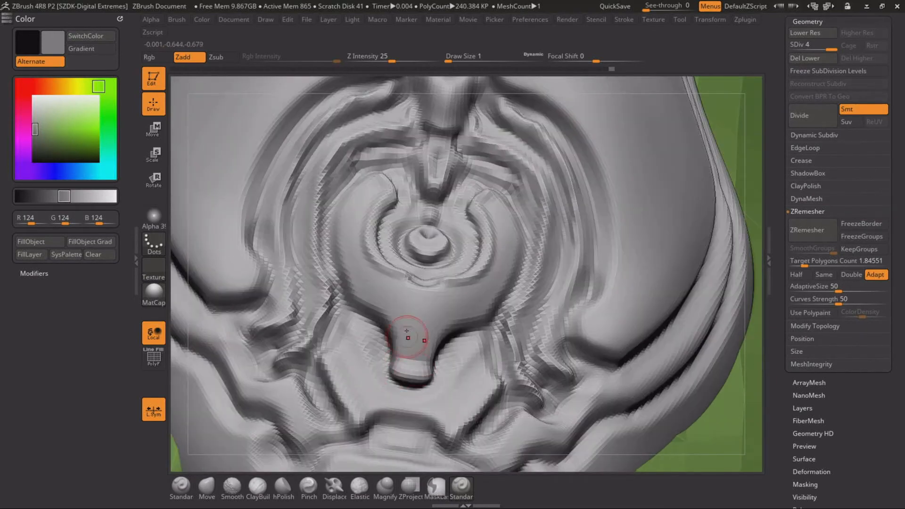
pyautogui.moveTo(356, 206)
pyautogui.mouseDown()
pyautogui.moveTo(349, 280)
pyautogui.moveTo(367, 303)
pyautogui.mouseUp()
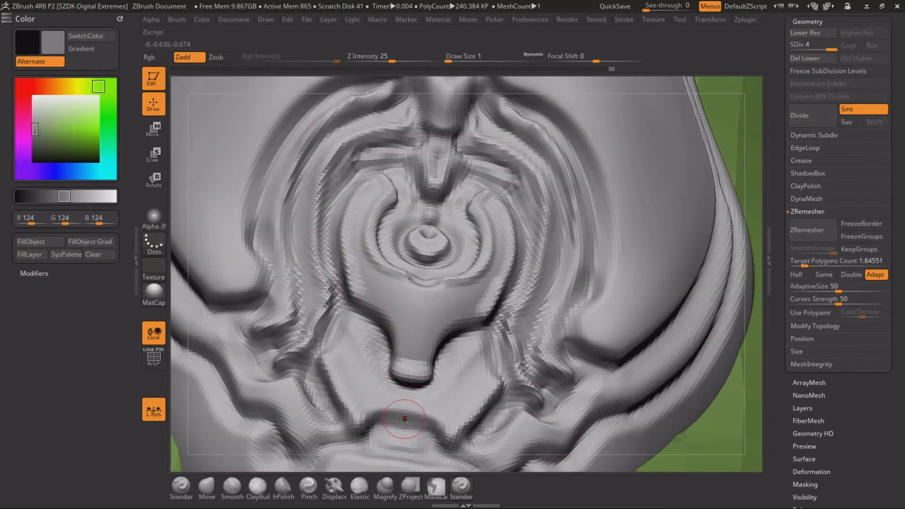
pyautogui.keyDown('alt'); pyautogui.moveTo(418, 462); pyautogui.dragTo(433, 349); pyautogui.keyUp('alt')
# Outline the vertical tab with a groove ending in a short spike, detail its inner slot, and continue the outline along the arch
pyautogui.moveTo(579, 210)
pyautogui.mouseDown()
pyautogui.moveTo(591, 241)
pyautogui.moveTo(604, 246)
pyautogui.moveTo(601, 330)
pyautogui.mouseUp()
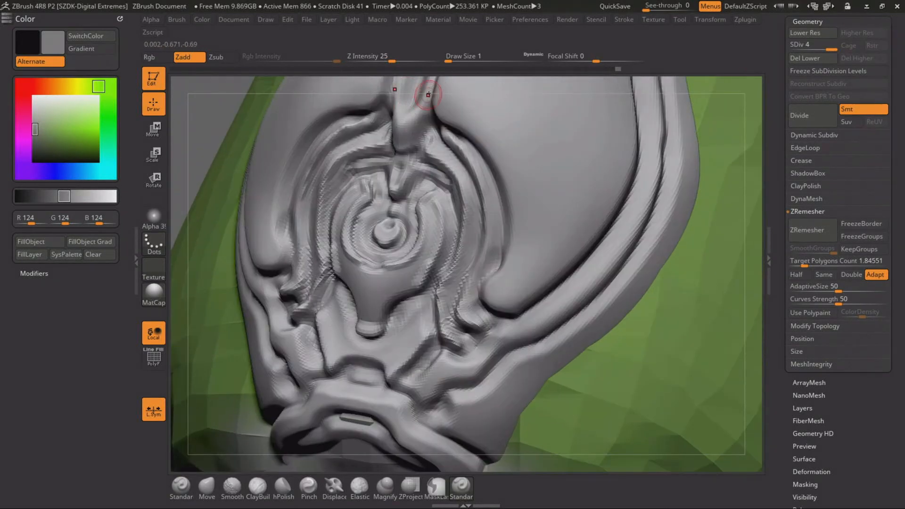
pyautogui.keyDown('alt'); pyautogui.moveTo(432, 83); pyautogui.dragTo(418, 236); pyautogui.keyUp('alt')
pyautogui.moveTo(341, 243)
pyautogui.mouseDown()
pyautogui.moveTo(353, 238)
pyautogui.moveTo(353, 209)
pyautogui.moveTo(372, 186)
pyautogui.moveTo(410, 174)
pyautogui.moveTo(416, 158)
pyautogui.mouseUp()
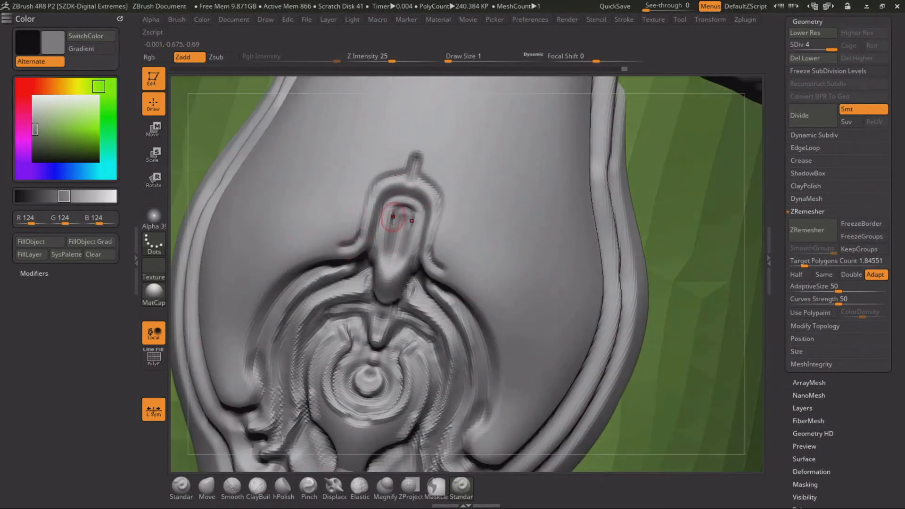
pyautogui.moveTo(394, 217); pyautogui.dragTo(381, 263)
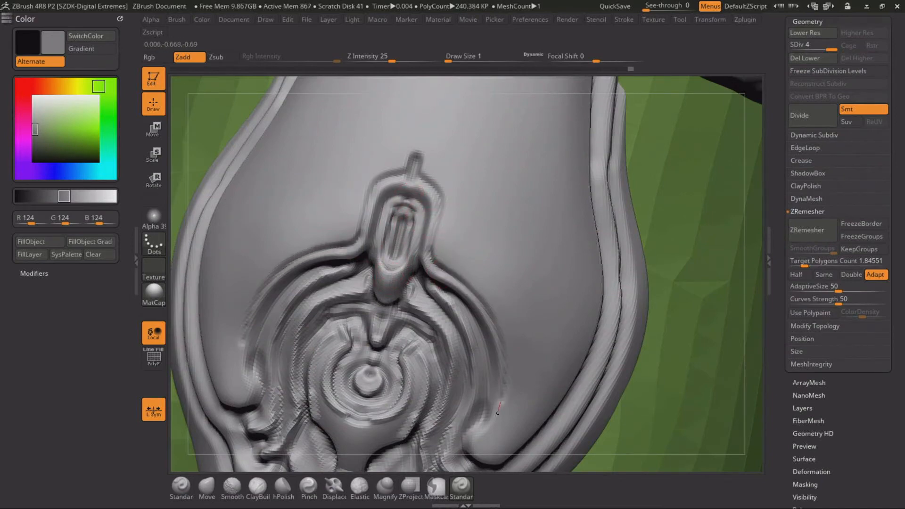
pyautogui.keyDown('alt'); pyautogui.moveTo(488, 462); pyautogui.dragTo(372, 236); pyautogui.keyUp('alt')
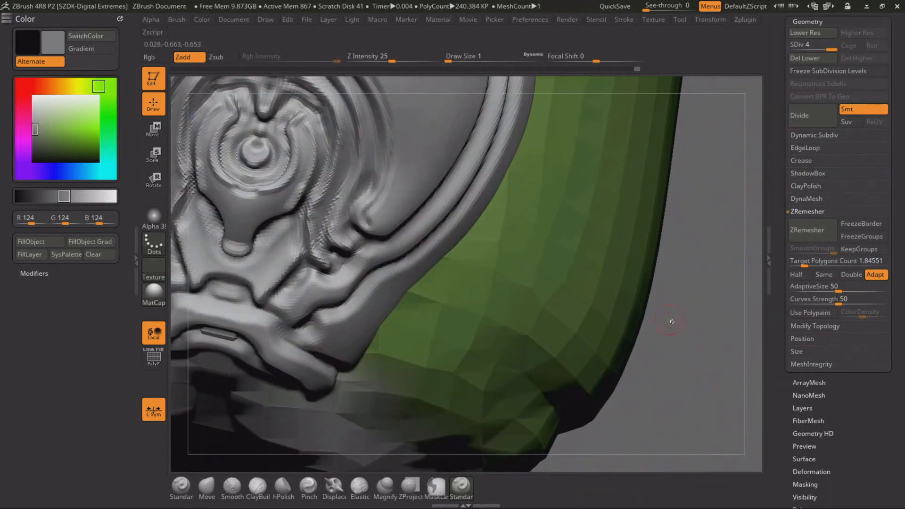
# Carve an inset groove along the smooth central panel's outer edge, from its rounded lower corner up to the bands
pyautogui.moveTo(672, 319); pyautogui.dragTo(647, 294)
pyautogui.moveTo(386, 228); pyautogui.dragTo(394, 234)
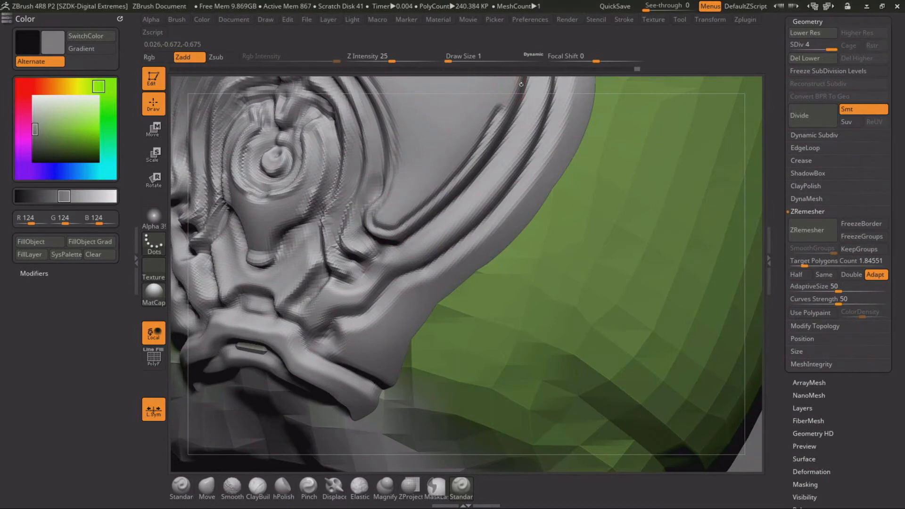
pyautogui.press('f')
pyautogui.moveTo(666, 231); pyautogui.dragTo(660, 346)
pyautogui.keyDown('alt'); pyautogui.moveTo(490, 81); pyautogui.dragTo(446, 258); pyautogui.keyUp('alt')
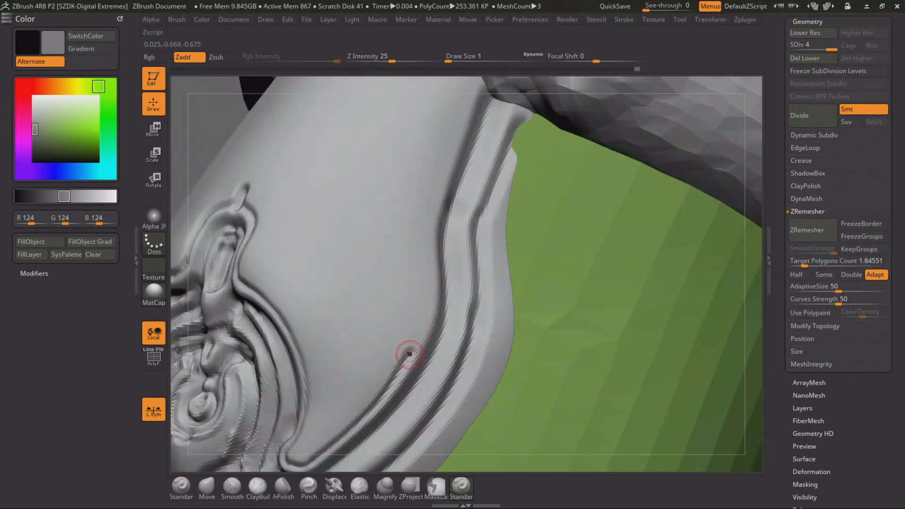
pyautogui.moveTo(408, 352); pyautogui.dragTo(434, 298)
pyautogui.moveTo(432, 255)
pyautogui.mouseDown()
pyautogui.moveTo(459, 118)
pyautogui.moveTo(487, 80)
pyautogui.mouseUp()
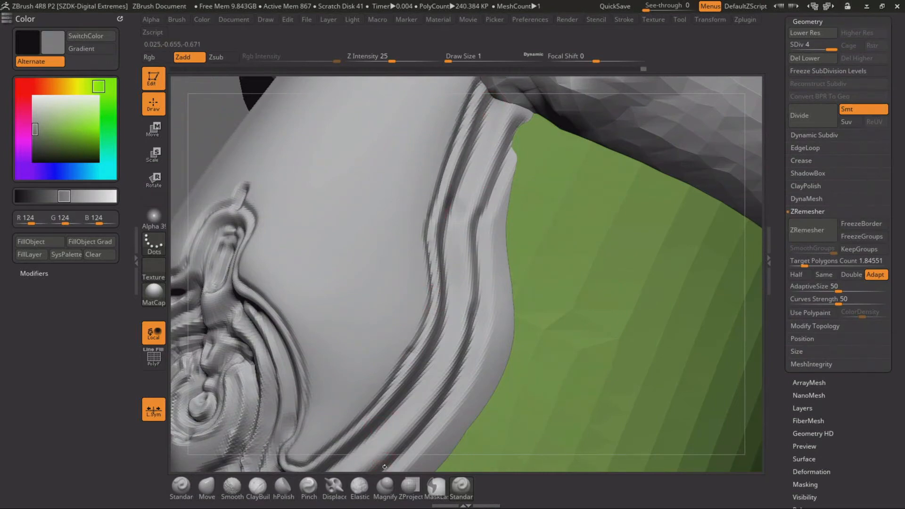
pyautogui.moveTo(384, 466); pyautogui.dragTo(420, 214)
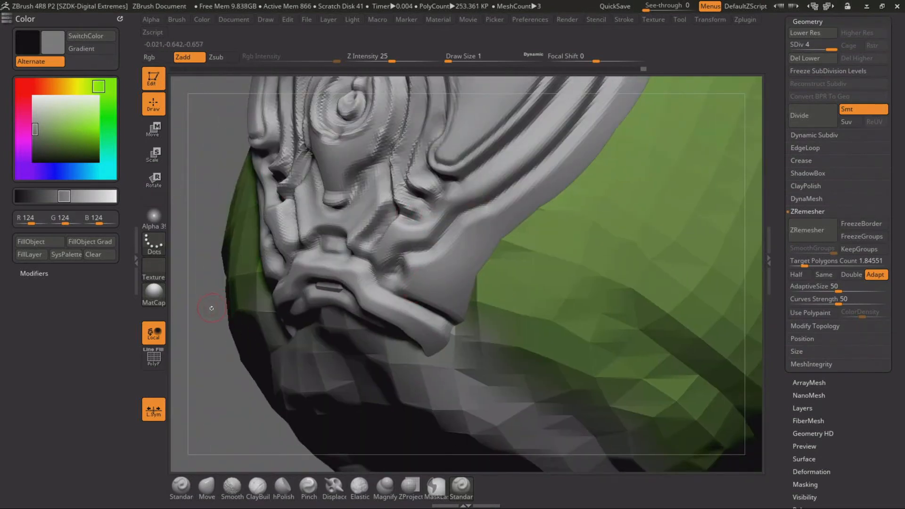
# Carve parallel grooves along the lower collar of the ornament and split its ends into layered ridges
pyautogui.moveTo(212, 308); pyautogui.dragTo(287, 301)
pyautogui.moveTo(349, 246)
pyautogui.mouseDown()
pyautogui.moveTo(420, 244)
pyautogui.moveTo(410, 257)
pyautogui.moveTo(378, 241)
pyautogui.moveTo(400, 240)
pyautogui.moveTo(369, 236)
pyautogui.moveTo(406, 243)
pyautogui.moveTo(381, 227)
pyautogui.moveTo(408, 225)
pyautogui.moveTo(454, 241)
pyautogui.moveTo(518, 222)
pyautogui.mouseUp()
pyautogui.hotkey('ctrl', 'z')
pyautogui.moveTo(442, 460); pyautogui.dragTo(376, 450)
pyautogui.moveTo(487, 239)
pyautogui.mouseDown()
pyautogui.moveTo(486, 265)
pyautogui.moveTo(540, 315)
pyautogui.mouseUp()
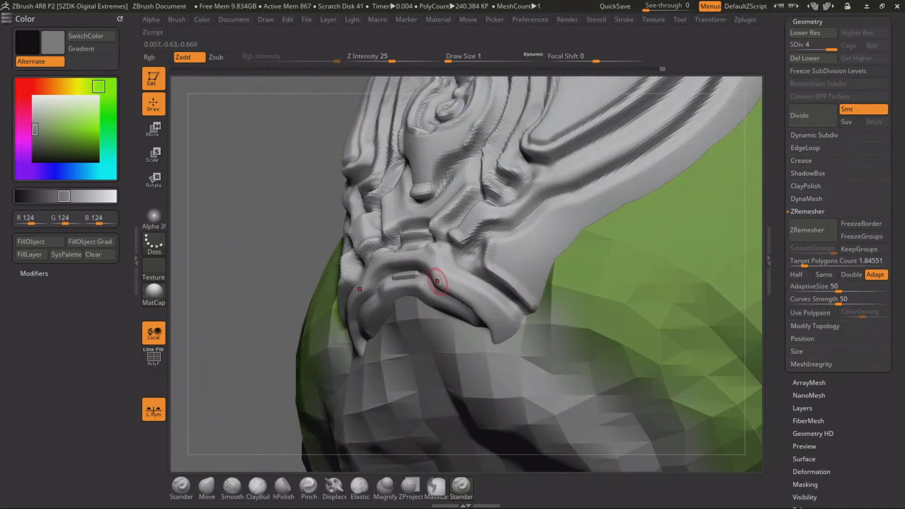
pyautogui.moveTo(430, 256)
pyautogui.mouseDown()
pyautogui.moveTo(475, 291)
pyautogui.moveTo(518, 350)
pyautogui.mouseUp()
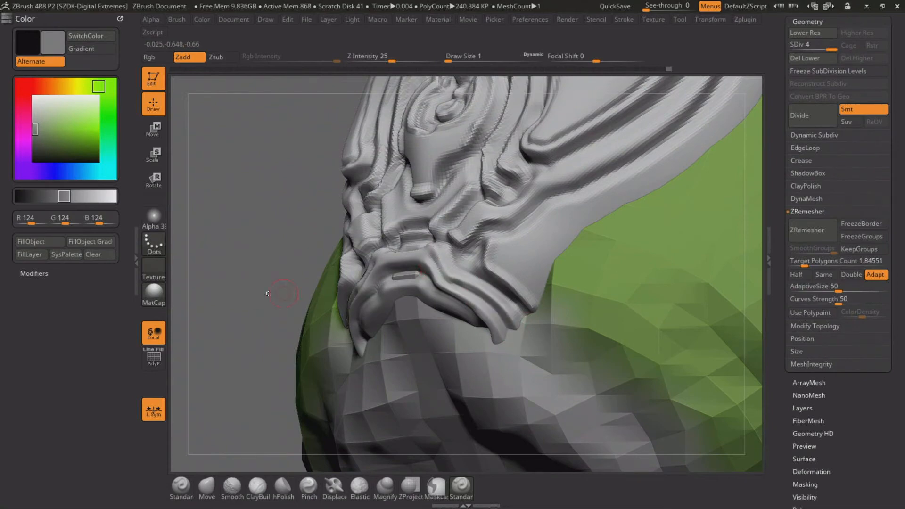
pyautogui.moveTo(267, 292); pyautogui.dragTo(350, 293)
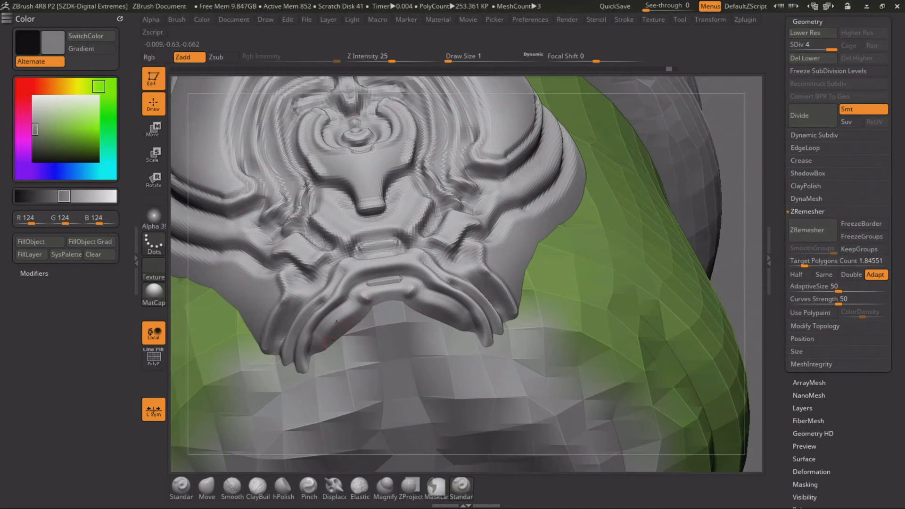
pyautogui.keyDown('alt'); pyautogui.moveTo(738, 269); pyautogui.dragTo(640, 218); pyautogui.keyUp('alt')
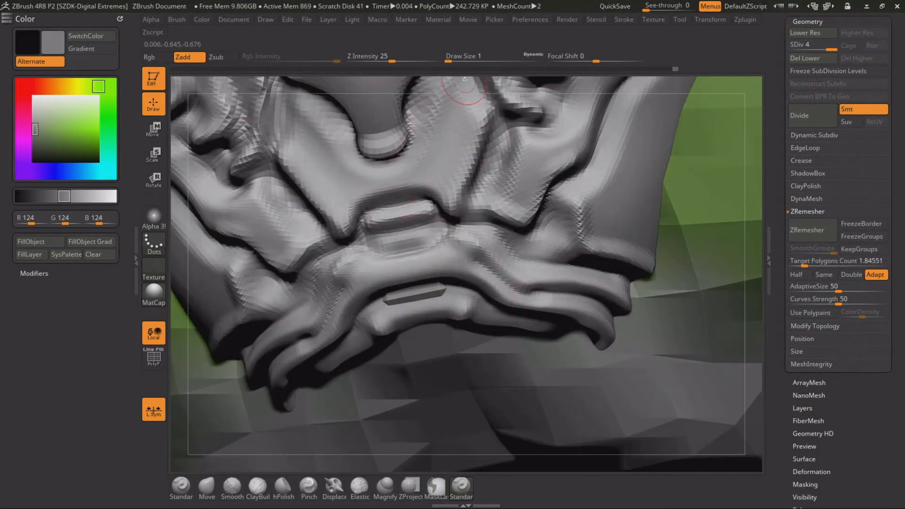
# Carve stacked horizontal slots beneath the teardrop's tip and outline the angular panels on both sides of them
pyautogui.moveTo(422, 168)
pyautogui.mouseDown()
pyautogui.moveTo(438, 257)
pyautogui.moveTo(418, 301)
pyautogui.moveTo(424, 369)
pyautogui.mouseUp()
pyautogui.keyDown('alt'); pyautogui.moveTo(421, 321); pyautogui.dragTo(430, 372); pyautogui.keyUp('alt')
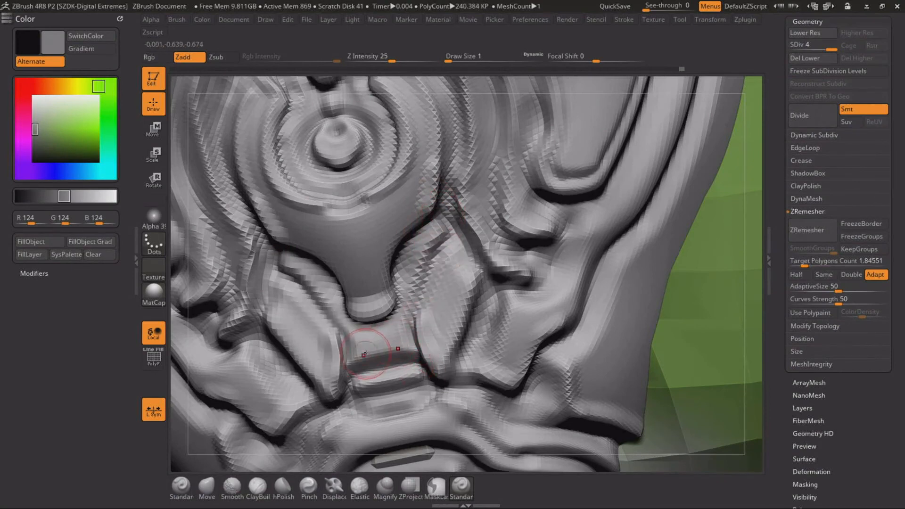
pyautogui.moveTo(382, 343)
pyautogui.keyDown('alt'); pyautogui.mouseDown()
pyautogui.moveTo(401, 341)
pyautogui.moveTo(415, 360)
pyautogui.mouseUp(); pyautogui.keyUp('alt')
pyautogui.moveTo(411, 285)
pyautogui.keyDown('alt'); pyautogui.mouseDown()
pyautogui.moveTo(443, 231)
pyautogui.moveTo(476, 286)
pyautogui.mouseUp(); pyautogui.keyUp('alt')
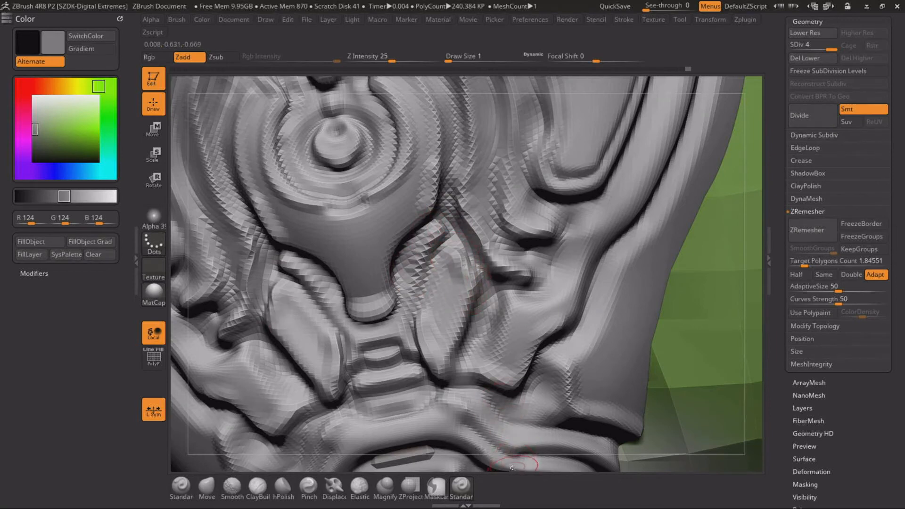
pyautogui.keyDown('alt'); pyautogui.moveTo(513, 465); pyautogui.dragTo(607, 207); pyautogui.keyUp('alt')
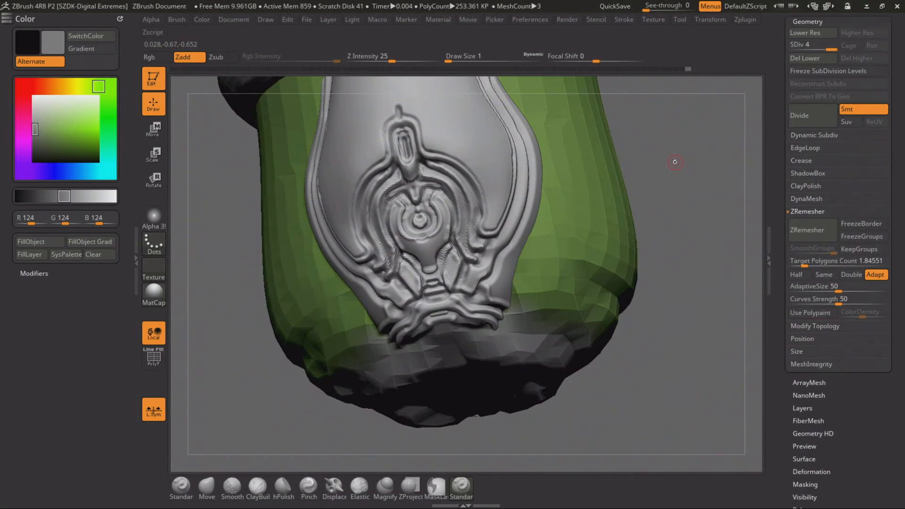
pyautogui.moveTo(685, 161)
pyautogui.mouseDown()
pyautogui.moveTo(673, 174)
pyautogui.moveTo(711, 157)
pyautogui.moveTo(699, 152)
pyautogui.mouseUp()
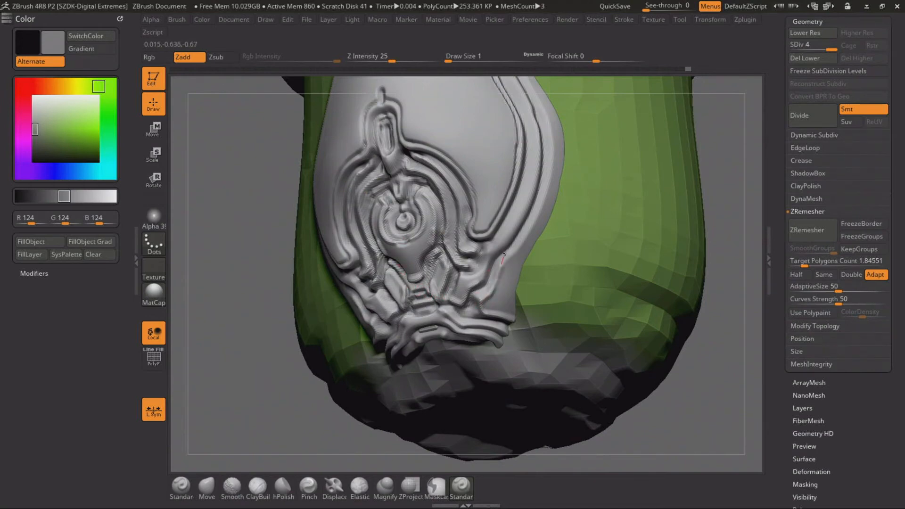
# Sharpen the groove along the central panel's curved outer border and split the border band into finer parallel ridges up to the bands
pyautogui.moveTo(505, 254); pyautogui.dragTo(508, 252)
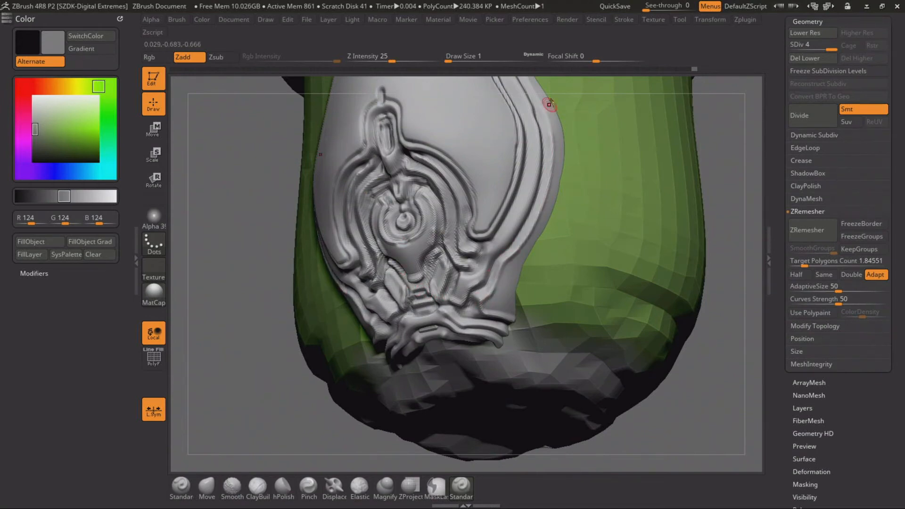
pyautogui.keyDown('alt'); pyautogui.moveTo(569, 84); pyautogui.dragTo(496, 175); pyautogui.keyUp('alt')
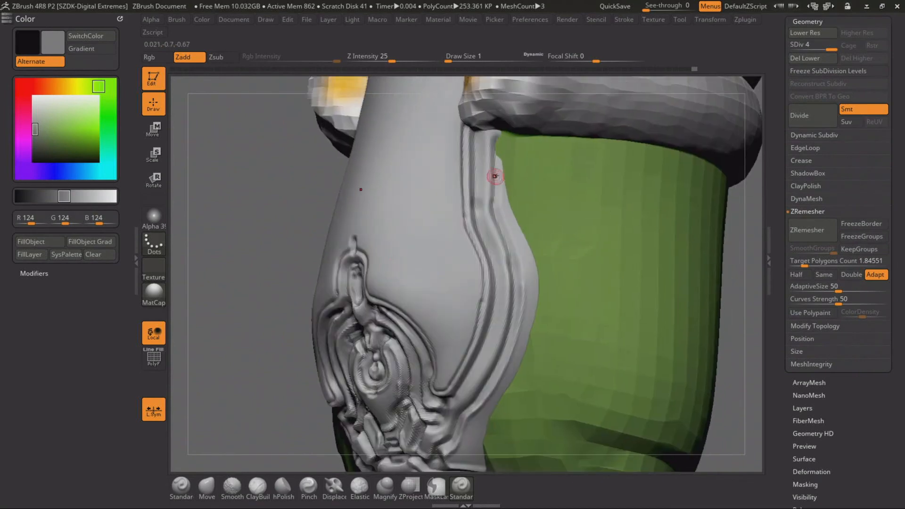
pyautogui.moveTo(505, 218); pyautogui.dragTo(511, 229)
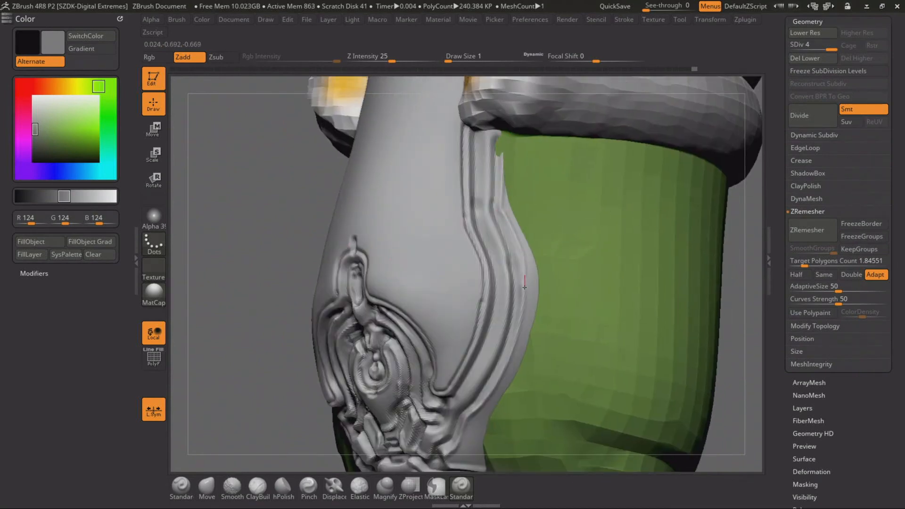
pyautogui.moveTo(524, 287); pyautogui.dragTo(524, 294)
pyautogui.moveTo(522, 295); pyautogui.dragTo(522, 297)
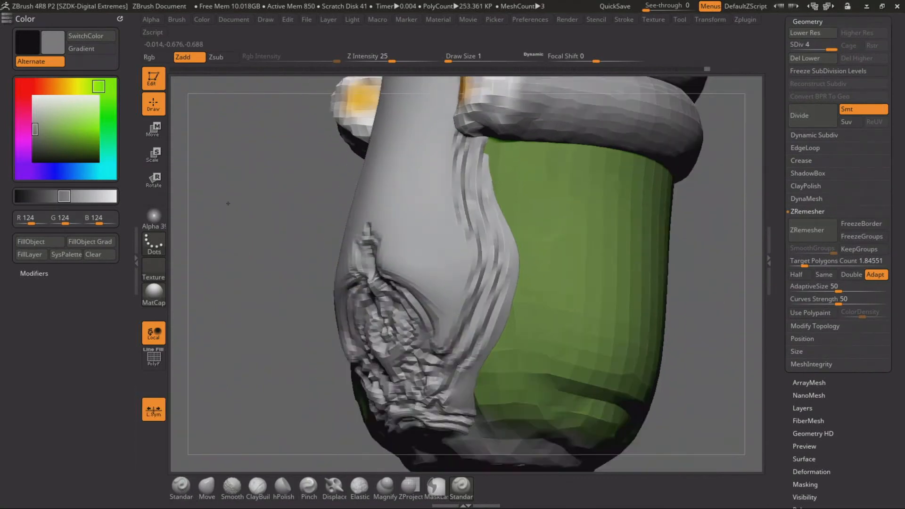
pyautogui.moveTo(301, 221)
pyautogui.keyDown('alt'); pyautogui.mouseDown()
pyautogui.moveTo(259, 243)
pyautogui.moveTo(275, 284)
pyautogui.mouseUp(); pyautogui.keyUp('alt')
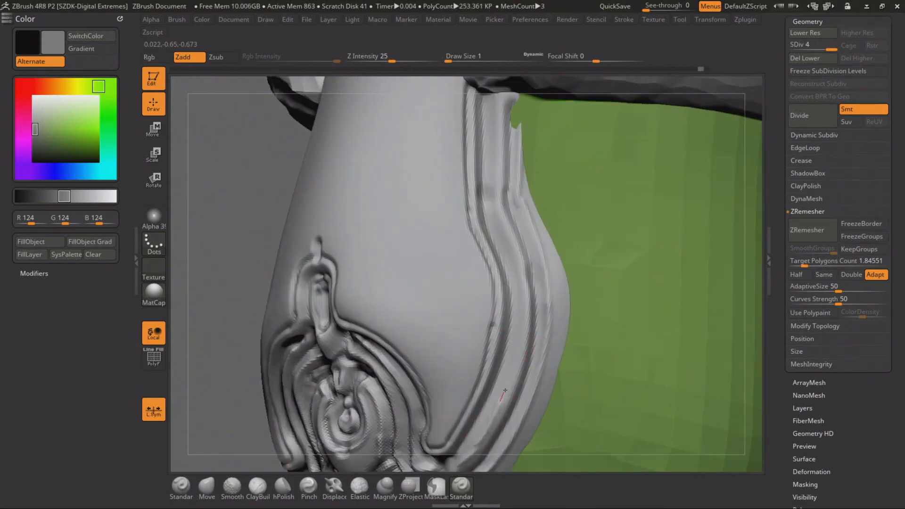
pyautogui.moveTo(514, 262)
pyautogui.mouseDown()
pyautogui.moveTo(492, 210)
pyautogui.moveTo(502, 123)
pyautogui.mouseUp()
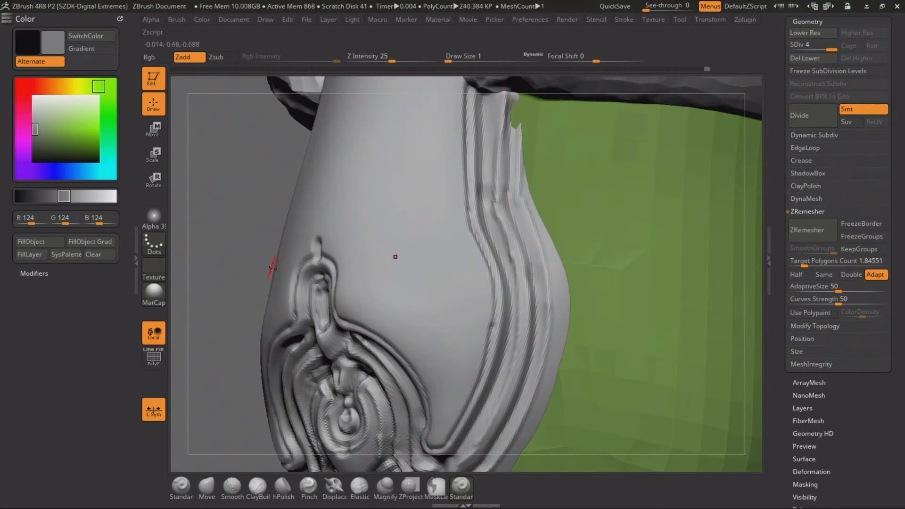
# Carve a deep V-shaped groove across the smooth strip below the dome, leaving a tapered tongue, with the draw size raised to 4
pyautogui.keyDown('alt'); pyautogui.moveTo(240, 248); pyautogui.dragTo(237, 209); pyautogui.keyUp('alt')
pyautogui.moveTo(225, 307); pyautogui.dragTo(316, 245)
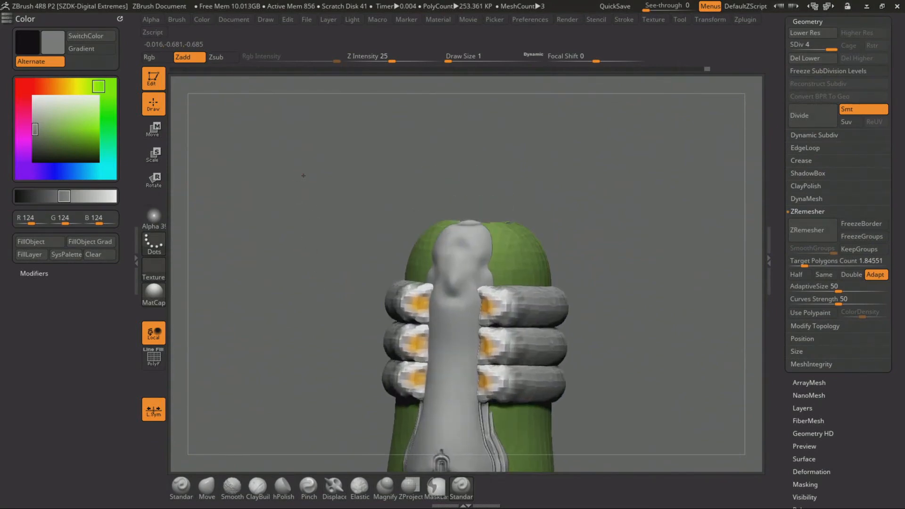
pyautogui.moveTo(303, 174); pyautogui.dragTo(284, 242)
pyautogui.moveTo(271, 153)
pyautogui.keyDown('alt'); pyautogui.mouseDown()
pyautogui.moveTo(284, 228)
pyautogui.moveTo(284, 215)
pyautogui.mouseUp(); pyautogui.keyUp('alt')
pyautogui.moveTo(284, 214); pyautogui.dragTo(286, 188)
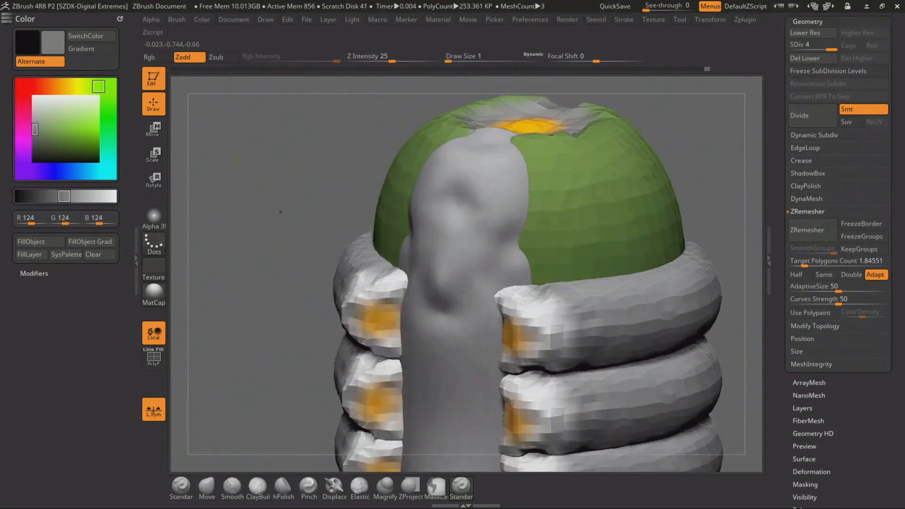
pyautogui.press('space')
pyautogui.moveTo(469, 251); pyautogui.dragTo(470, 253)
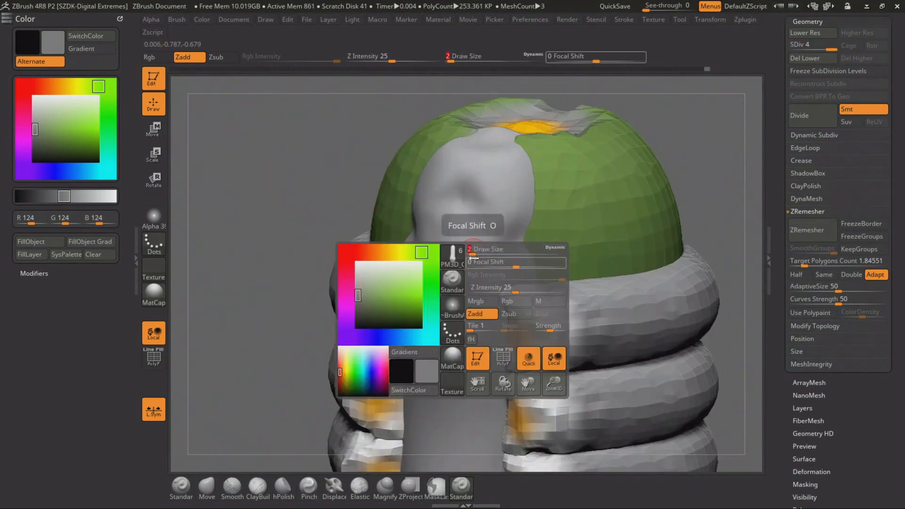
pyautogui.moveTo(460, 297)
pyautogui.mouseDown()
pyautogui.moveTo(483, 251)
pyautogui.moveTo(526, 223)
pyautogui.mouseUp()
pyautogui.press('space')
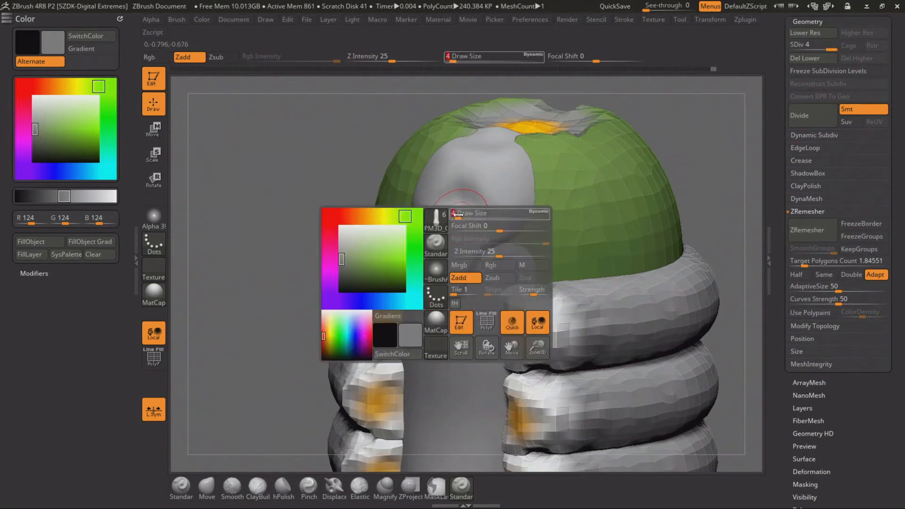
pyautogui.press('shift')
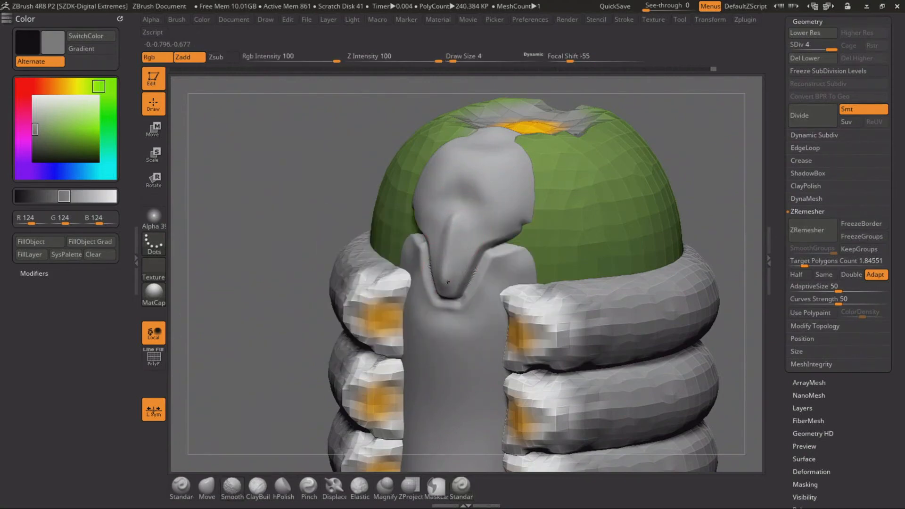
# Separate the rounded cap from the tongue with an arched groove, and line the cap's lower edge with a stepped groove at draw size 2
pyautogui.press('space')
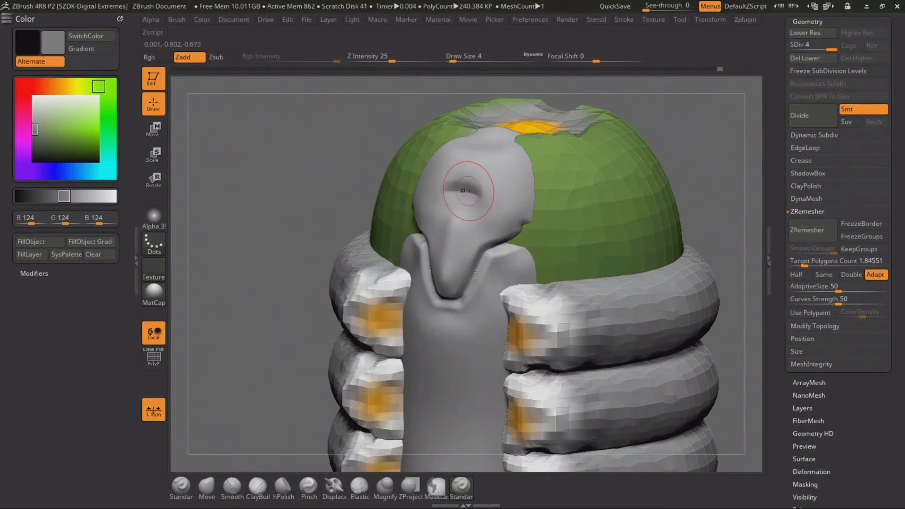
pyautogui.moveTo(480, 203); pyautogui.dragTo(526, 236)
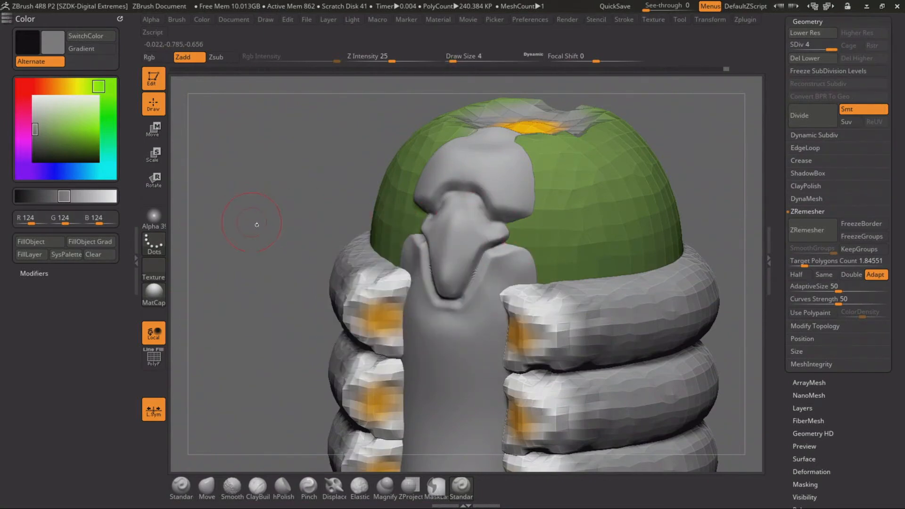
pyautogui.moveTo(261, 235); pyautogui.dragTo(308, 232)
pyautogui.press('space')
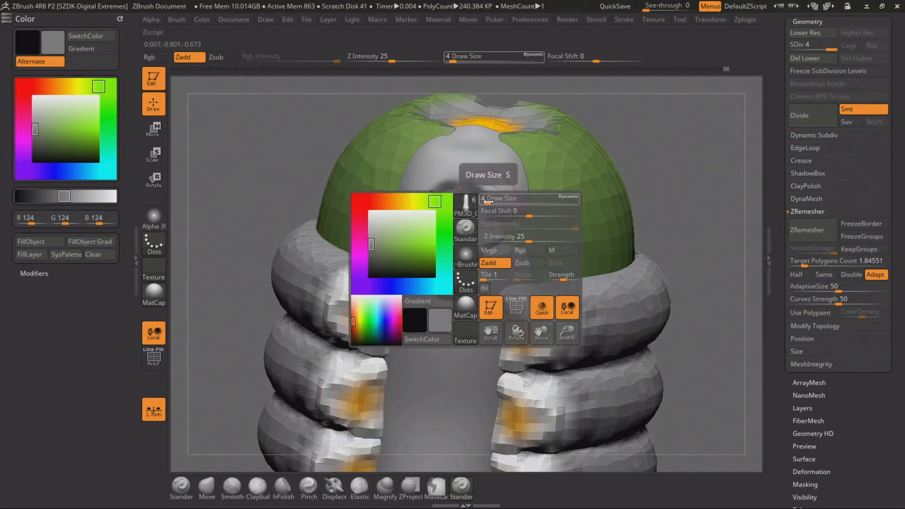
pyautogui.moveTo(489, 200); pyautogui.dragTo(485, 201)
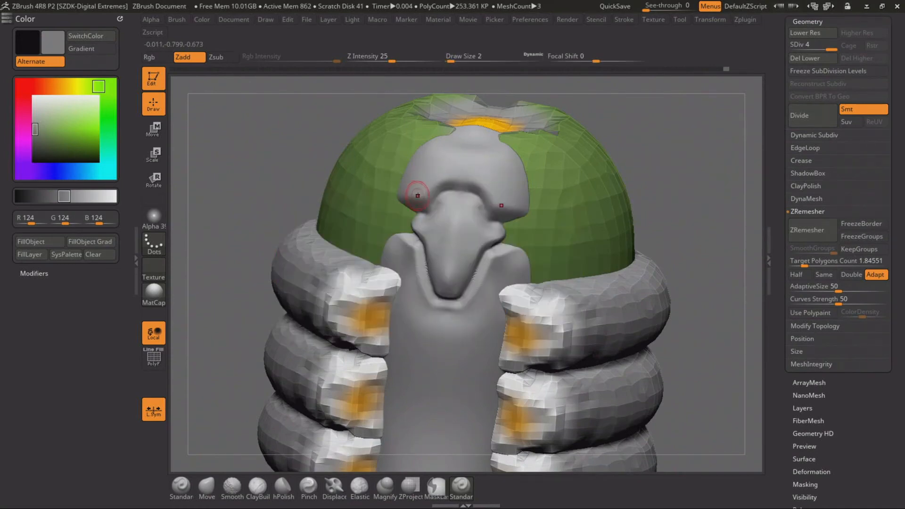
pyautogui.moveTo(429, 206)
pyautogui.mouseDown()
pyautogui.moveTo(471, 195)
pyautogui.moveTo(443, 194)
pyautogui.moveTo(436, 176)
pyautogui.moveTo(475, 178)
pyautogui.mouseUp()
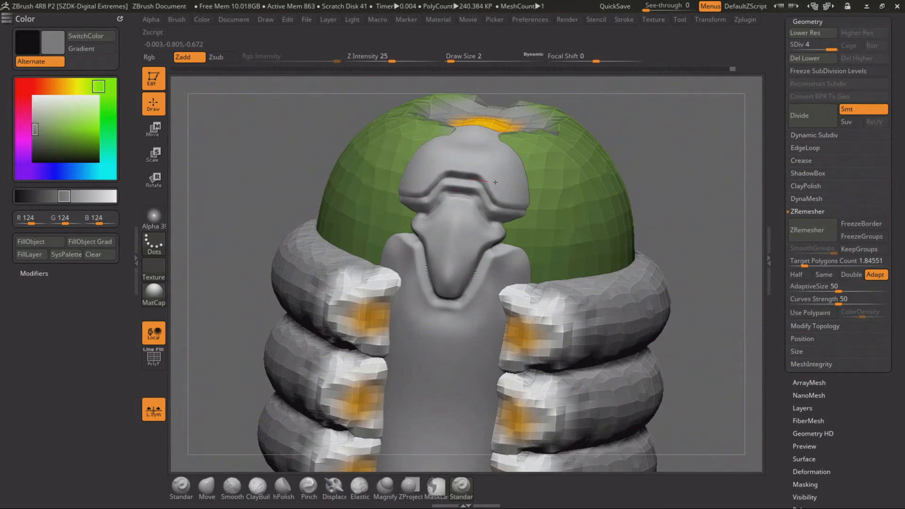
# Carve a vertical slot topped by a short spike in the tongue's tip, and frame the tongue with a V-shaped collar groove
pyautogui.keyDown('alt'); pyautogui.moveTo(285, 138); pyautogui.dragTo(286, 181); pyautogui.keyUp('alt')
pyautogui.press('space')
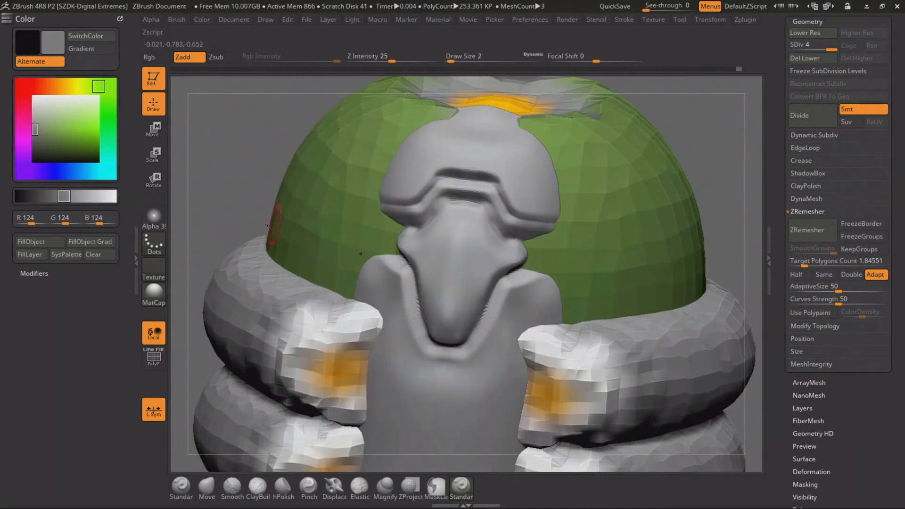
pyautogui.moveTo(213, 218)
pyautogui.keyDown('alt'); pyautogui.mouseDown()
pyautogui.moveTo(248, 201)
pyautogui.moveTo(236, 190)
pyautogui.moveTo(243, 215)
pyautogui.mouseUp(); pyautogui.keyUp('alt')
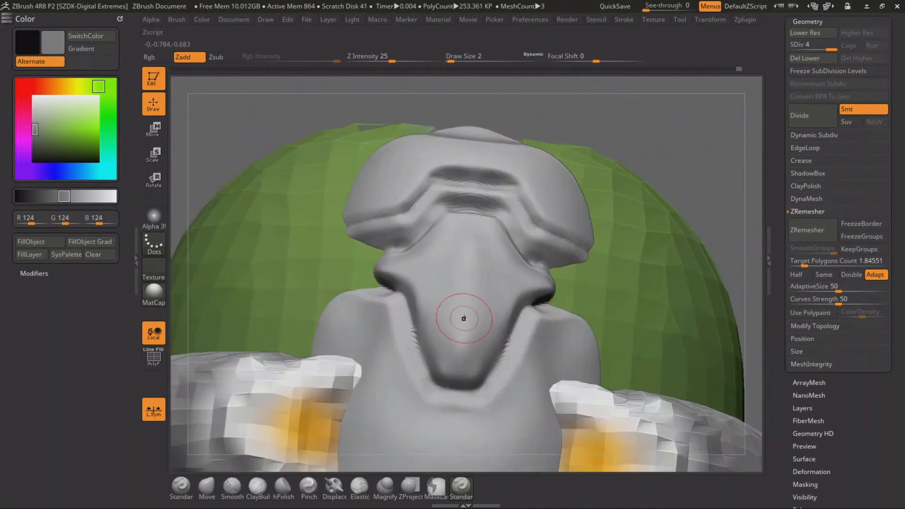
pyautogui.moveTo(464, 313)
pyautogui.mouseDown()
pyautogui.moveTo(460, 375)
pyautogui.moveTo(464, 317)
pyautogui.mouseUp()
pyautogui.moveTo(415, 343)
pyautogui.mouseDown()
pyautogui.moveTo(445, 340)
pyautogui.moveTo(442, 307)
pyautogui.moveTo(471, 277)
pyautogui.moveTo(466, 266)
pyautogui.mouseUp()
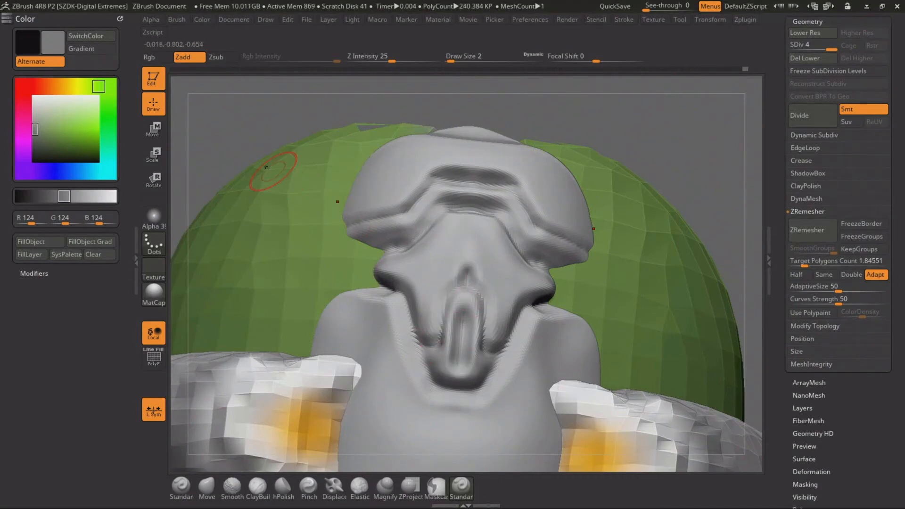
pyautogui.keyDown('alt'); pyautogui.moveTo(230, 104); pyautogui.dragTo(272, 56); pyautogui.keyUp('alt')
pyautogui.moveTo(395, 264)
pyautogui.mouseDown()
pyautogui.moveTo(422, 266)
pyautogui.moveTo(456, 362)
pyautogui.moveTo(507, 382)
pyautogui.mouseUp()
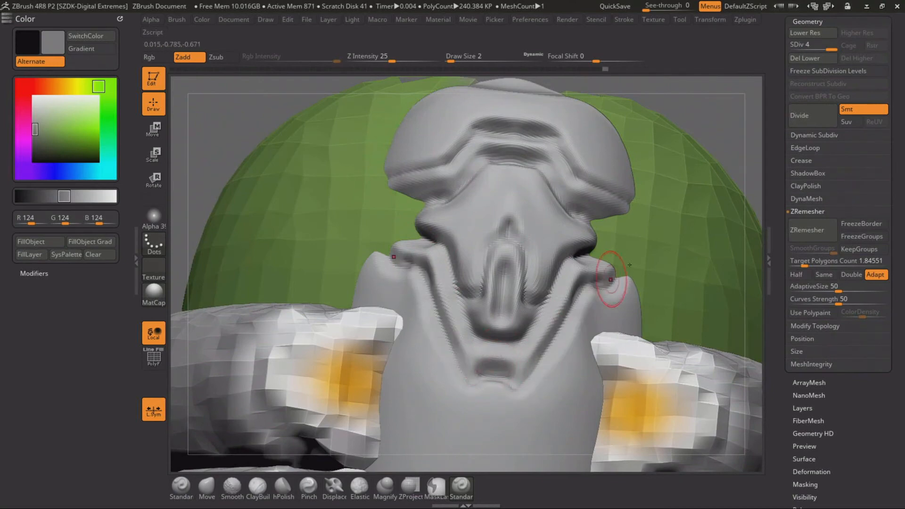
# At draw size 1, outline the tongue's slot with a pointed groove ending in a spike, detail its inner slot and line the tongue's edges
pyautogui.moveTo(720, 123); pyautogui.dragTo(695, 138)
pyautogui.press('space')
pyautogui.click(492, 198)
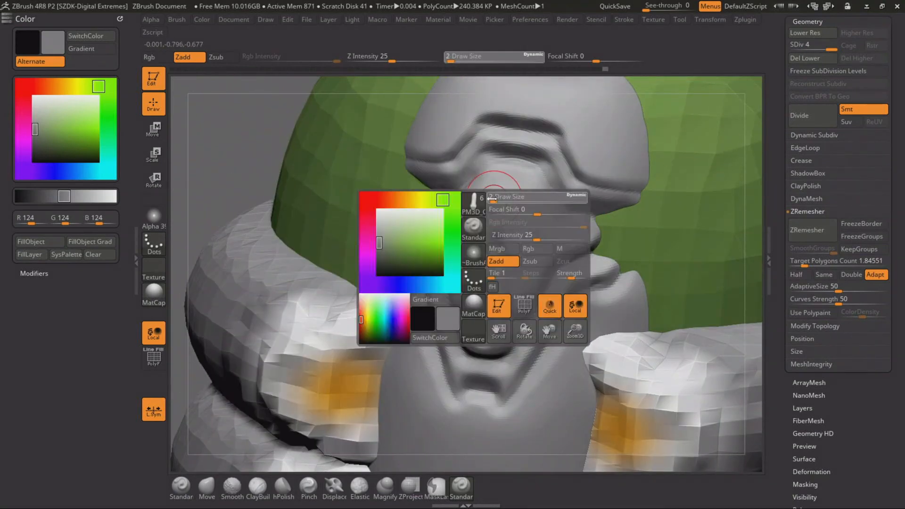
pyautogui.moveTo(241, 156); pyautogui.dragTo(264, 157)
pyautogui.moveTo(458, 293)
pyautogui.mouseDown()
pyautogui.moveTo(472, 297)
pyautogui.moveTo(477, 263)
pyautogui.moveTo(506, 229)
pyautogui.moveTo(523, 231)
pyautogui.mouseUp()
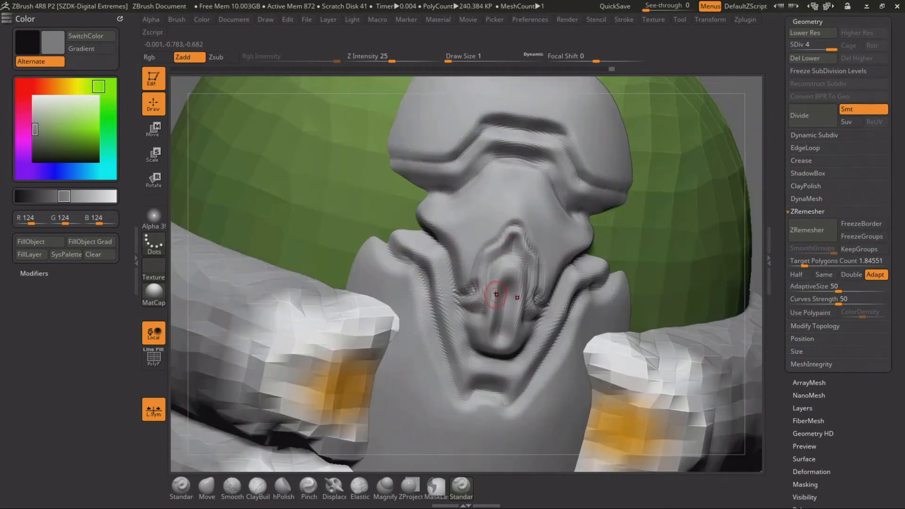
pyautogui.press('shift')
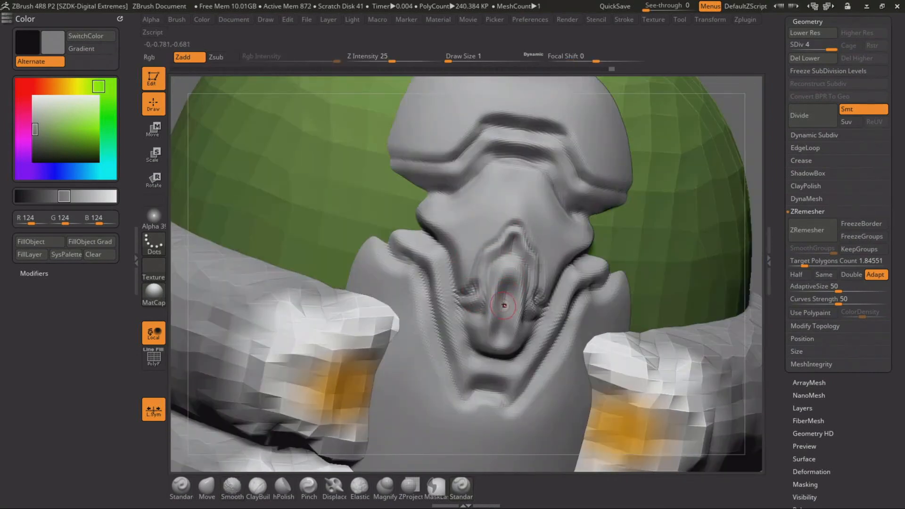
pyautogui.moveTo(497, 342)
pyautogui.mouseDown()
pyautogui.moveTo(488, 321)
pyautogui.moveTo(511, 270)
pyautogui.mouseUp()
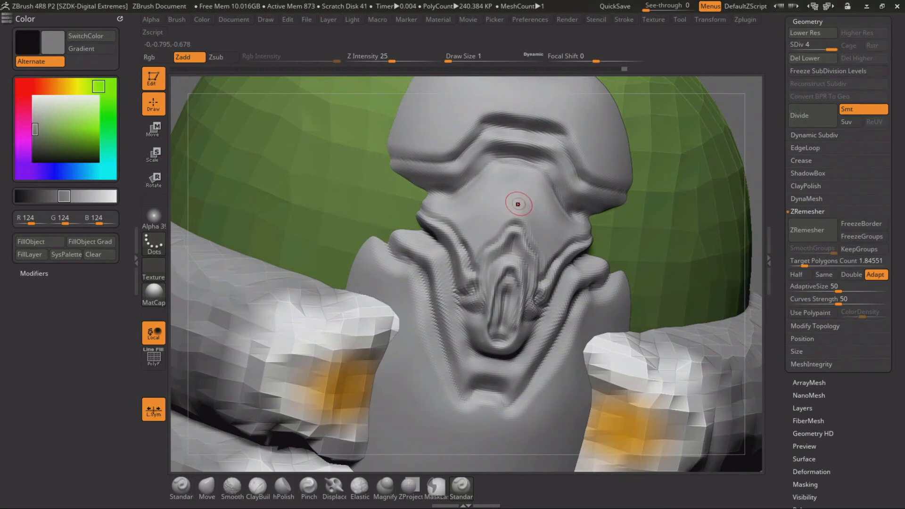
pyautogui.moveTo(518, 204); pyautogui.dragTo(517, 228)
pyautogui.hotkey('ctrl', 'z')
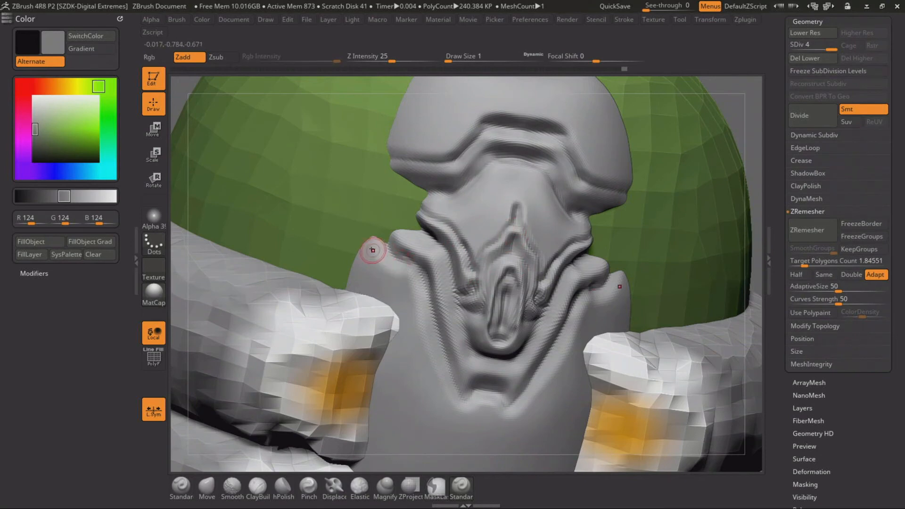
# Carve parallel V-shaped grooves along the collar around the tongue, with short horizontal slots stacked beneath its tip
pyautogui.moveTo(372, 250)
pyautogui.mouseDown()
pyautogui.moveTo(409, 301)
pyautogui.moveTo(465, 427)
pyautogui.moveTo(493, 406)
pyautogui.mouseUp()
pyautogui.moveTo(386, 240)
pyautogui.mouseDown()
pyautogui.moveTo(427, 250)
pyautogui.moveTo(465, 399)
pyautogui.moveTo(490, 368)
pyautogui.moveTo(517, 371)
pyautogui.mouseUp()
pyautogui.hotkey('ctrl', 'z')
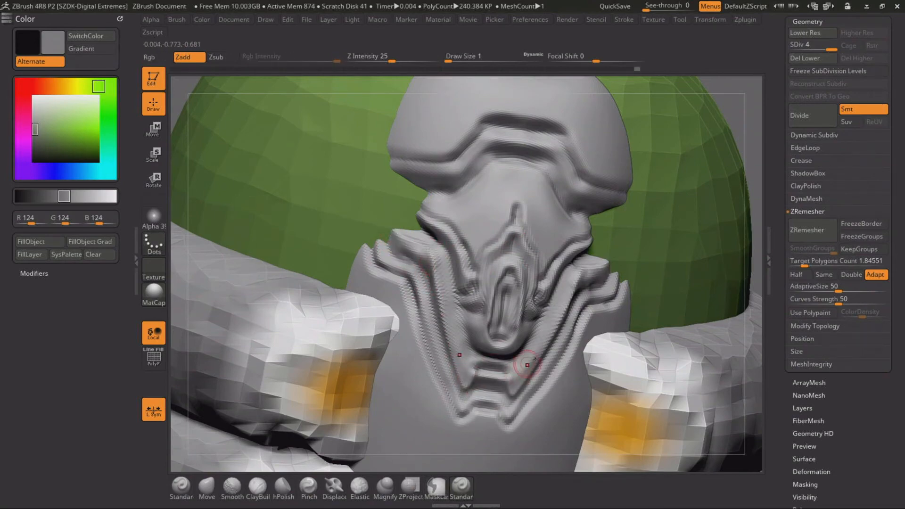
# Split the cap's lower rim into fine parallel grooves and add a central bracket-shaped groove with short spikes at its corners
pyautogui.keyDown('alt'); pyautogui.moveTo(753, 242); pyautogui.dragTo(624, 144); pyautogui.keyUp('alt')
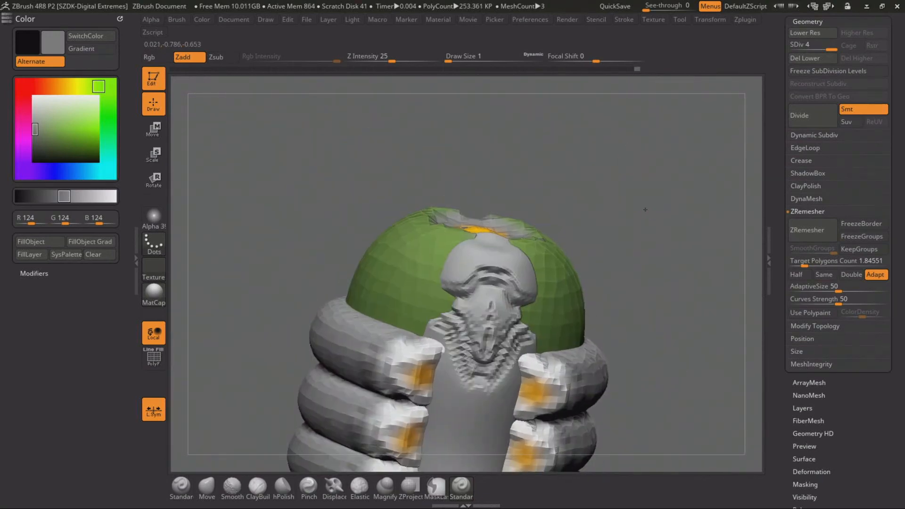
pyautogui.moveTo(644, 206)
pyautogui.mouseDown()
pyautogui.moveTo(646, 173)
pyautogui.moveTo(632, 153)
pyautogui.moveTo(572, 188)
pyautogui.mouseUp()
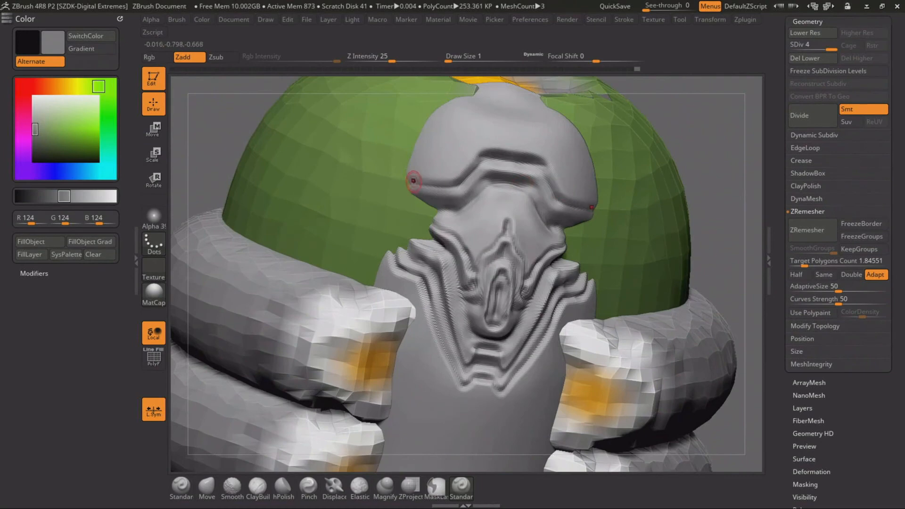
pyautogui.moveTo(404, 184); pyautogui.dragTo(465, 191)
pyautogui.moveTo(409, 177); pyautogui.dragTo(456, 179)
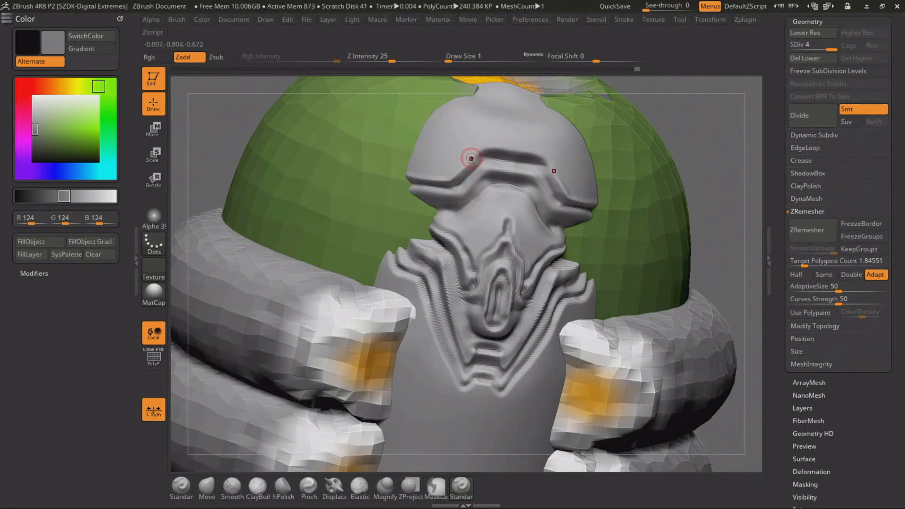
pyautogui.moveTo(465, 165)
pyautogui.mouseDown()
pyautogui.moveTo(490, 141)
pyautogui.moveTo(532, 148)
pyautogui.mouseUp()
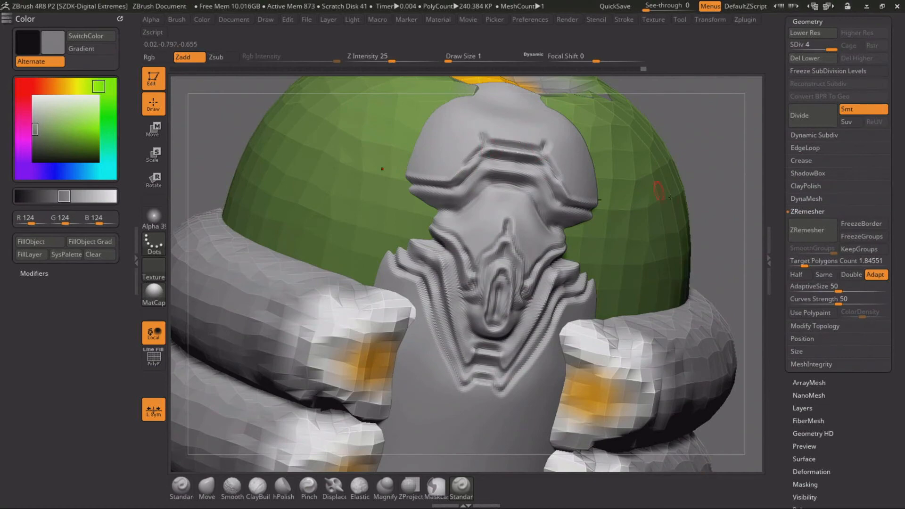
pyautogui.keyDown('alt'); pyautogui.moveTo(663, 163); pyautogui.dragTo(668, 157); pyautogui.keyUp('alt')
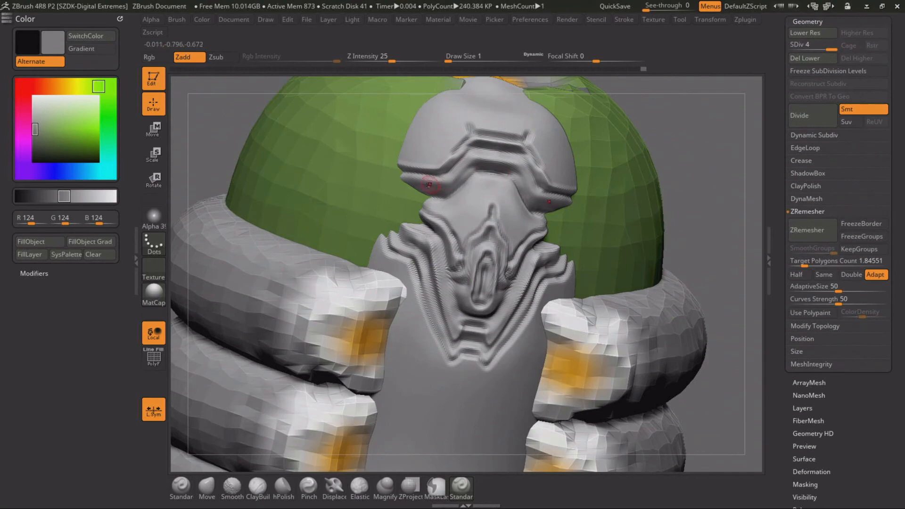
pyautogui.moveTo(428, 184); pyautogui.dragTo(463, 185)
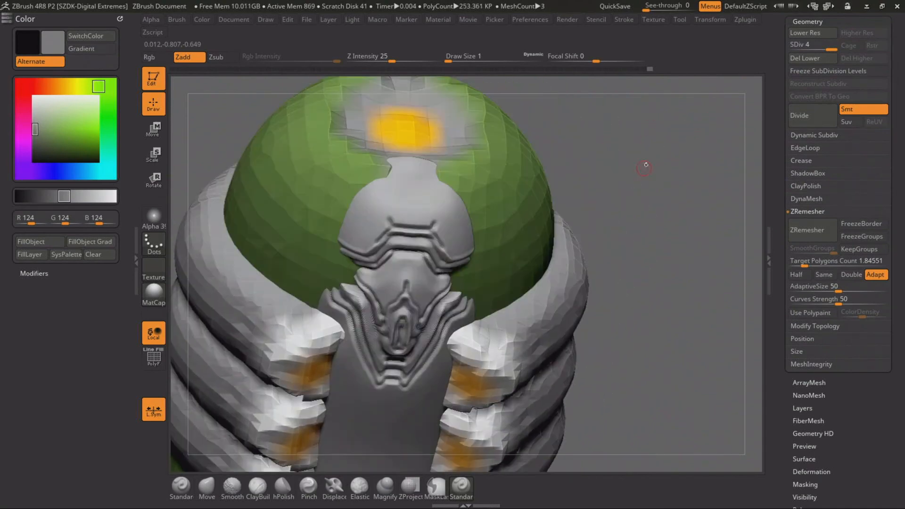
# Carve a vertical slot in the small tab above the cap at draw size 2, and frame it with a pointed groove at size 1
pyautogui.moveTo(669, 152)
pyautogui.keyDown('alt'); pyautogui.mouseDown()
pyautogui.moveTo(652, 183)
pyautogui.moveTo(653, 221)
pyautogui.mouseUp(); pyautogui.keyUp('alt')
pyautogui.press('space')
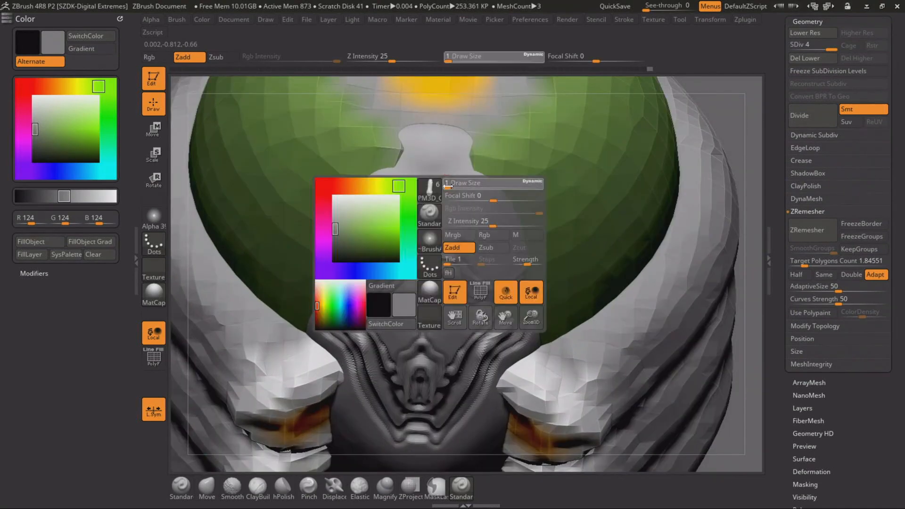
pyautogui.click(449, 187)
pyautogui.moveTo(432, 159)
pyautogui.keyDown('alt'); pyautogui.mouseDown()
pyautogui.moveTo(429, 181)
pyautogui.moveTo(407, 203)
pyautogui.moveTo(427, 204)
pyautogui.mouseUp(); pyautogui.keyUp('alt')
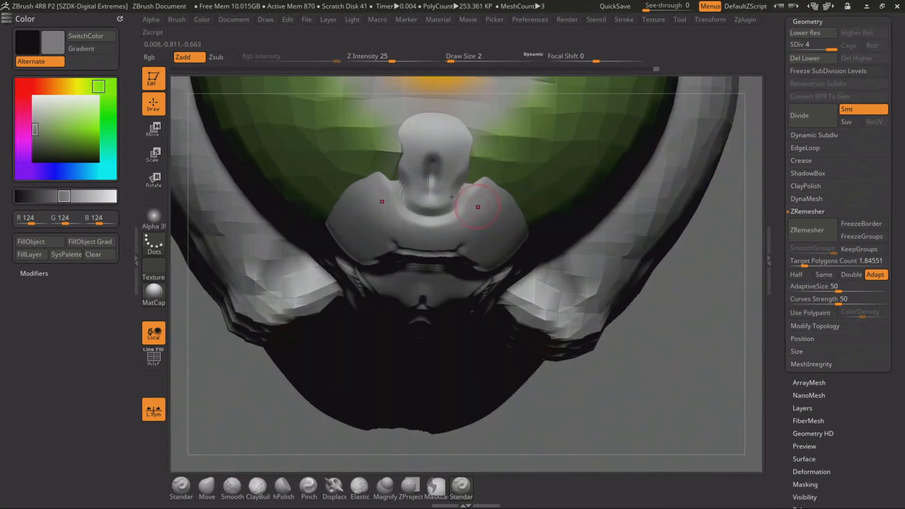
pyautogui.press('space')
pyautogui.keyDown('alt'); pyautogui.moveTo(437, 200); pyautogui.dragTo(414, 190); pyautogui.keyUp('alt')
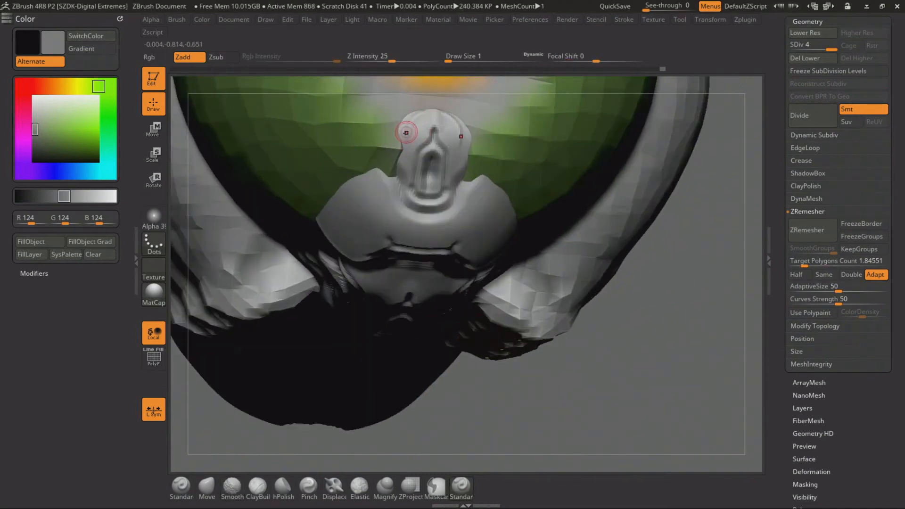
pyautogui.moveTo(405, 132)
pyautogui.mouseDown()
pyautogui.moveTo(404, 186)
pyautogui.moveTo(383, 198)
pyautogui.moveTo(428, 222)
pyautogui.mouseUp()
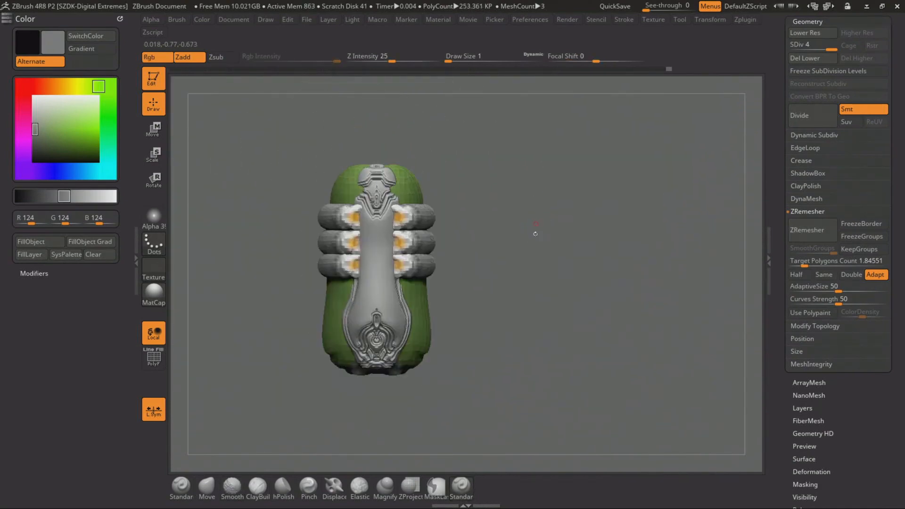
# Unhide the PM3D_Cylinder3D2 subtool below the capsule and make the central strip, PM3D_Cylinder3D2_1, active again
pyautogui.keyDown('alt'); pyautogui.moveTo(535, 233); pyautogui.dragTo(555, 249); pyautogui.keyUp('alt')
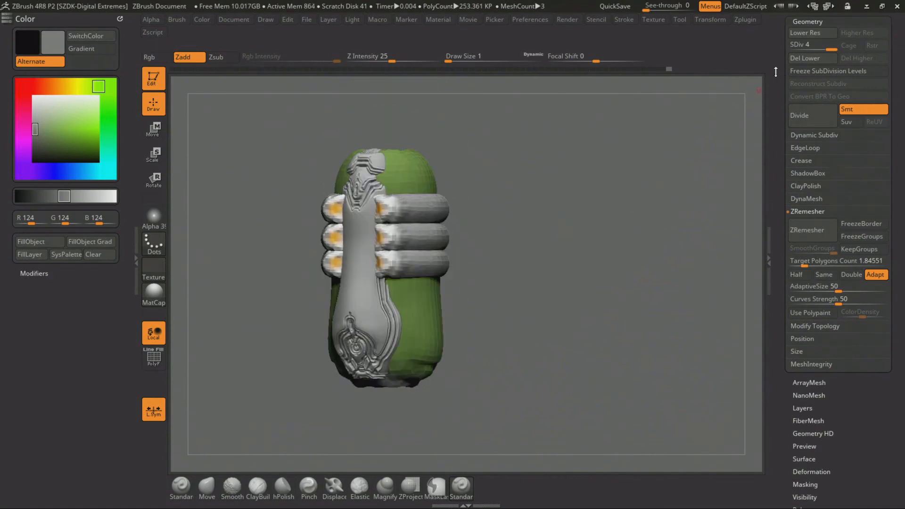
pyautogui.moveTo(775, 72); pyautogui.dragTo(773, 148)
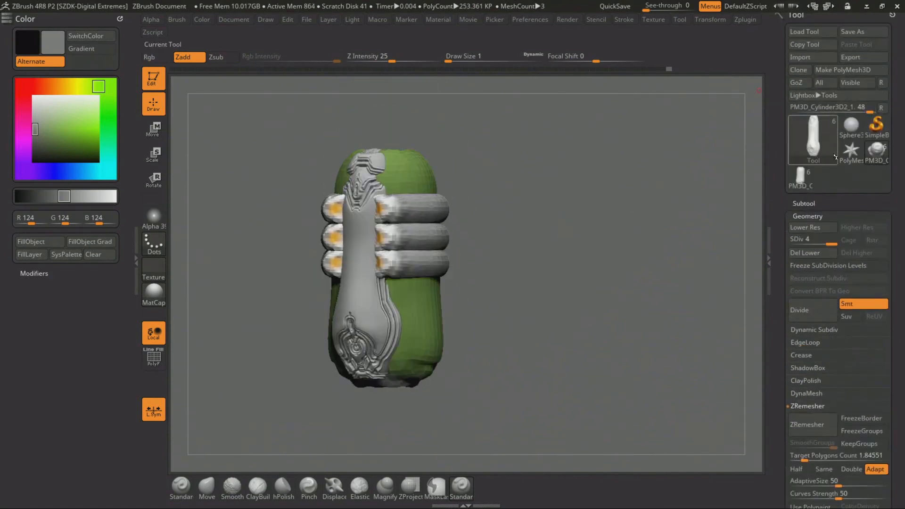
pyautogui.click(810, 204)
pyautogui.click(870, 249)
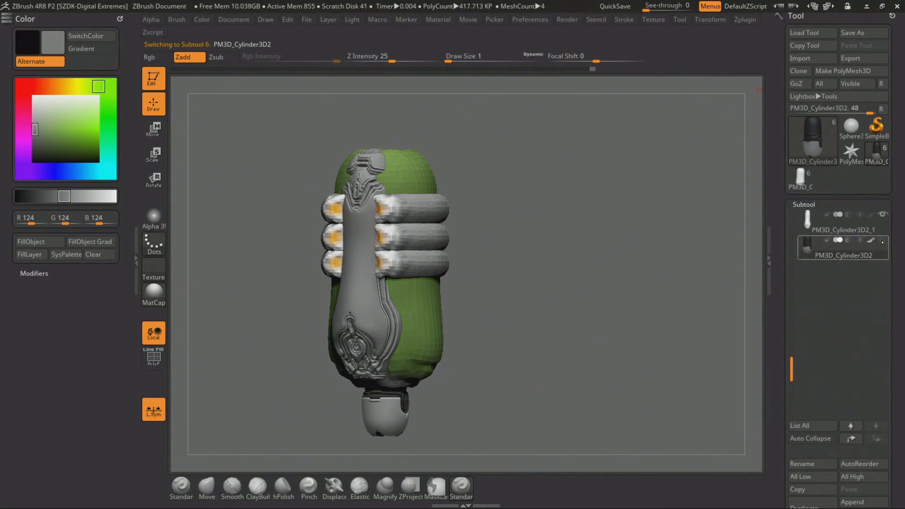
pyautogui.click(816, 225)
pyautogui.keyDown('alt'); pyautogui.moveTo(519, 228); pyautogui.dragTo(503, 213); pyautogui.keyUp('alt')
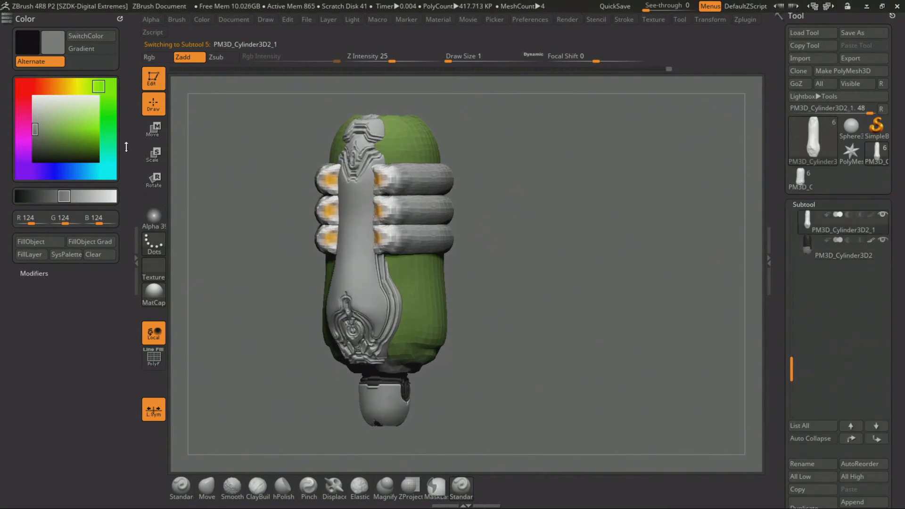
# Fill the whole central strip with yellow-green, RGB 129, 163, 42
pyautogui.moveTo(67, 139); pyautogui.dragTo(71, 136)
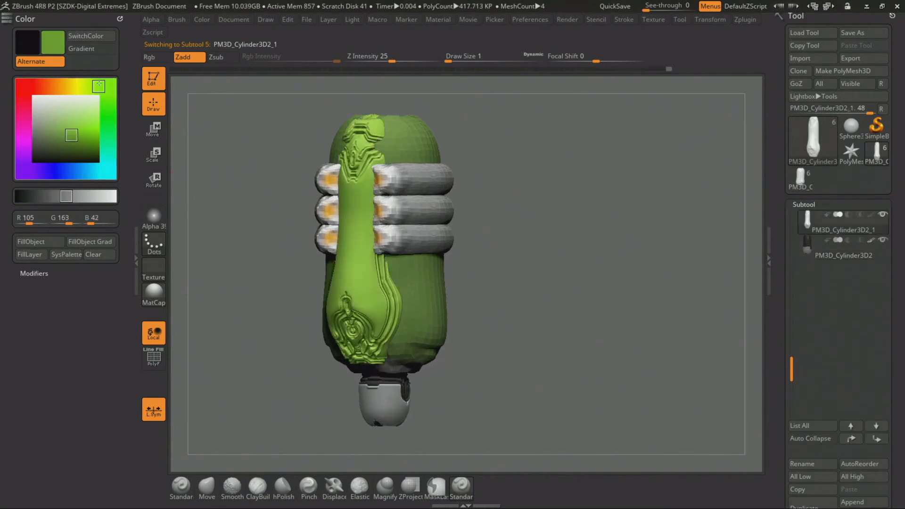
pyautogui.click(34, 242)
pyautogui.keyDown('alt'); pyautogui.moveTo(495, 196); pyautogui.dragTo(521, 235); pyautogui.keyUp('alt')
# Set the colour to dark grey, RGB 28, 28, 28, and lasso-mask the carved emblem and rim at the strip's base
pyautogui.moveTo(83, 128); pyautogui.dragTo(35, 155)
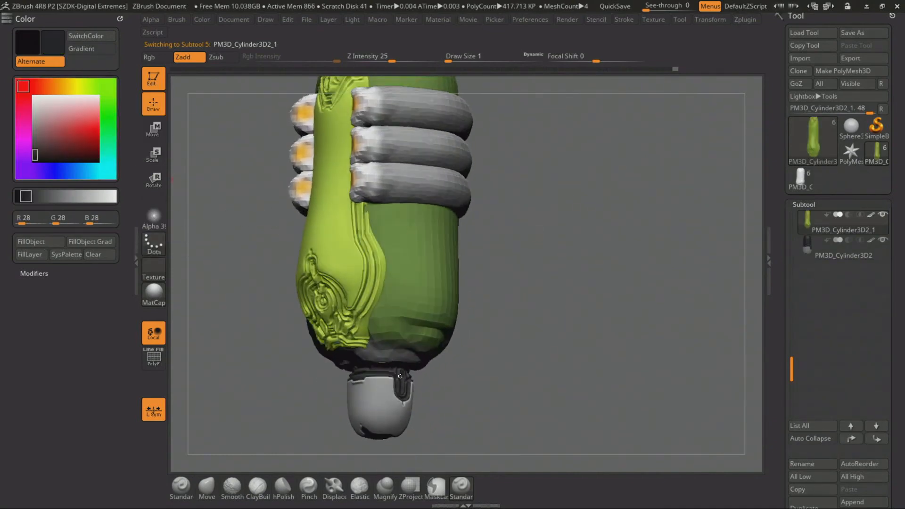
pyautogui.moveTo(567, 217); pyautogui.dragTo(663, 398)
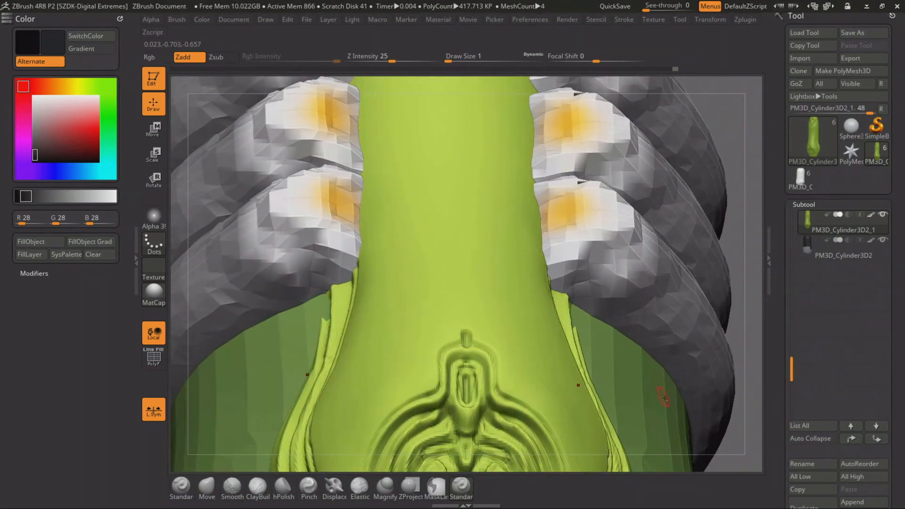
pyautogui.keyDown('alt'); pyautogui.moveTo(728, 457); pyautogui.dragTo(687, 260); pyautogui.keyUp('alt')
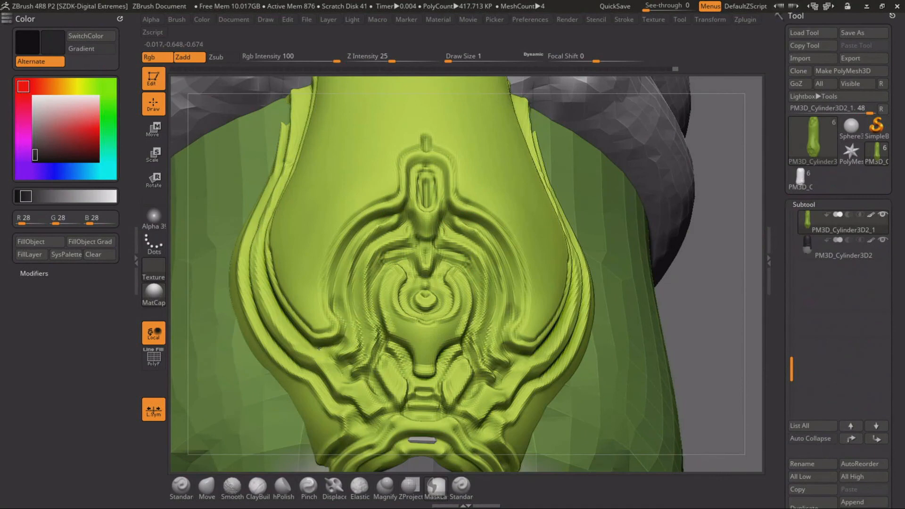
pyautogui.moveTo(340, 266)
pyautogui.keyDown('ctrl'); pyautogui.mouseDown()
pyautogui.moveTo(364, 230)
pyautogui.moveTo(396, 216)
pyautogui.moveTo(370, 349)
pyautogui.mouseUp(); pyautogui.keyUp('ctrl')
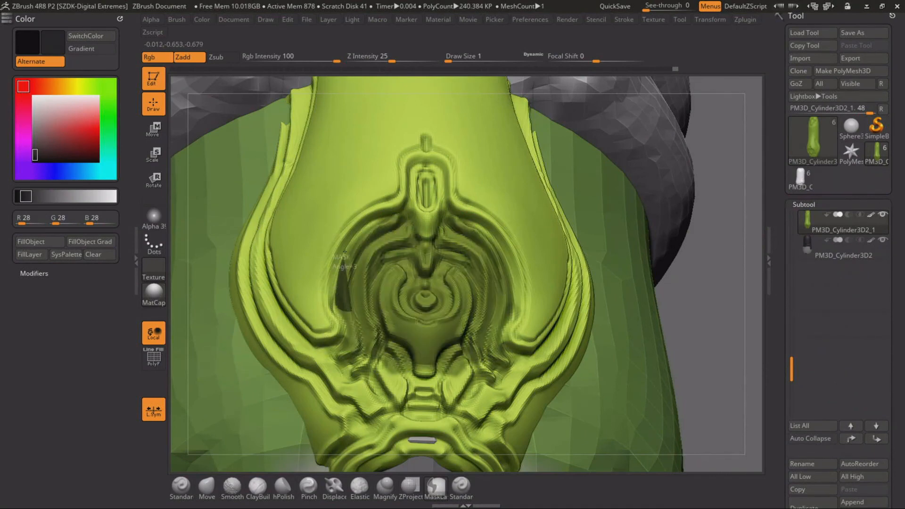
pyautogui.keyDown('ctrl'); pyautogui.moveTo(371, 222); pyautogui.dragTo(406, 212); pyautogui.keyUp('ctrl')
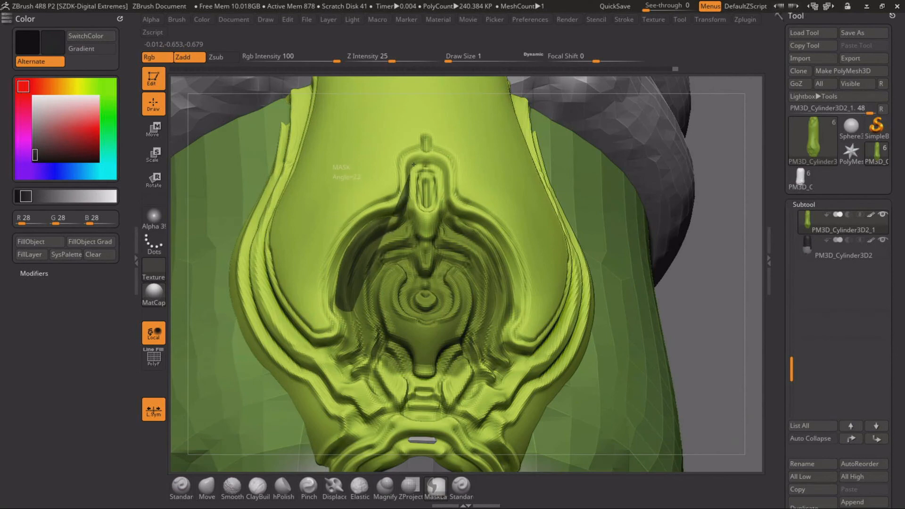
pyautogui.moveTo(432, 164)
pyautogui.keyDown('ctrl'); pyautogui.mouseDown()
pyautogui.moveTo(404, 391)
pyautogui.moveTo(375, 372)
pyautogui.mouseUp(); pyautogui.keyUp('ctrl')
pyautogui.keyDown('alt'); pyautogui.moveTo(676, 325); pyautogui.dragTo(755, 179); pyautogui.keyUp('alt')
pyautogui.moveTo(415, 201)
pyautogui.keyDown('ctrl'); pyautogui.mouseDown()
pyautogui.moveTo(358, 301)
pyautogui.moveTo(542, 226)
pyautogui.moveTo(547, 203)
pyautogui.mouseUp(); pyautogui.keyUp('ctrl')
pyautogui.moveTo(760, 167); pyautogui.dragTo(844, 175)
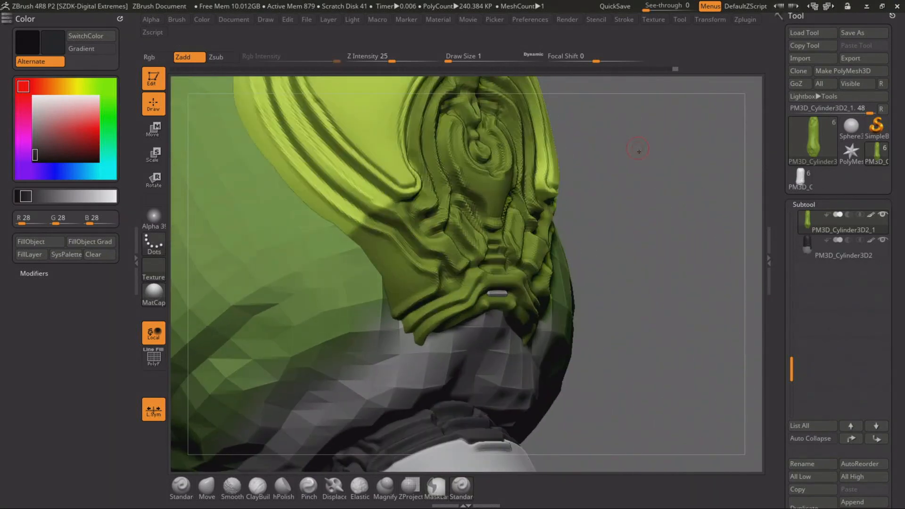
# Extend the lasso mask over the layered grooves along the strip's flared side edges, up to the lowest ring
pyautogui.keyDown('alt'); pyautogui.moveTo(638, 146); pyautogui.dragTo(726, 306); pyautogui.keyUp('alt')
pyautogui.keyDown('ctrl'); pyautogui.moveTo(366, 178); pyautogui.dragTo(381, 263); pyautogui.keyUp('ctrl')
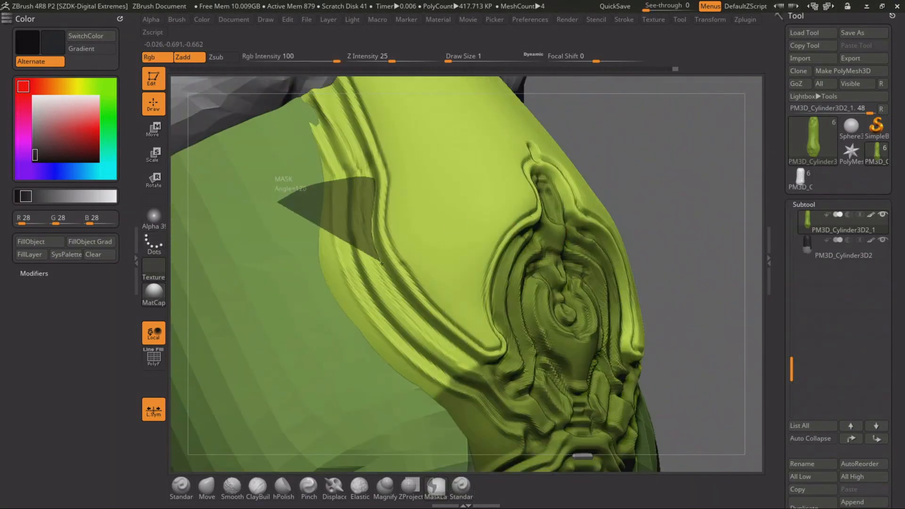
pyautogui.moveTo(468, 352)
pyautogui.keyDown('ctrl'); pyautogui.mouseDown()
pyautogui.moveTo(239, 366)
pyautogui.moveTo(237, 354)
pyautogui.mouseUp(); pyautogui.keyUp('ctrl')
pyautogui.keyDown('alt'); pyautogui.moveTo(712, 213); pyautogui.dragTo(766, 324); pyautogui.keyUp('alt')
pyautogui.moveTo(316, 217)
pyautogui.keyDown('ctrl'); pyautogui.mouseDown()
pyautogui.moveTo(416, 314)
pyautogui.moveTo(426, 290)
pyautogui.mouseUp(); pyautogui.keyUp('ctrl')
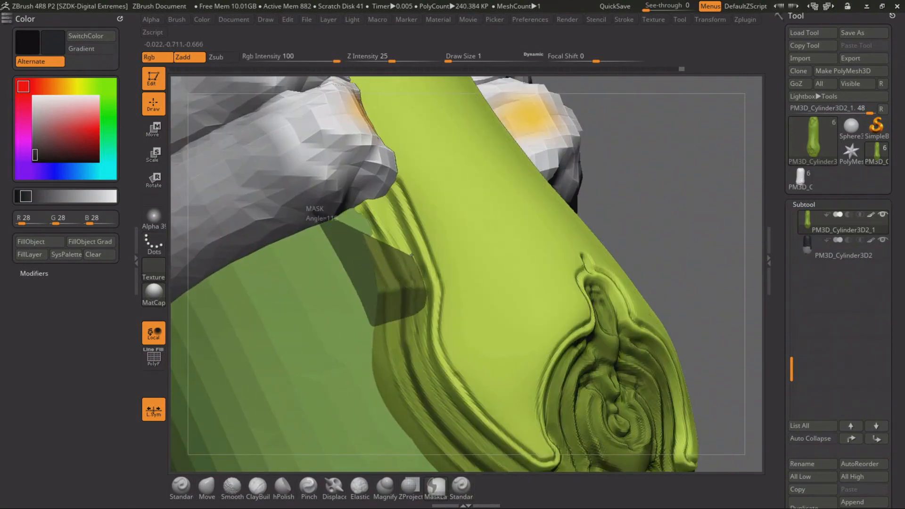
pyautogui.moveTo(390, 207)
pyautogui.keyDown('ctrl'); pyautogui.mouseDown()
pyautogui.moveTo(346, 188)
pyautogui.moveTo(295, 259)
pyautogui.moveTo(298, 247)
pyautogui.mouseUp(); pyautogui.keyUp('ctrl')
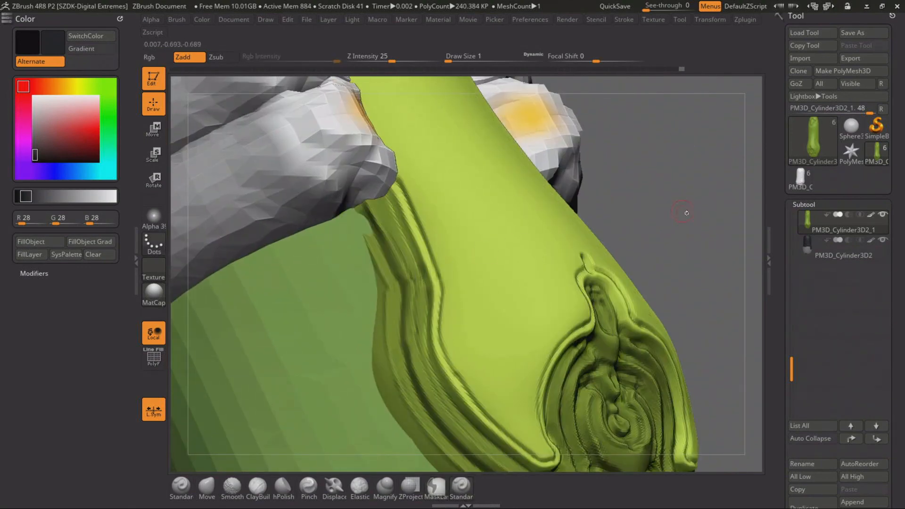
pyautogui.keyDown('alt'); pyautogui.moveTo(685, 212); pyautogui.dragTo(655, 151); pyautogui.keyUp('alt')
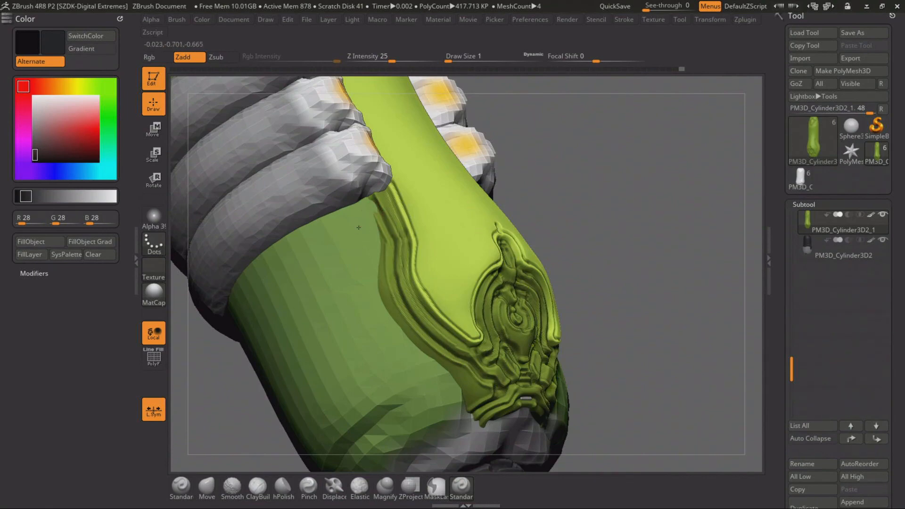
# Push the green body in beneath the strip's side grooves near the lowest ring, using ClayBuildup at draw size 3
pyautogui.keyDown('alt'); pyautogui.click(358, 228); pyautogui.keyUp('alt')
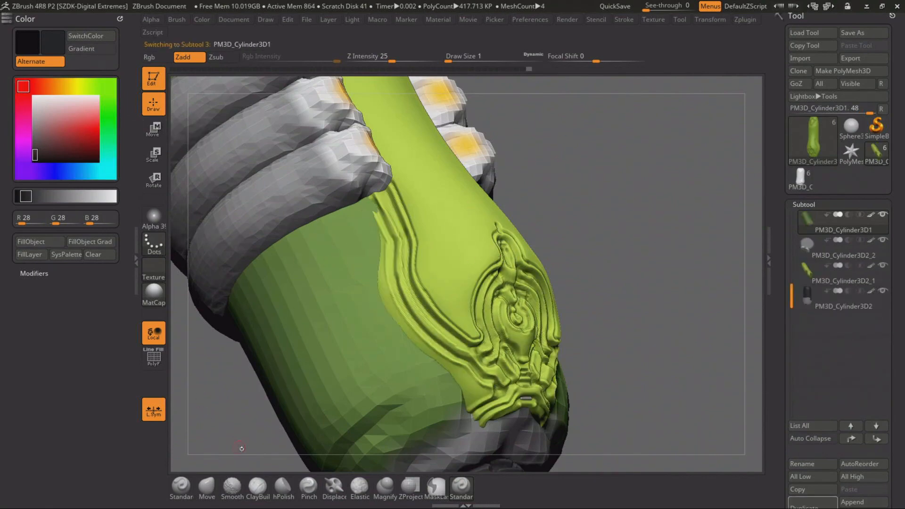
pyautogui.click(257, 486)
pyautogui.press('space')
pyautogui.moveTo(374, 210); pyautogui.dragTo(375, 211)
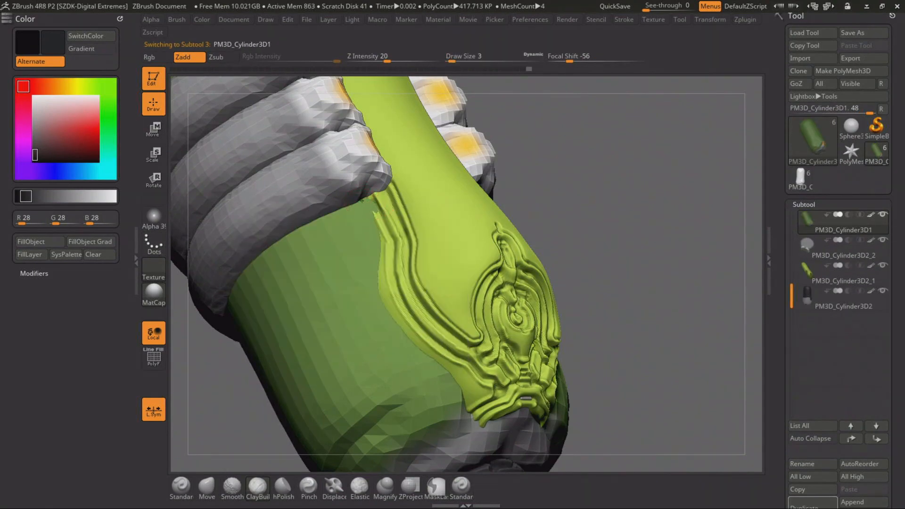
pyautogui.keyDown('alt'); pyautogui.moveTo(542, 226); pyautogui.dragTo(371, 187); pyautogui.keyUp('alt')
# Return to the strip, invert its mask and fill the carved base emblem and side grooves with dark grey
pyautogui.keyDown('alt'); pyautogui.click(418, 272); pyautogui.keyUp('alt')
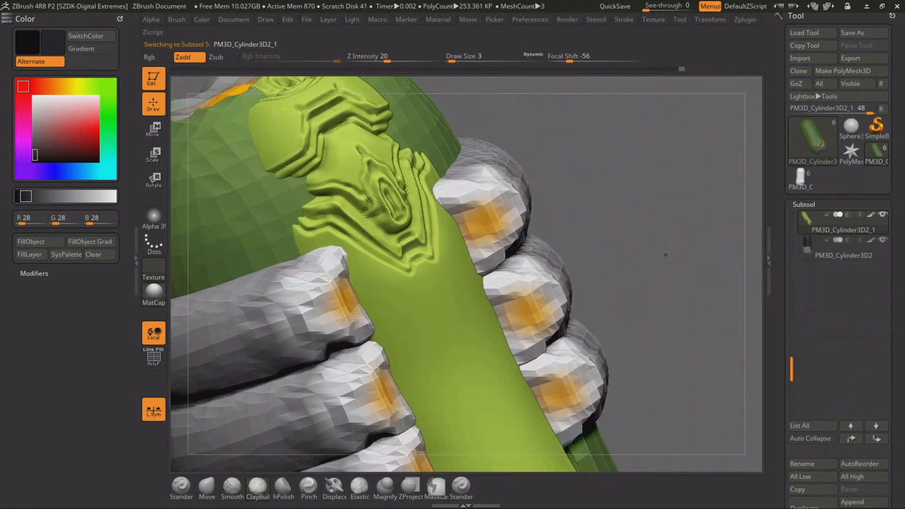
pyautogui.keyDown('alt'); pyautogui.moveTo(546, 221); pyautogui.dragTo(588, 160); pyautogui.keyUp('alt')
pyautogui.keyDown('ctrl'); pyautogui.click(544, 185); pyautogui.keyUp('ctrl')
pyautogui.click(43, 241)
# Paint the green body's bottom end dark grey with the Standard brush in Rgb-only mode
pyautogui.keyDown('alt'); pyautogui.click(365, 337); pyautogui.keyUp('alt')
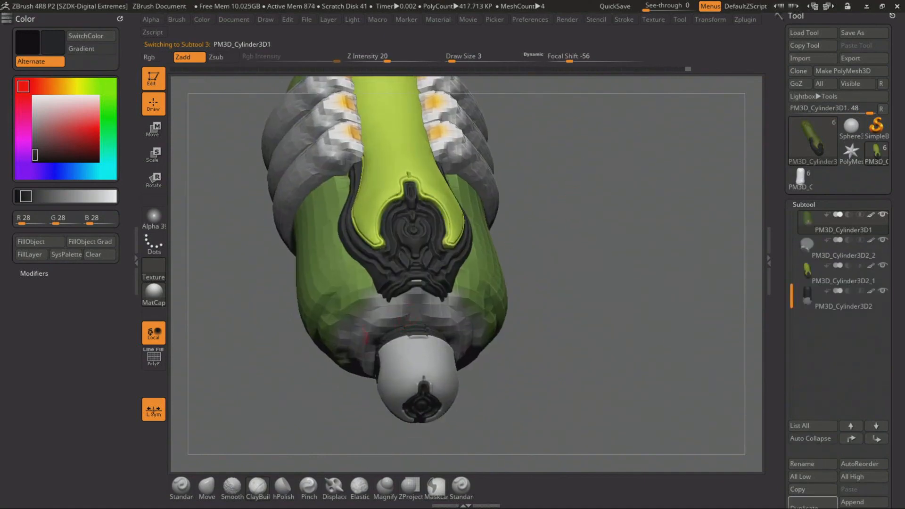
pyautogui.click(182, 484)
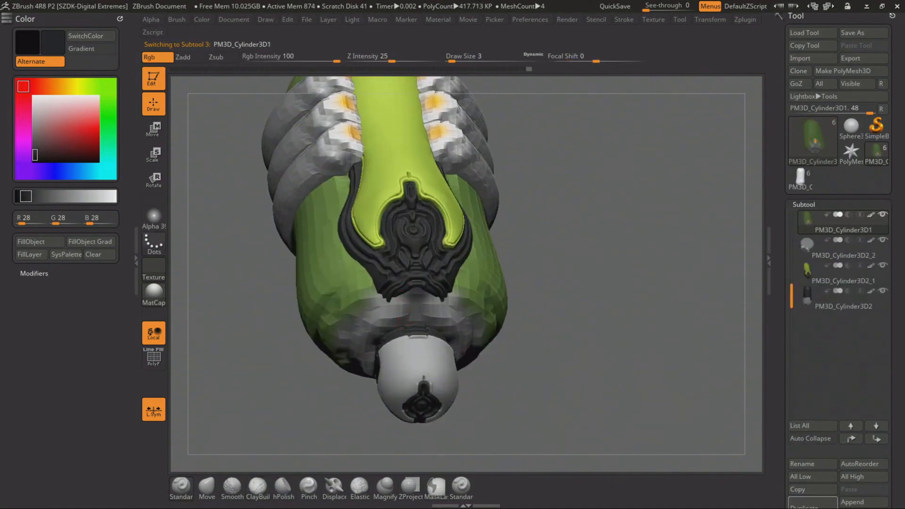
pyautogui.moveTo(581, 173); pyautogui.dragTo(598, 323)
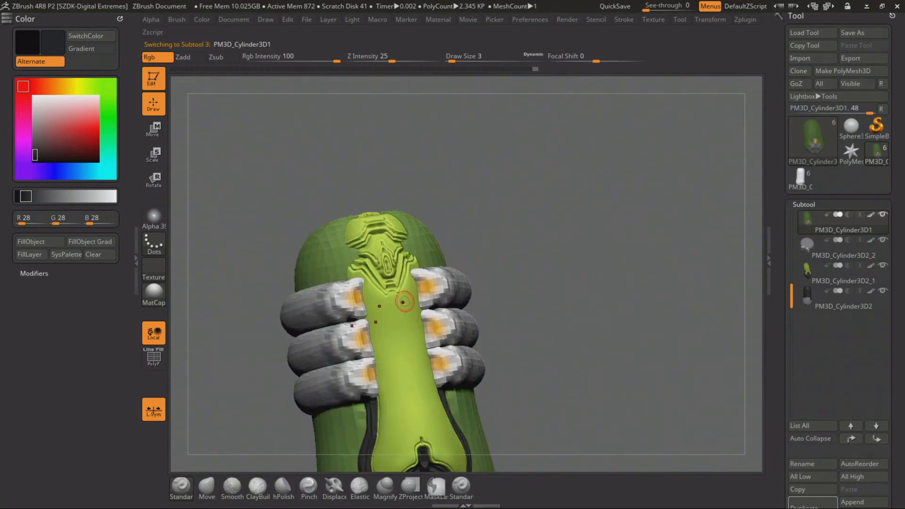
# Lasso-mask the carved ornament at the strip's upper end, invert the mask and fill the ornament with dark grey
pyautogui.keyDown('alt'); pyautogui.click(402, 301); pyautogui.keyUp('alt')
pyautogui.moveTo(564, 180)
pyautogui.keyDown('shift'); pyautogui.mouseDown()
pyautogui.moveTo(628, 218)
pyautogui.moveTo(648, 147)
pyautogui.moveTo(662, 185)
pyautogui.mouseUp(); pyautogui.keyUp('shift')
pyautogui.keyDown('ctrl'); pyautogui.moveTo(303, 231); pyautogui.dragTo(341, 253); pyautogui.keyUp('ctrl')
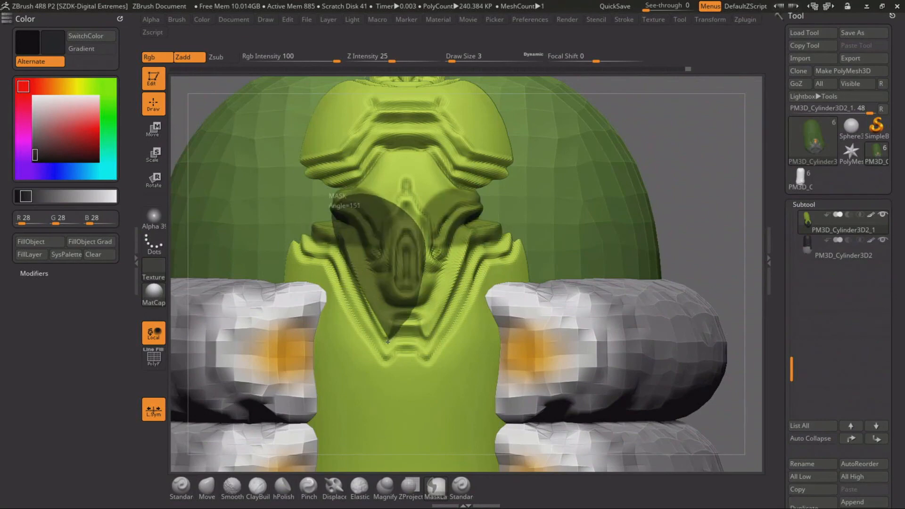
pyautogui.keyDown('ctrl'); pyautogui.moveTo(388, 342); pyautogui.dragTo(390, 340); pyautogui.keyUp('ctrl')
pyautogui.keyDown('alt'); pyautogui.moveTo(702, 176); pyautogui.dragTo(701, 267); pyautogui.keyUp('alt')
pyautogui.moveTo(412, 306)
pyautogui.keyDown('ctrl'); pyautogui.mouseDown()
pyautogui.moveTo(534, 140)
pyautogui.moveTo(410, 314)
pyautogui.mouseUp(); pyautogui.keyUp('ctrl')
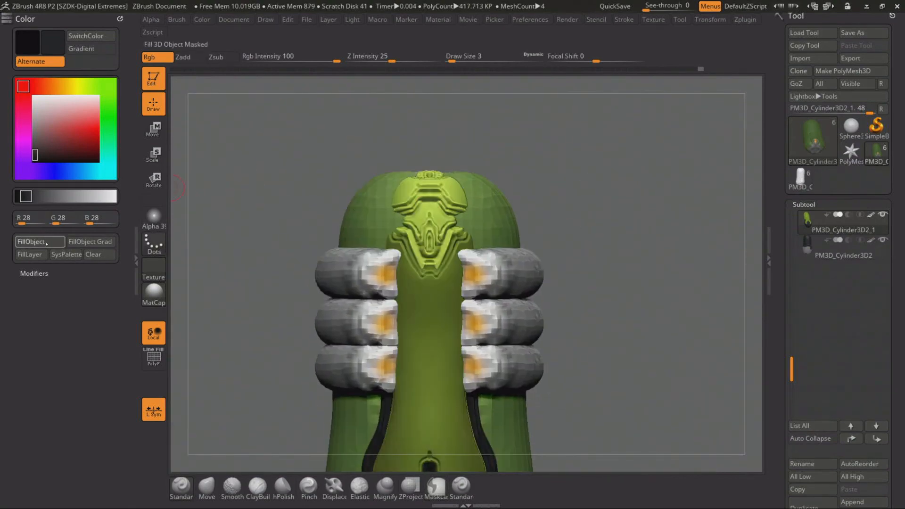
pyautogui.click(46, 243)
pyautogui.moveTo(631, 179)
pyautogui.mouseDown()
pyautogui.moveTo(584, 221)
pyautogui.moveTo(595, 206)
pyautogui.moveTo(563, 190)
pyautogui.moveTo(587, 244)
pyautogui.moveTo(616, 240)
pyautogui.moveTo(604, 294)
pyautogui.moveTo(610, 169)
pyautogui.moveTo(646, 191)
pyautogui.moveTo(640, 207)
pyautogui.mouseUp()
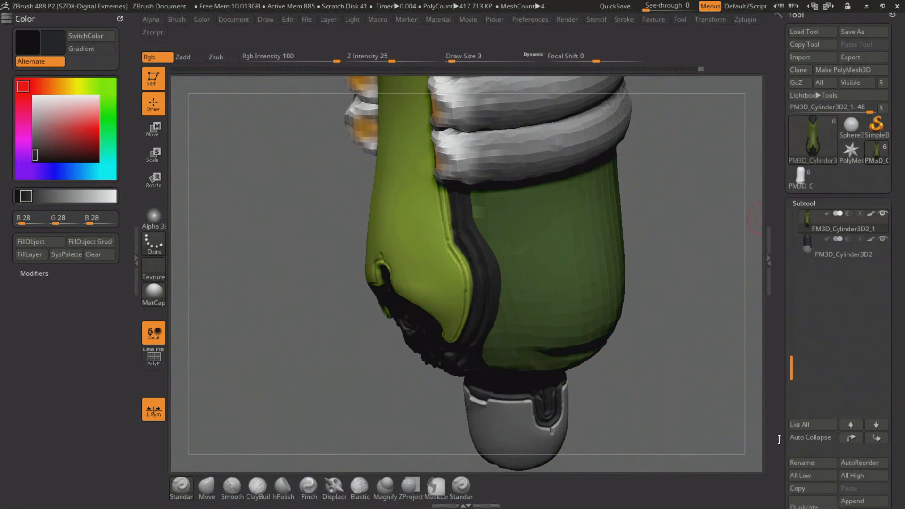
# Smooth the strip's plain surface at subdivision level 2 with draw size 7, and return the strip to subdivision level 4
pyautogui.scroll(-10, 810, 414)
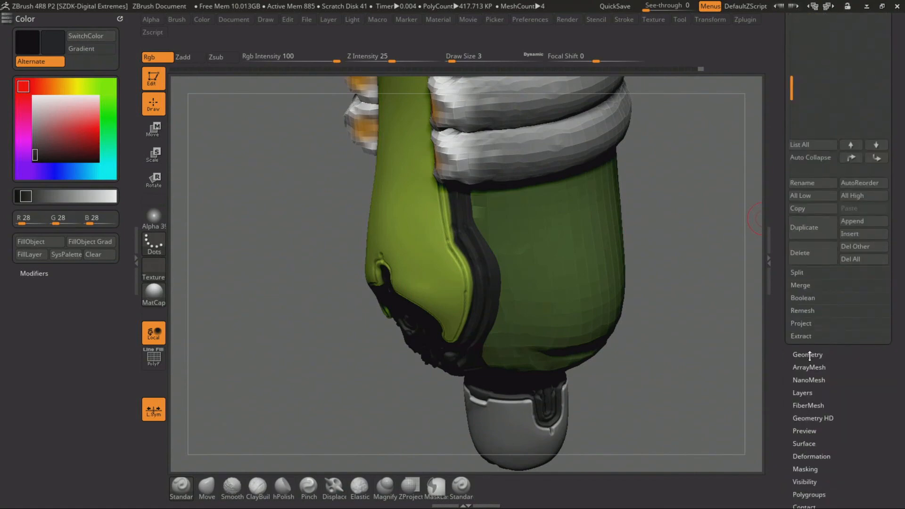
pyautogui.click(807, 354)
pyautogui.scroll(5, 801, 117)
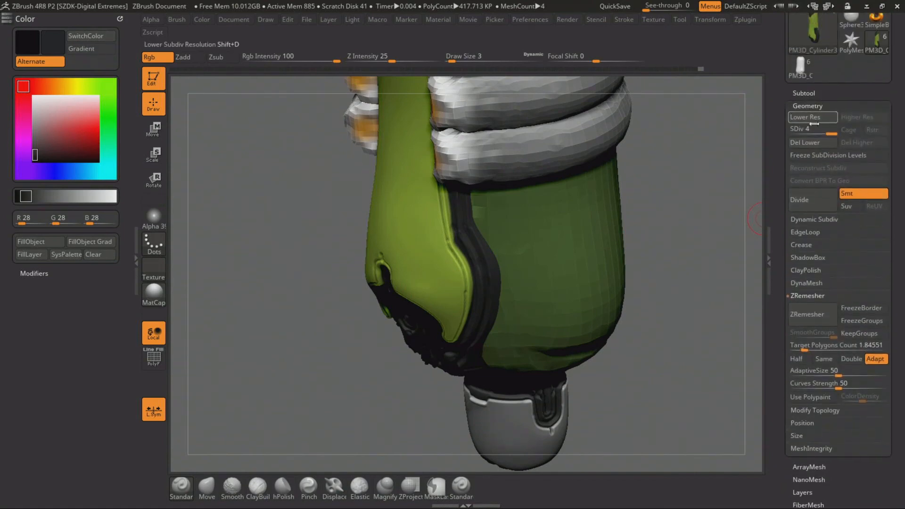
pyautogui.moveTo(805, 129); pyautogui.dragTo(794, 141)
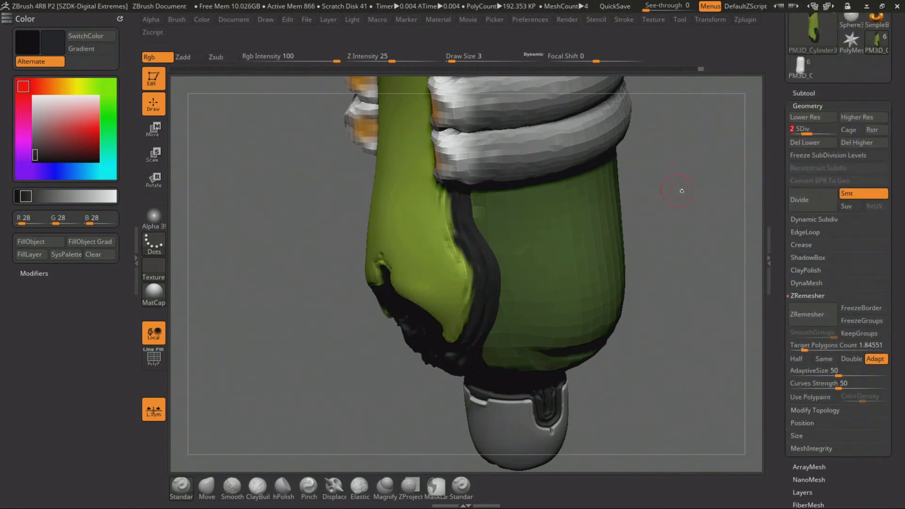
pyautogui.moveTo(681, 191); pyautogui.dragTo(403, 148)
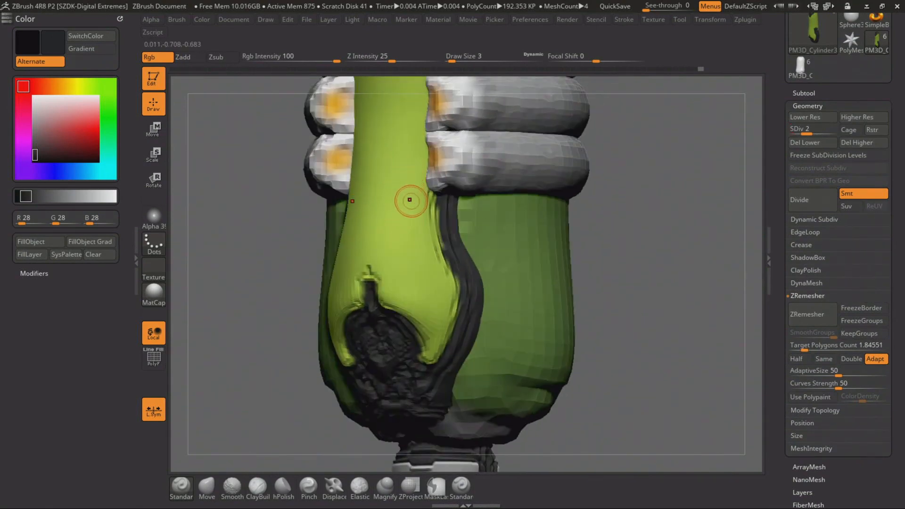
pyautogui.press('shift')
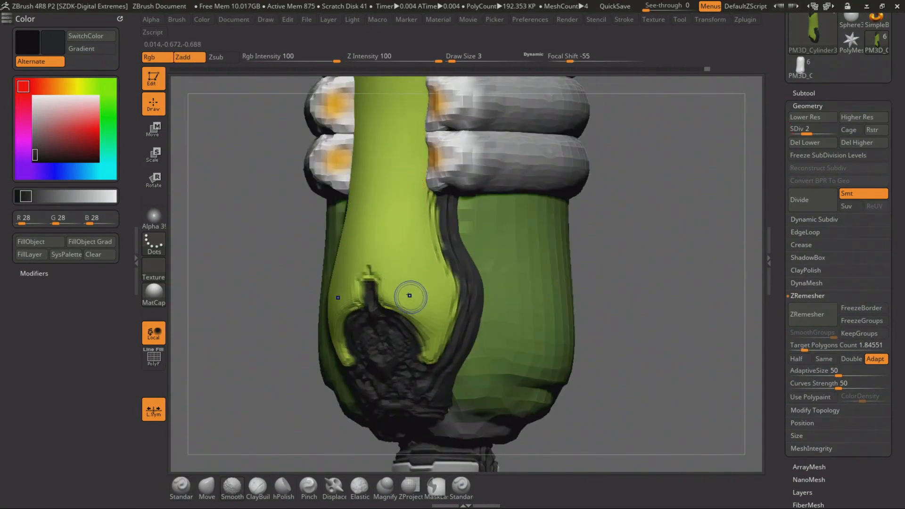
pyautogui.press('space')
pyautogui.moveTo(414, 280)
pyautogui.mouseDown()
pyautogui.moveTo(386, 220)
pyautogui.moveTo(394, 255)
pyautogui.moveTo(414, 258)
pyautogui.moveTo(404, 273)
pyautogui.moveTo(415, 261)
pyautogui.moveTo(391, 141)
pyautogui.mouseUp()
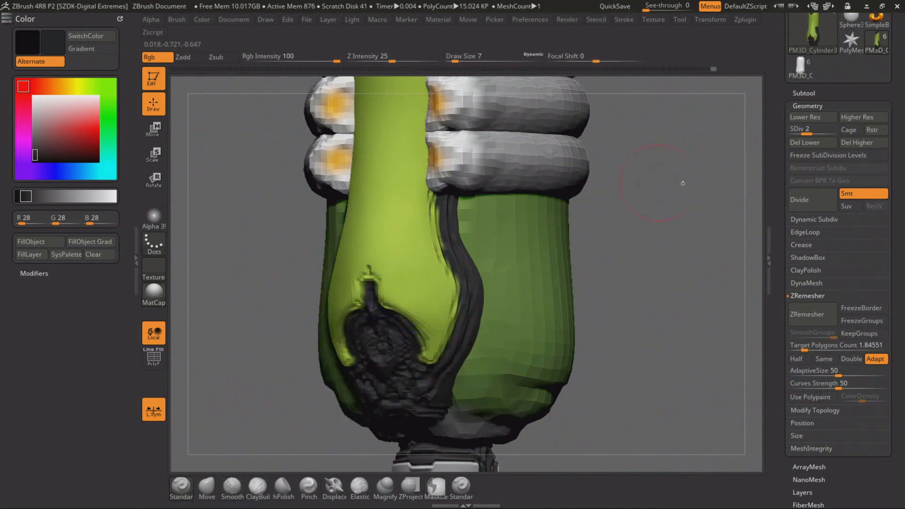
pyautogui.moveTo(803, 133); pyautogui.dragTo(833, 132)
pyautogui.keyDown('alt'); pyautogui.moveTo(636, 243); pyautogui.dragTo(586, 151); pyautogui.keyUp('alt')
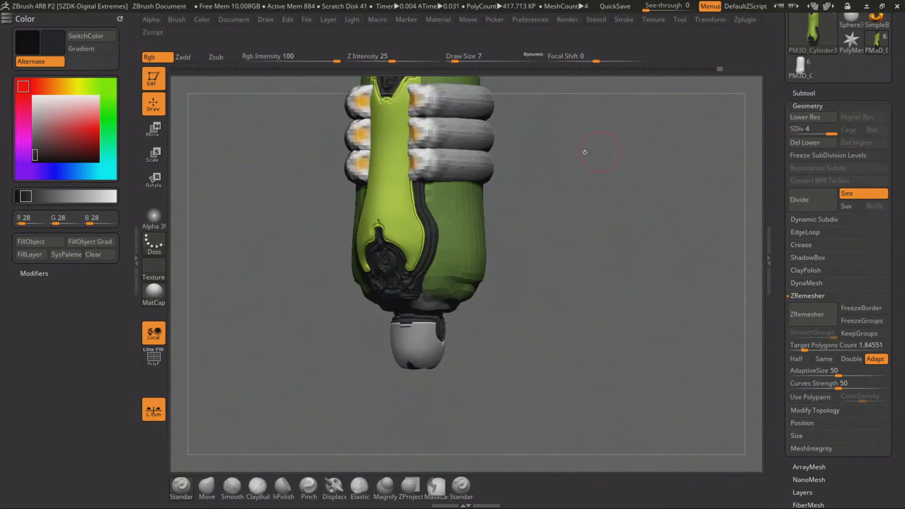